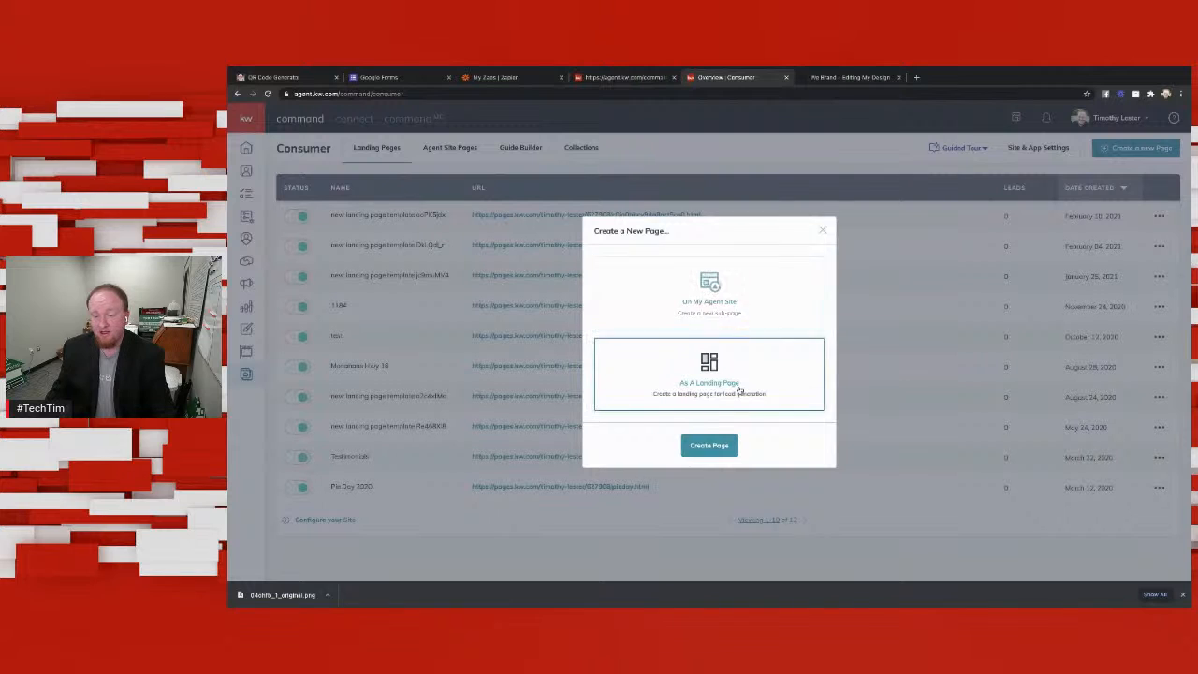
# Step: Create a new landing page and add the Branded Header widget with the Lead Form widget below it
pyautogui.click(706, 447)
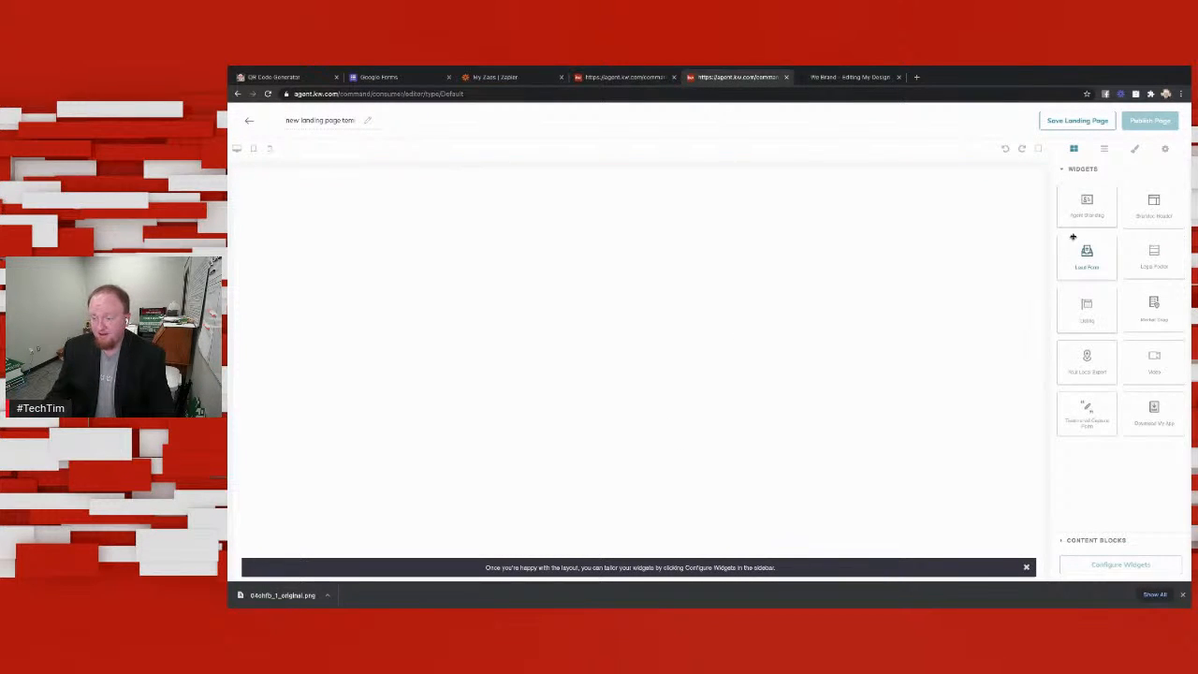
pyautogui.moveTo(1144, 210); pyautogui.dragTo(912, 202)
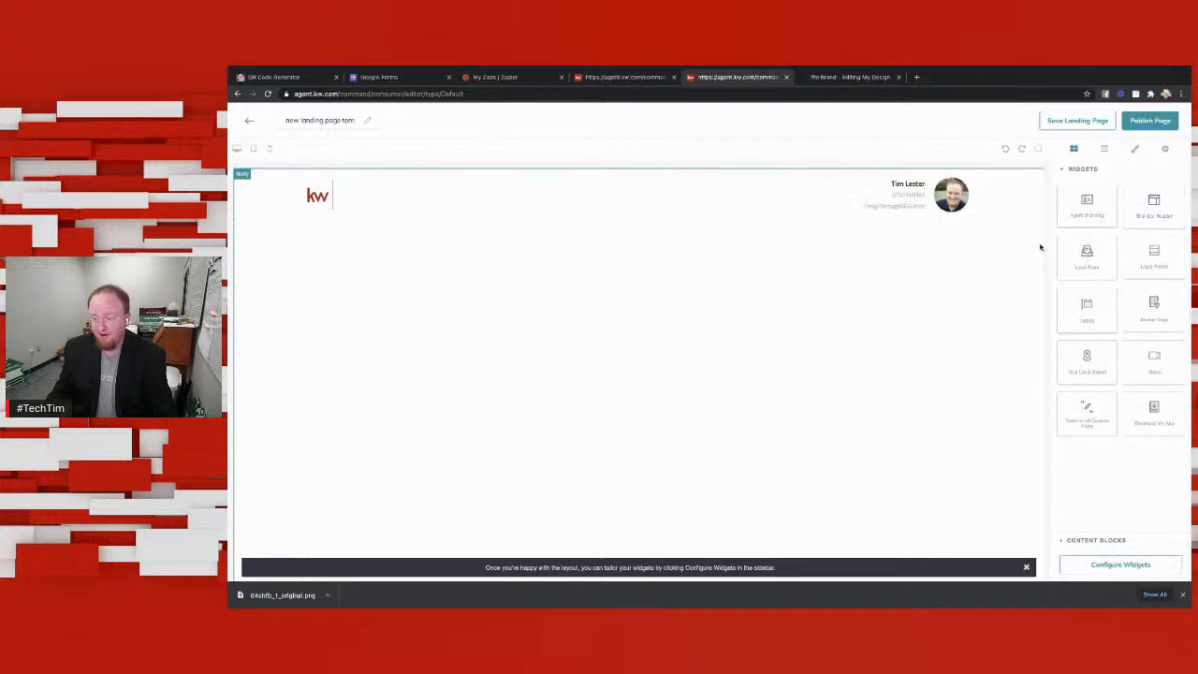
pyautogui.moveTo(1090, 261); pyautogui.dragTo(942, 240)
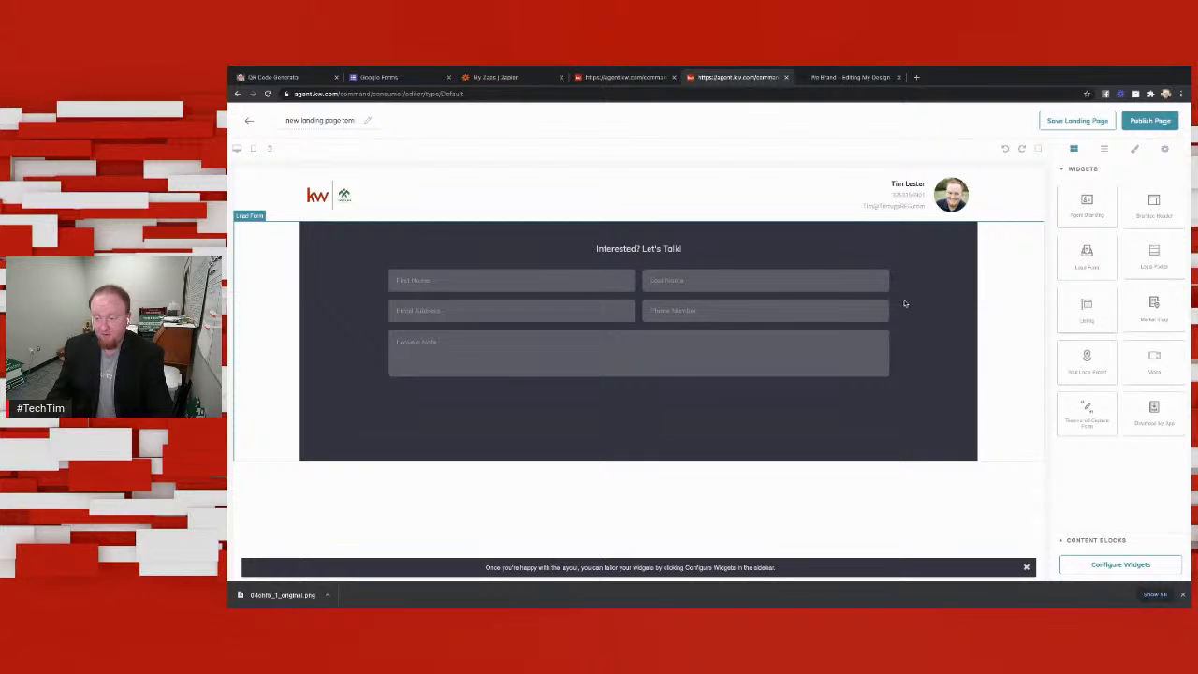
# Step: Add the Listing widget below the lead form and the Legal Footer widget at the end of the page
pyautogui.moveTo(1086, 318); pyautogui.dragTo(822, 473)
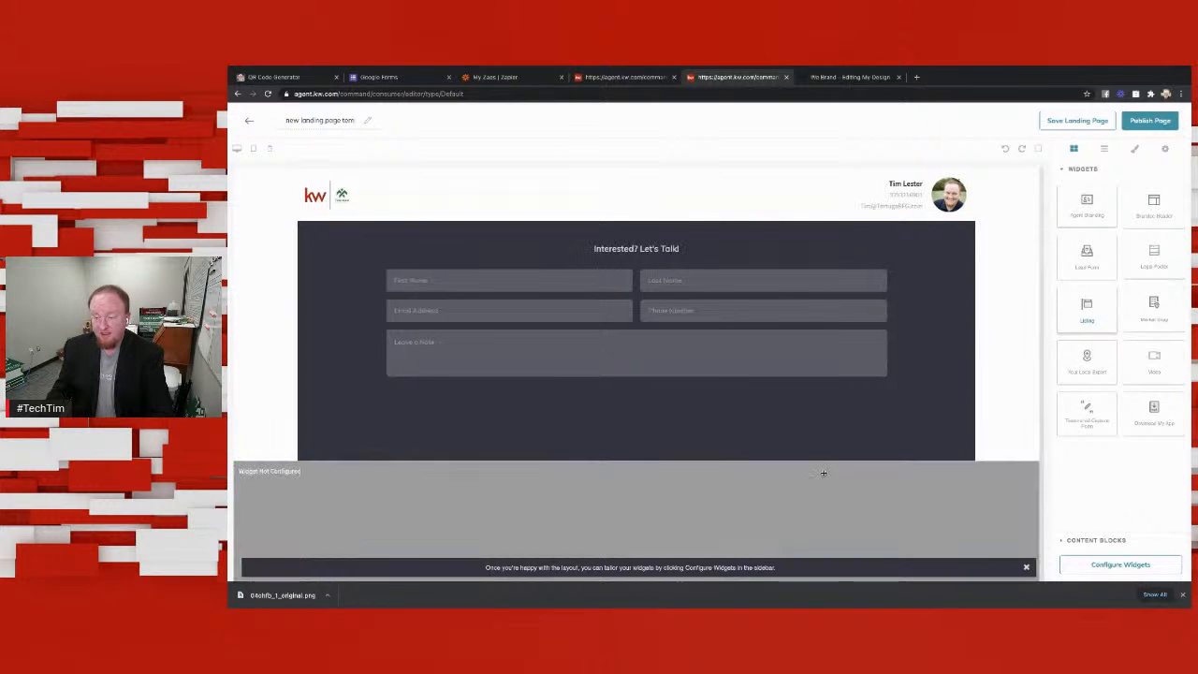
pyautogui.scroll(-3, 955, 379)
pyautogui.scroll(-5, 956, 375)
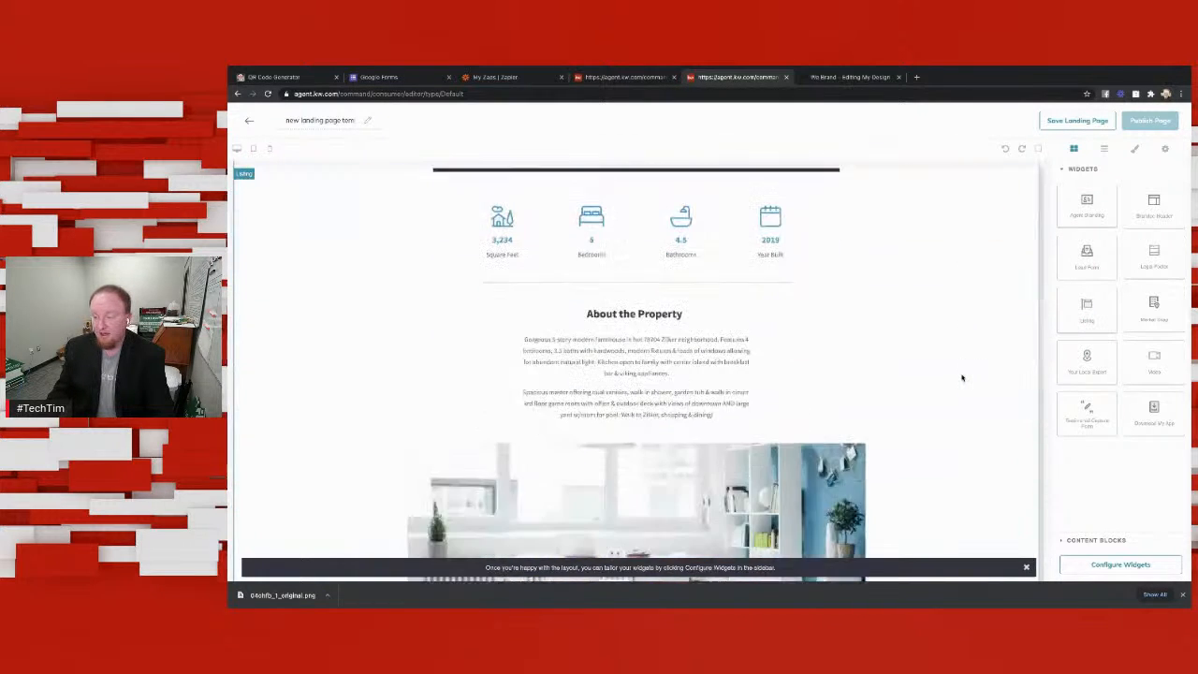
pyautogui.scroll(-5, 935, 312)
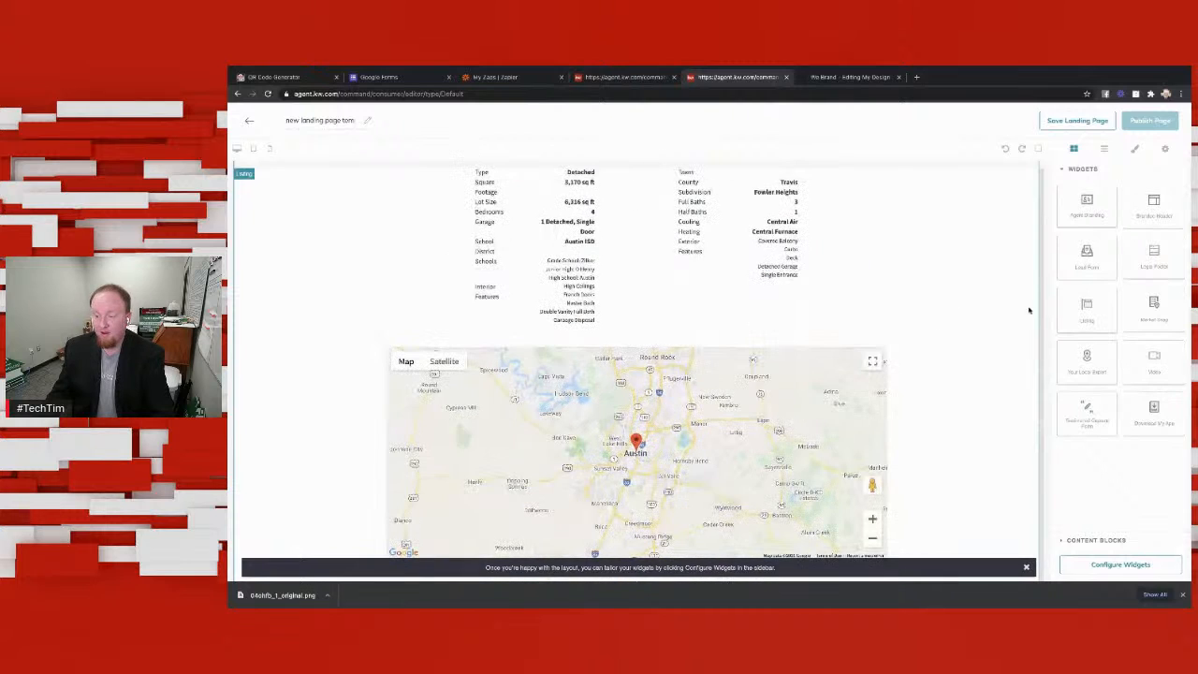
pyautogui.moveTo(1151, 263); pyautogui.dragTo(836, 506)
pyautogui.scroll(-2, 886, 490)
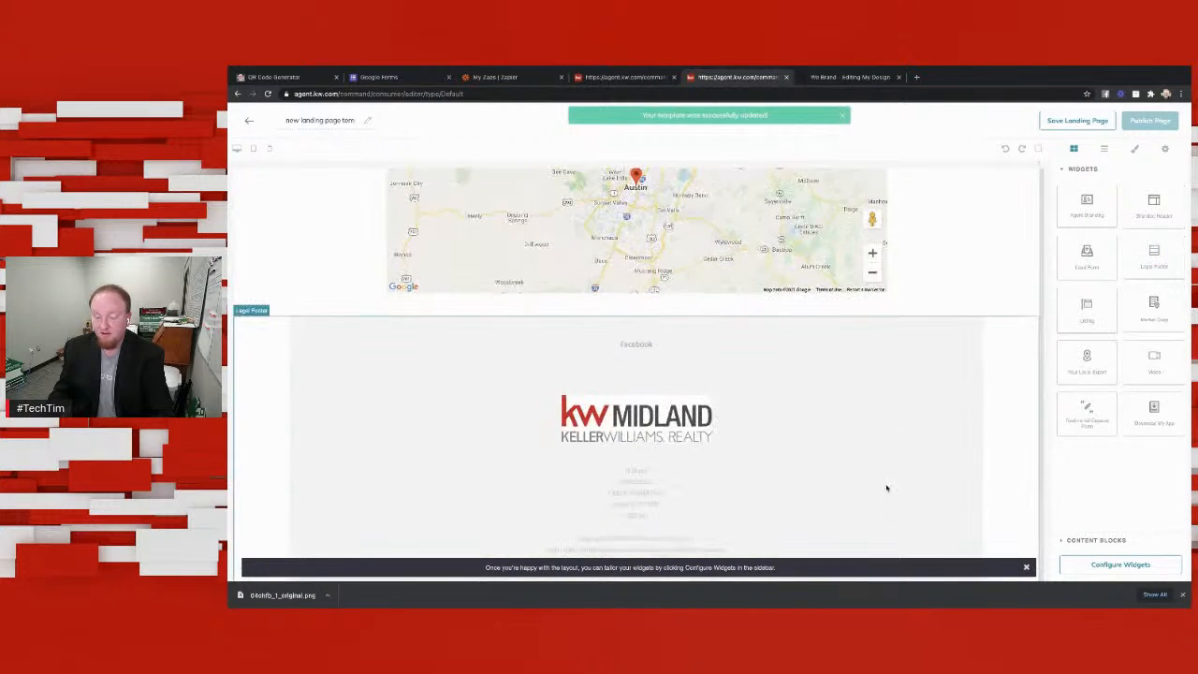
pyautogui.scroll(15, 879, 489)
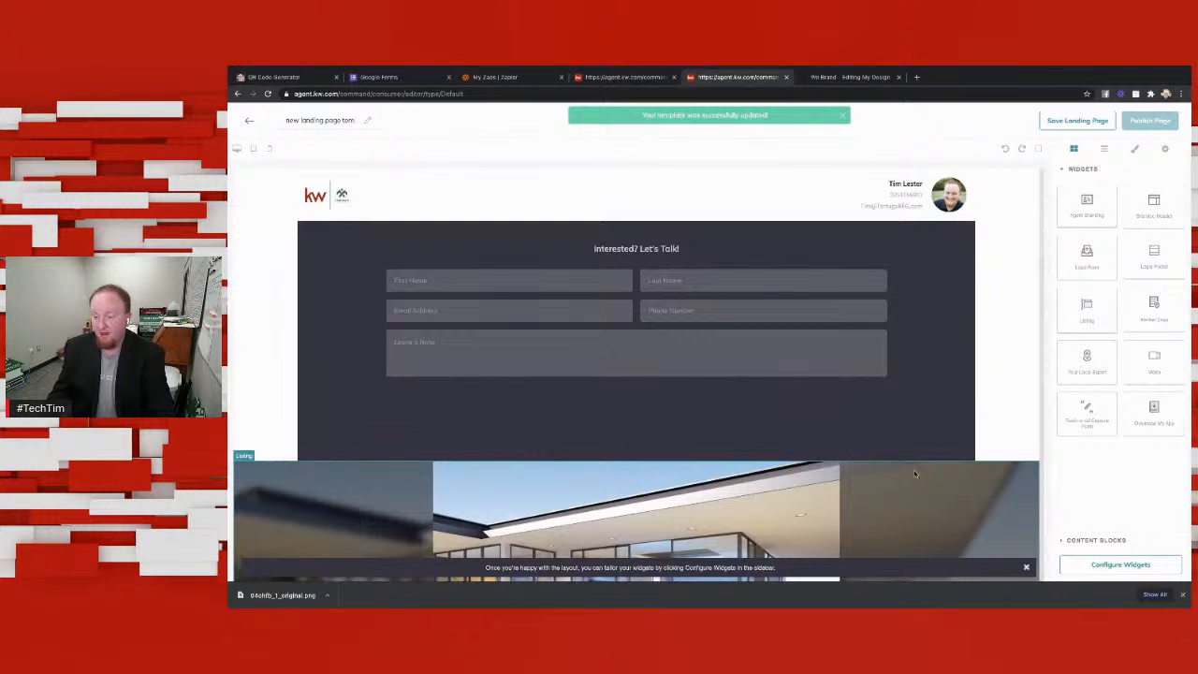
pyautogui.click(1104, 565)
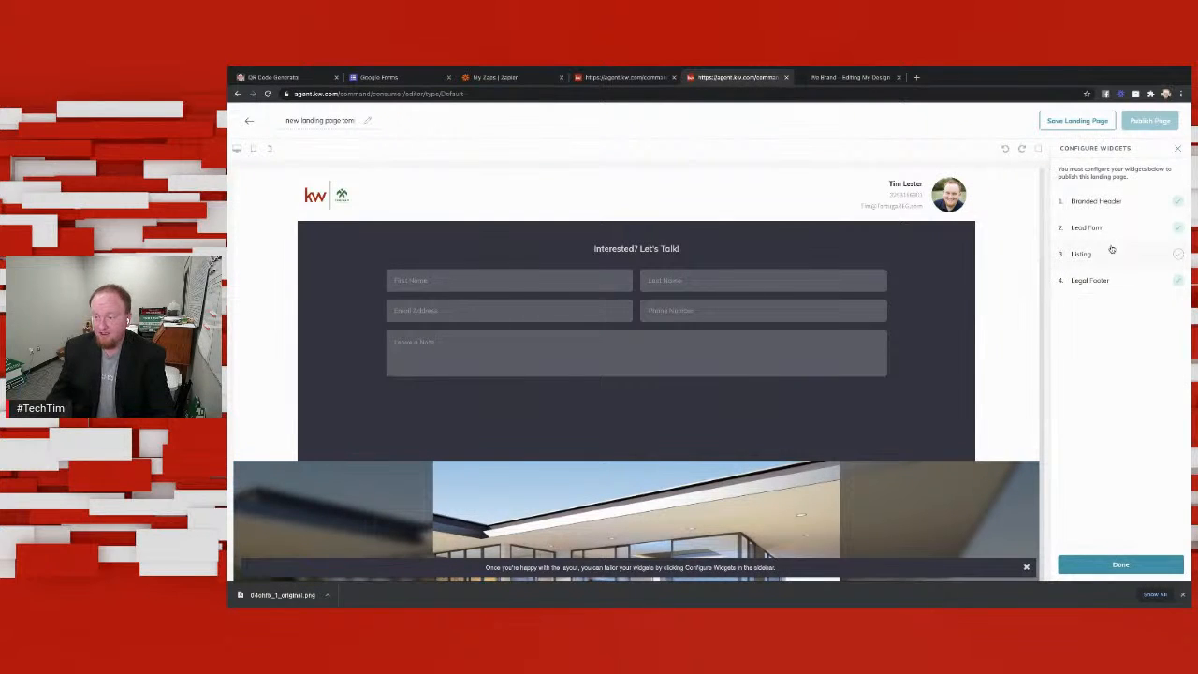
pyautogui.click(1110, 253)
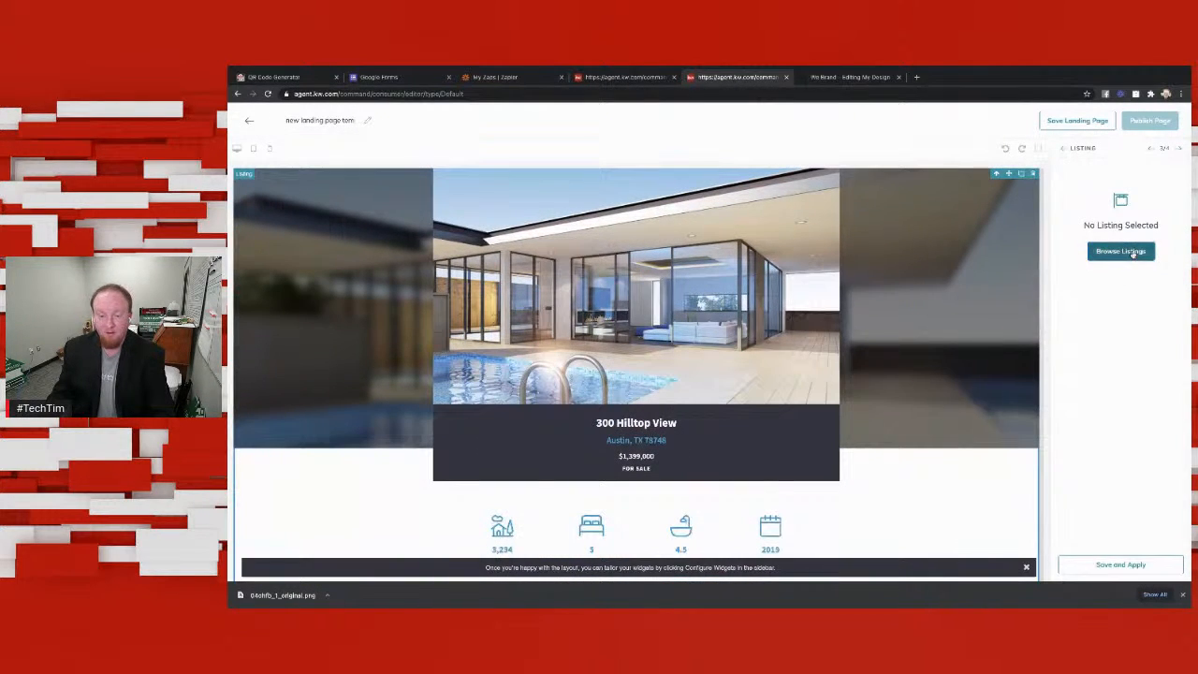
pyautogui.click(1134, 253)
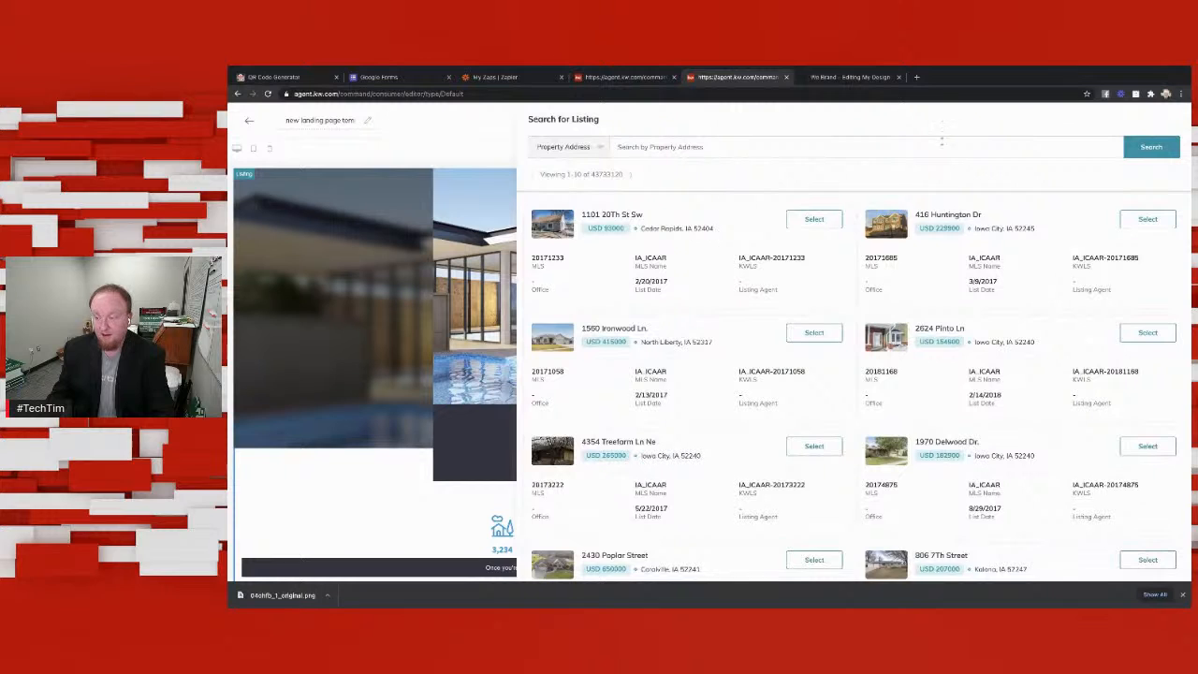
pyautogui.click(792, 146)
pyautogui.write('4')
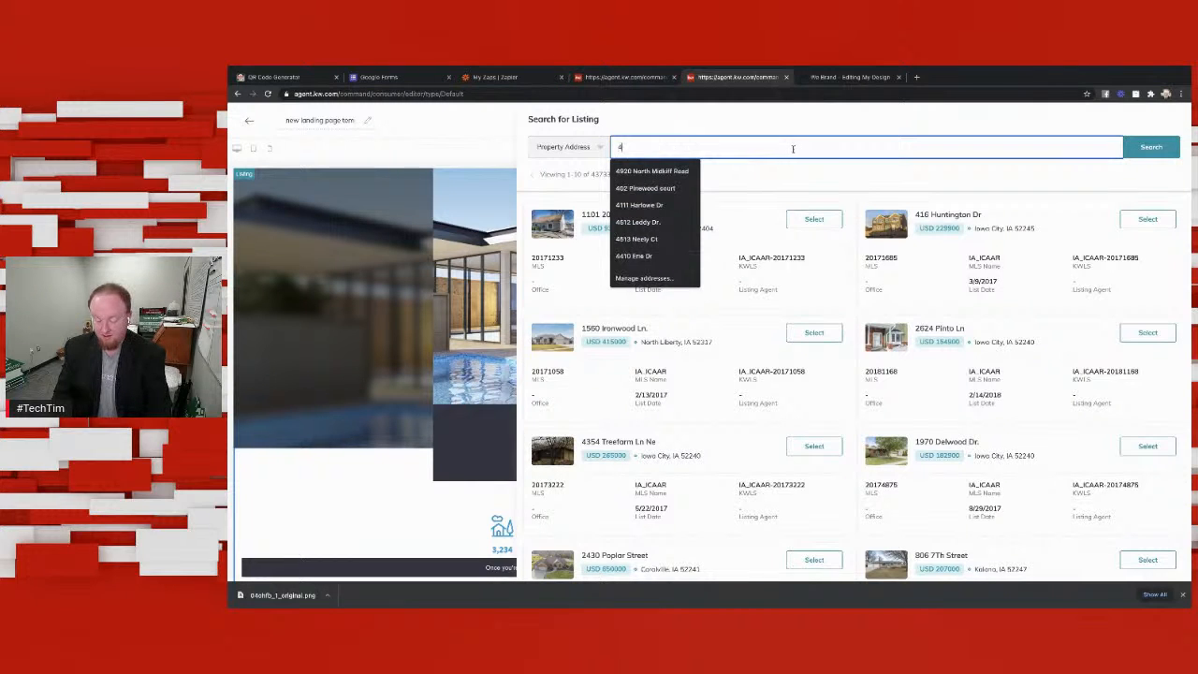
pyautogui.write('201')
pyautogui.click(685, 172)
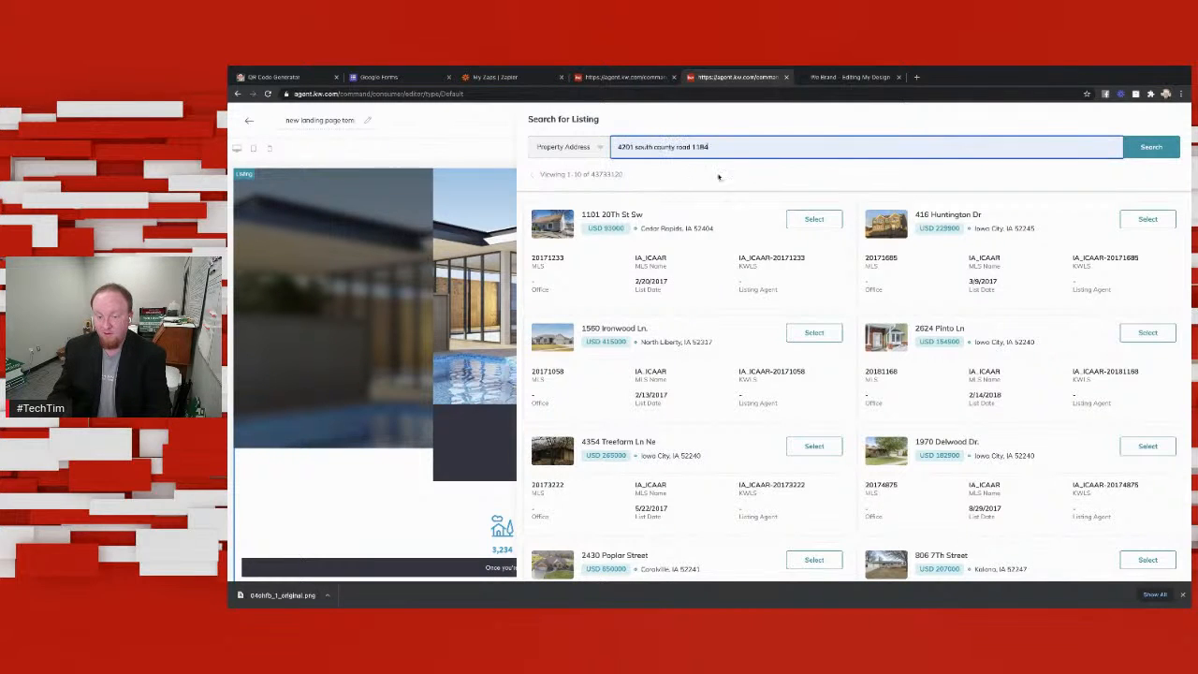
pyautogui.click(1133, 151)
pyautogui.click(816, 220)
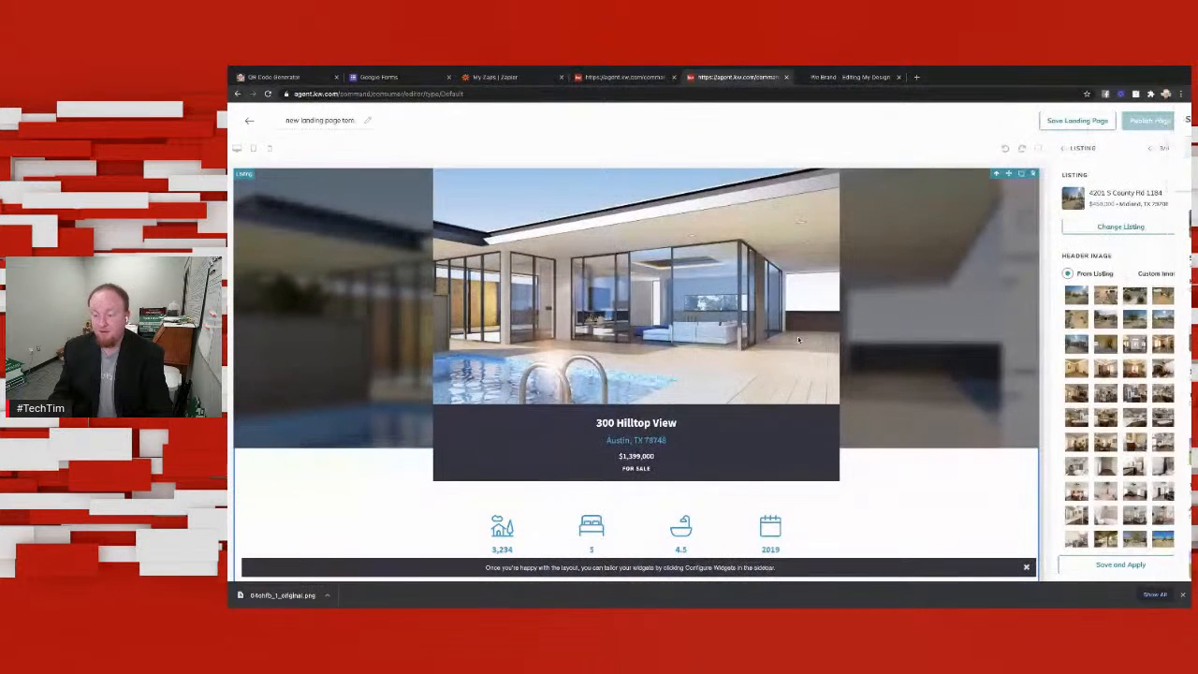
# Step: Apply the second listing photo, an aerial view, as the header image and publish the landing page
pyautogui.click(1106, 297)
pyautogui.click(1145, 565)
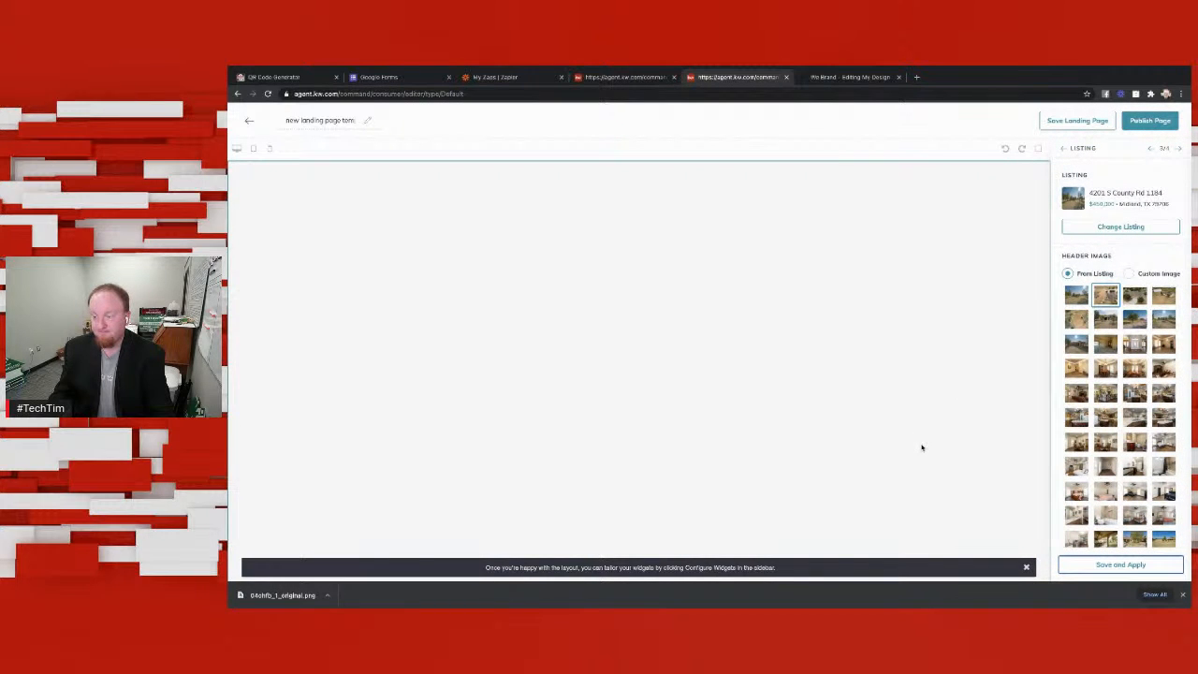
pyautogui.scroll(-10, 931, 432)
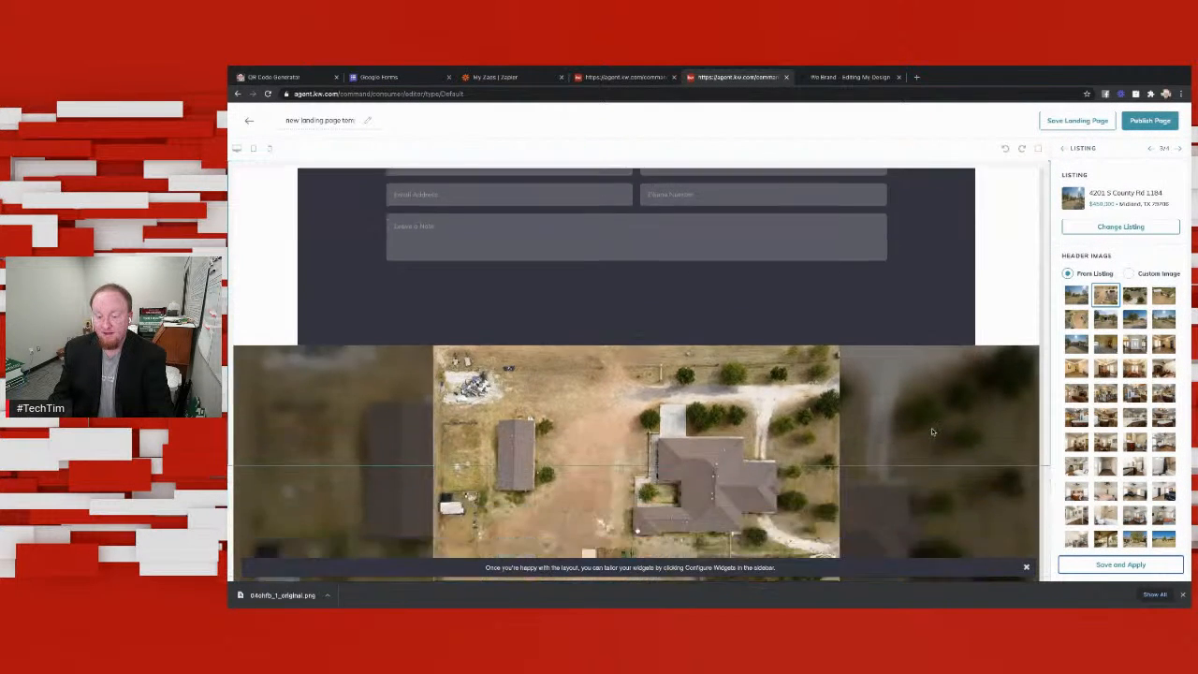
pyautogui.scroll(10, 932, 433)
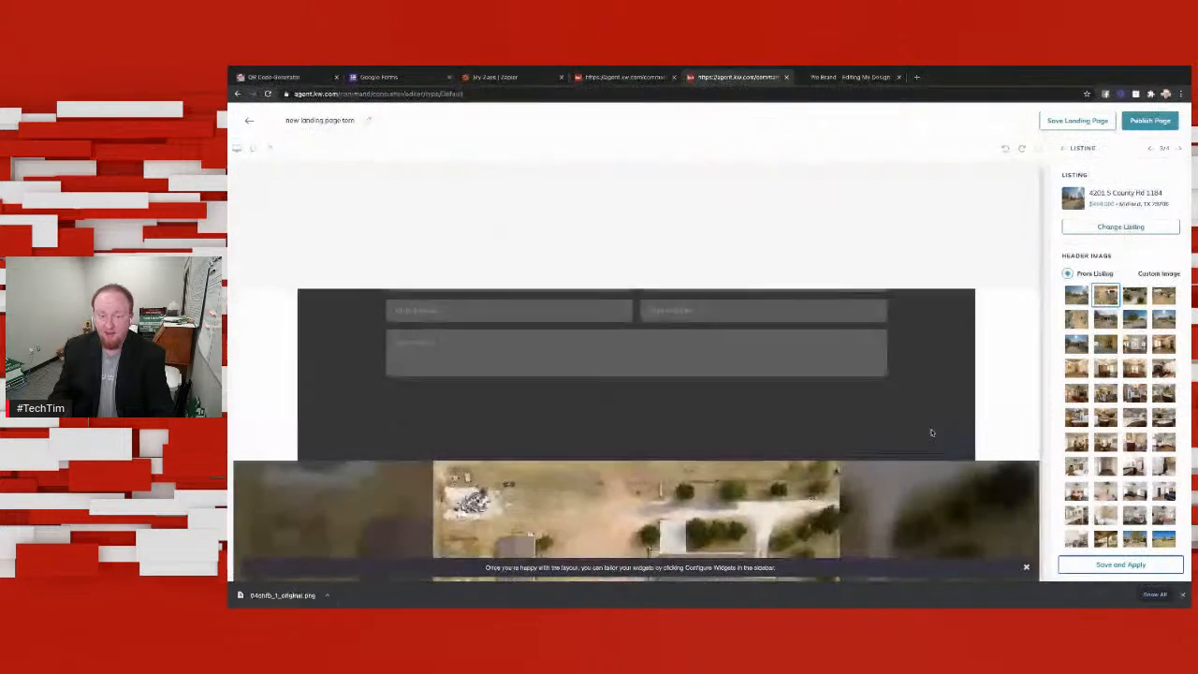
pyautogui.click(1161, 121)
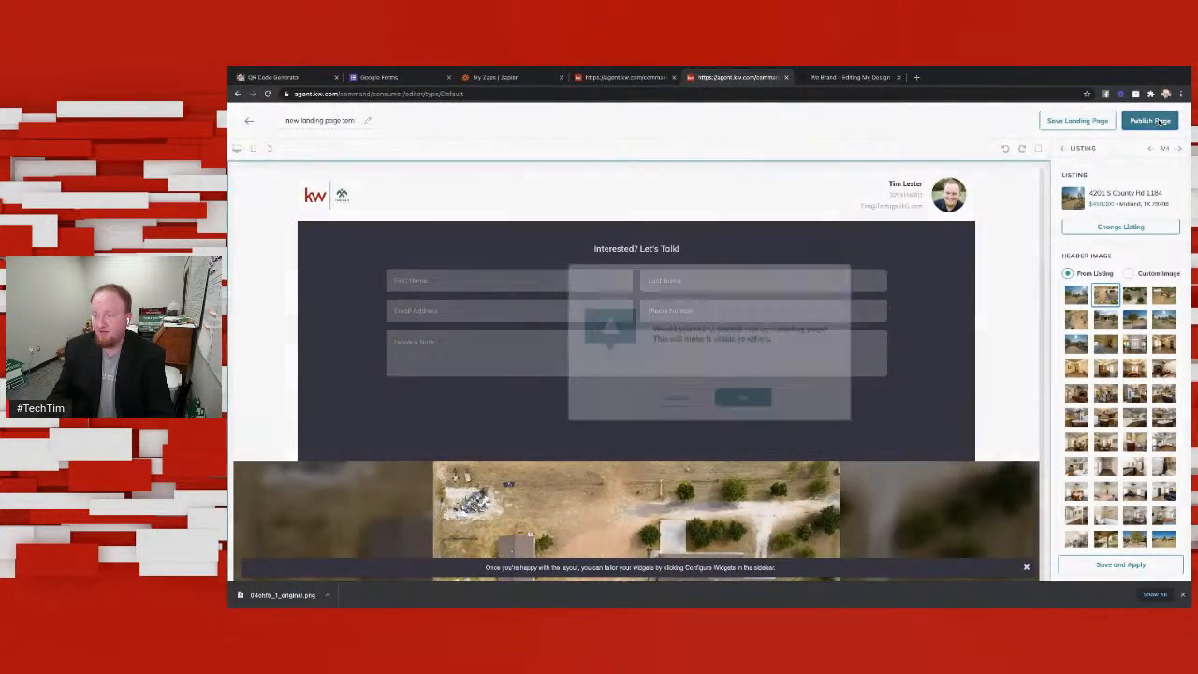
pyautogui.click(743, 397)
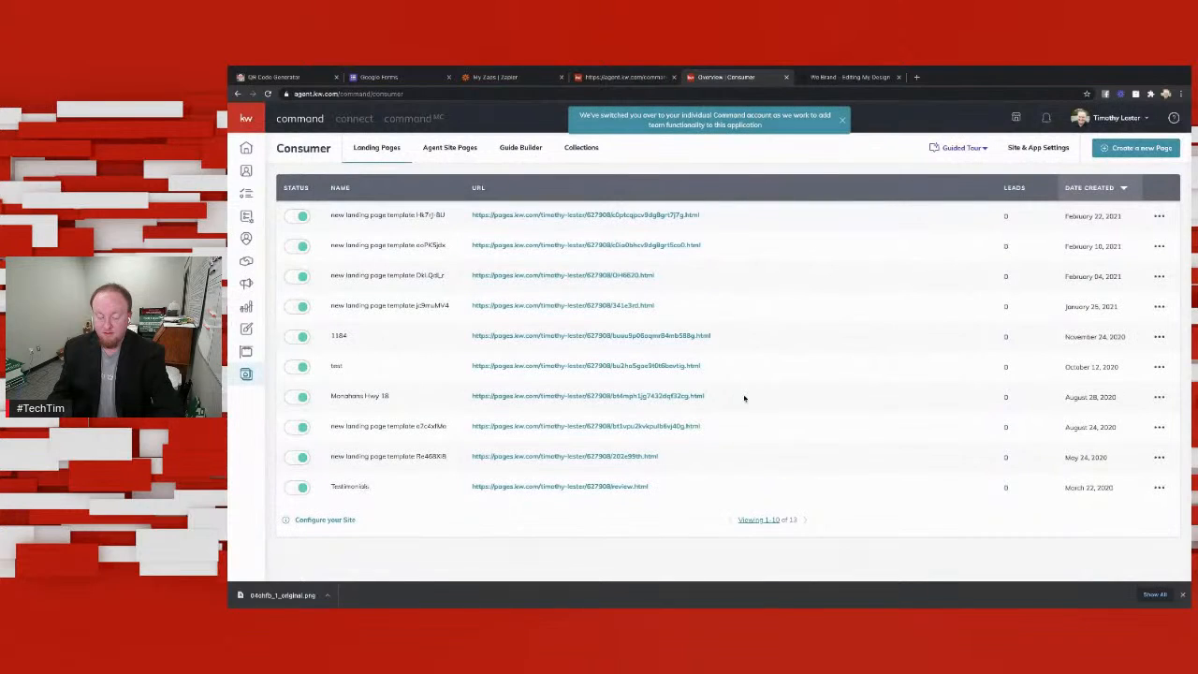
# Step: Customize the newest landing page's URL so that it ends in 4201OH
pyautogui.click(1159, 217)
pyautogui.click(1113, 259)
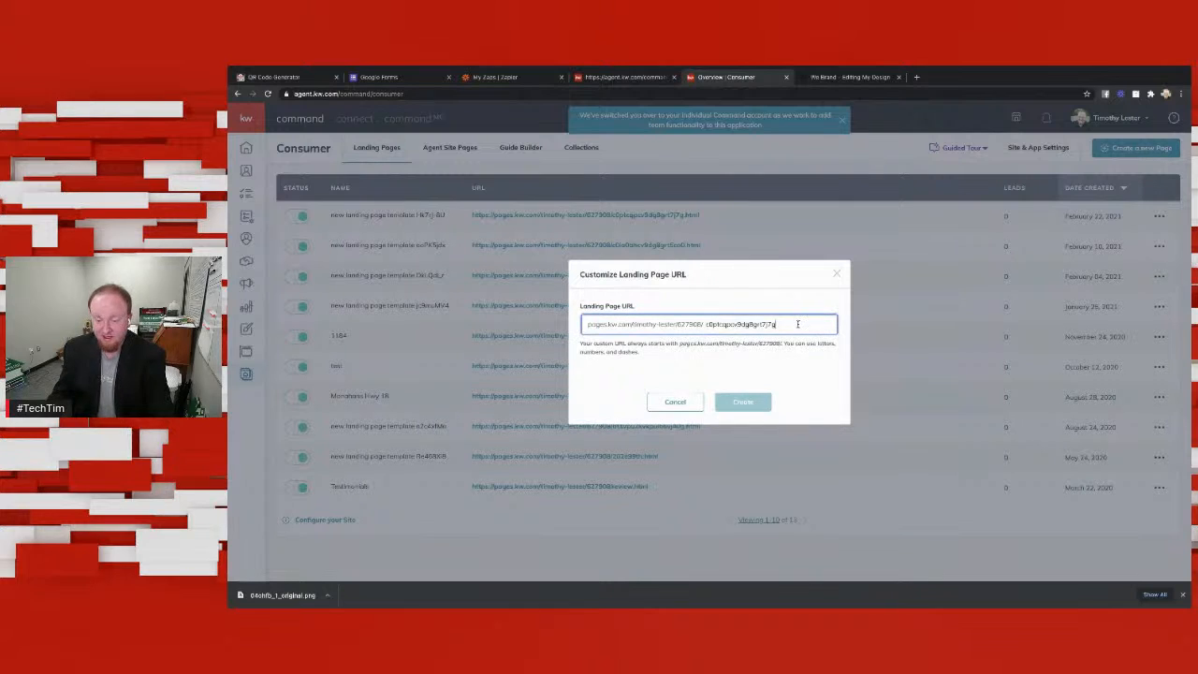
pyautogui.doubleClick(722, 323)
pyautogui.write('42')
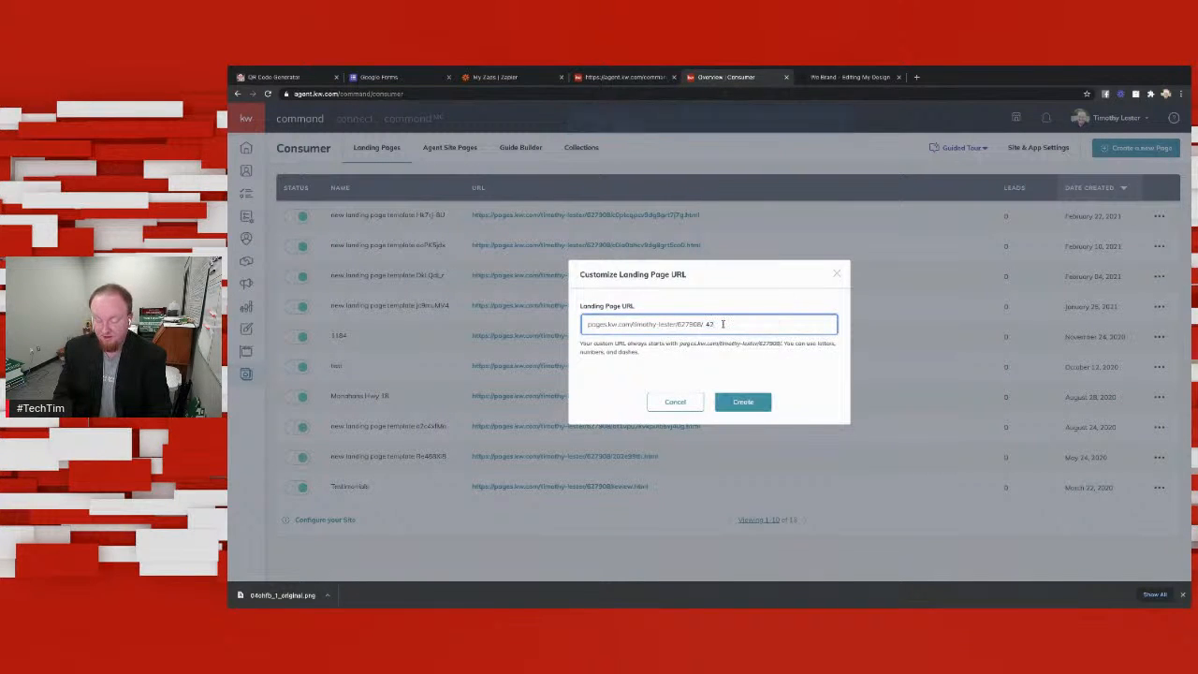
pyautogui.write('0101OH')
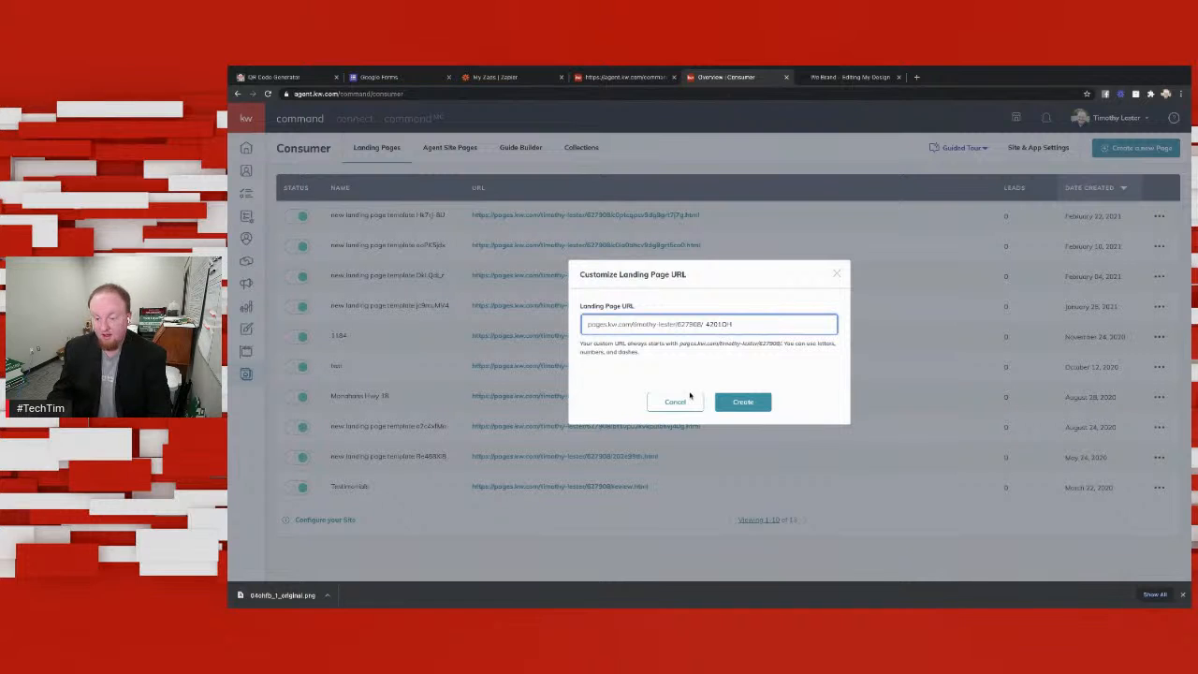
pyautogui.click(748, 401)
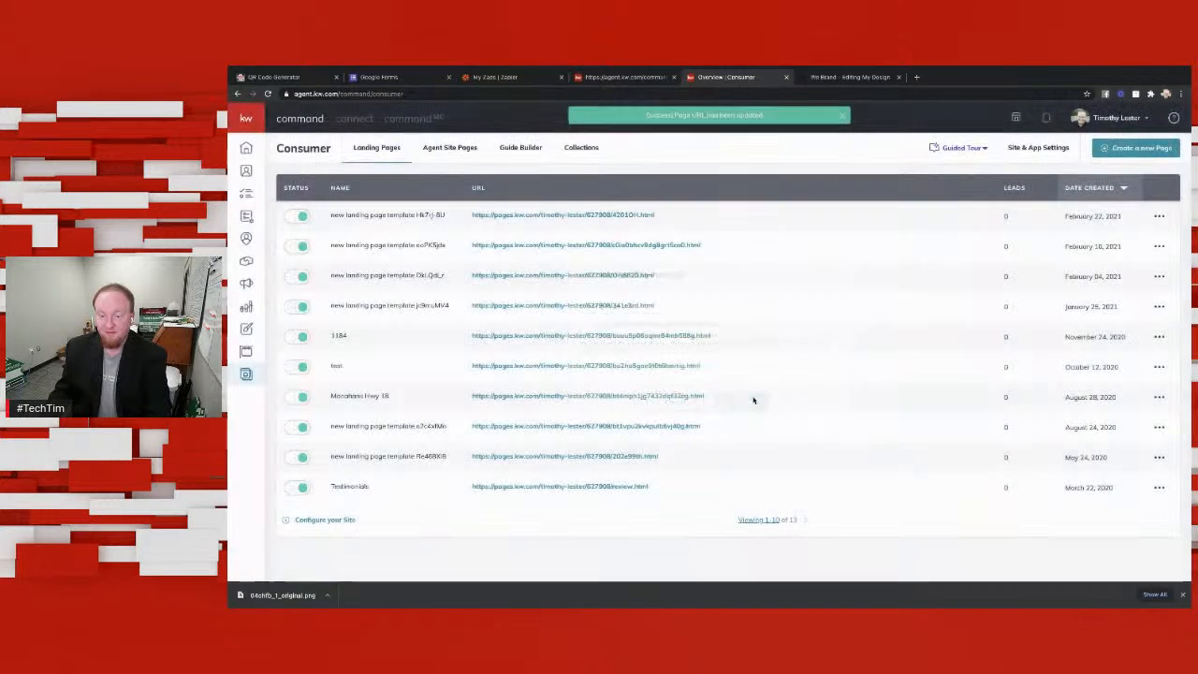
# Step: Copy the customized URL of the newest landing page
pyautogui.moveTo(661, 217); pyautogui.dragTo(471, 217)
pyautogui.moveTo(706, 224); pyautogui.dragTo(473, 215)
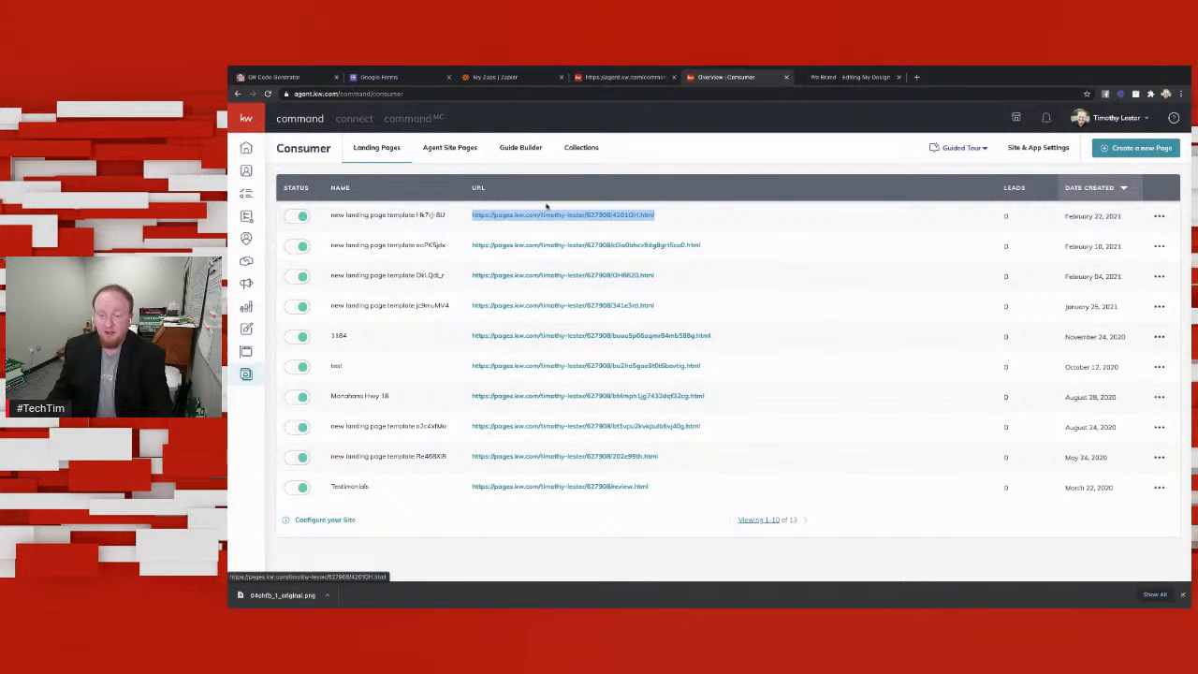
# Step: Open the published landing page in a new tab, review its lead form and listing content, and close it
pyautogui.rightClick(602, 216)
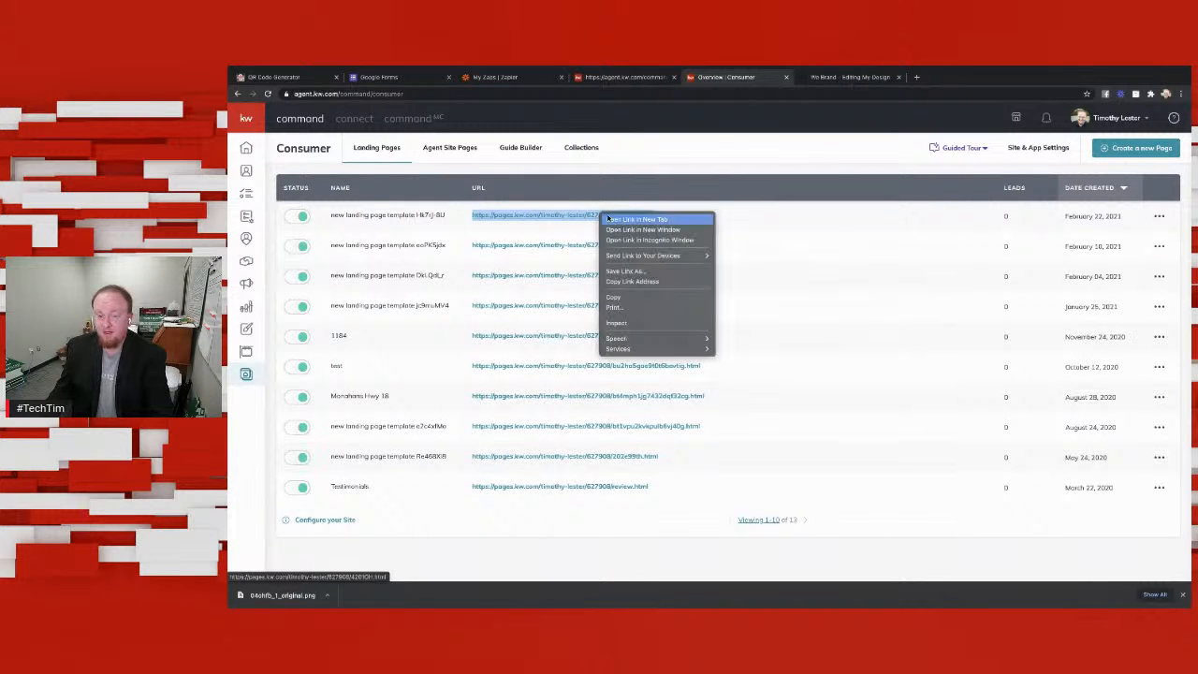
pyautogui.click(608, 218)
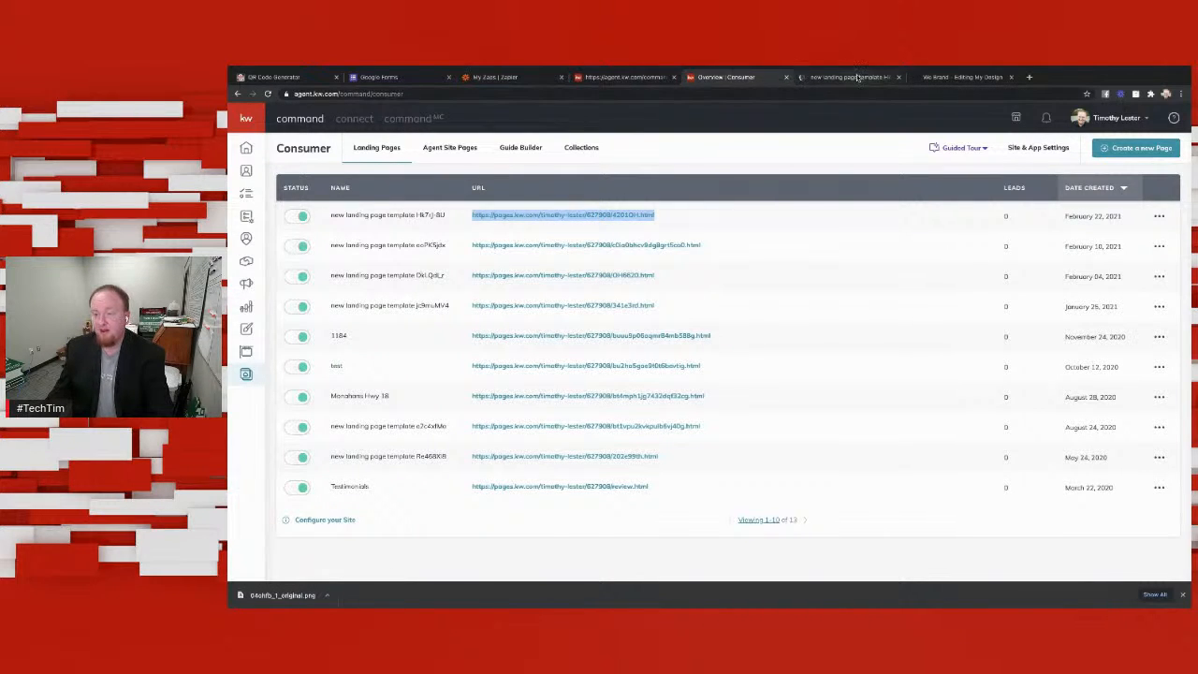
pyautogui.click(857, 78)
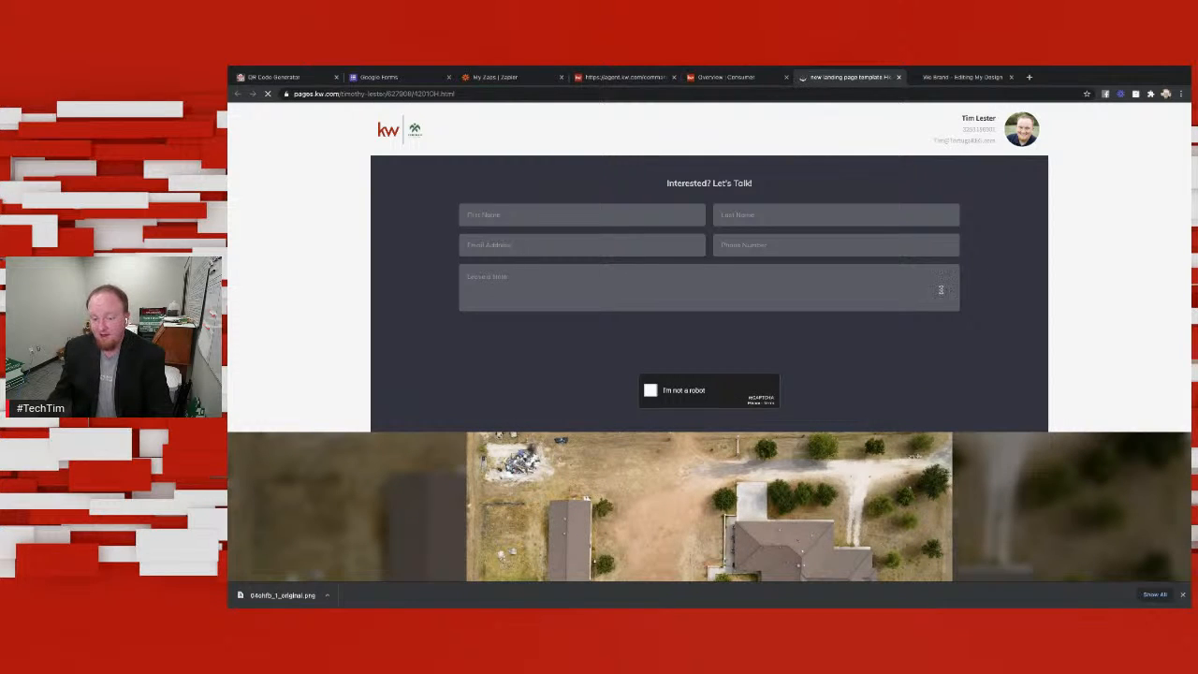
pyautogui.scroll(-10, 849, 287)
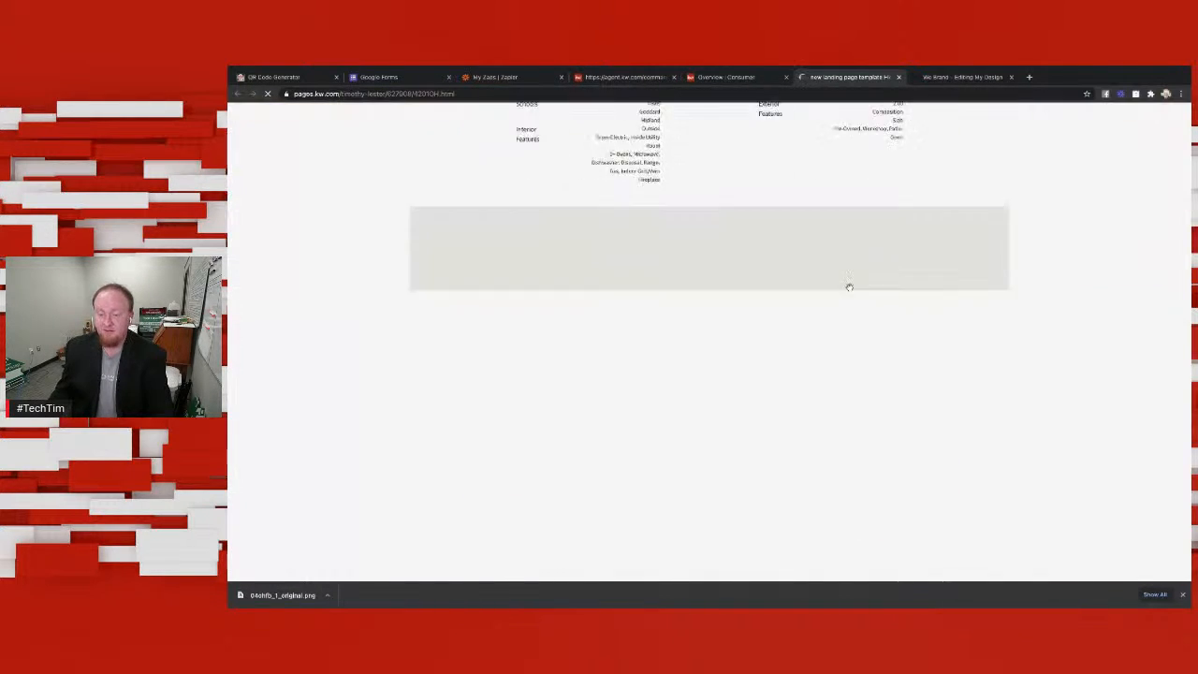
pyautogui.scroll(10, 849, 289)
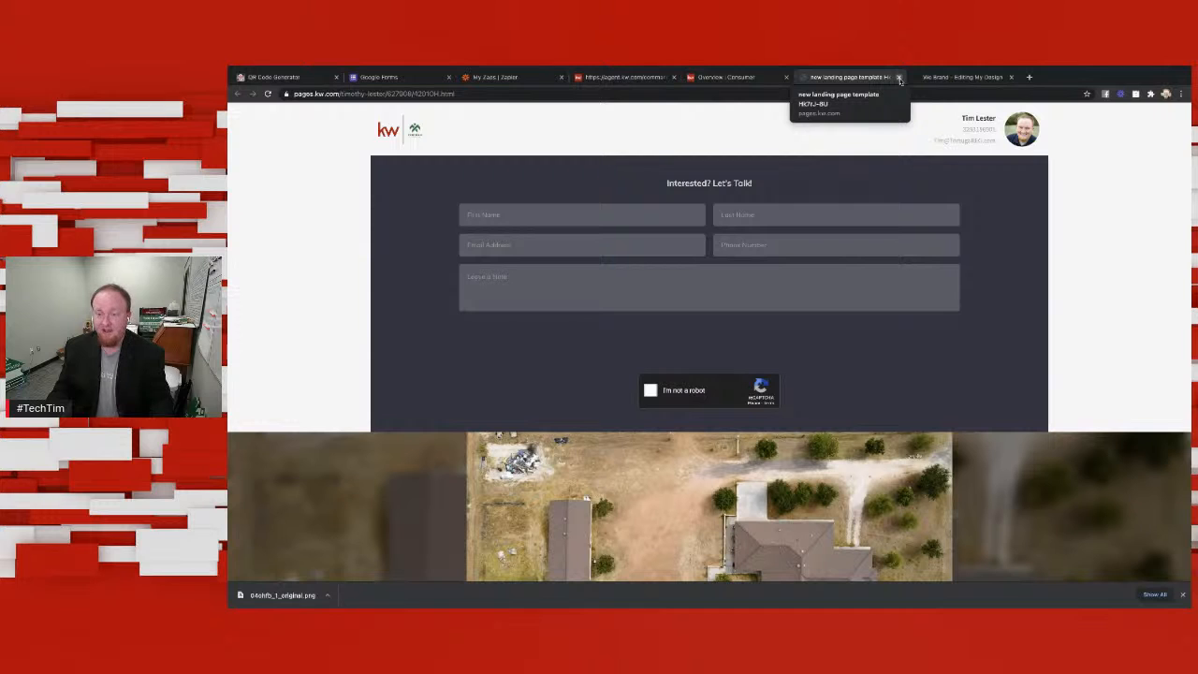
pyautogui.click(899, 78)
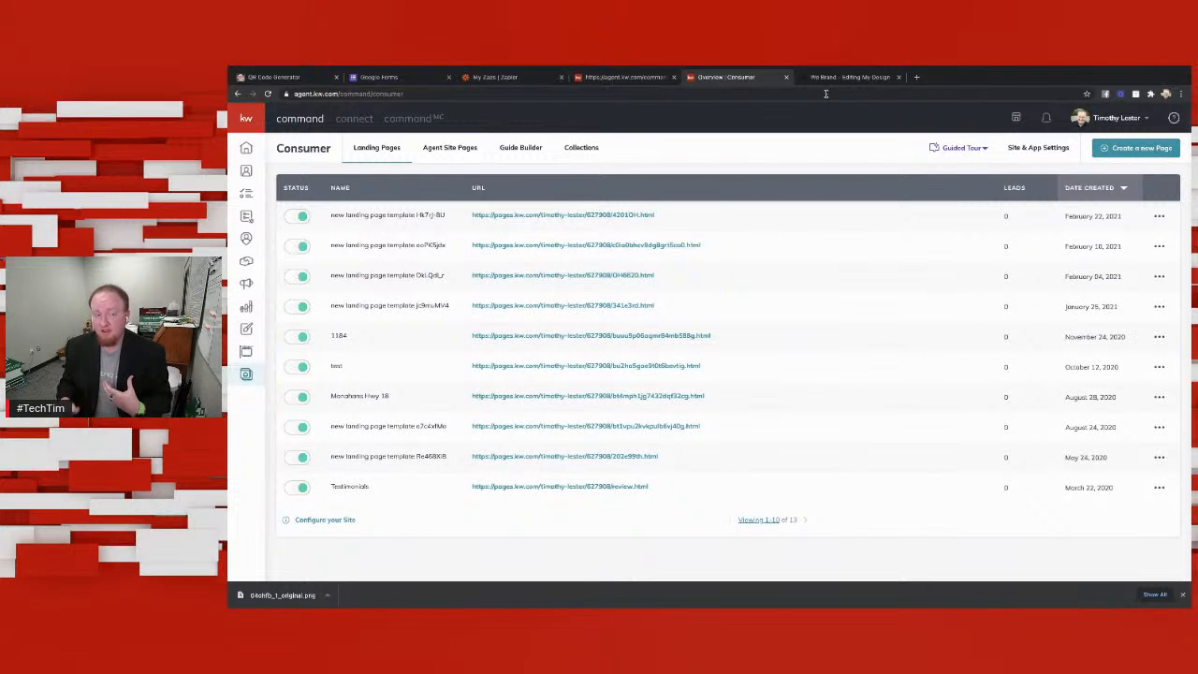
# Step: Switch to QR Code Generator and create a URL code from the copied landing page address
pyautogui.click(290, 78)
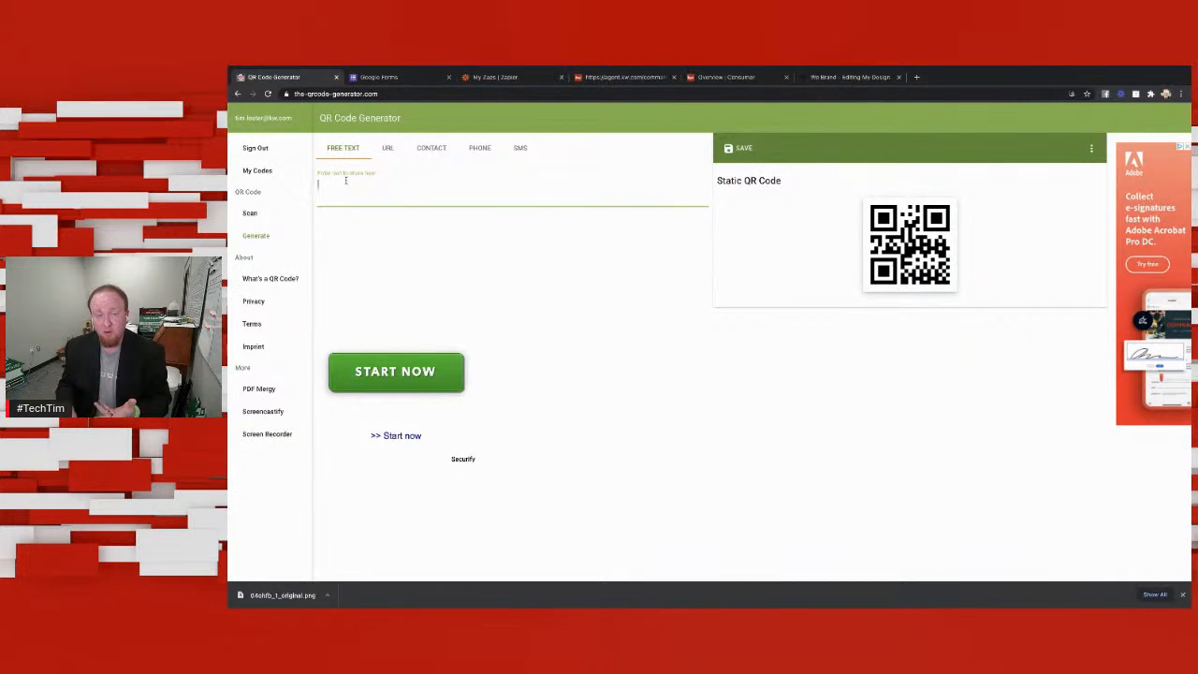
pyautogui.click(393, 152)
pyautogui.write('https://pages.kw.com/timothy-lester/627908/420104.html')
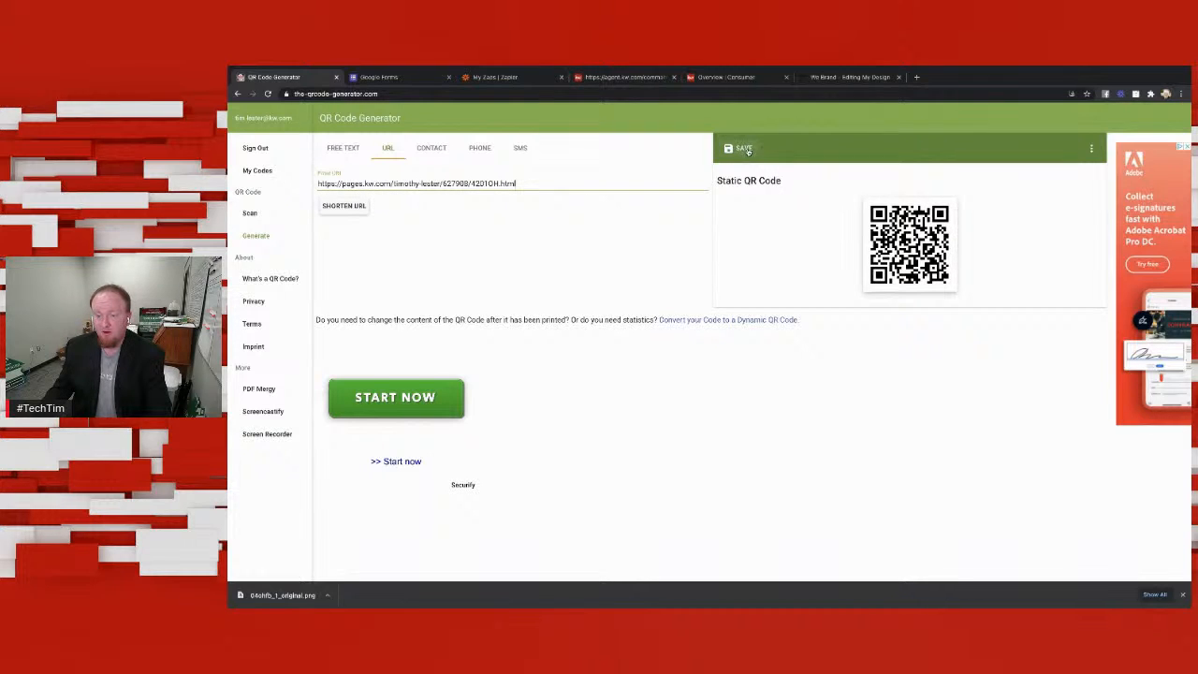
# Step: Set the QR code's custom size to 2000 px and save it as a PNG named OHQR
pyautogui.click(1091, 149)
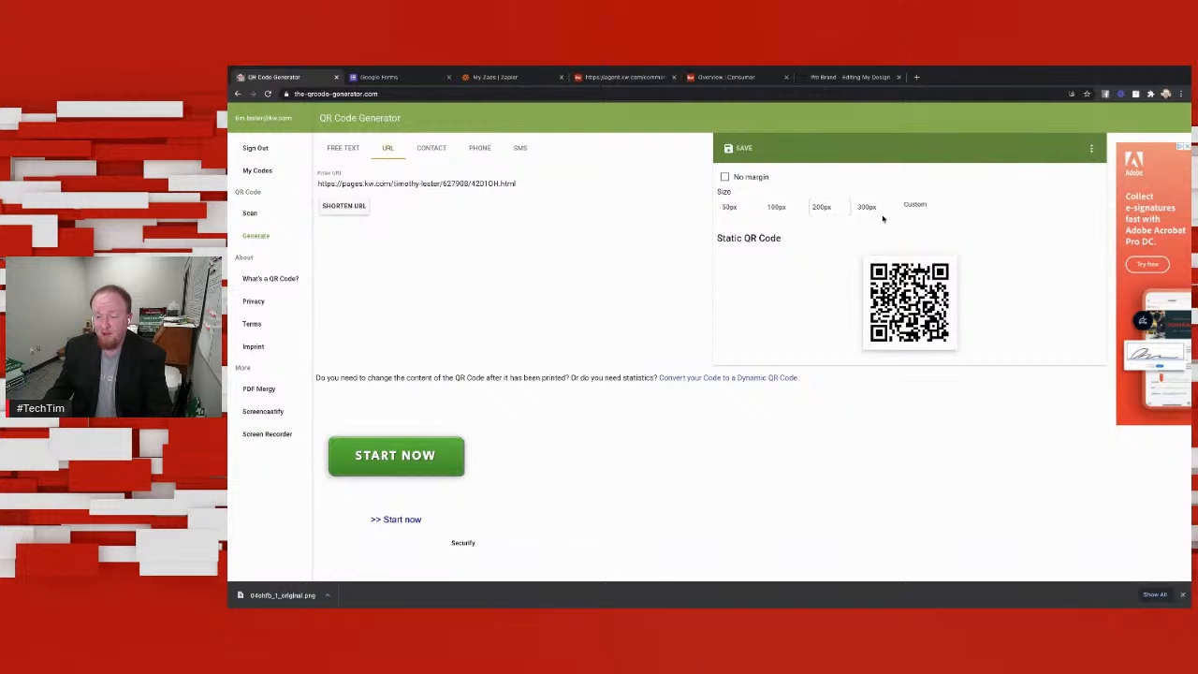
pyautogui.click(921, 205)
pyautogui.write('2000')
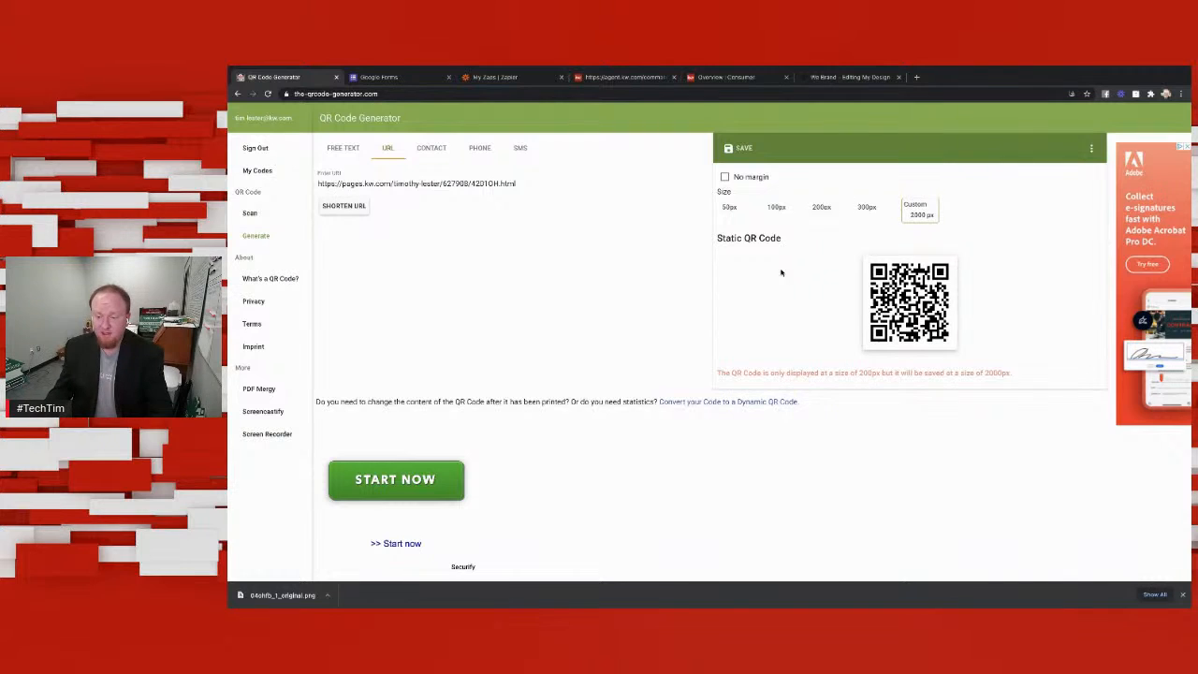
pyautogui.click(743, 148)
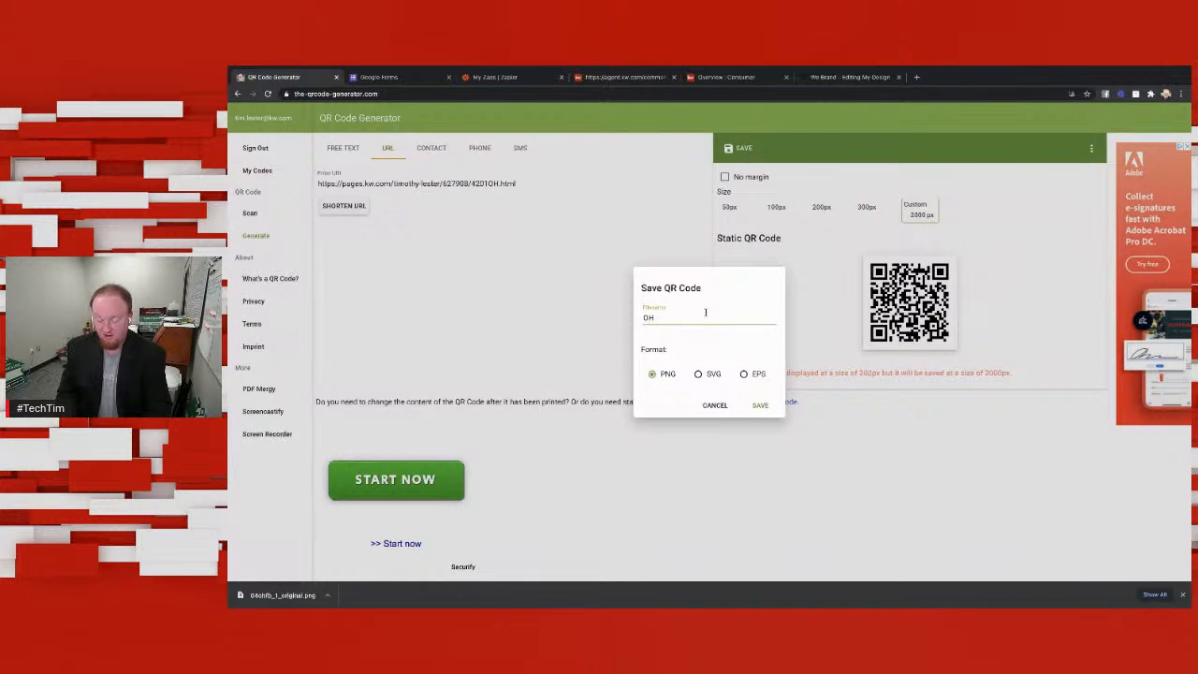
pyautogui.click(759, 405)
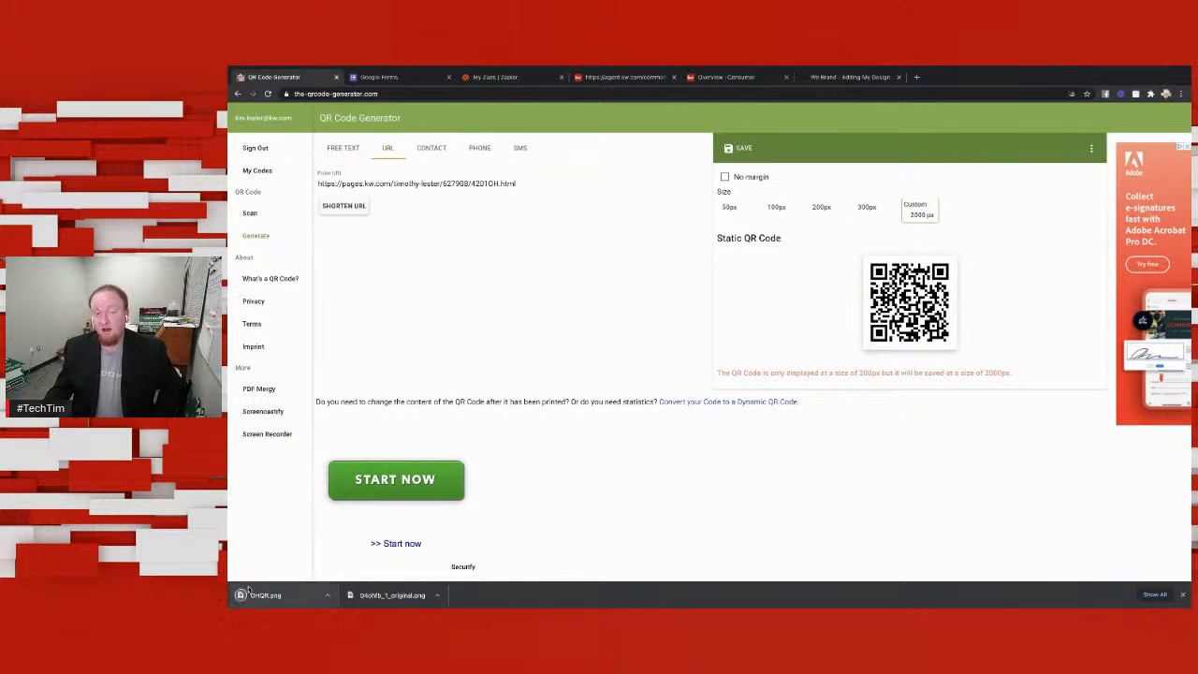
# Step: Open the downloaded OHQR.png in Preview to inspect the QR code, close it, and return to Chrome
pyautogui.click(249, 591)
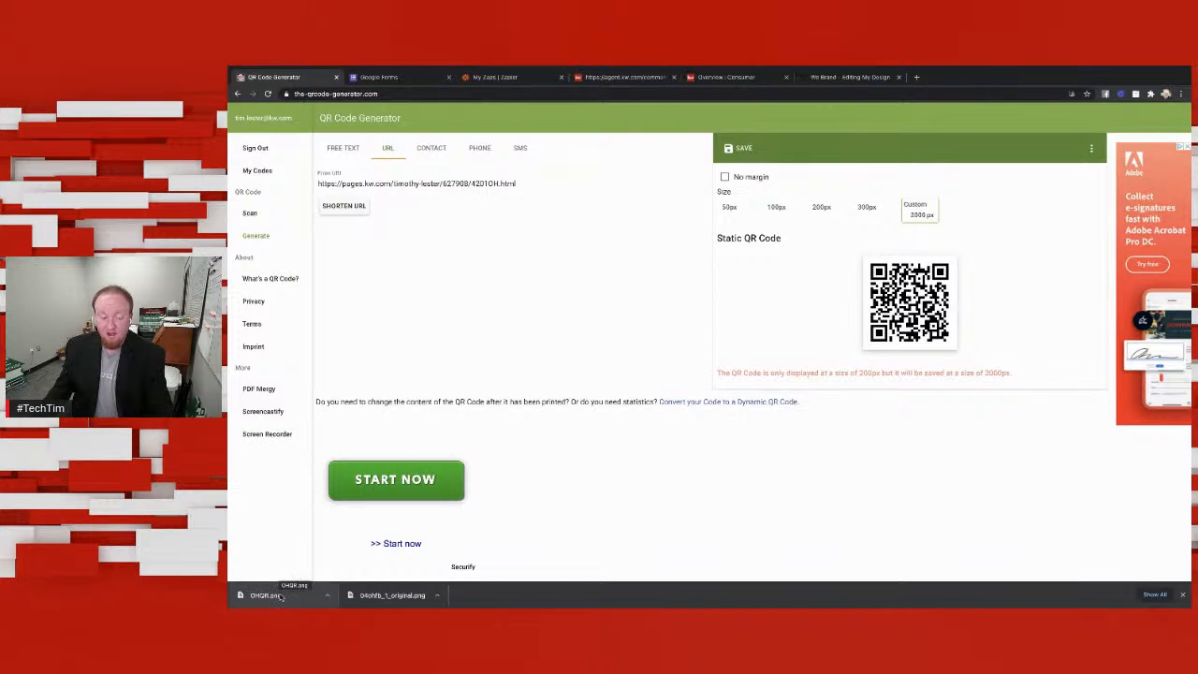
pyautogui.click(285, 597)
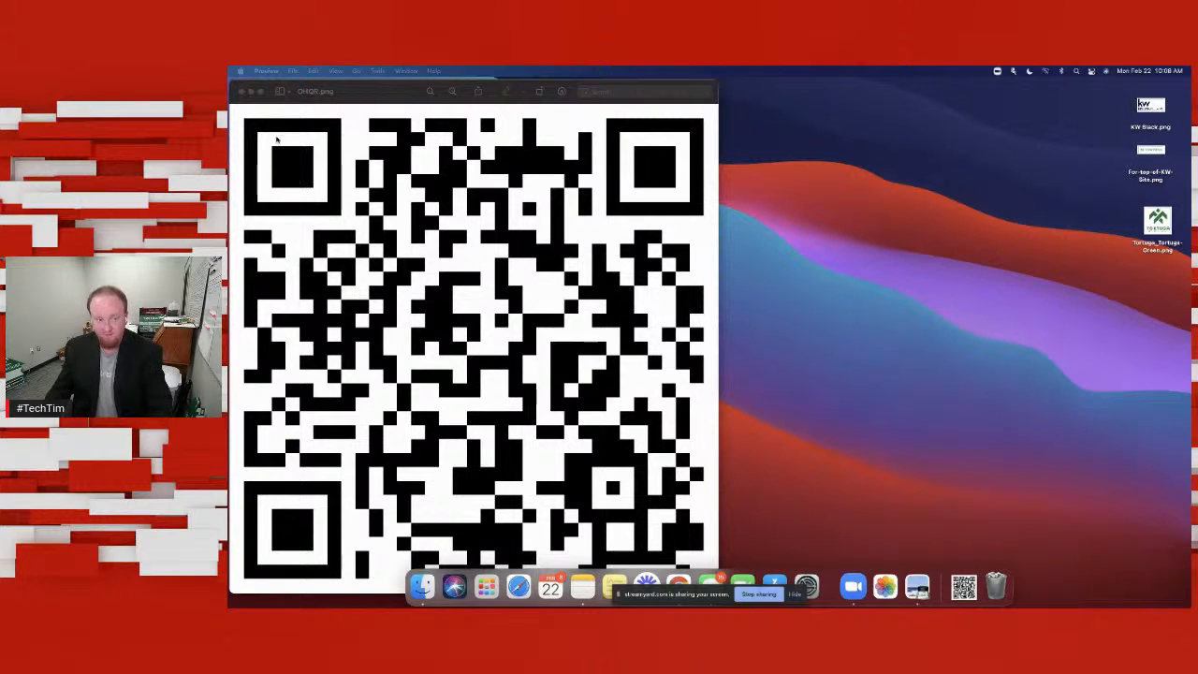
pyautogui.click(241, 91)
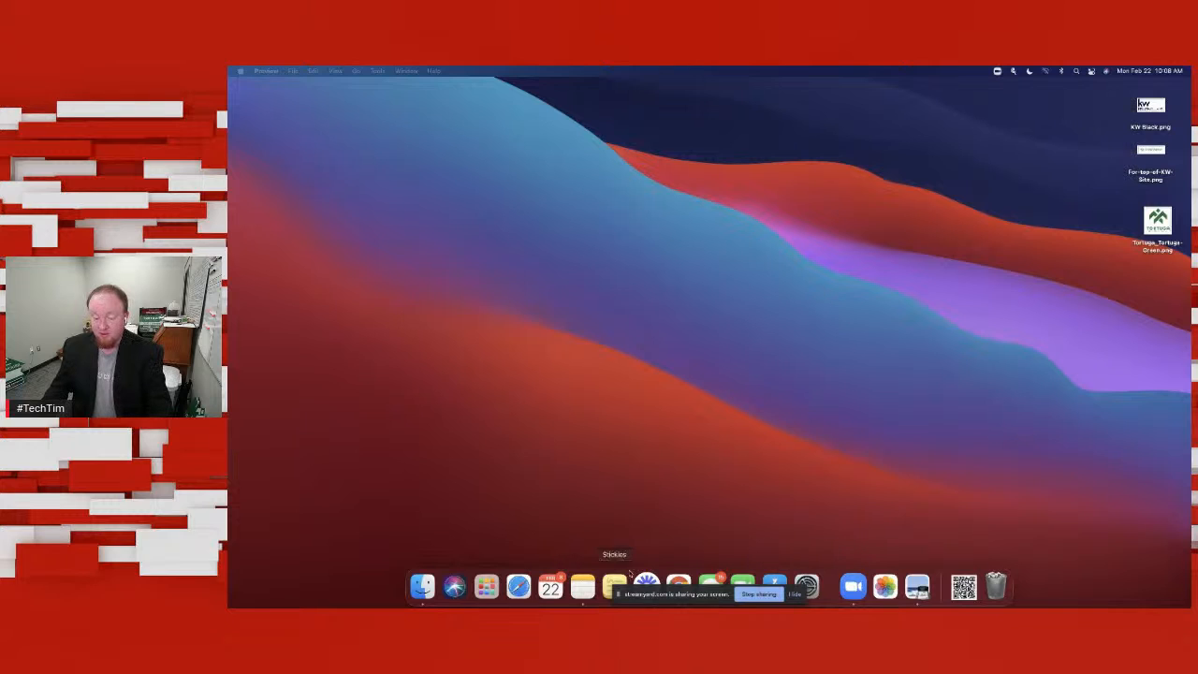
pyautogui.click(680, 584)
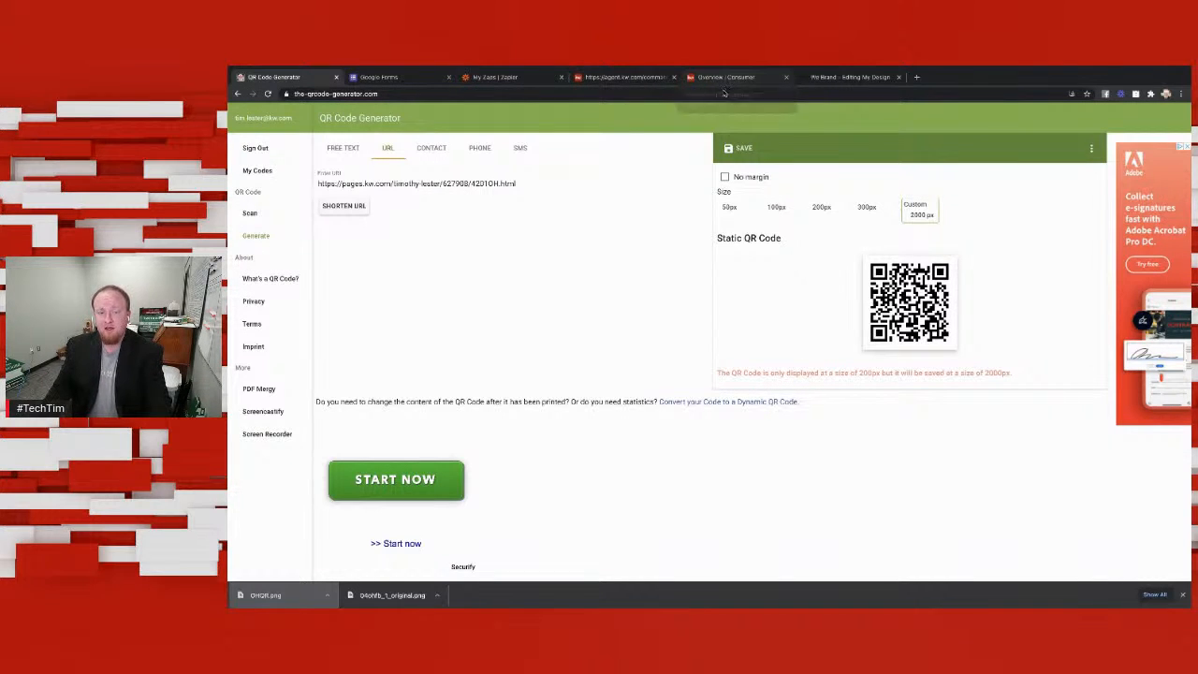
# Step: Switch to Google Forms and create a new blank form
pyautogui.click(407, 78)
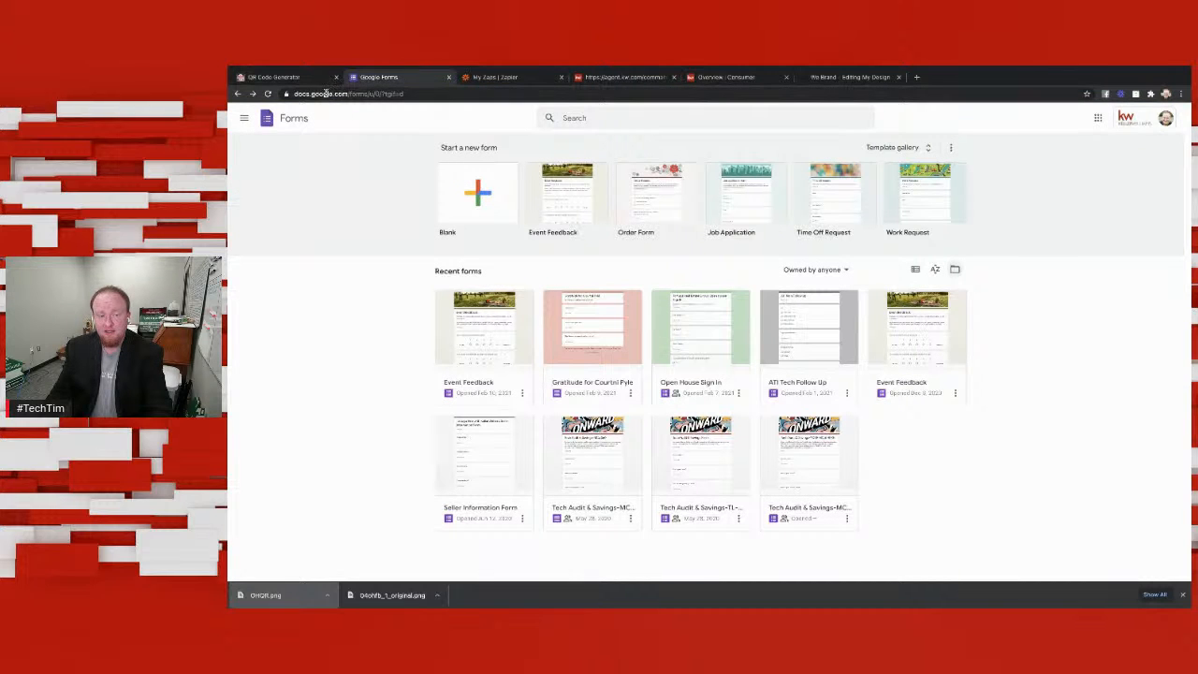
pyautogui.click(245, 118)
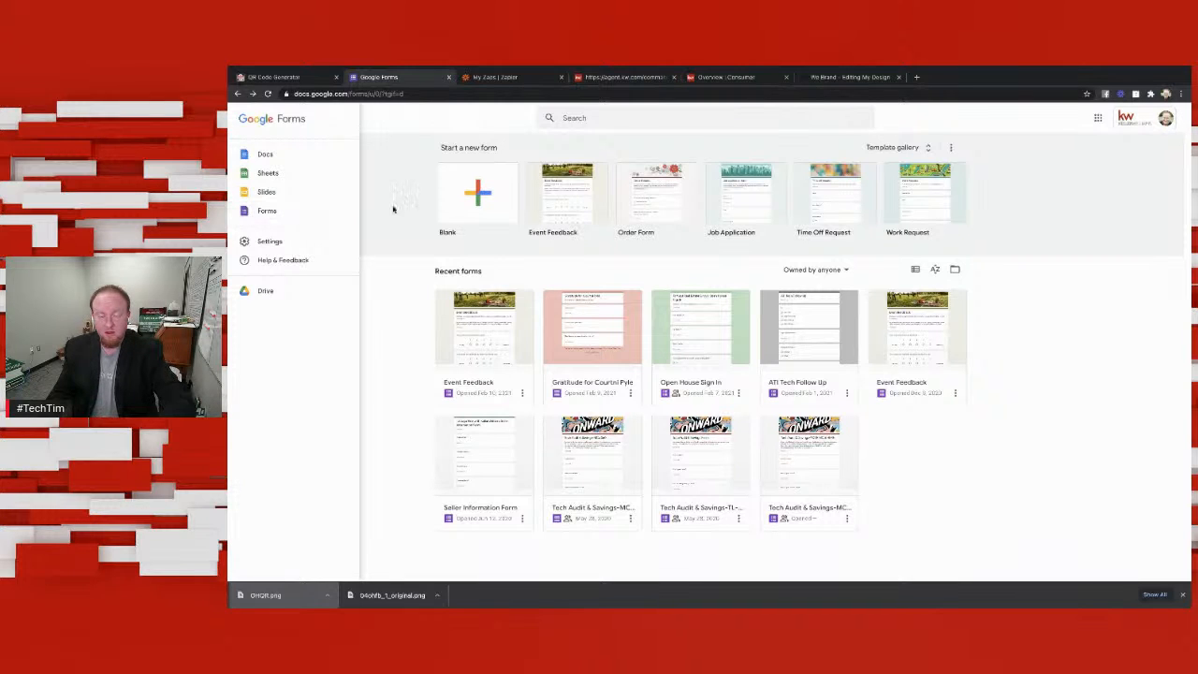
pyautogui.click(488, 194)
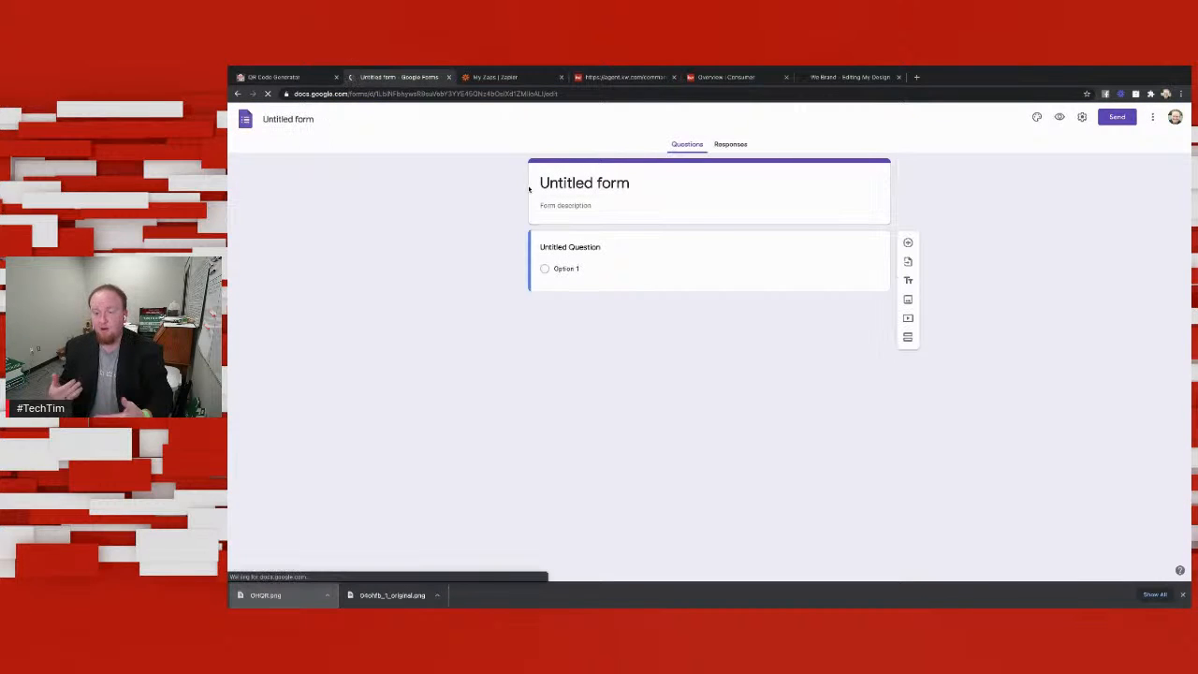
# Step: Title the new form "Open House Sign IN"
pyautogui.click(635, 184)
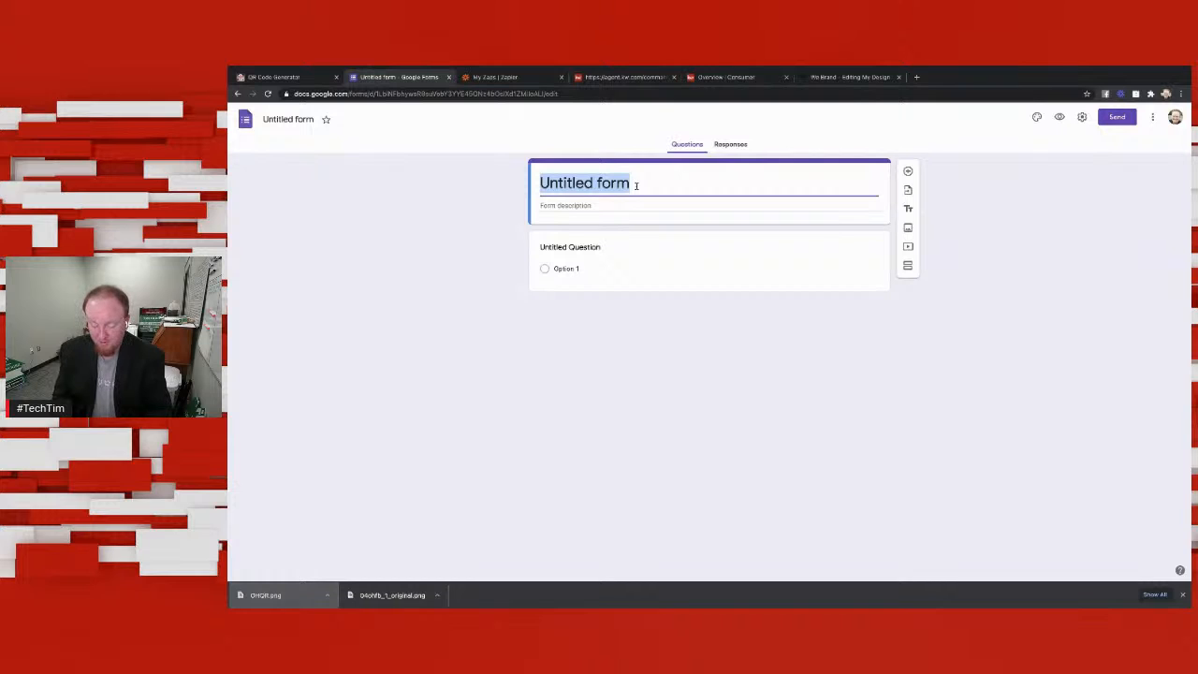
pyautogui.write('Open')
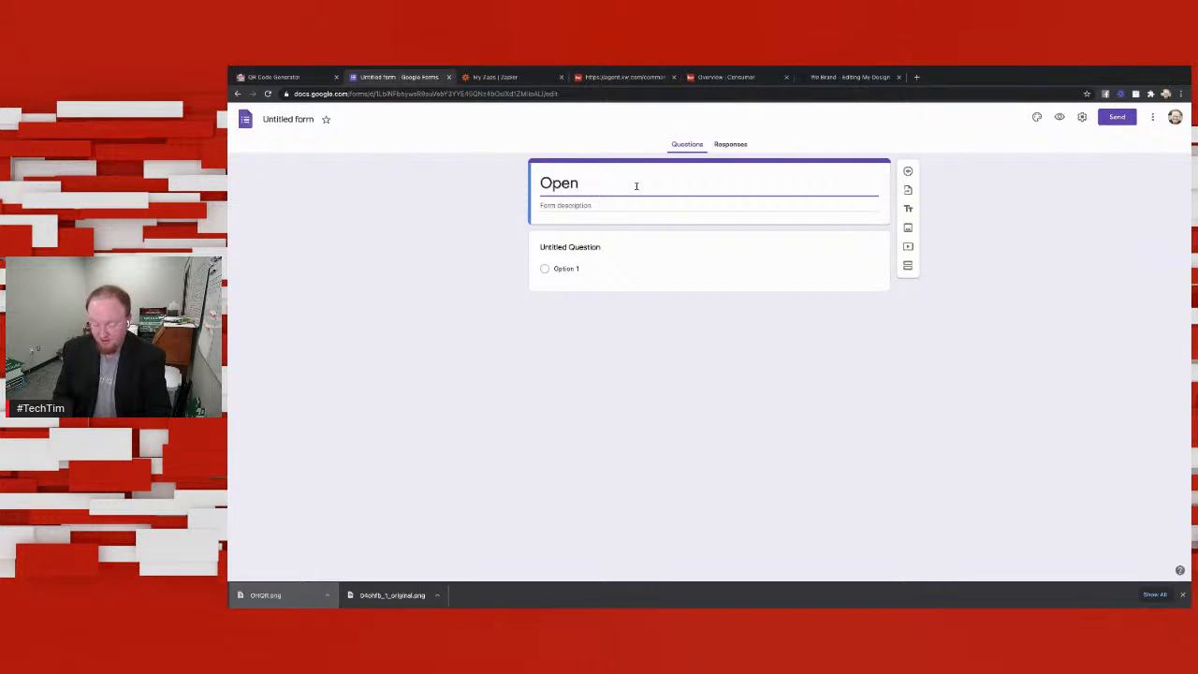
pyautogui.write(' House Sign')
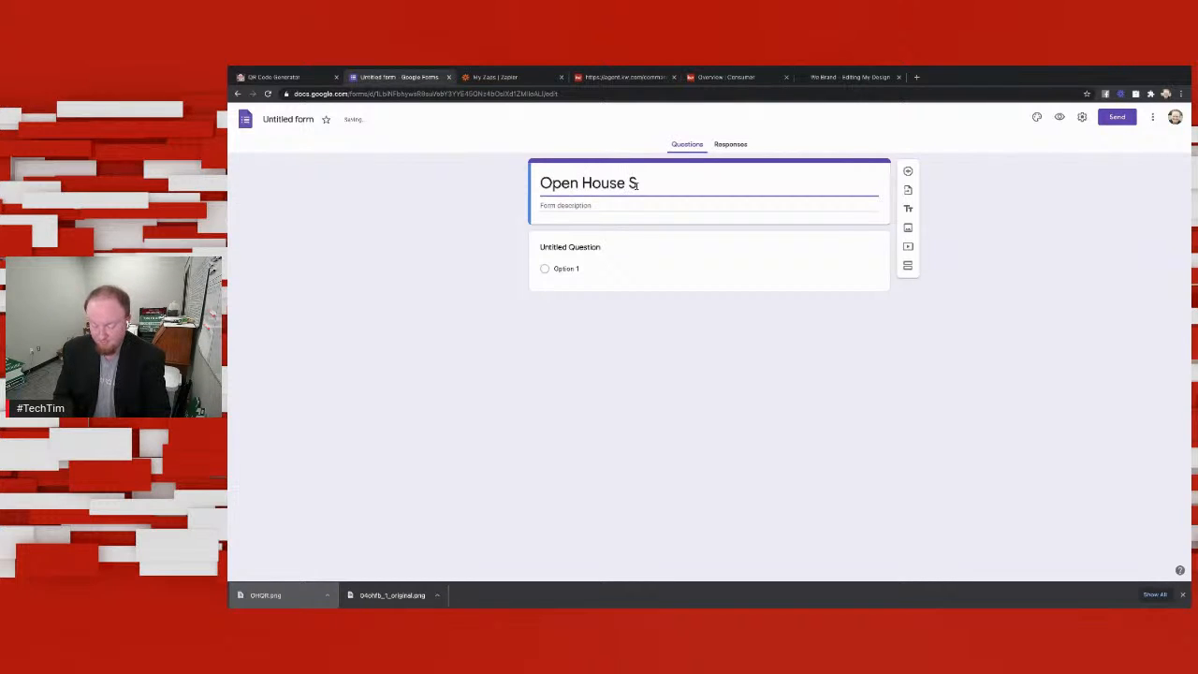
pyautogui.press('BackSpace')
pyautogui.press('BackSpace')
pyautogui.press('BackSpace')
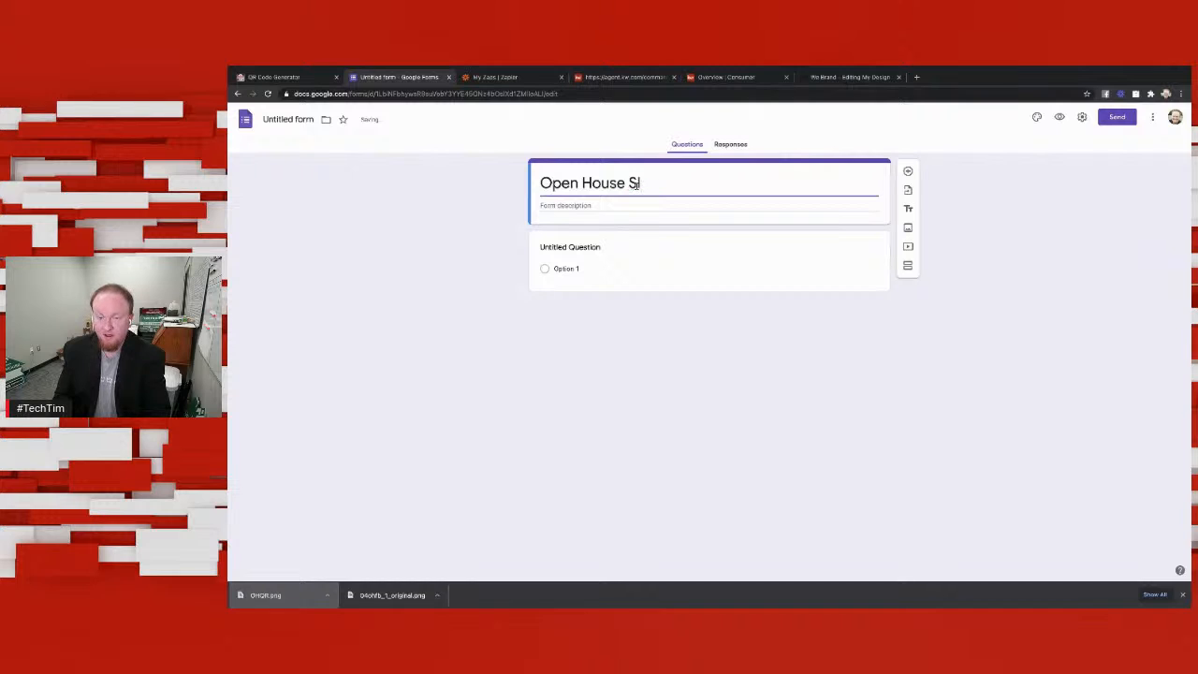
pyautogui.write('ign')
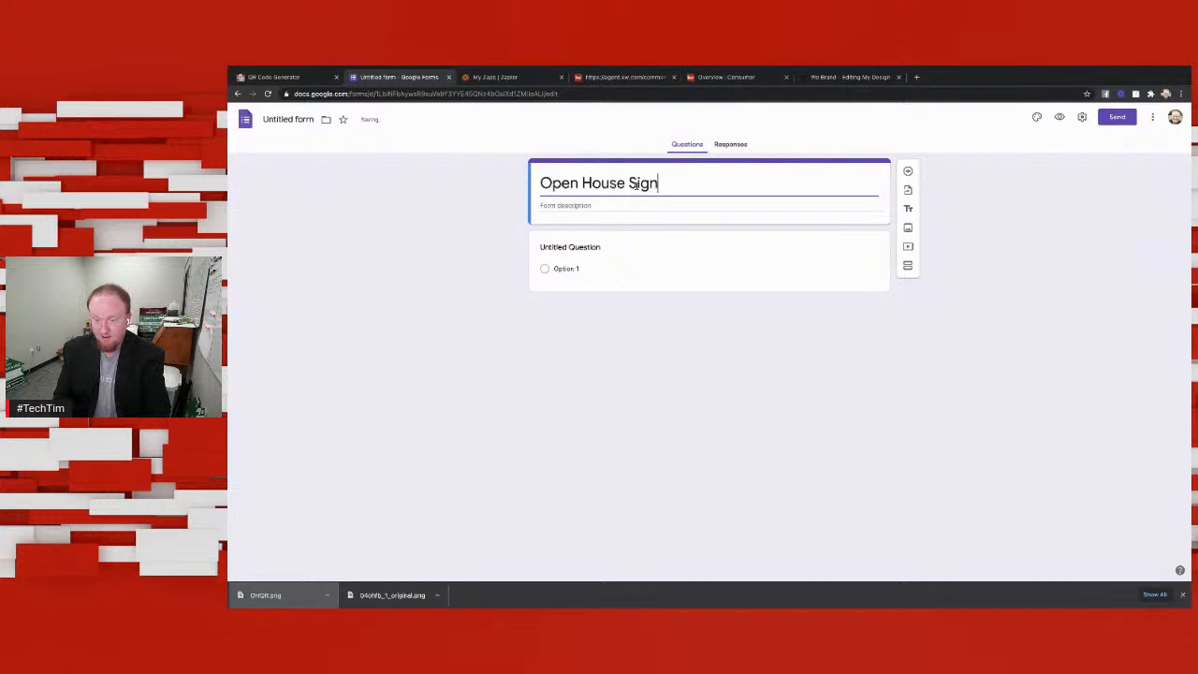
pyautogui.write(' IN')
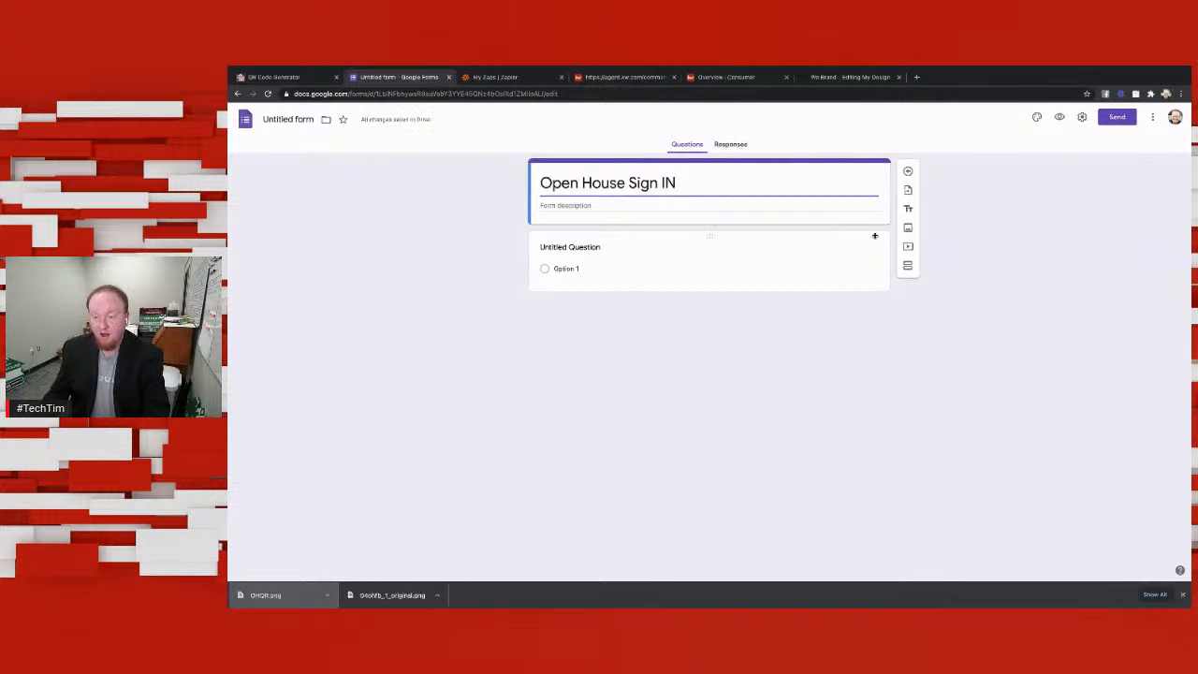
# Step: Turn on email address collection in the form's settings, save them, and open the untitled question's title for editing
pyautogui.click(1081, 117)
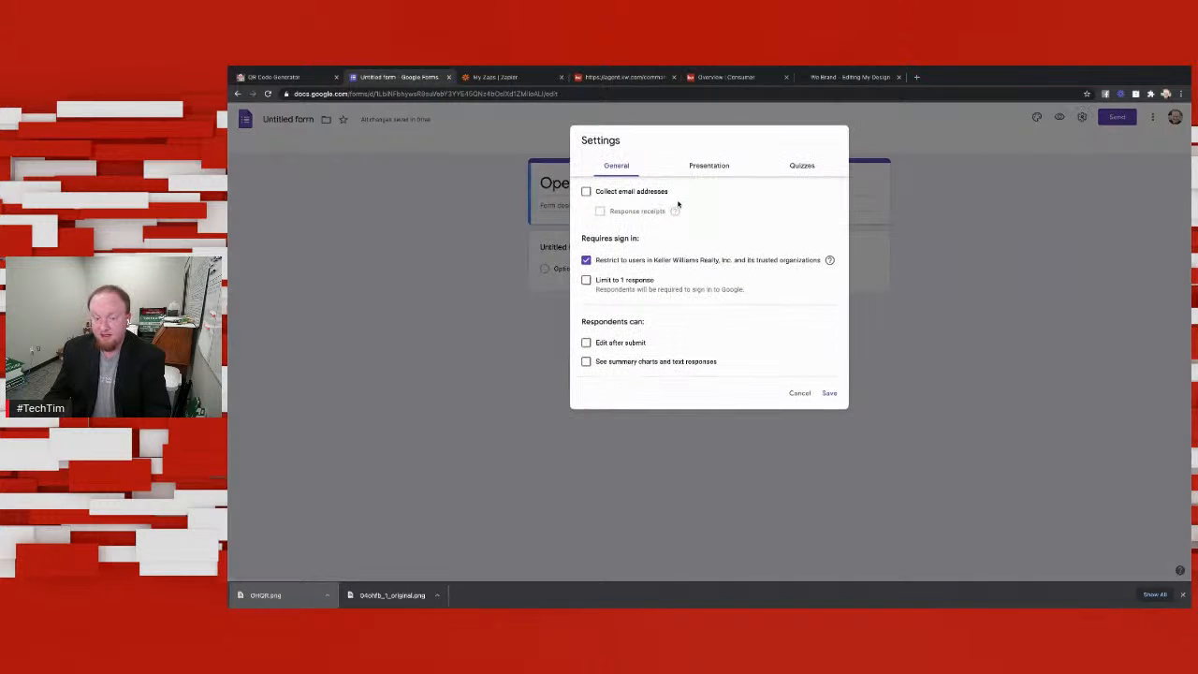
pyautogui.click(586, 193)
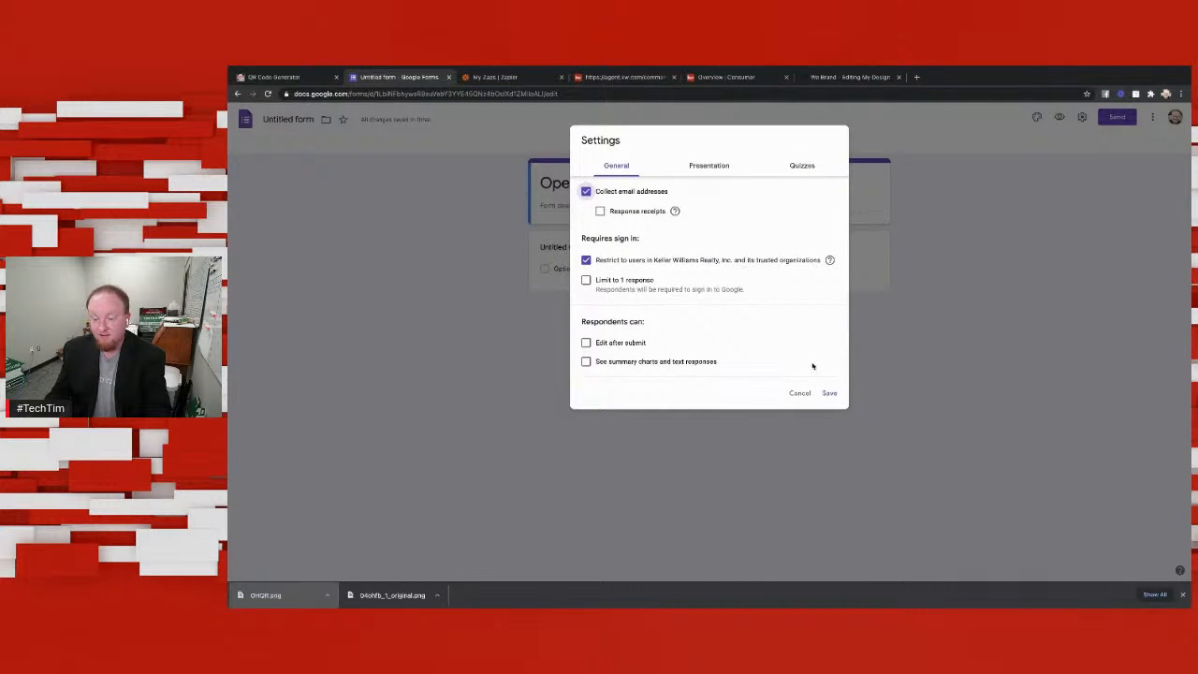
pyautogui.click(829, 393)
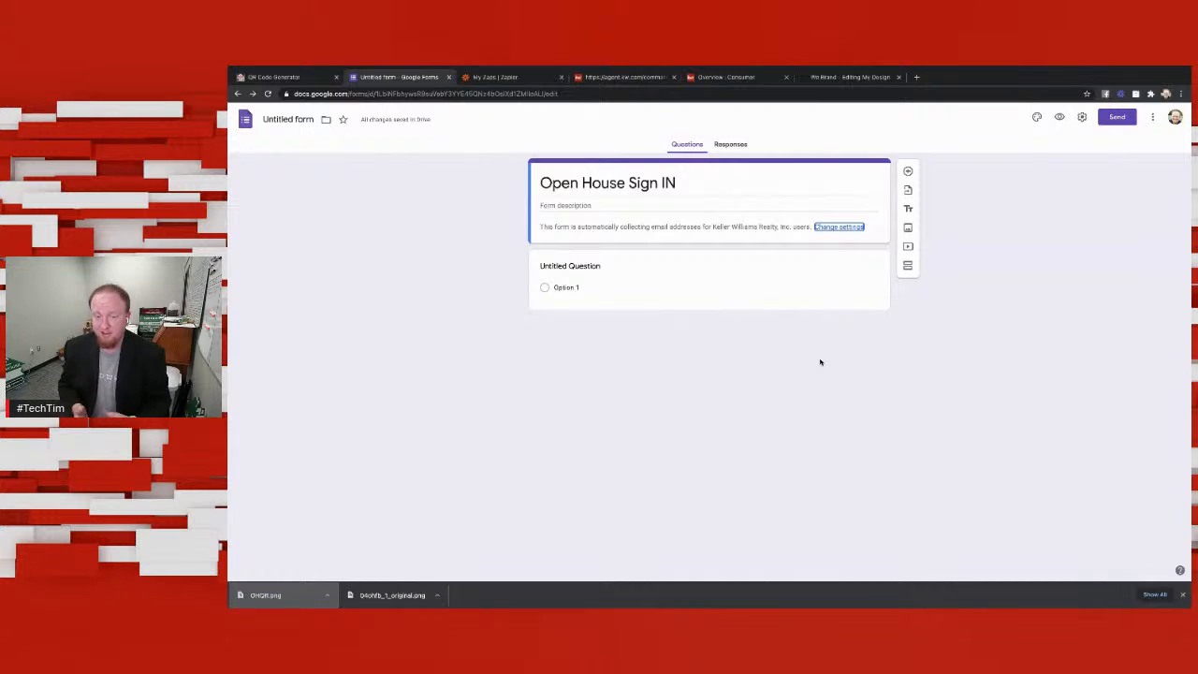
pyautogui.click(606, 271)
pyautogui.tripleClick(616, 272)
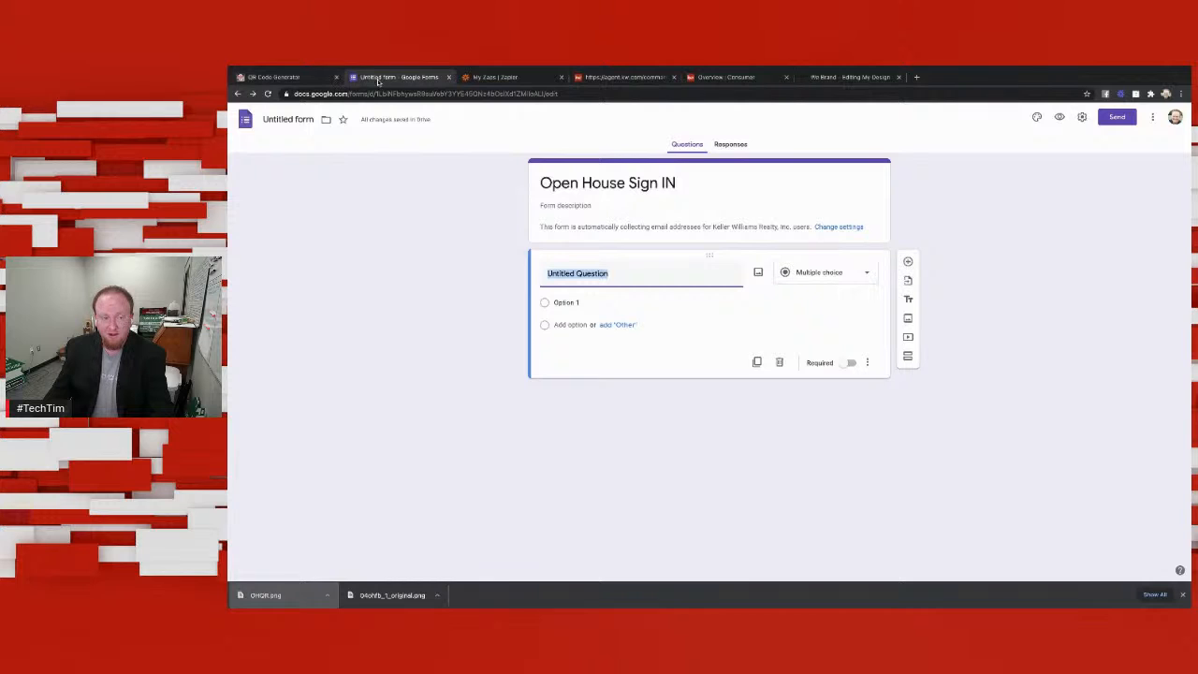
# Step: Open the Google Docs home page in a new browser tab
pyautogui.click(916, 76)
pyautogui.write('docs')
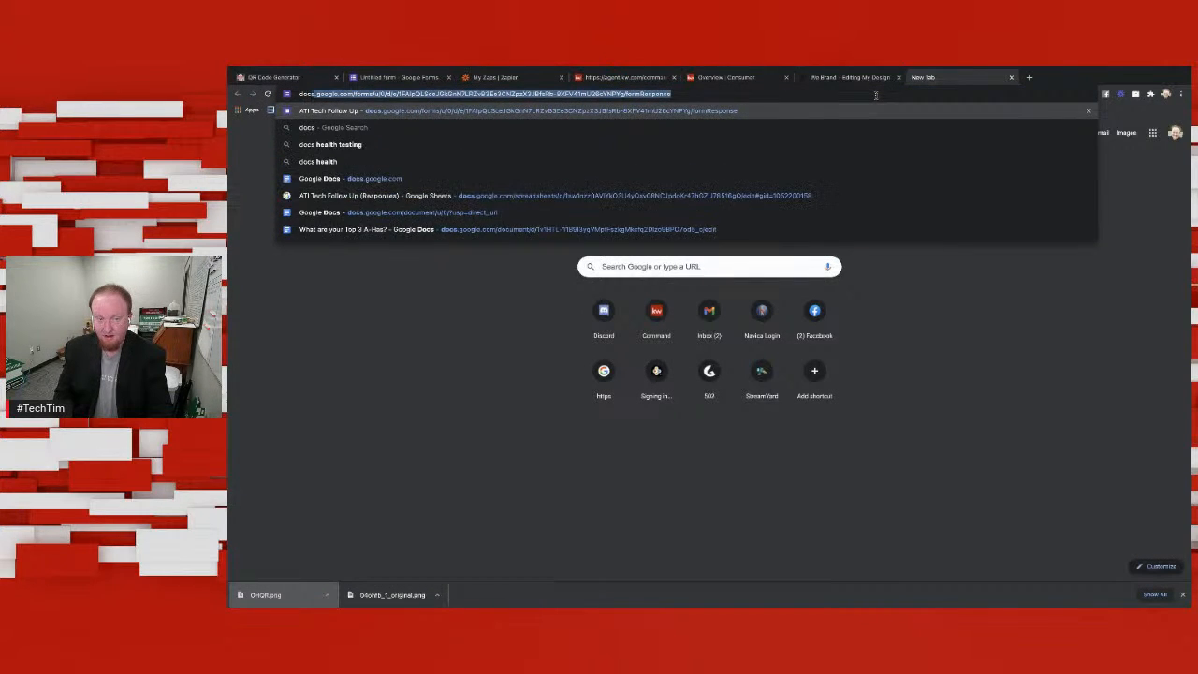
pyautogui.press('Return')
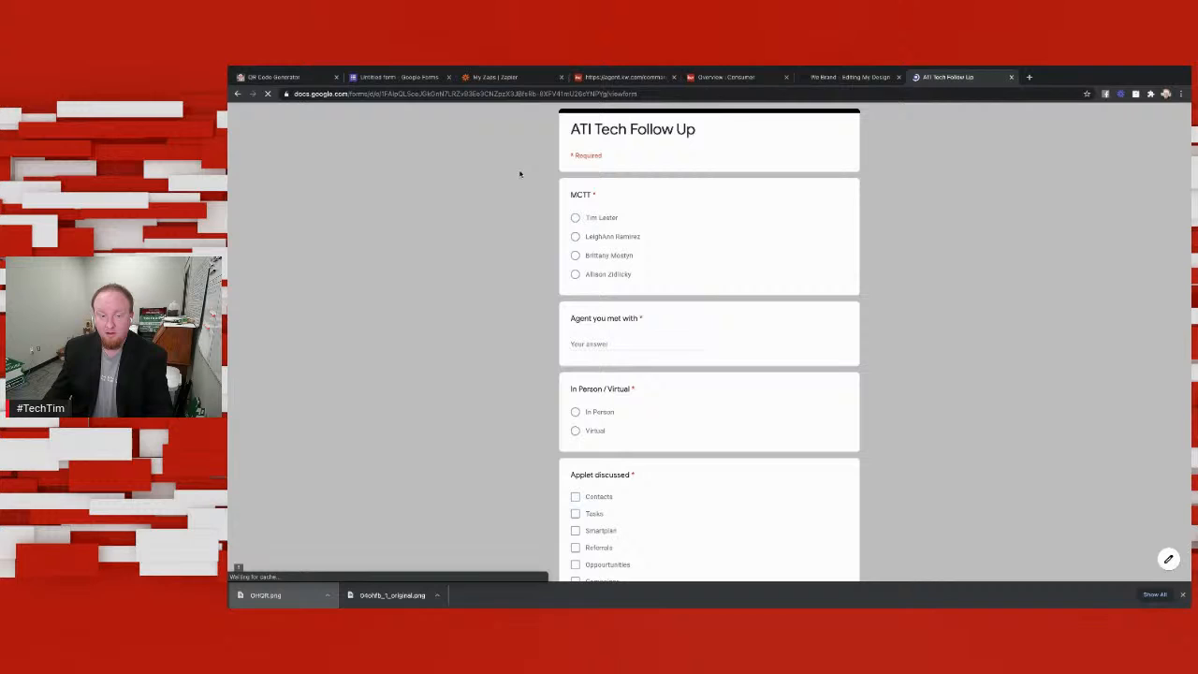
pyautogui.click(660, 93)
pyautogui.click(662, 94)
pyautogui.moveTo(663, 93); pyautogui.dragTo(376, 94)
pyautogui.press('BackSpace')
pyautogui.press('Return')
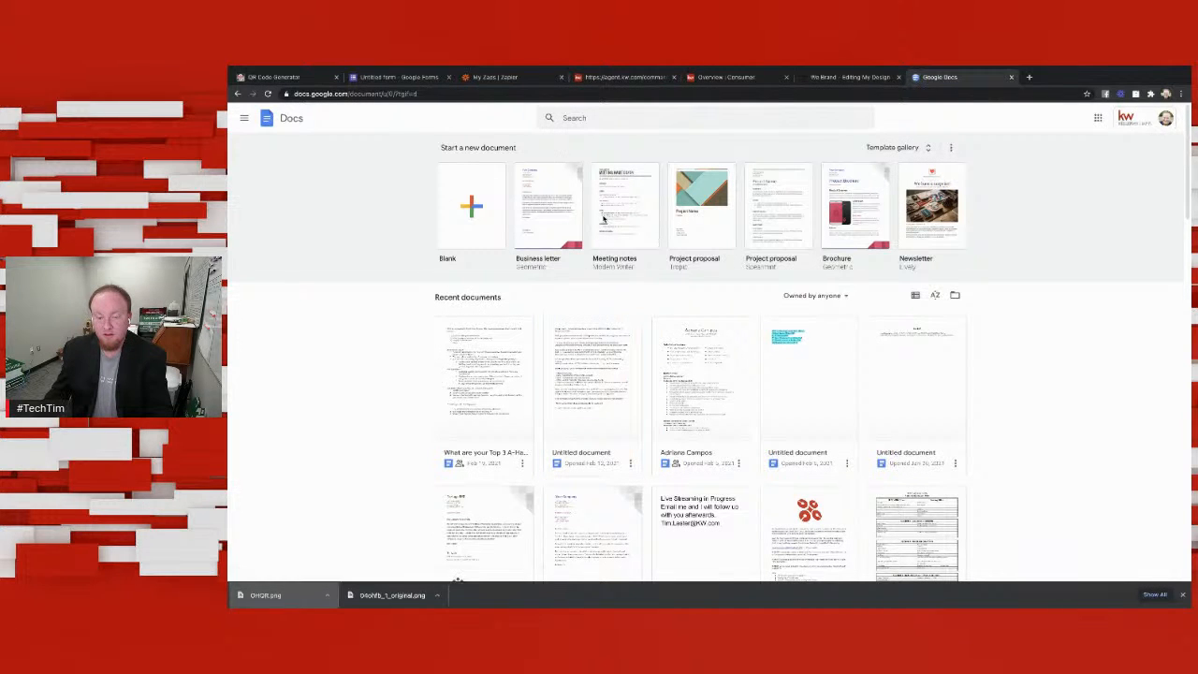
# Step: Go from Docs to Google Forms, open the existing Open House Sign In form, and review its questions and logo image
pyautogui.click(245, 118)
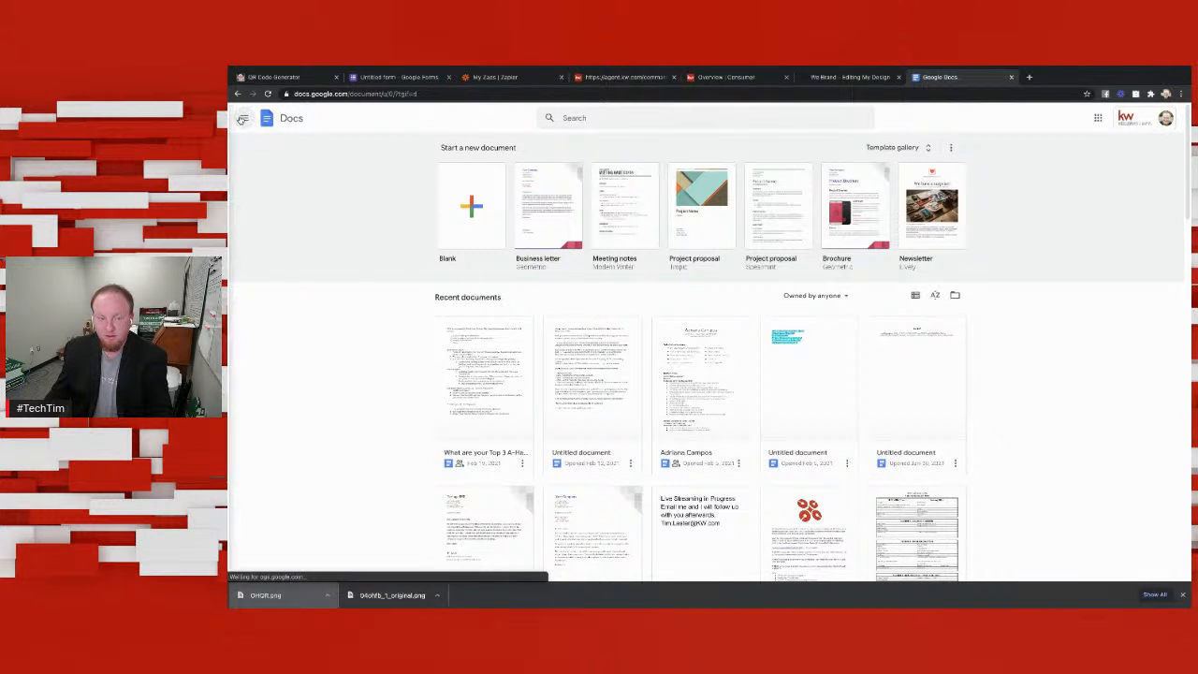
pyautogui.click(268, 212)
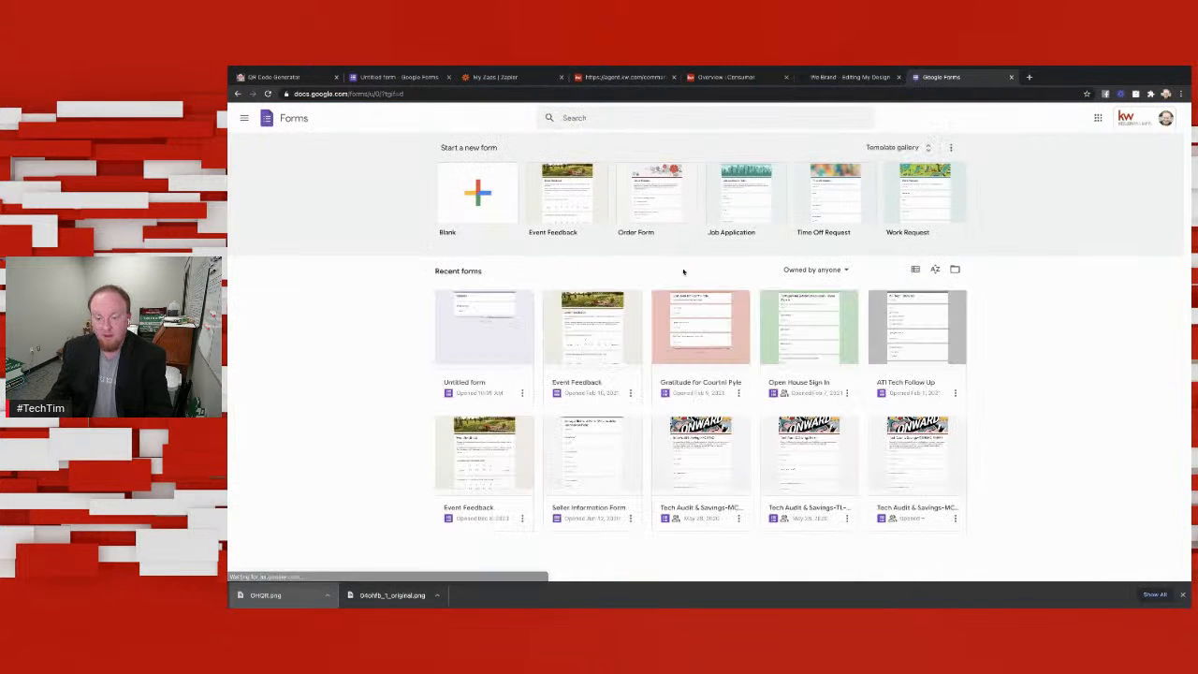
pyautogui.click(823, 335)
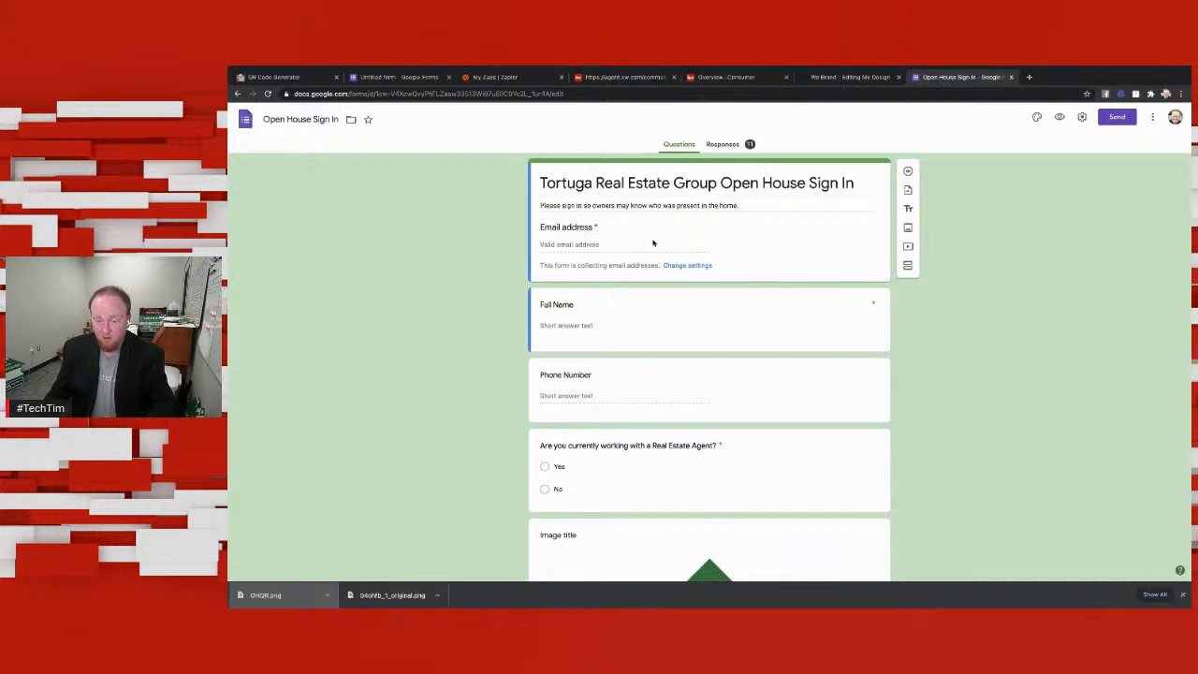
pyautogui.scroll(-1, 646, 315)
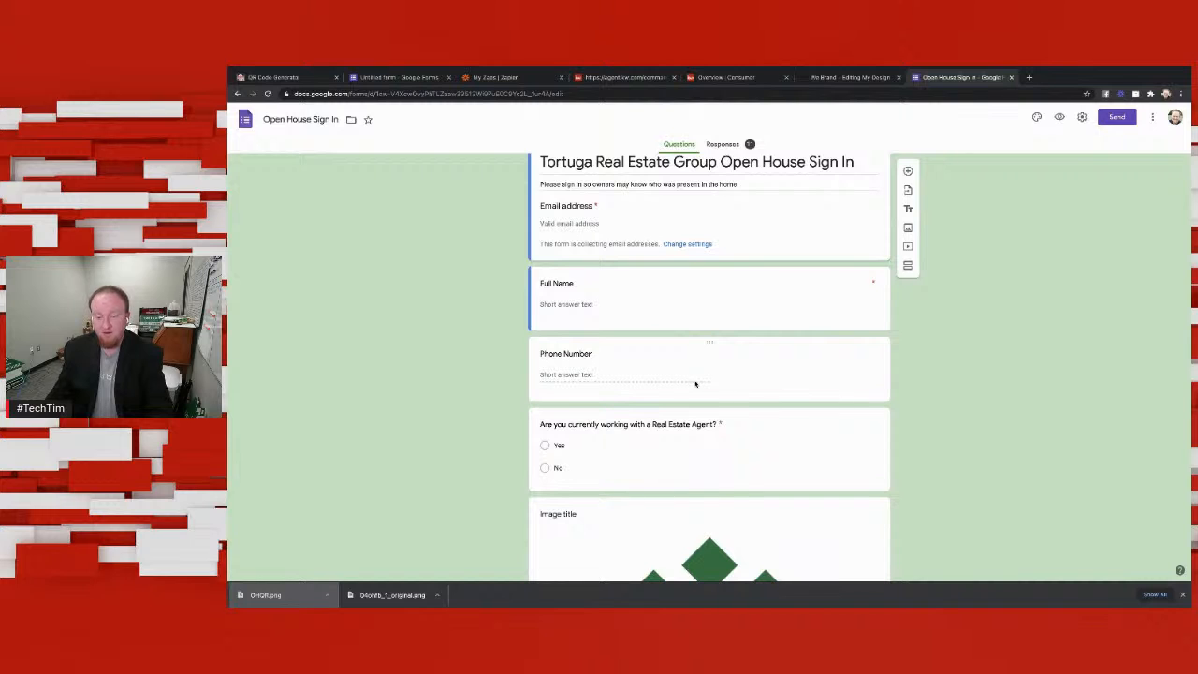
pyautogui.scroll(-2, 690, 412)
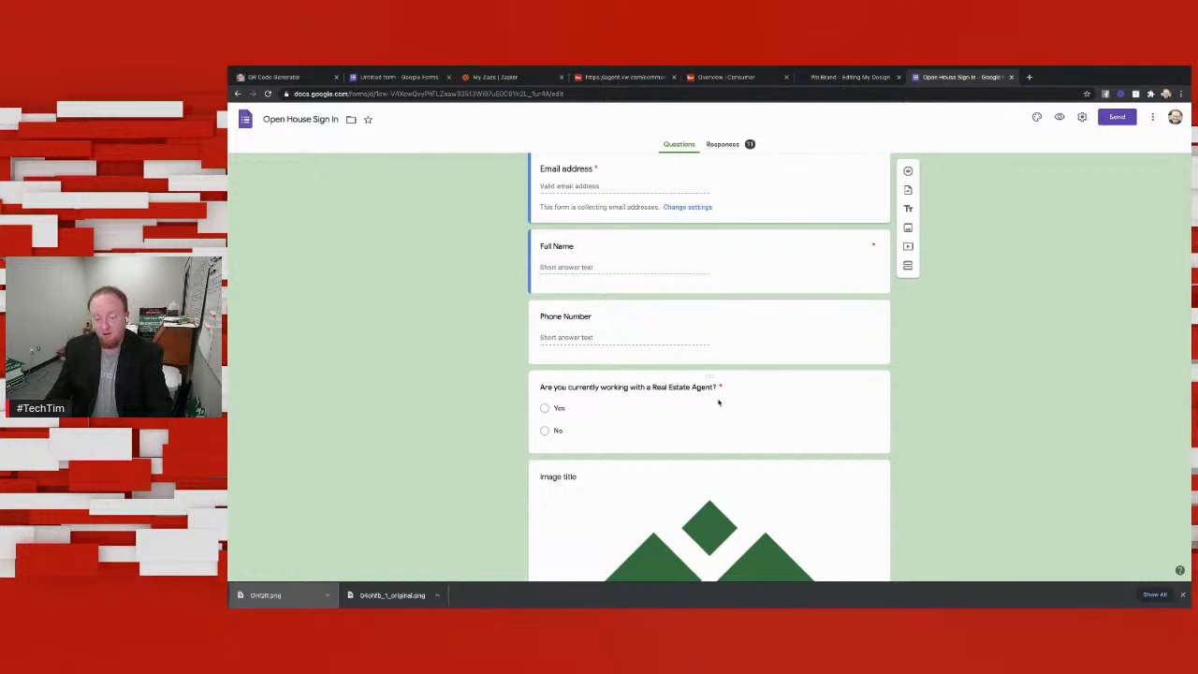
pyautogui.scroll(-3, 576, 404)
pyautogui.scroll(-2, 599, 400)
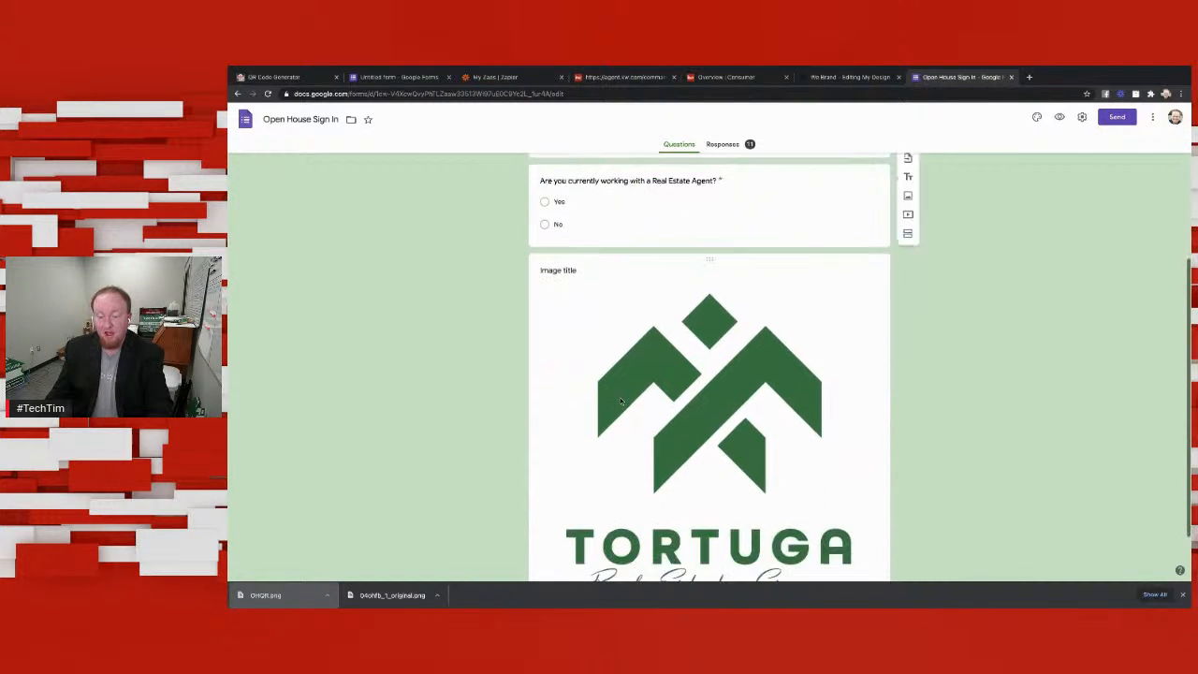
pyautogui.scroll(5, 620, 397)
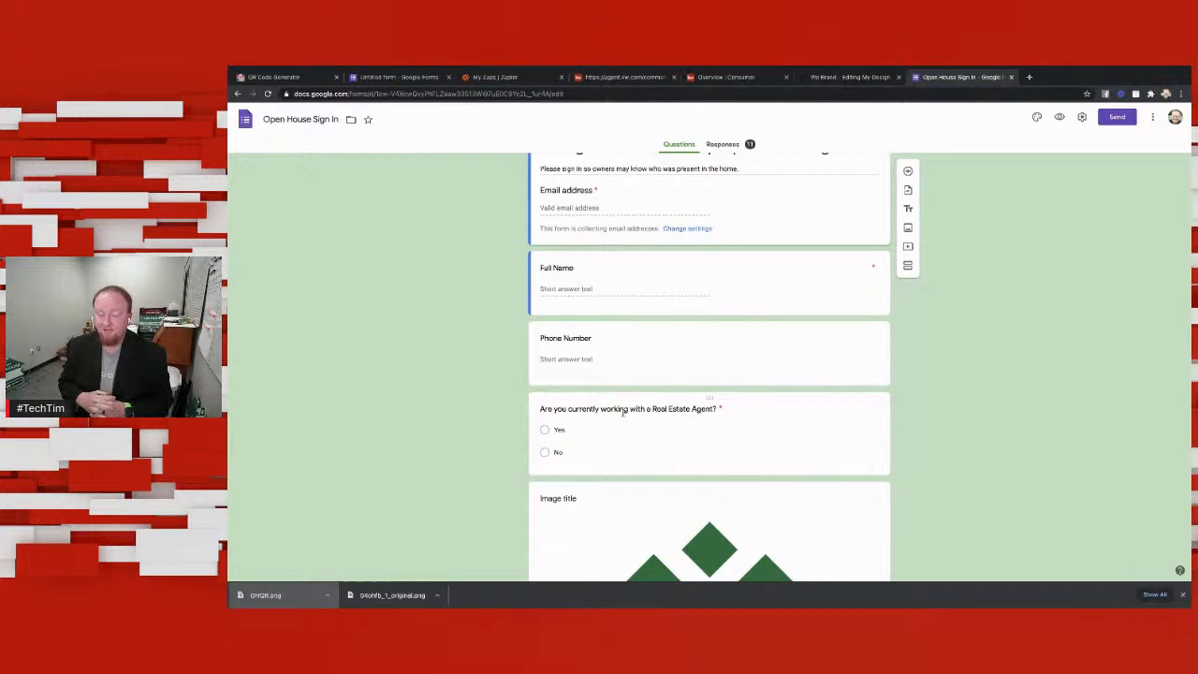
# Step: Change the answer type of the question about currently working with a real estate agent to Short answer
pyautogui.click(763, 412)
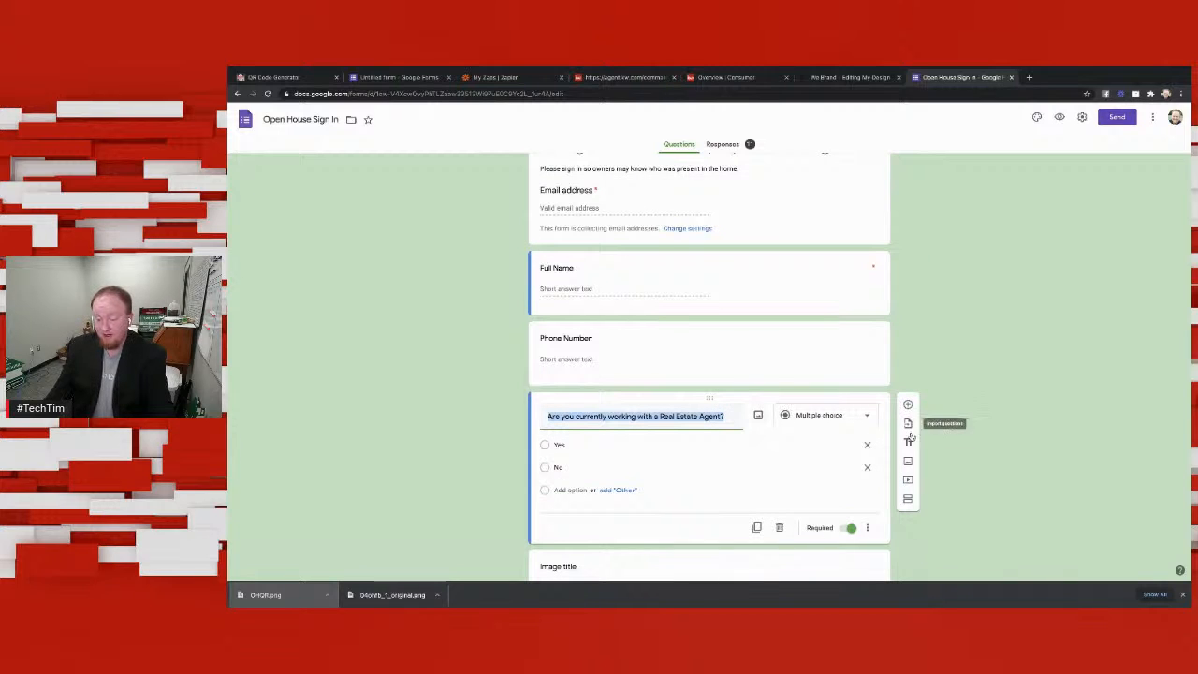
pyautogui.click(838, 415)
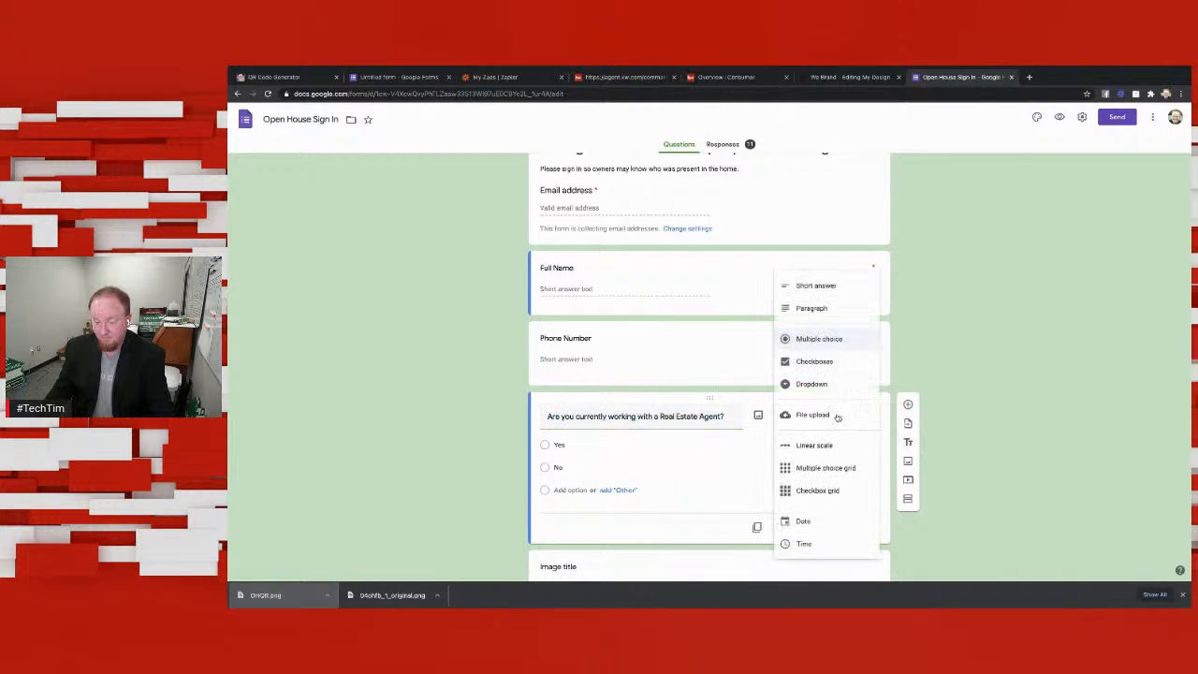
pyautogui.click(816, 286)
# Step: Retitle the real estate agent question as "What is the name os the Real Estate Agent you are working with?"
pyautogui.click(728, 418)
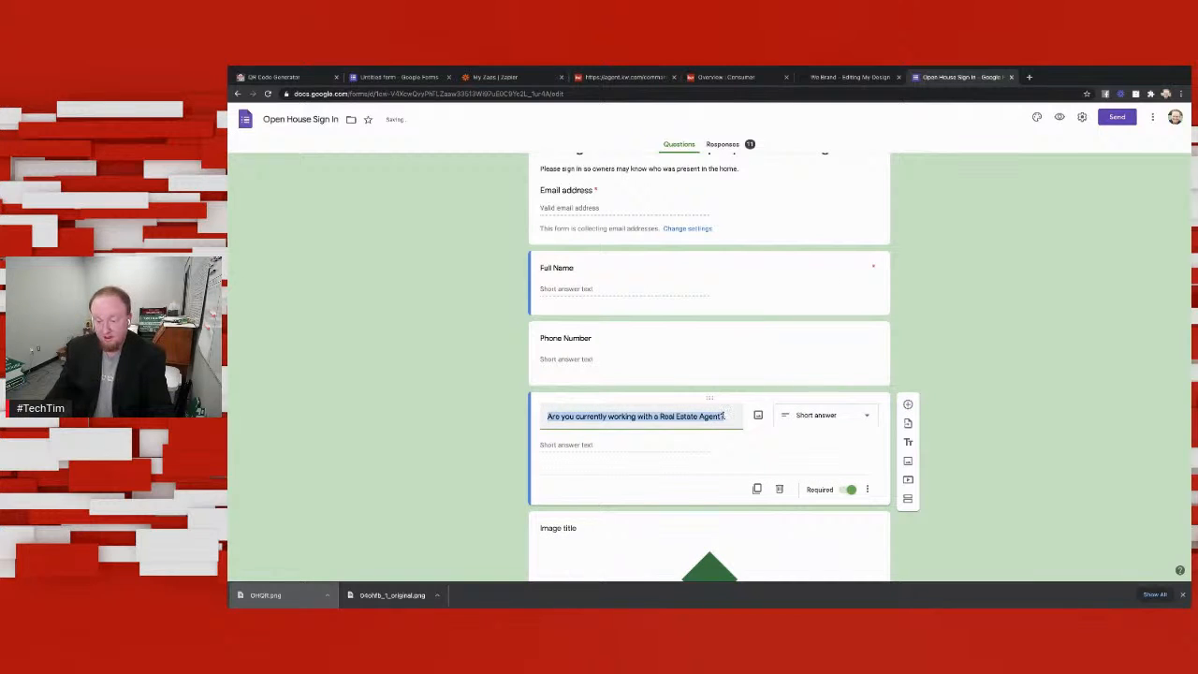
pyautogui.click(721, 416)
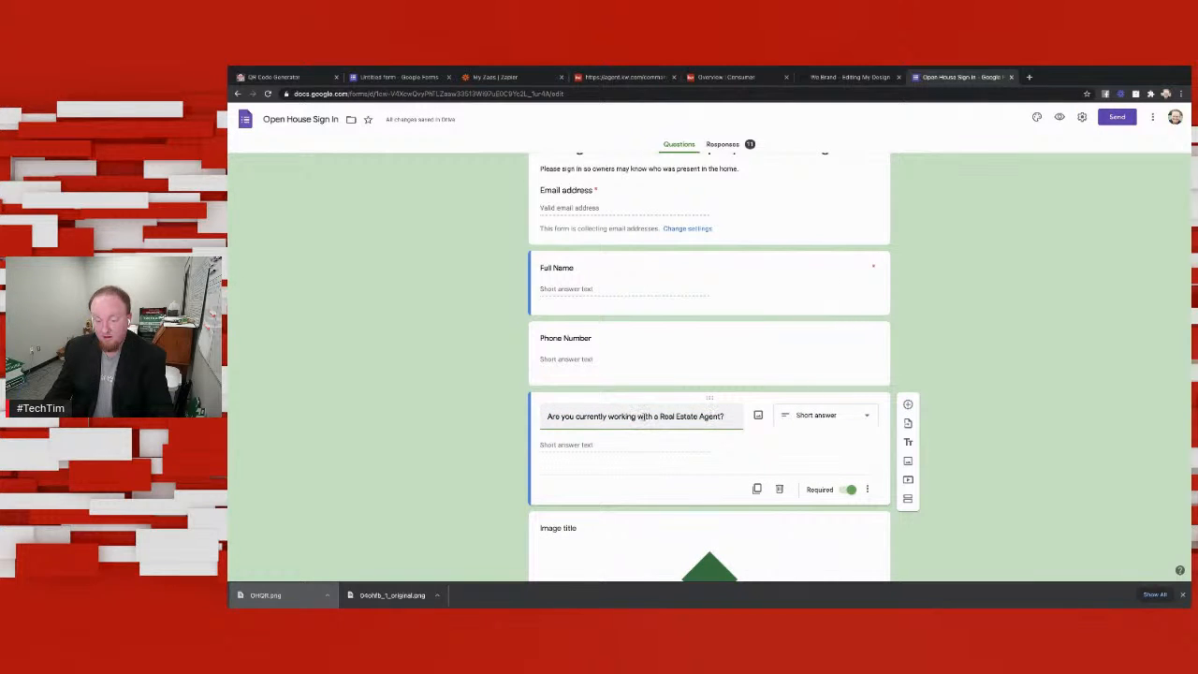
pyautogui.moveTo(659, 416); pyautogui.dragTo(510, 422)
pyautogui.write('What is th')
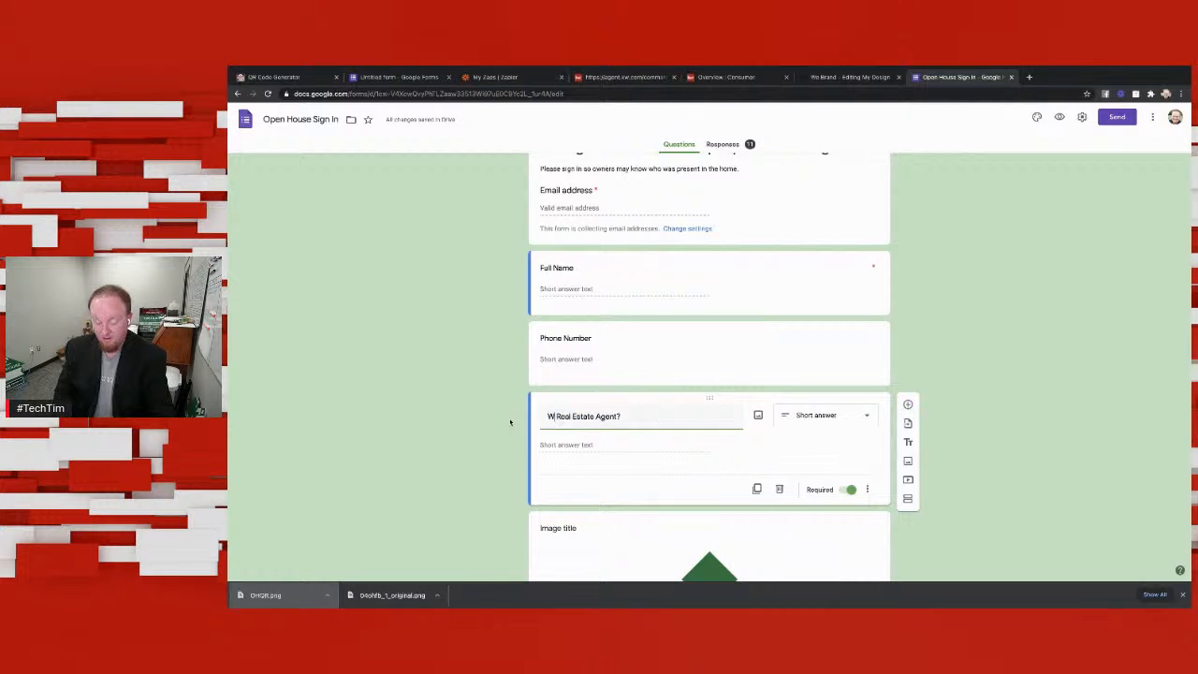
pyautogui.write('e name o')
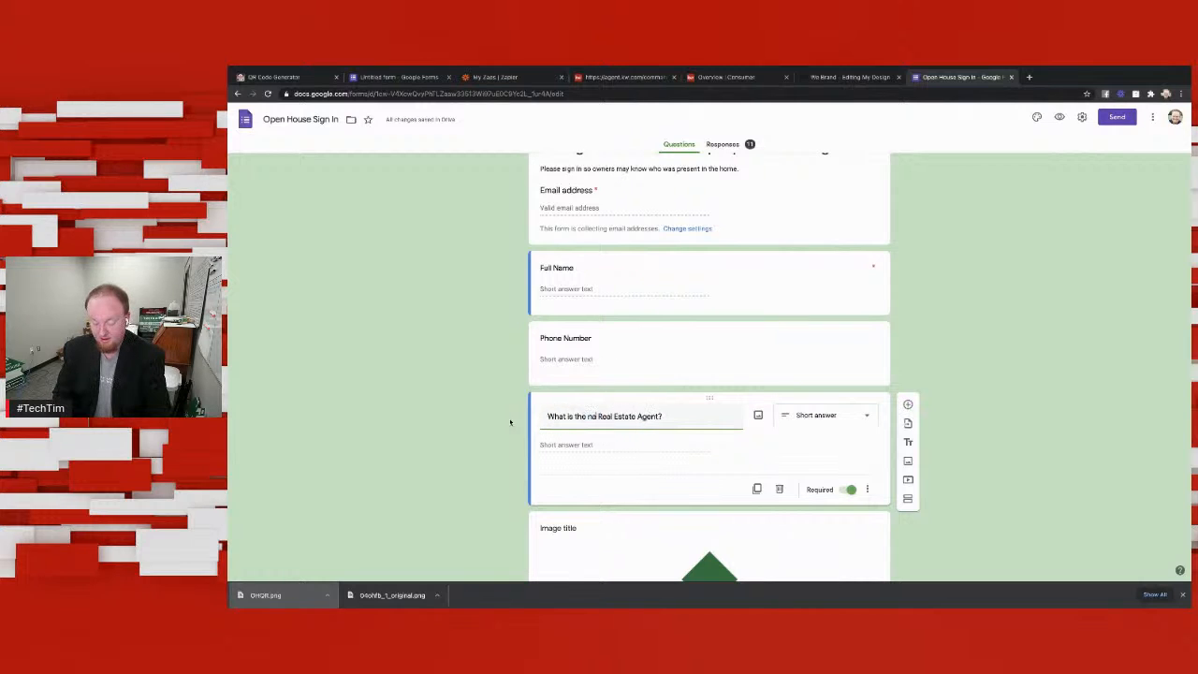
pyautogui.write('f the')
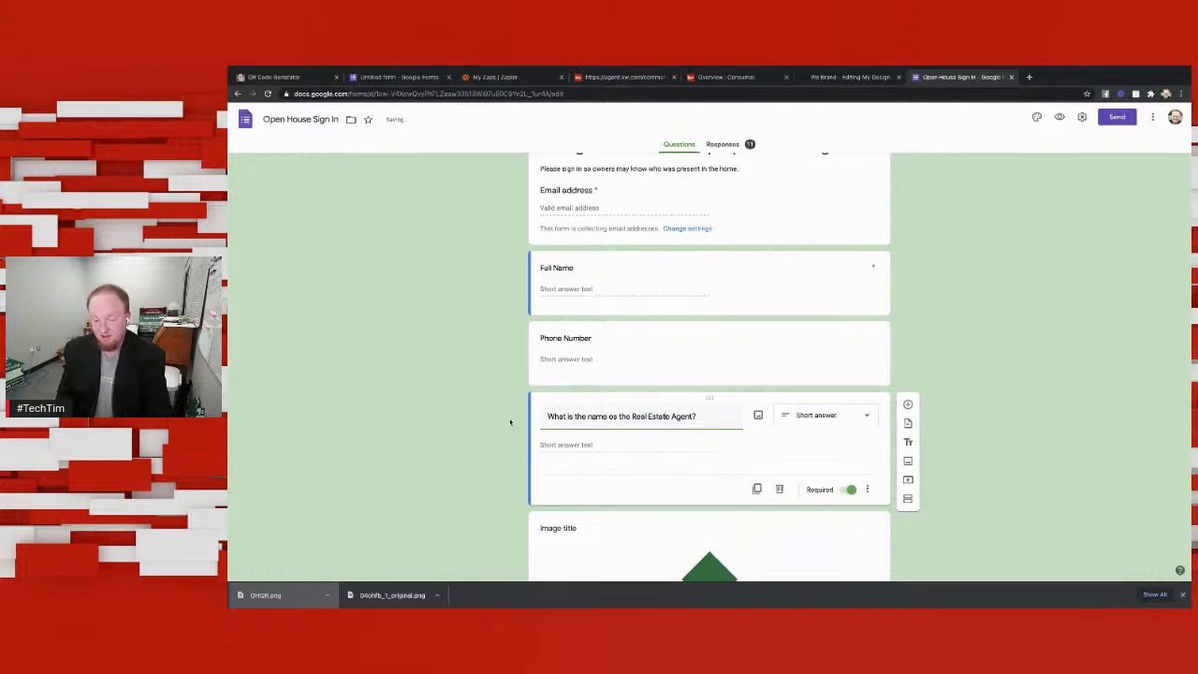
pyautogui.write(' Real Estate Agent you are ')
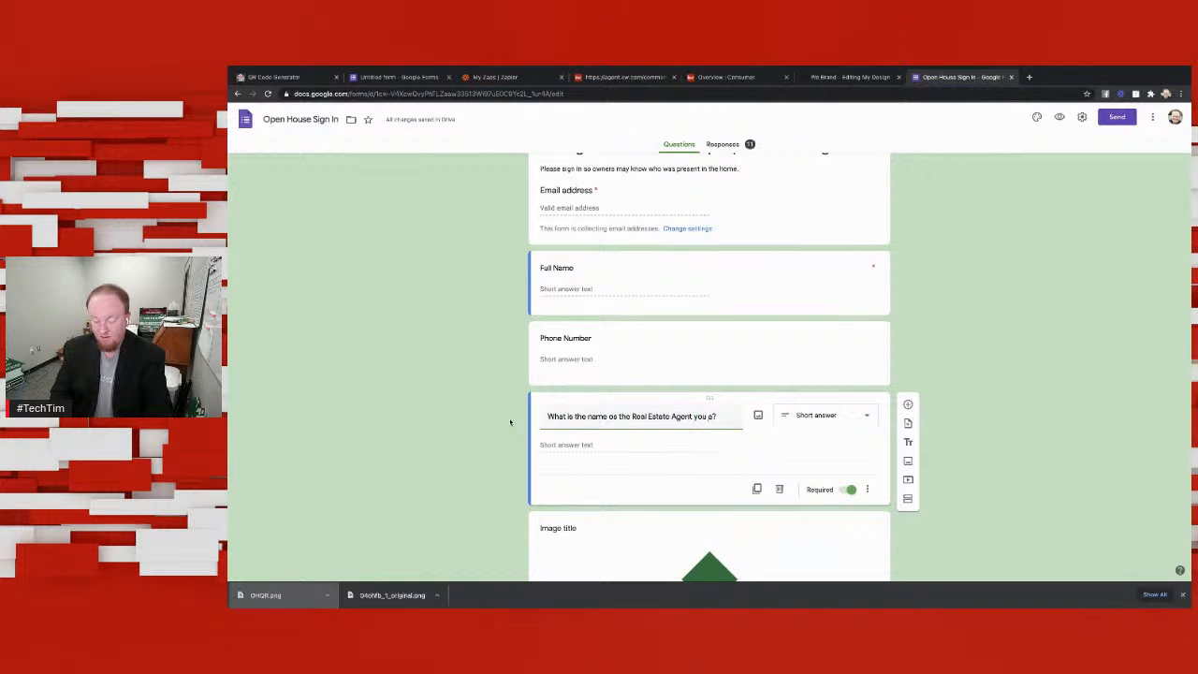
pyautogui.write('wo')
pyautogui.write('ing wiot?')
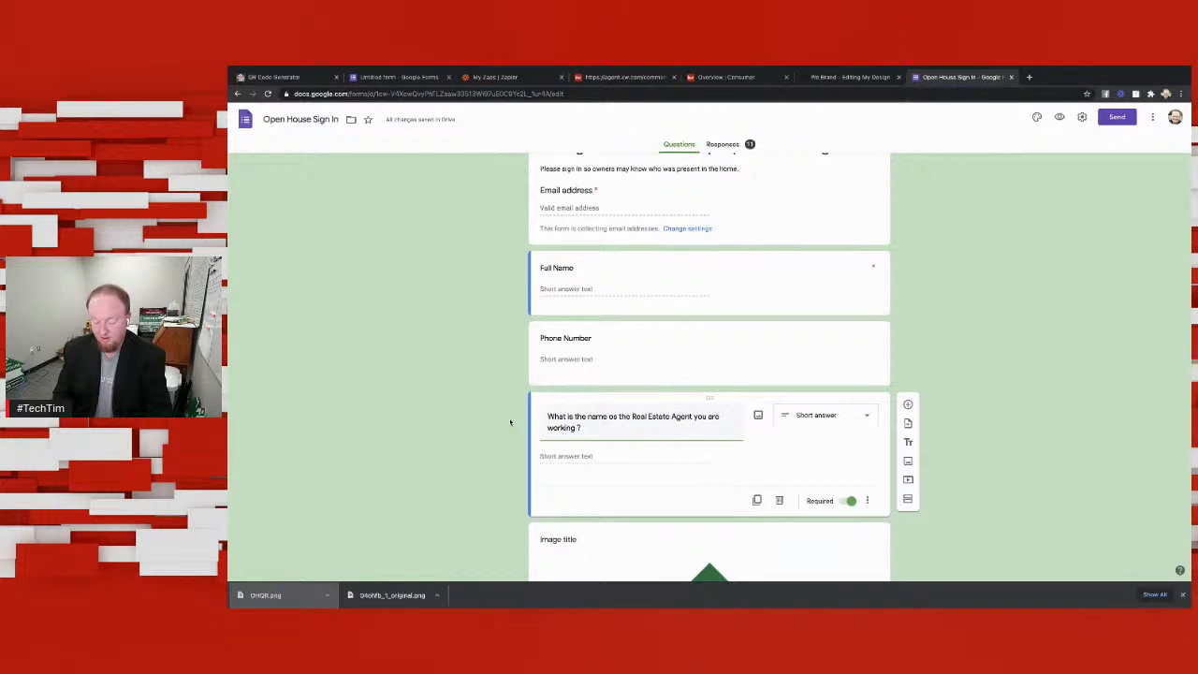
pyautogui.press('BackSpace')
pyautogui.press('BackSpace')
pyautogui.press('BackSpace')
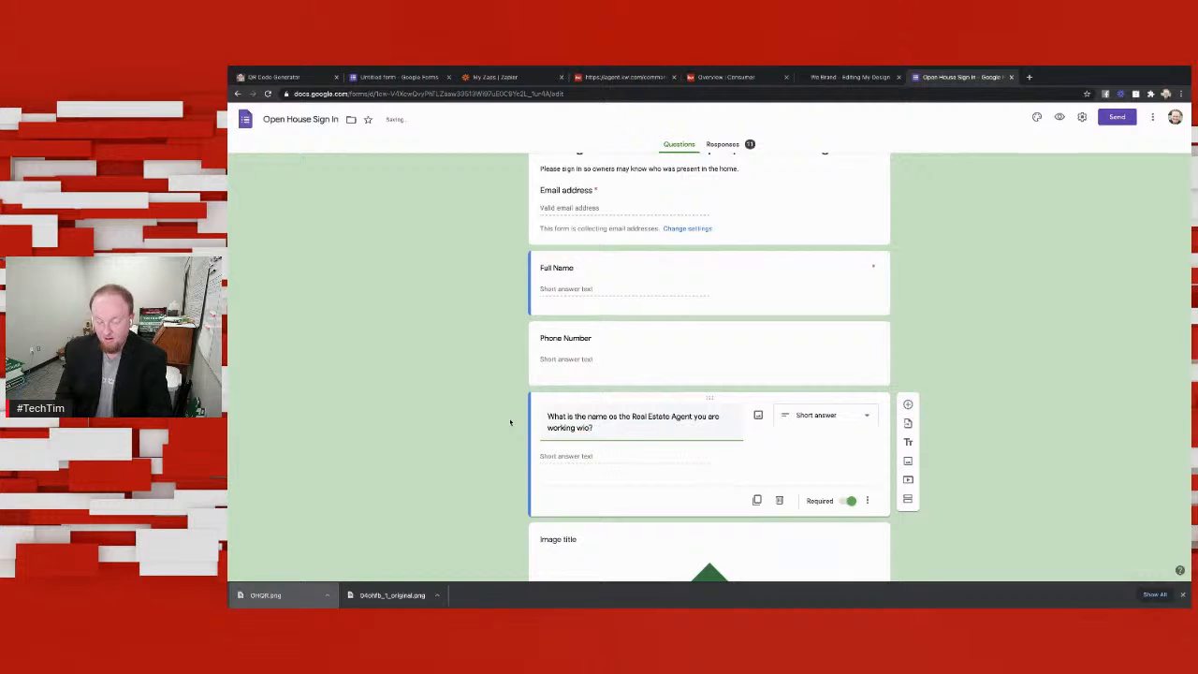
pyautogui.write('th?')
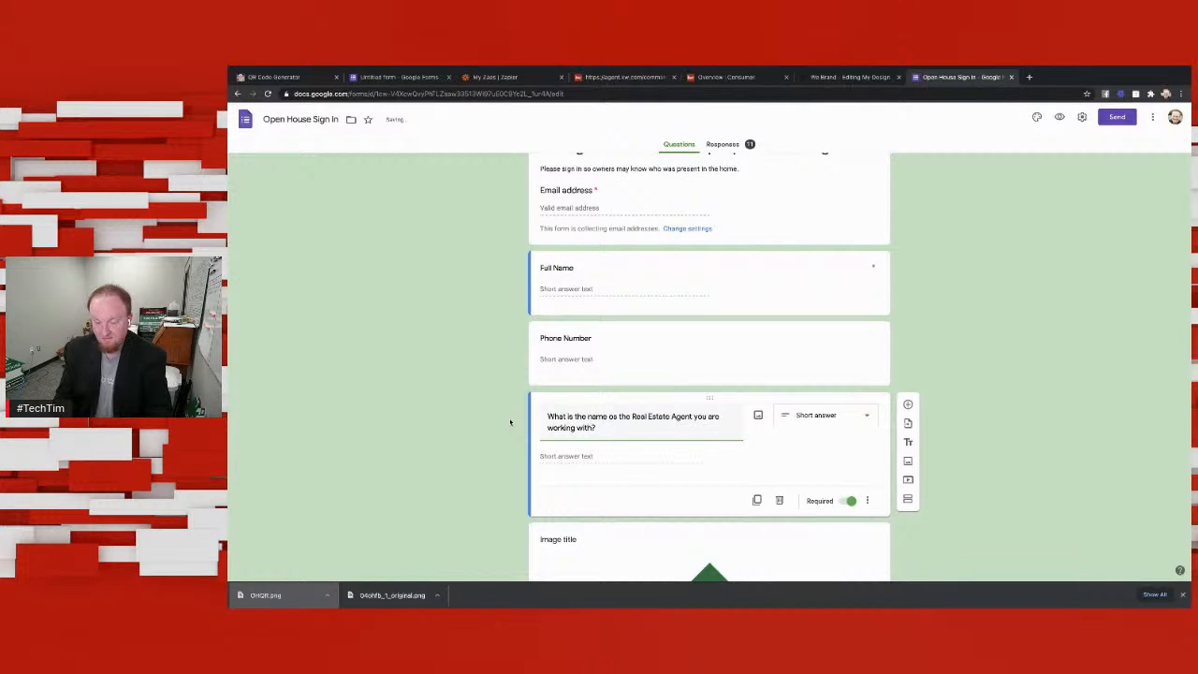
pyautogui.write(' (N')
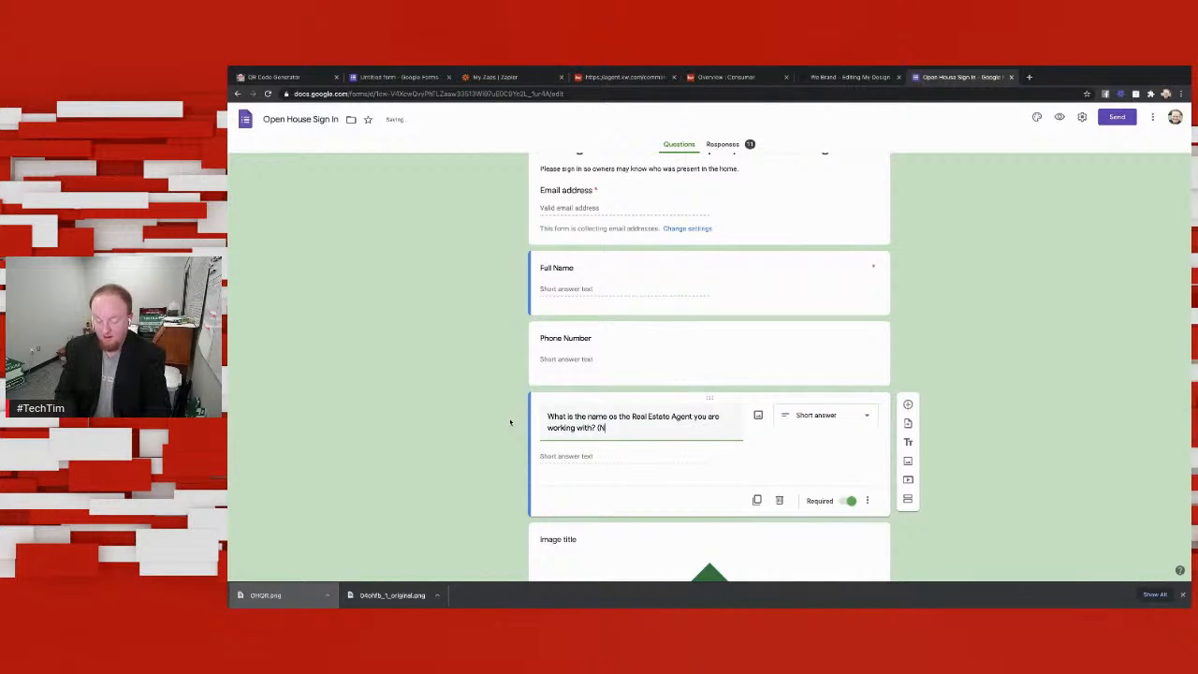
pyautogui.write('one if not working w')
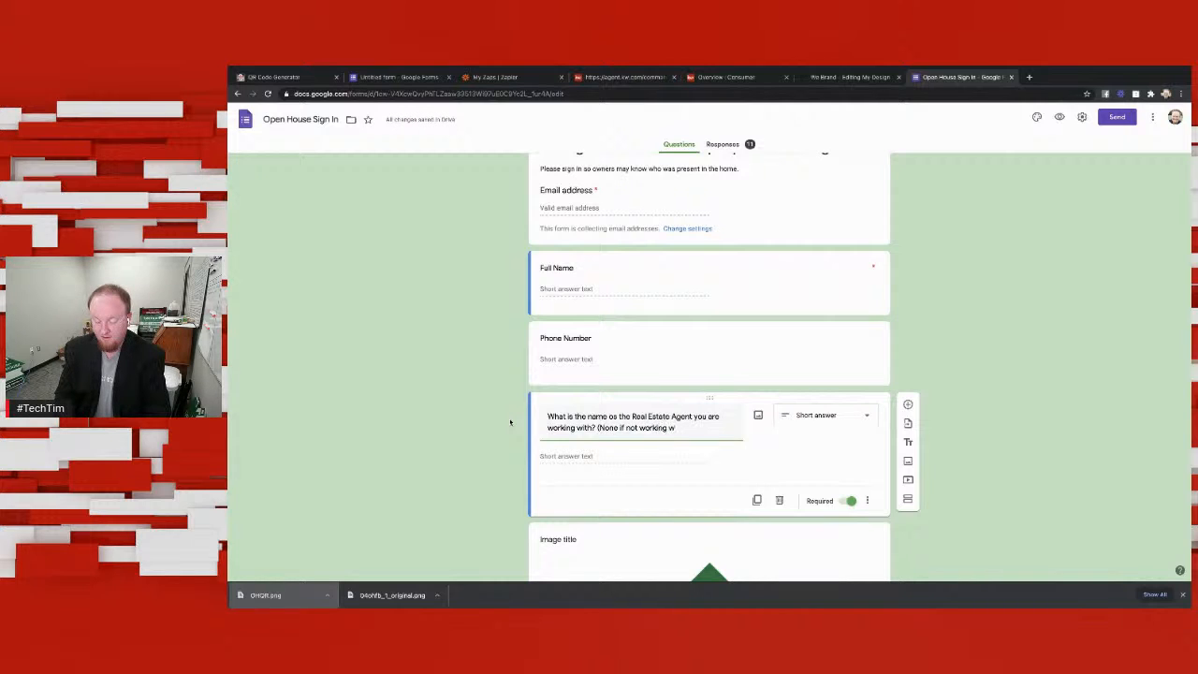
pyautogui.write('ith an agent)')
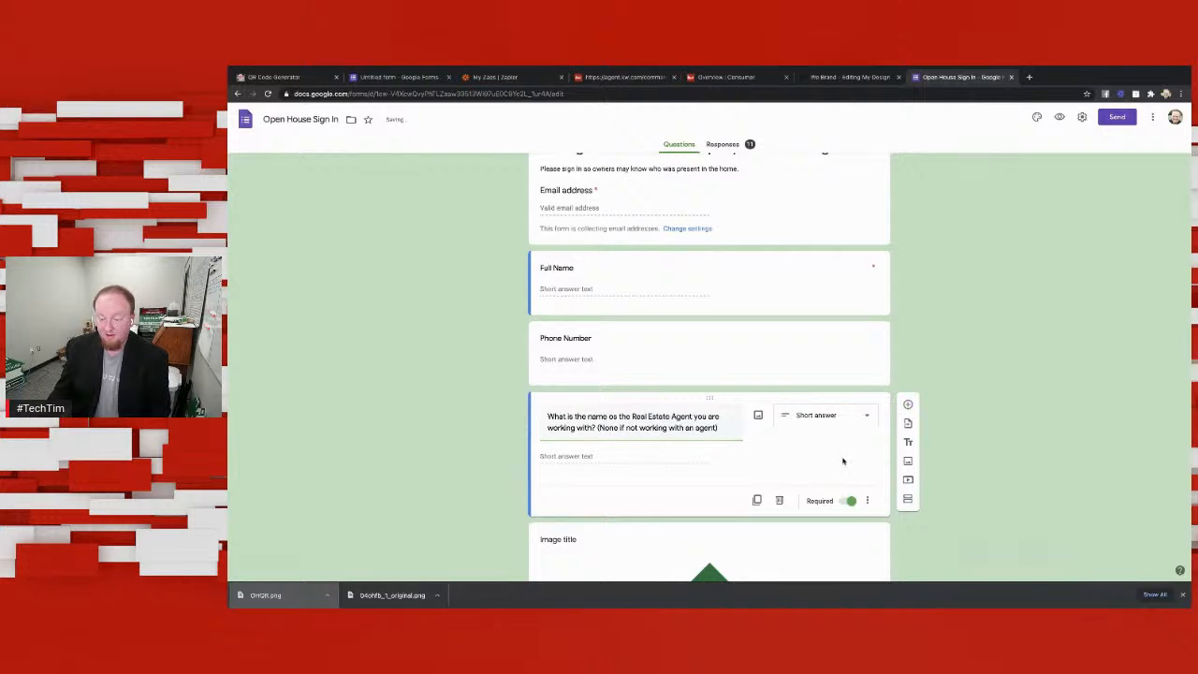
# Step: Append the note "(None if not working with an agent)" to the real estate agent question's title
pyautogui.scroll(1, 1011, 379)
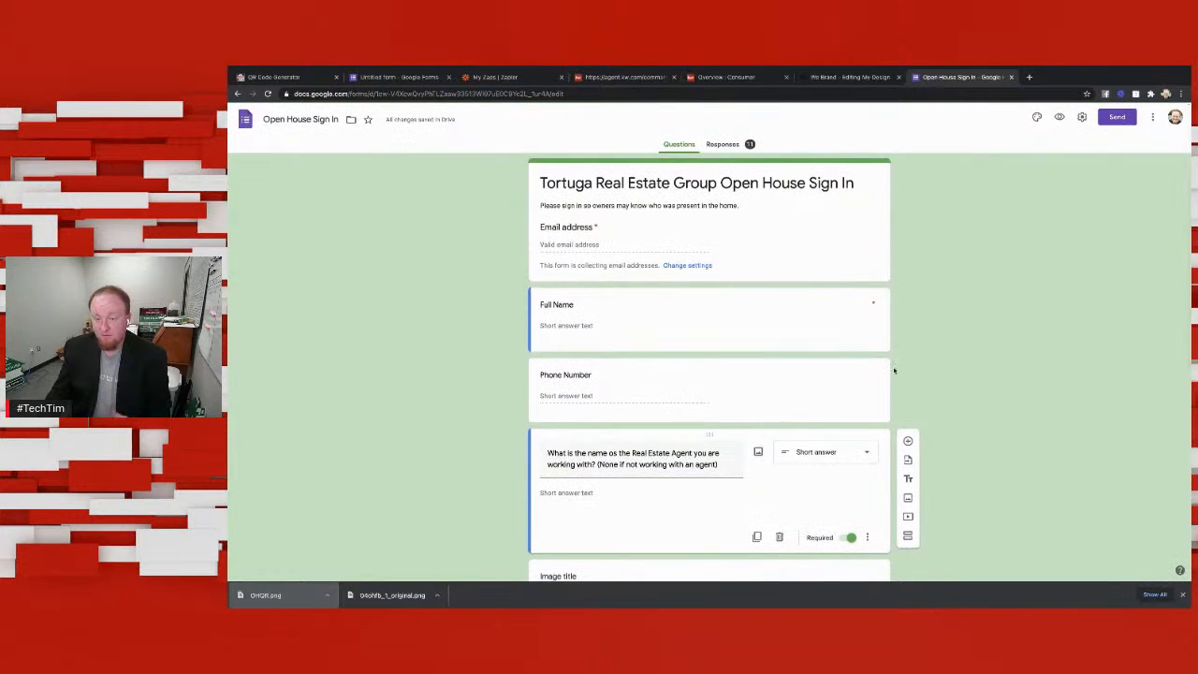
# Step: Return to the untitled form and make its first question a required Short answer question titled "Email"
pyautogui.click(398, 77)
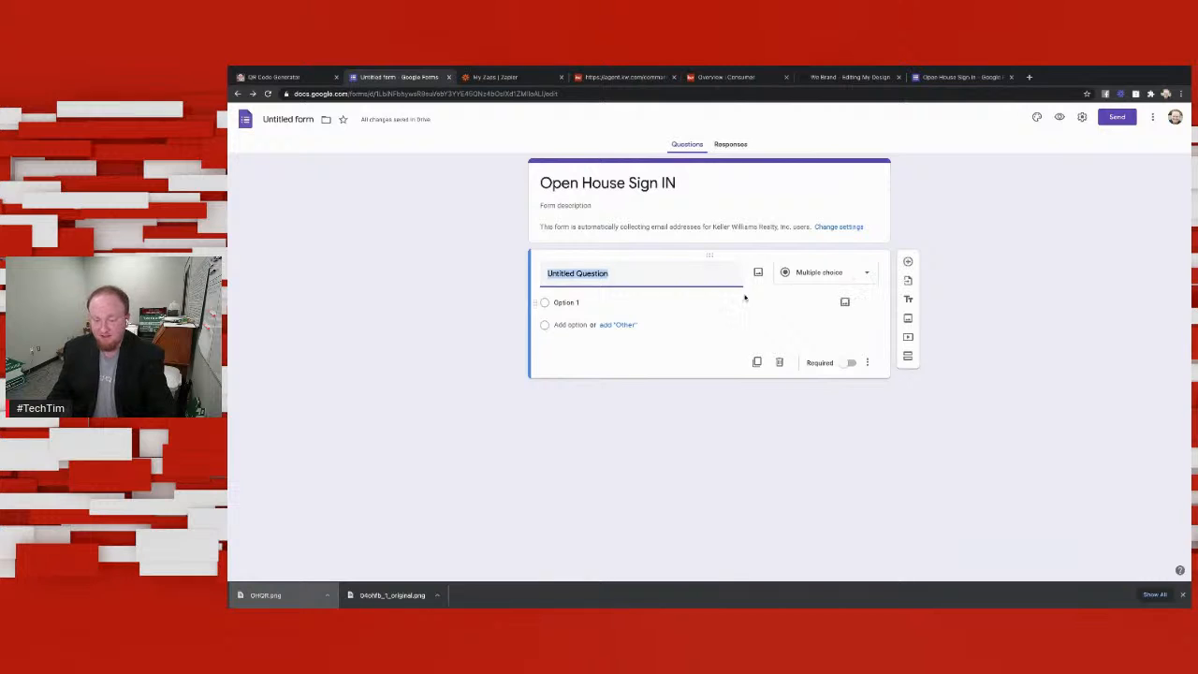
pyautogui.click(831, 272)
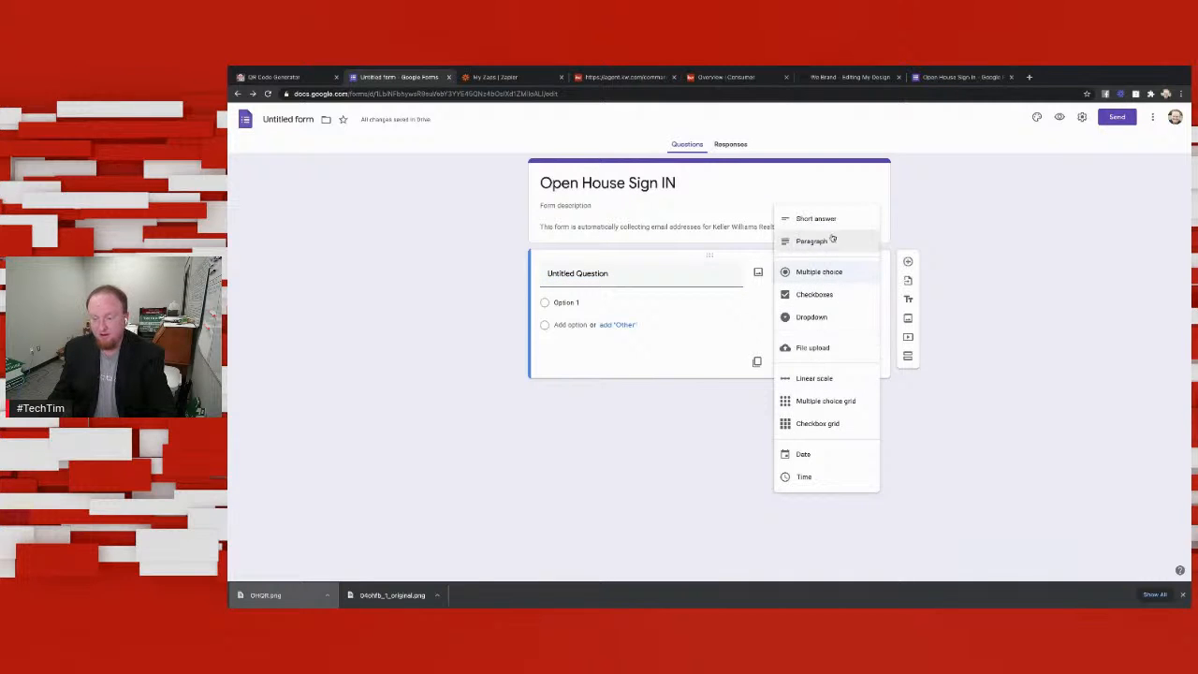
pyautogui.click(829, 220)
pyautogui.click(660, 282)
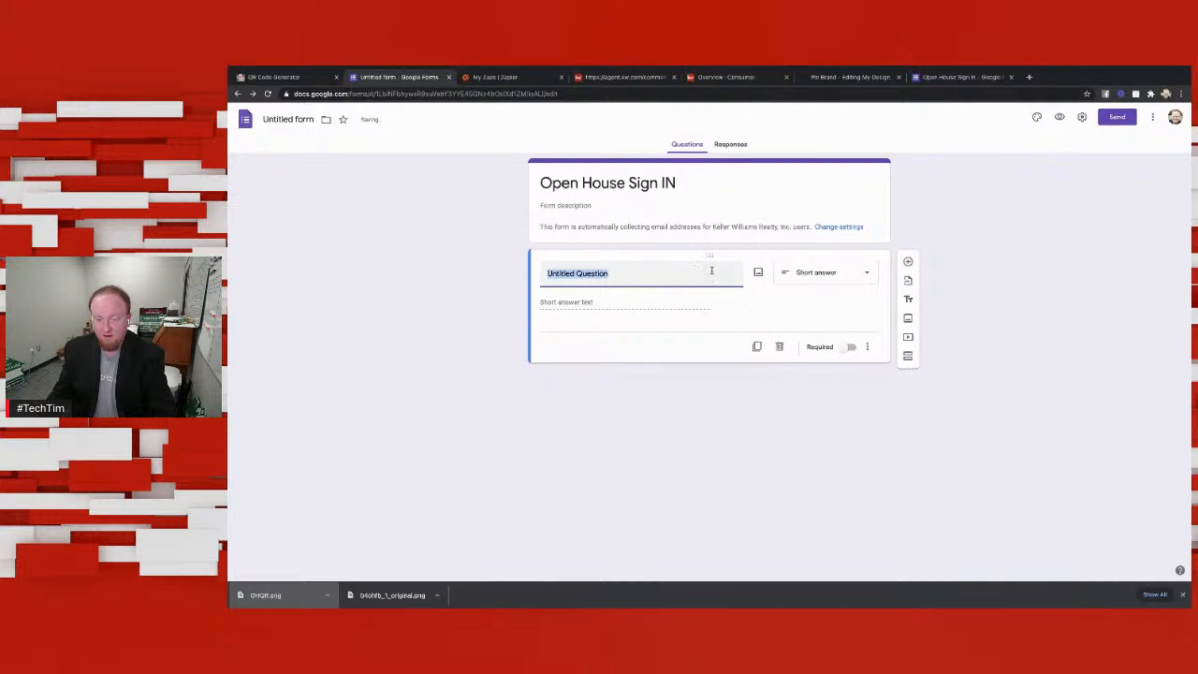
pyautogui.click(823, 273)
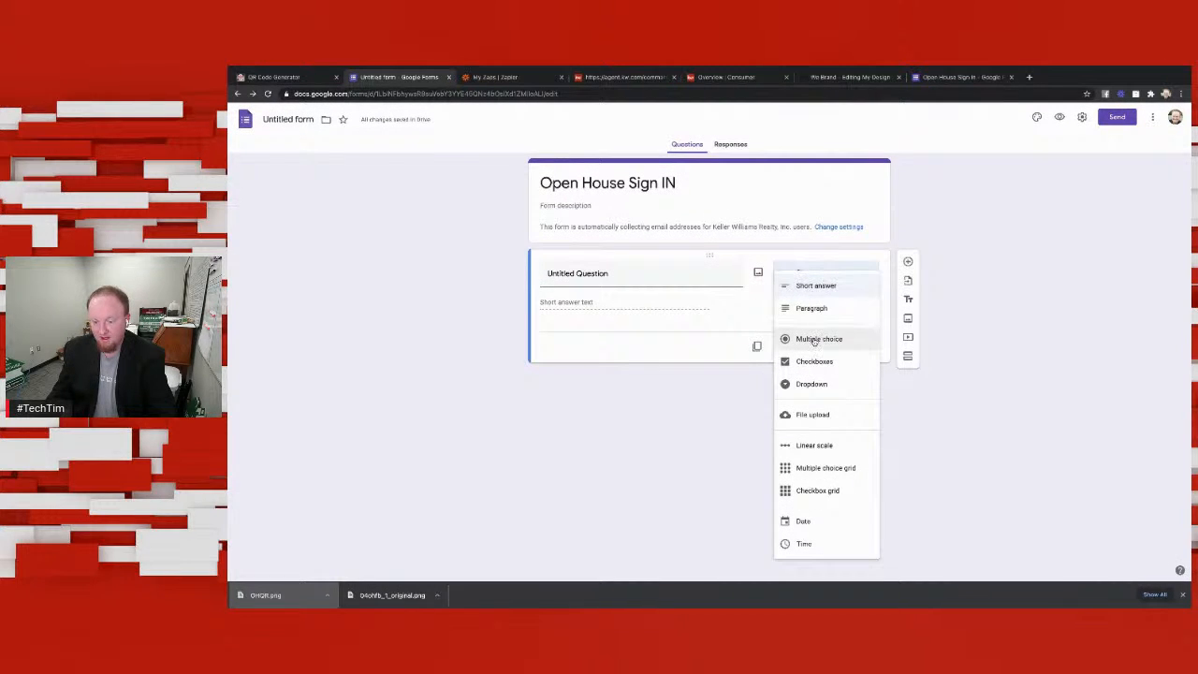
pyautogui.click(685, 279)
pyautogui.write('Email')
pyautogui.click(670, 309)
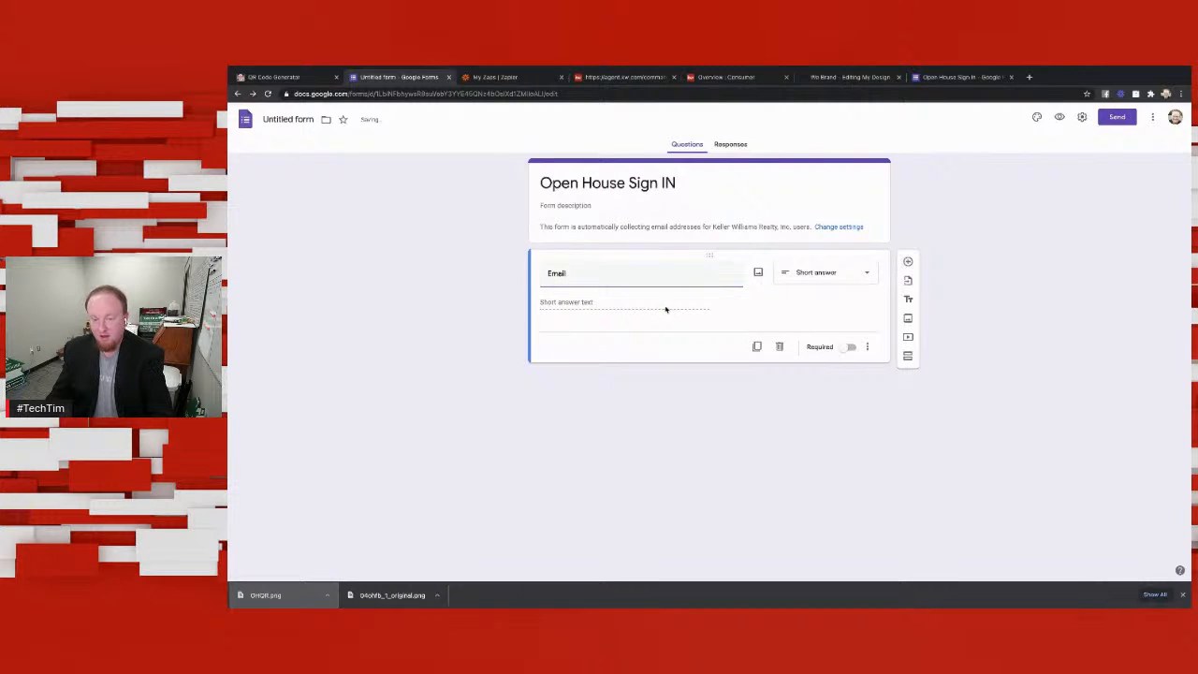
pyautogui.click(847, 347)
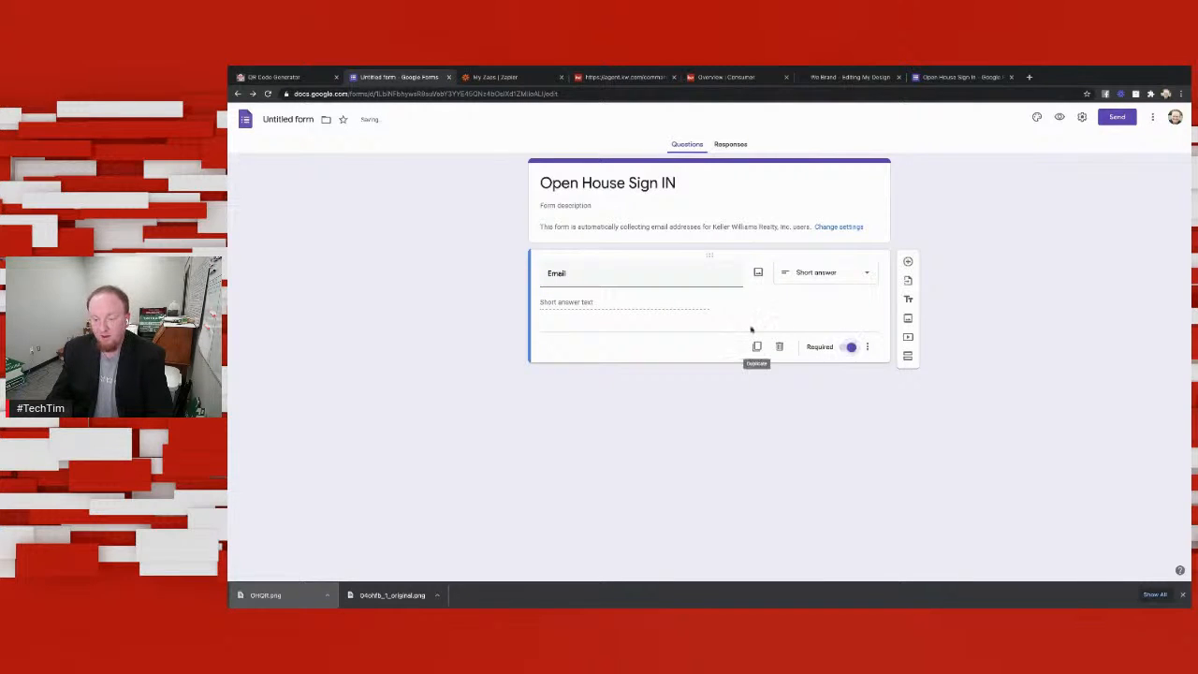
# Step: Add a Short answer question titled "Name" below the Email question
pyautogui.click(907, 261)
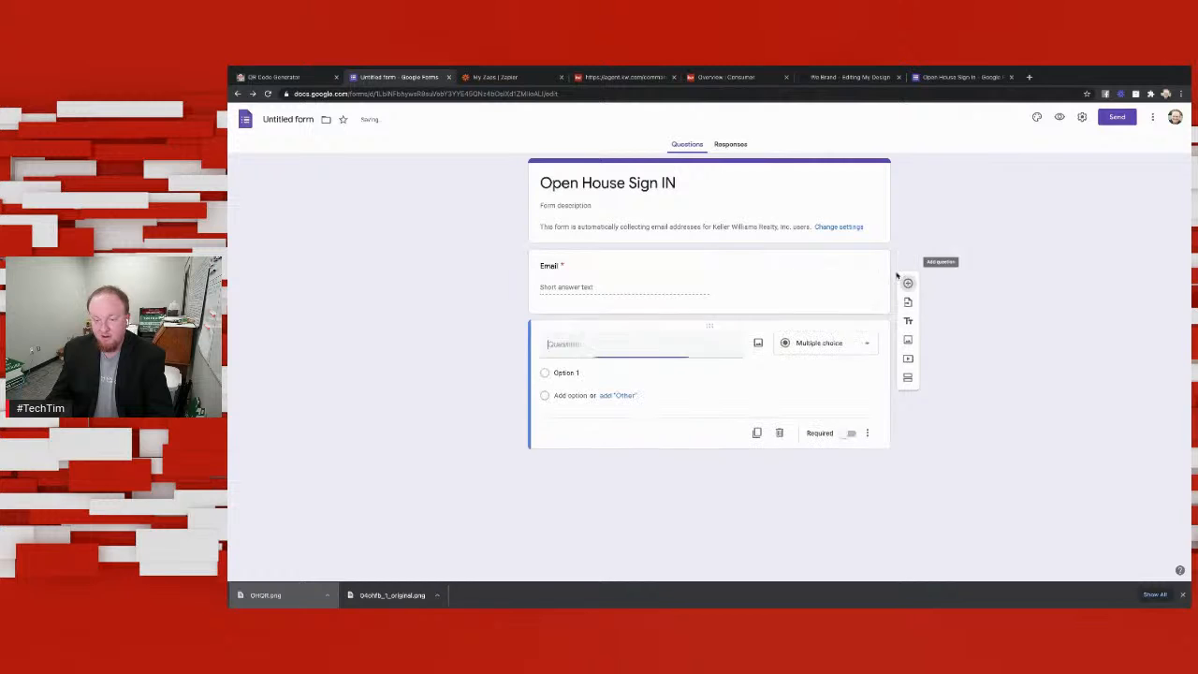
pyautogui.click(823, 342)
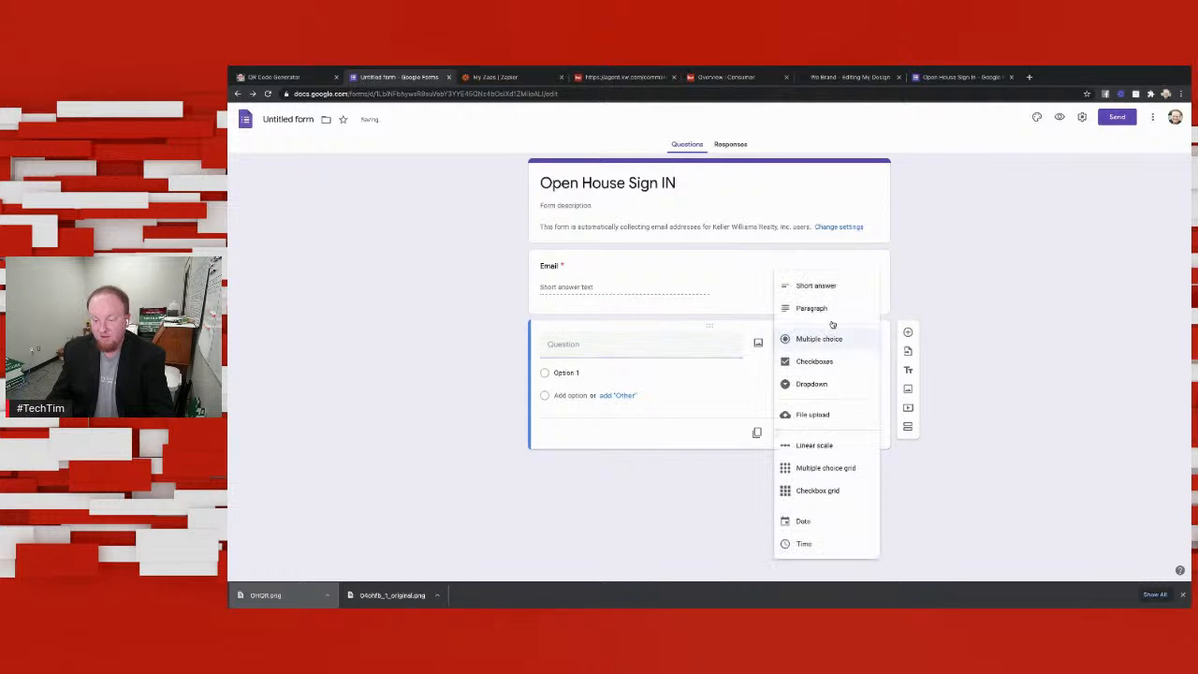
pyautogui.click(815, 285)
pyautogui.click(700, 343)
pyautogui.write('NAme')
pyautogui.press('BackSpace')
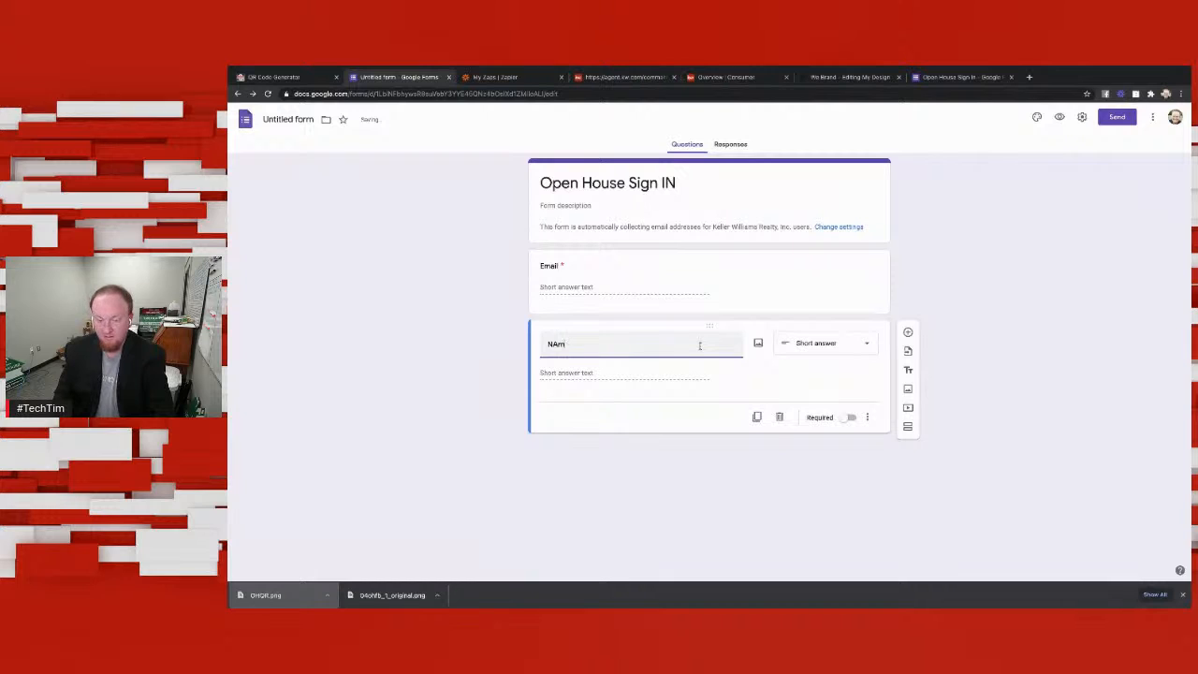
pyautogui.press('BackSpace')
pyautogui.press('BackSpace')
pyautogui.write('ame')
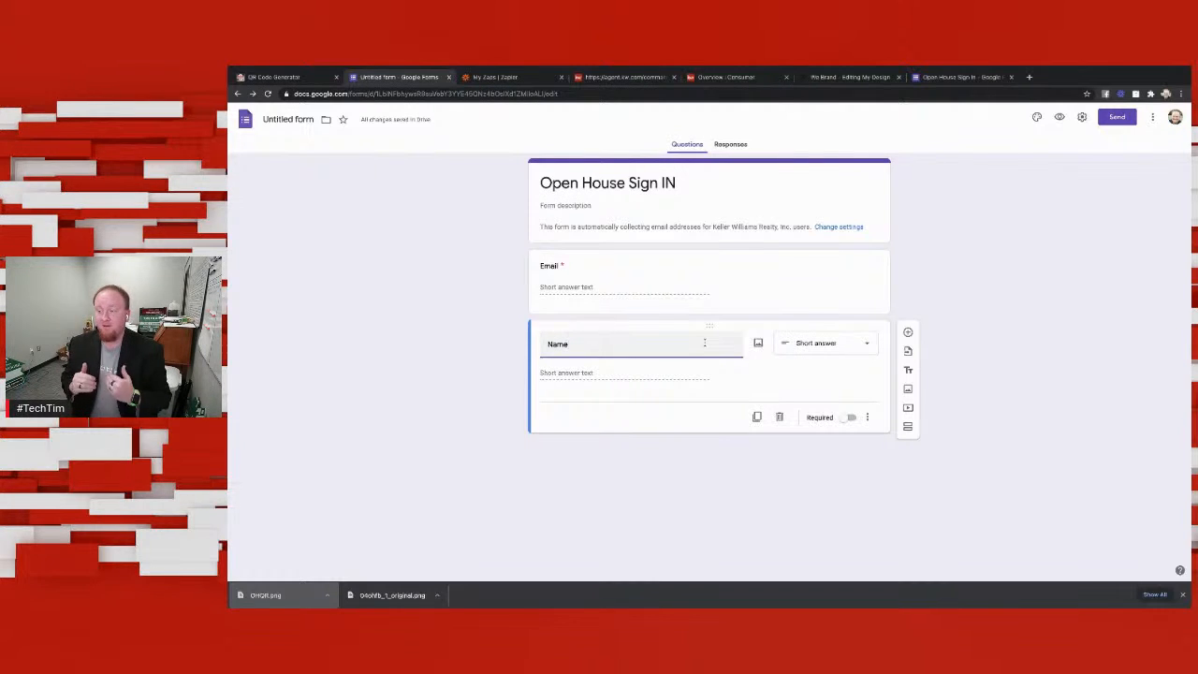
# Step: Add a Paragraph question titled "Thoughts on Price" below the Name question
pyautogui.click(908, 333)
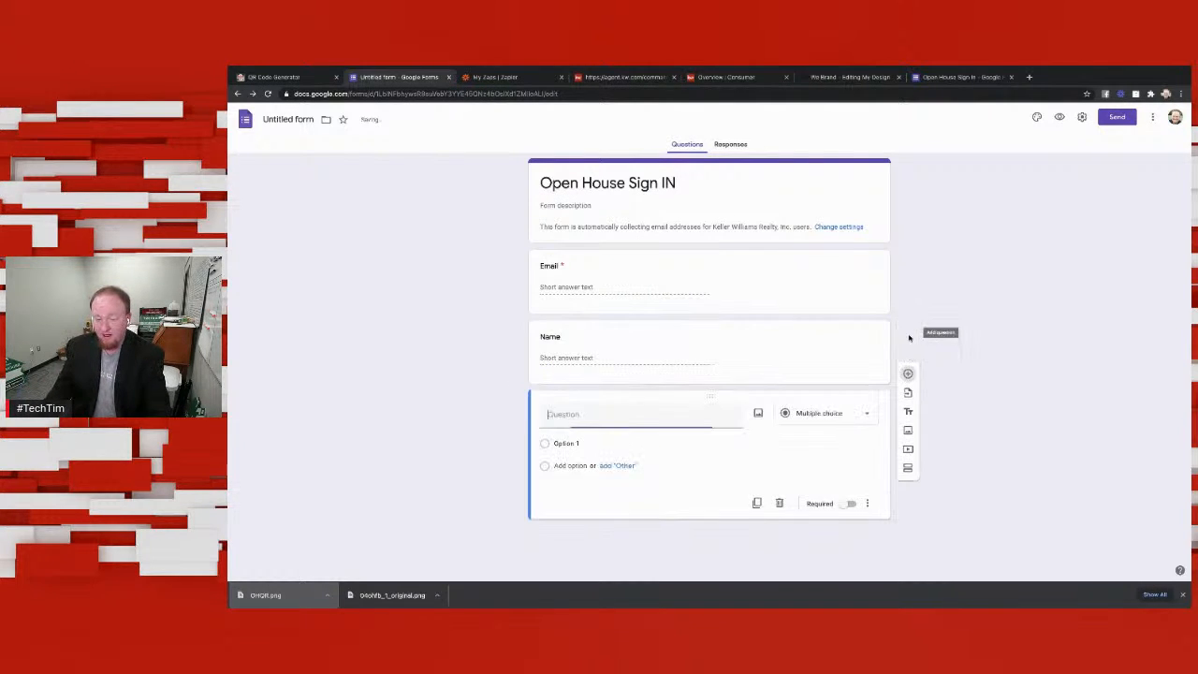
pyautogui.click(856, 414)
pyautogui.click(811, 308)
pyautogui.click(610, 418)
pyautogui.write('Thoug')
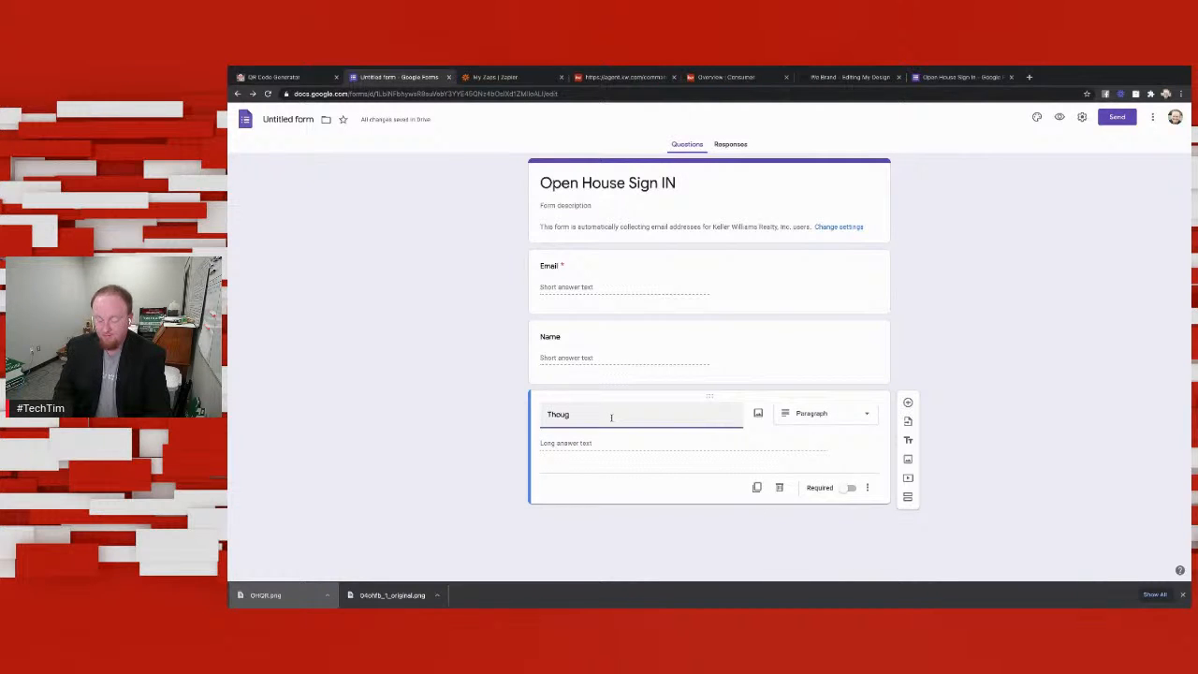
pyautogui.write('hts on')
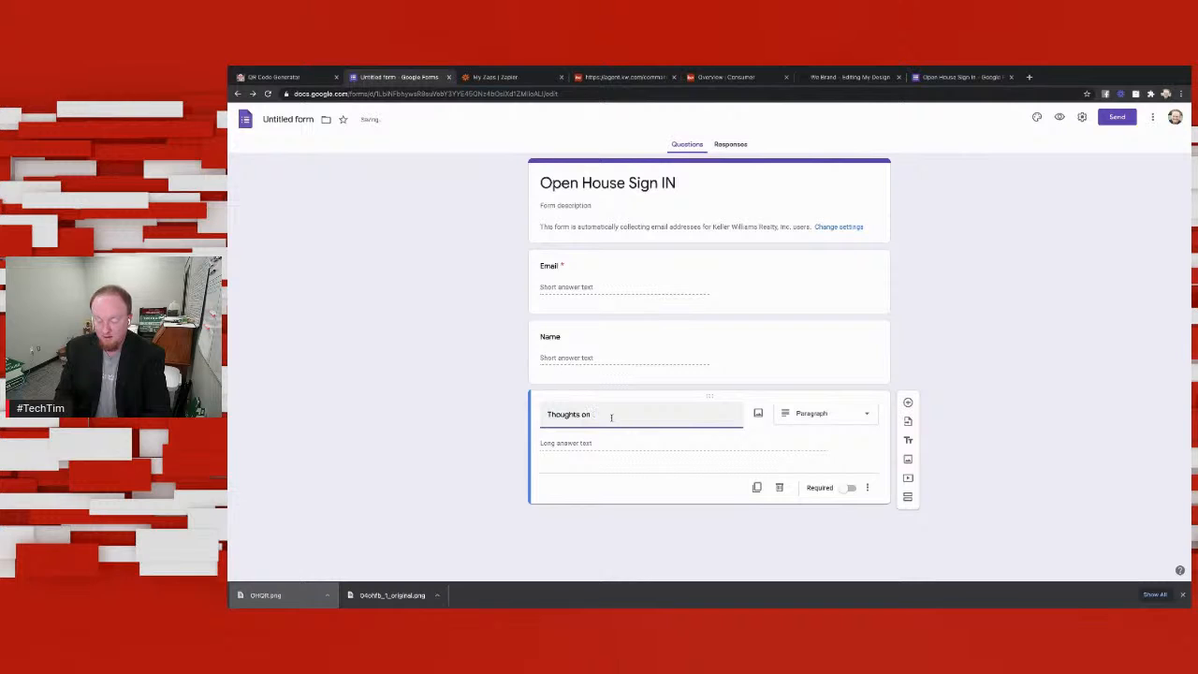
pyautogui.write(' Price')
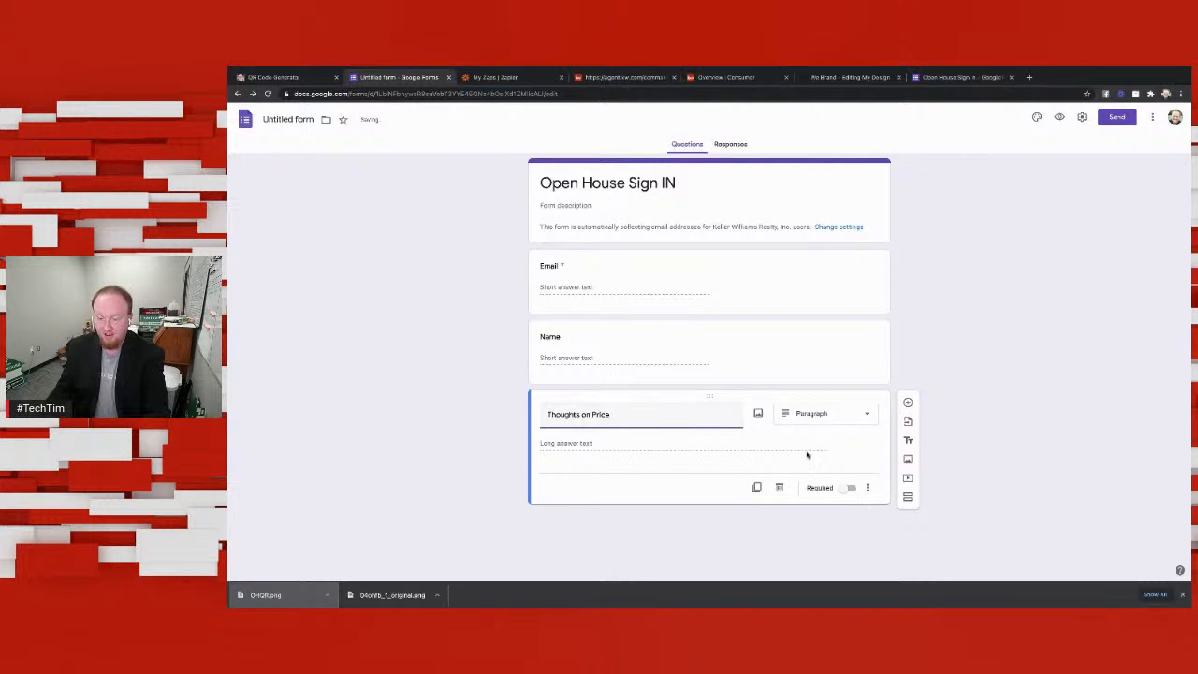
# Step: Make the Name question required and keep the Thoughts on Price question optional
pyautogui.click(847, 488)
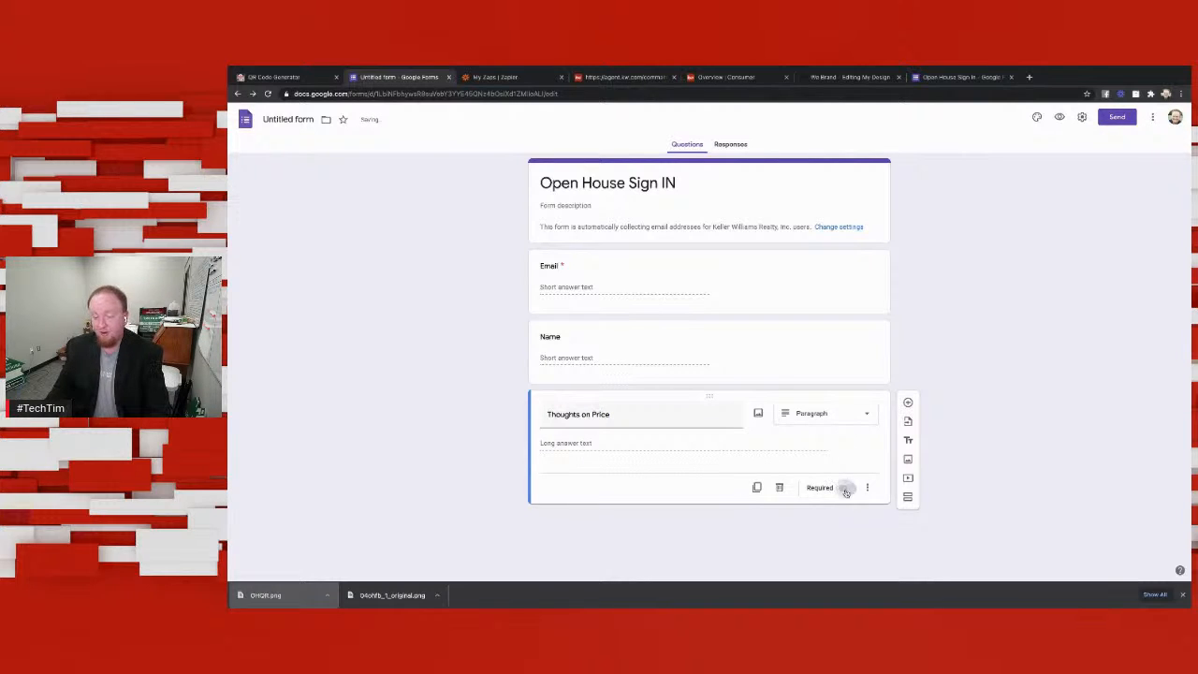
pyautogui.click(777, 342)
pyautogui.click(848, 418)
pyautogui.click(790, 492)
pyautogui.click(848, 487)
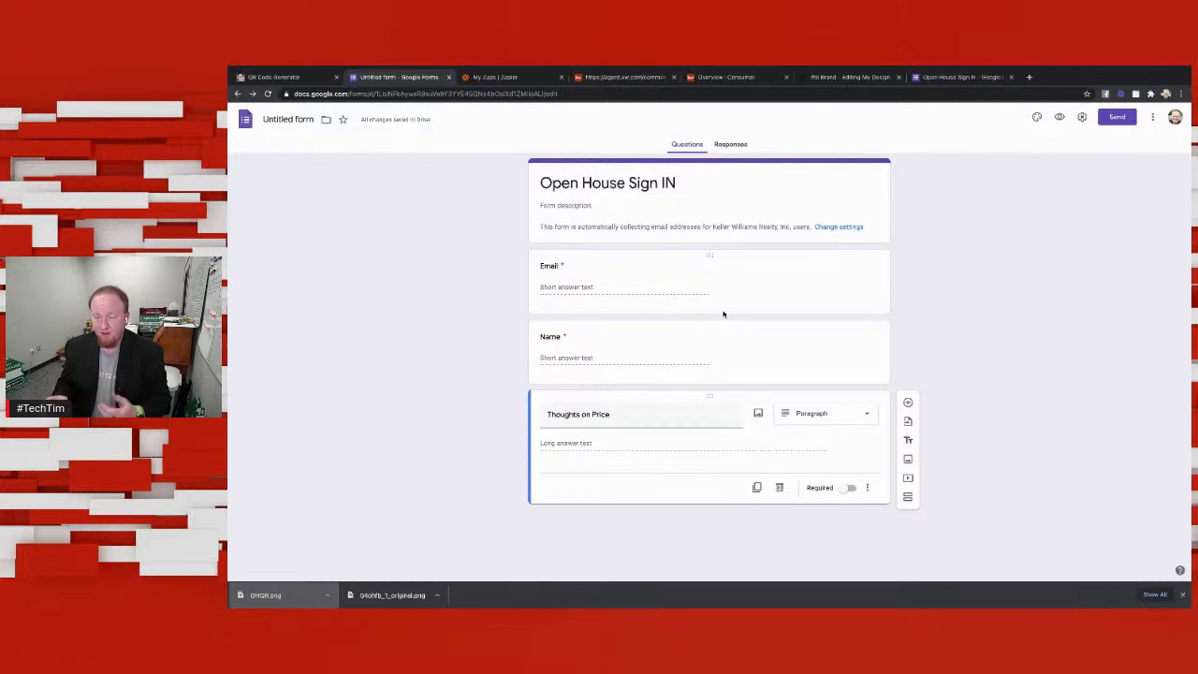
# Step: Set the form's response destination to a new spreadsheet named "Open House New"
pyautogui.click(1153, 117)
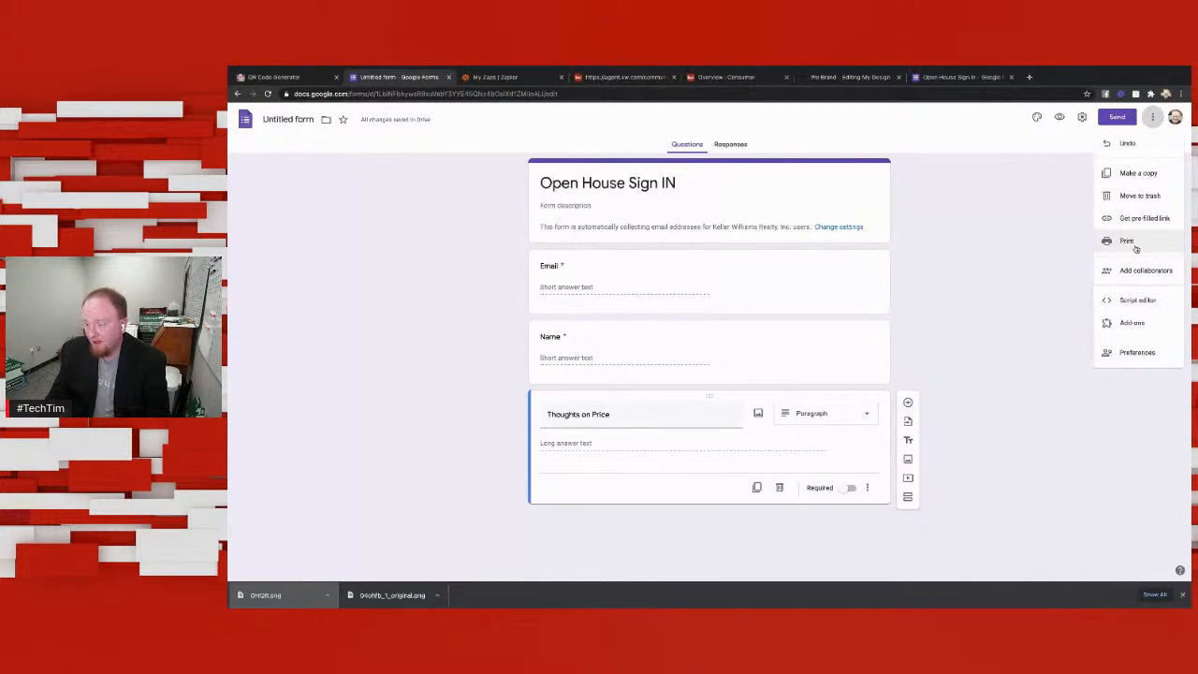
pyautogui.click(1065, 281)
pyautogui.click(737, 144)
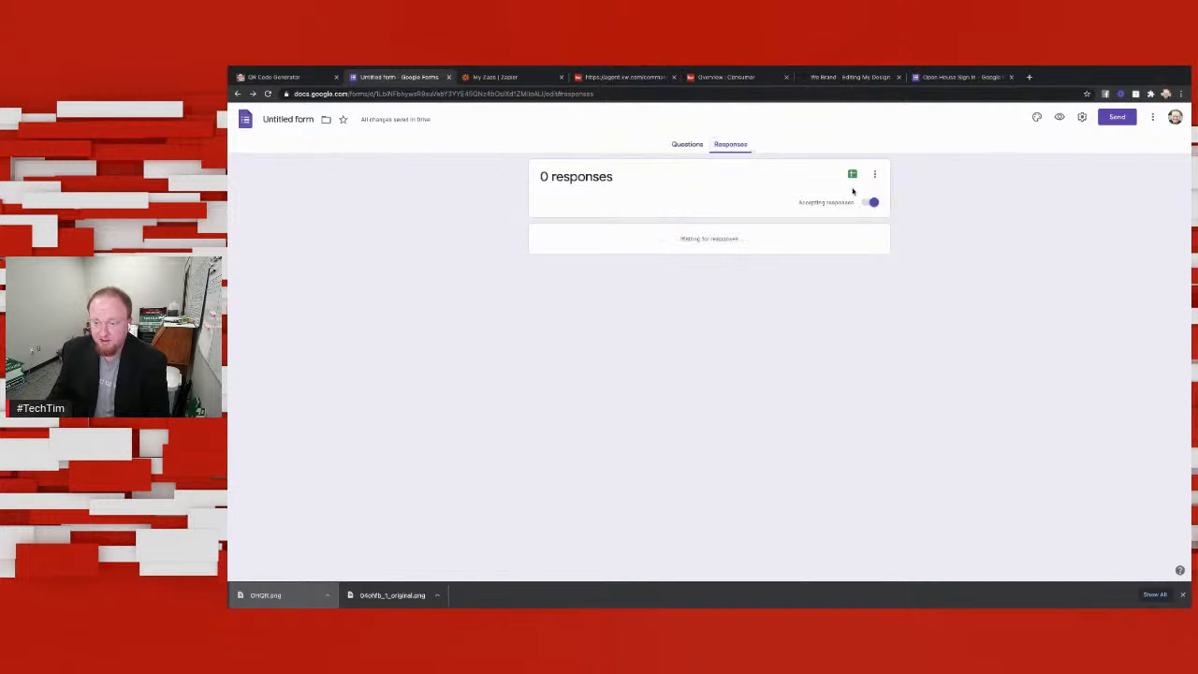
pyautogui.click(877, 175)
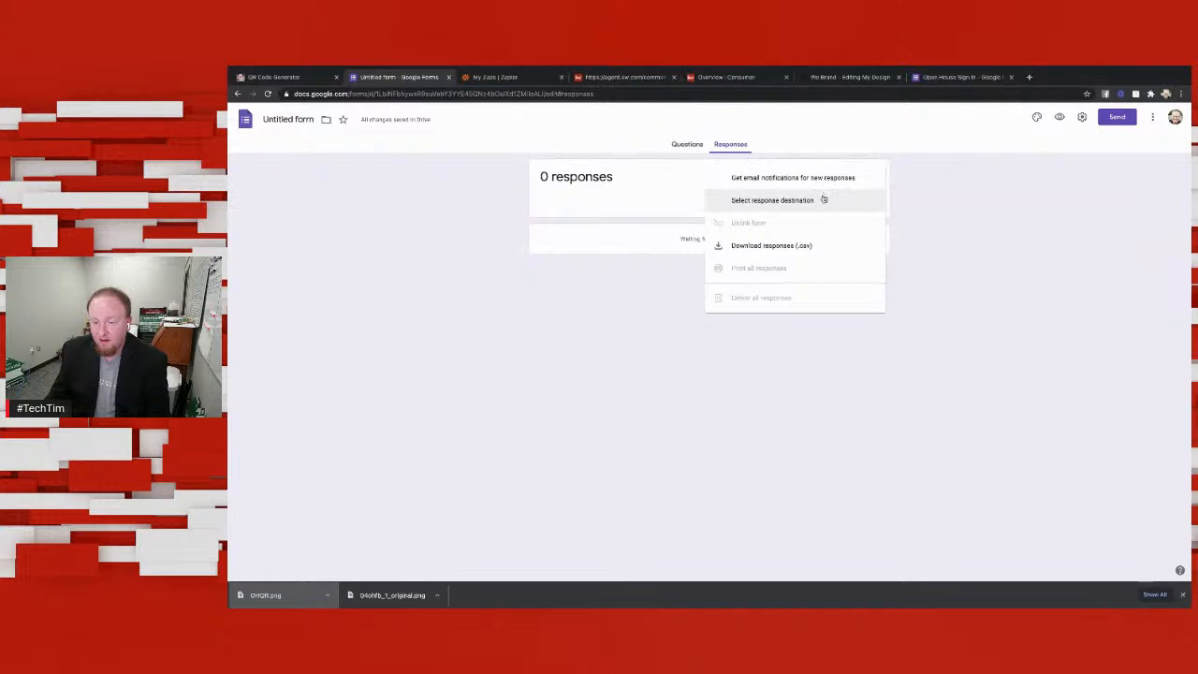
pyautogui.click(822, 201)
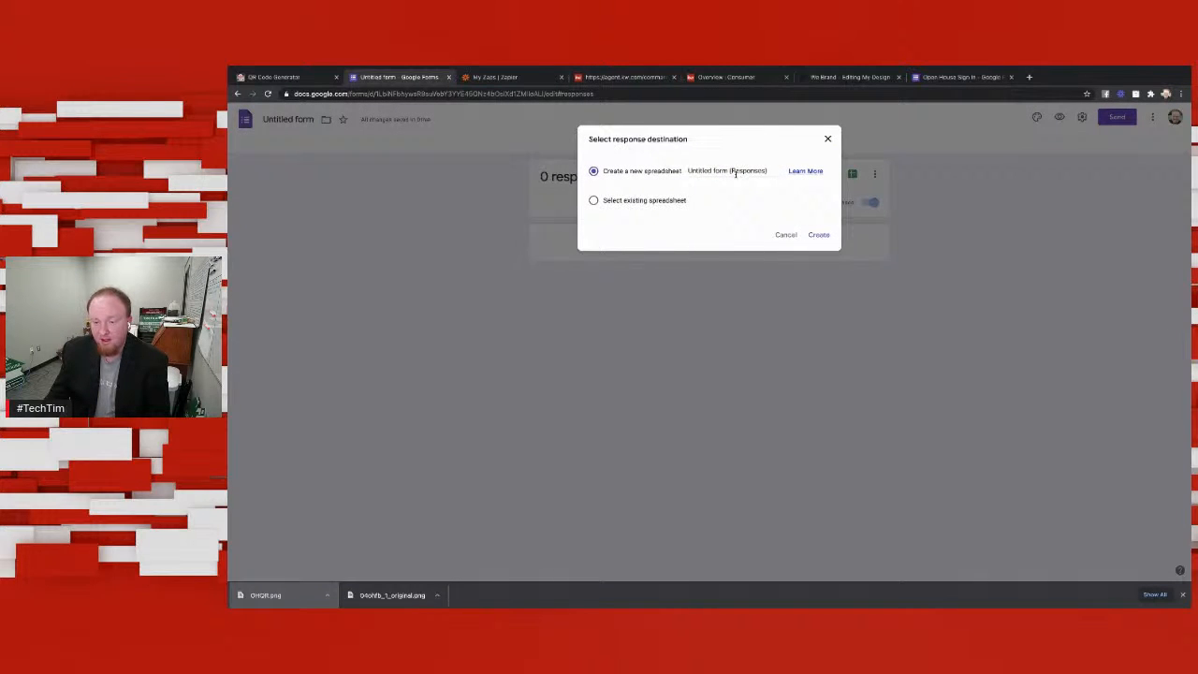
pyautogui.moveTo(771, 169); pyautogui.dragTo(670, 173)
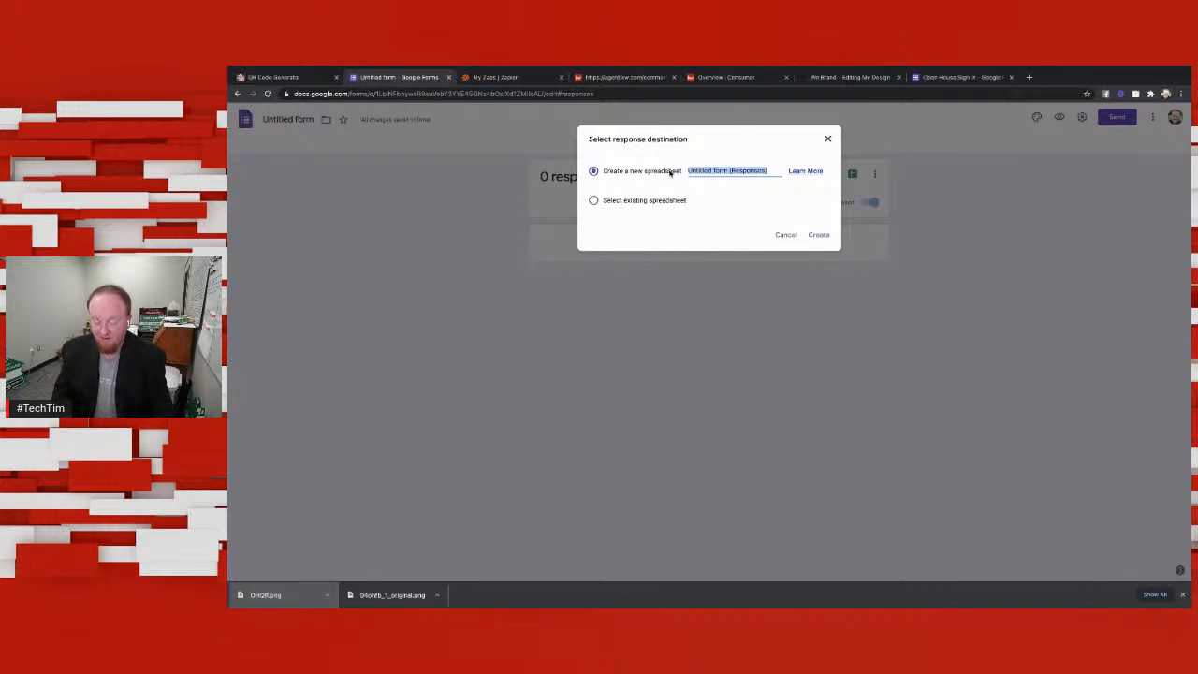
pyautogui.write('Ope')
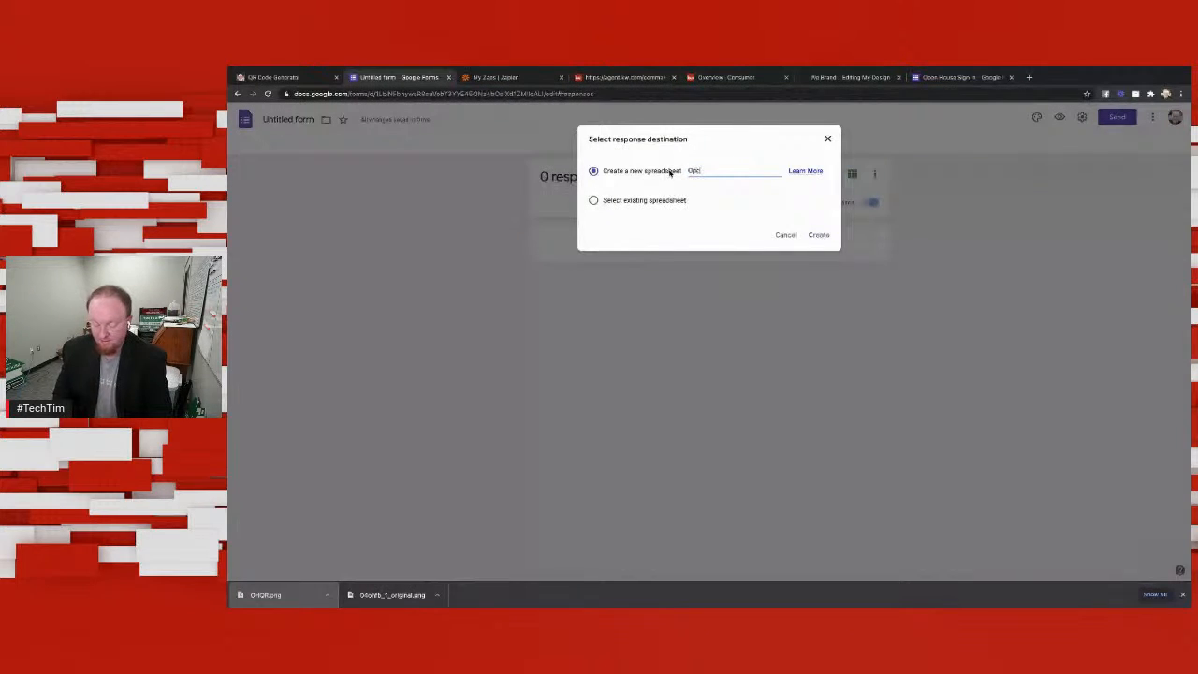
pyautogui.write('n House NEw')
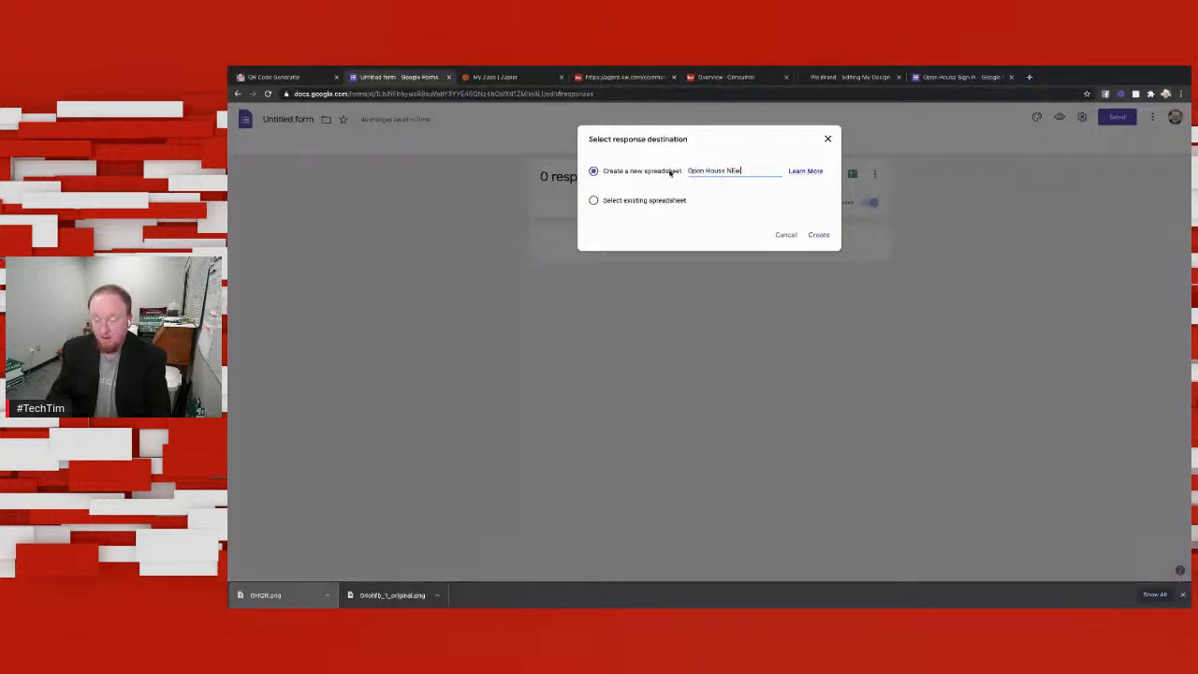
pyautogui.press('BackSpace')
pyautogui.press('BackSpace')
pyautogui.write('ew')
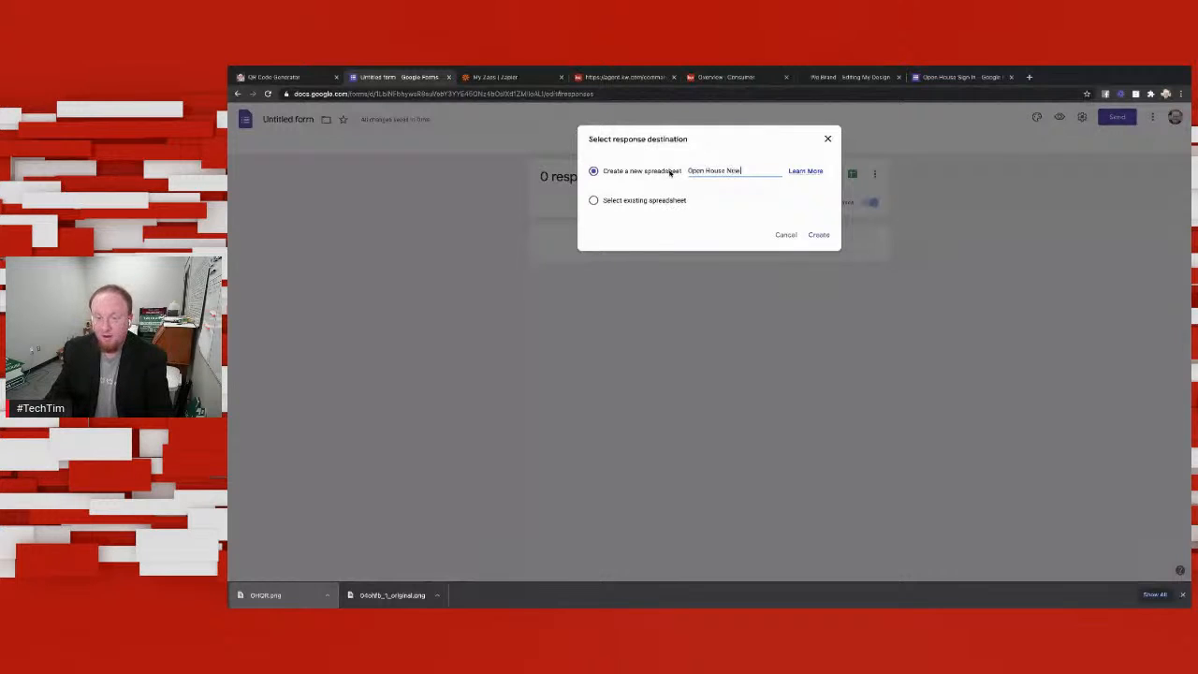
pyautogui.click(819, 236)
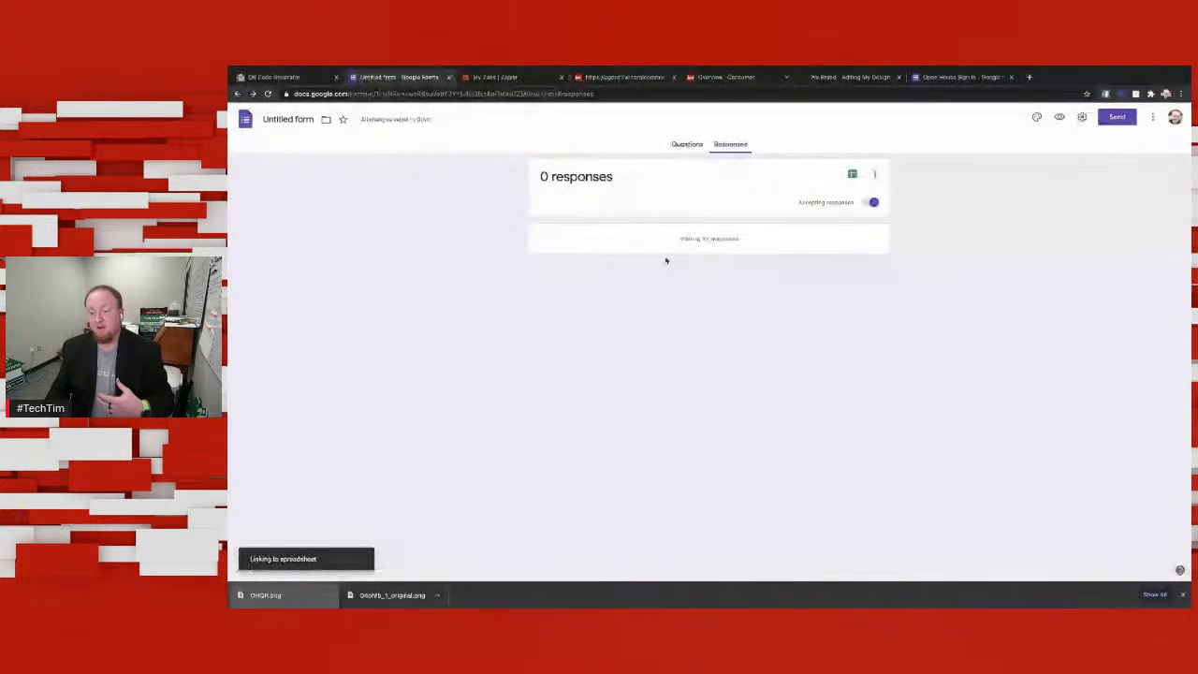
# Step: Switch to the existing Open House Sign In form and open the spreadsheet linked to its responses
pyautogui.click(690, 144)
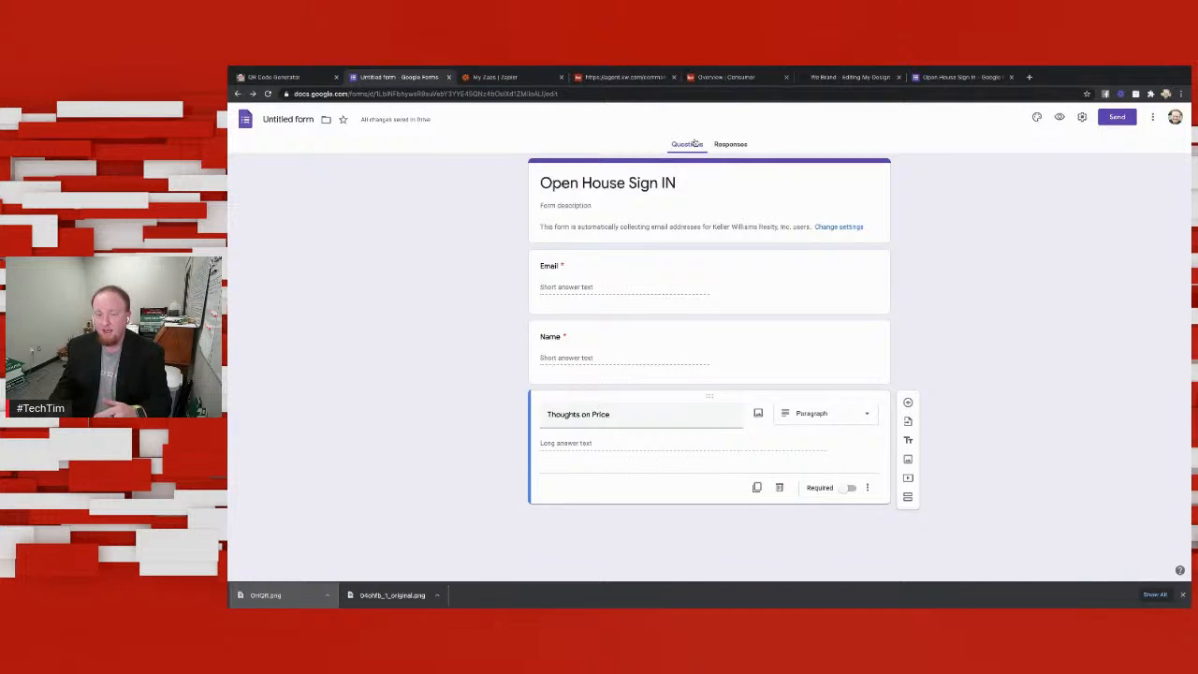
pyautogui.click(956, 82)
pyautogui.click(746, 148)
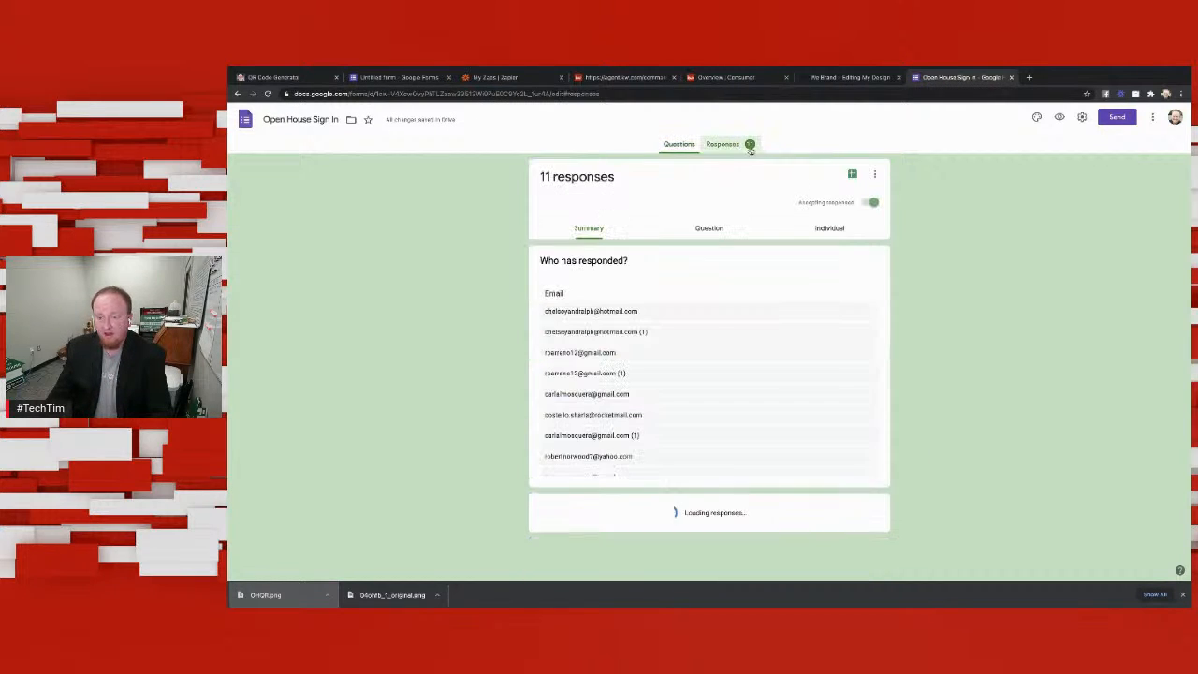
pyautogui.click(851, 174)
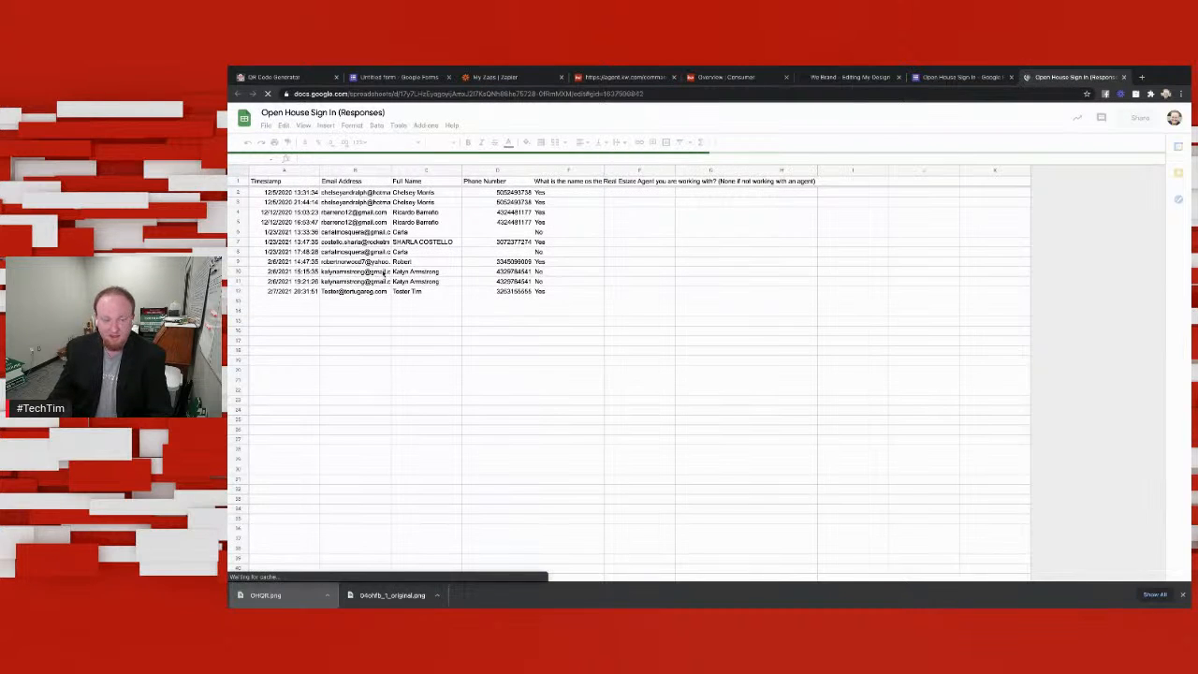
# Step: Review the response summary of the Open House Sign In form, including the charts for each question
pyautogui.click(952, 78)
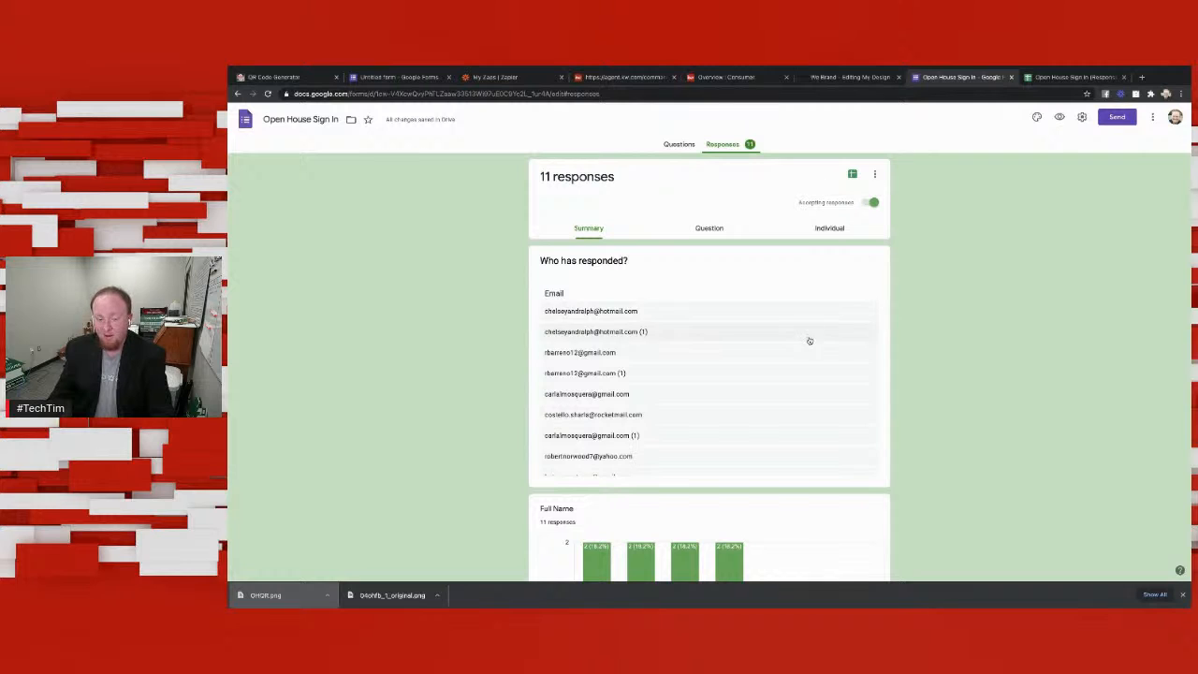
pyautogui.scroll(-1, 809, 341)
pyautogui.scroll(-2, 971, 301)
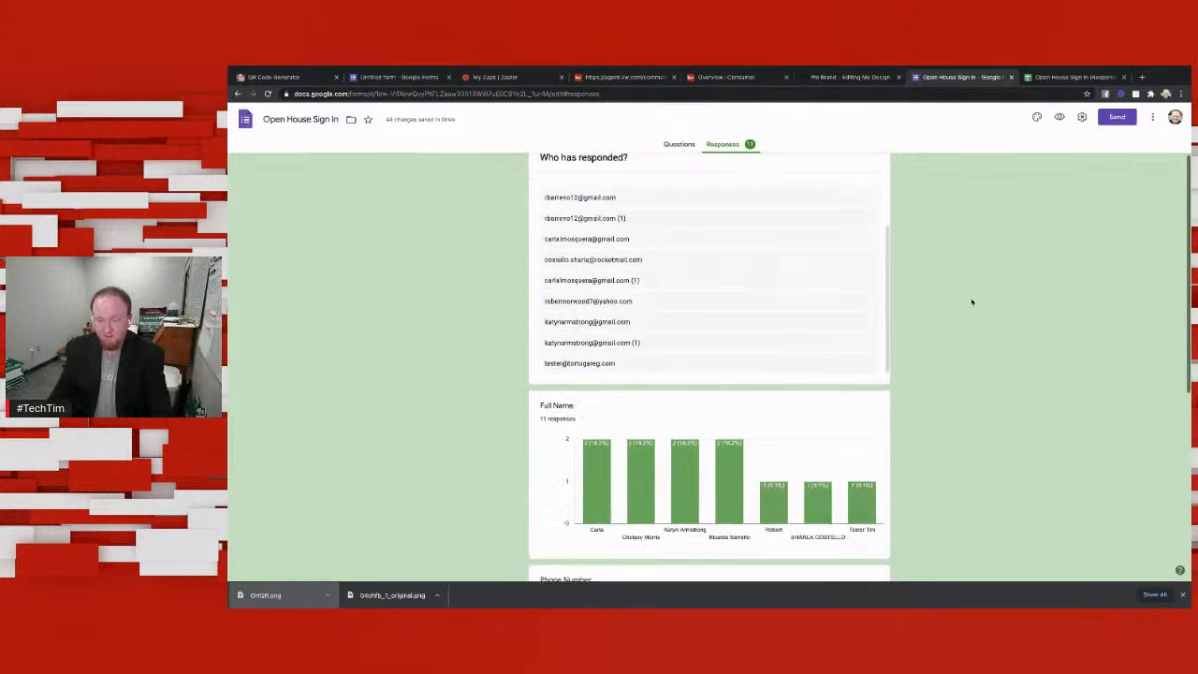
pyautogui.scroll(-3, 969, 301)
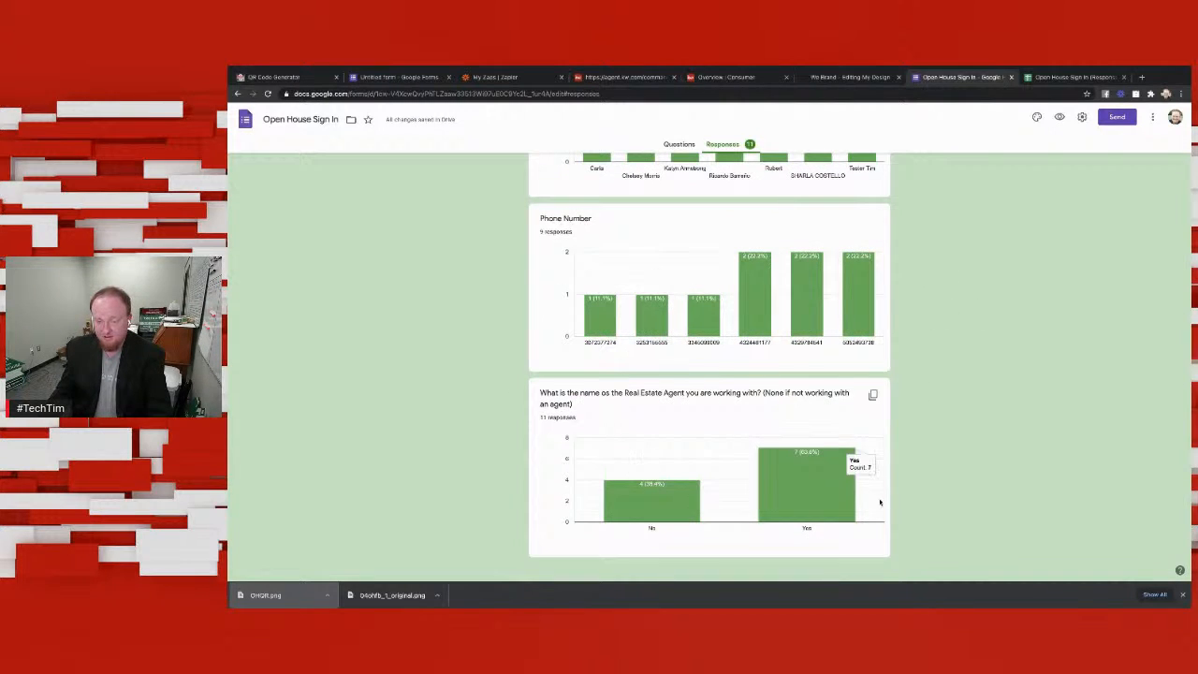
pyautogui.scroll(6, 869, 507)
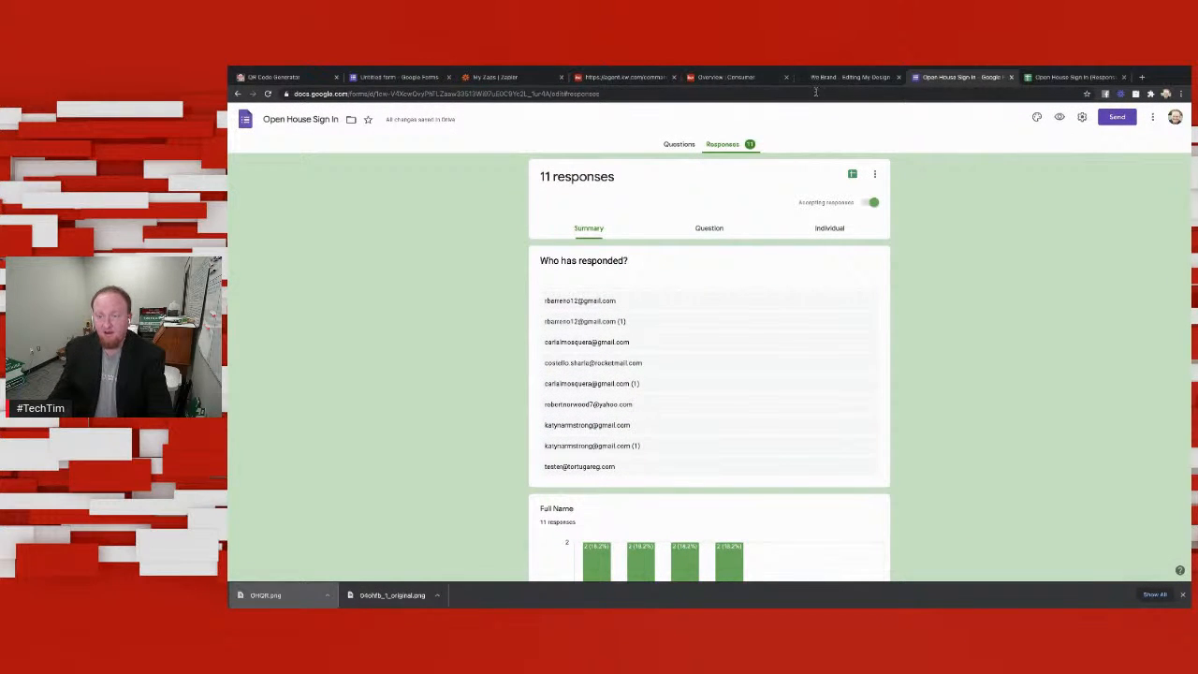
# Step: Return to the untitled form and copy its shareable link from the send options
pyautogui.click(393, 76)
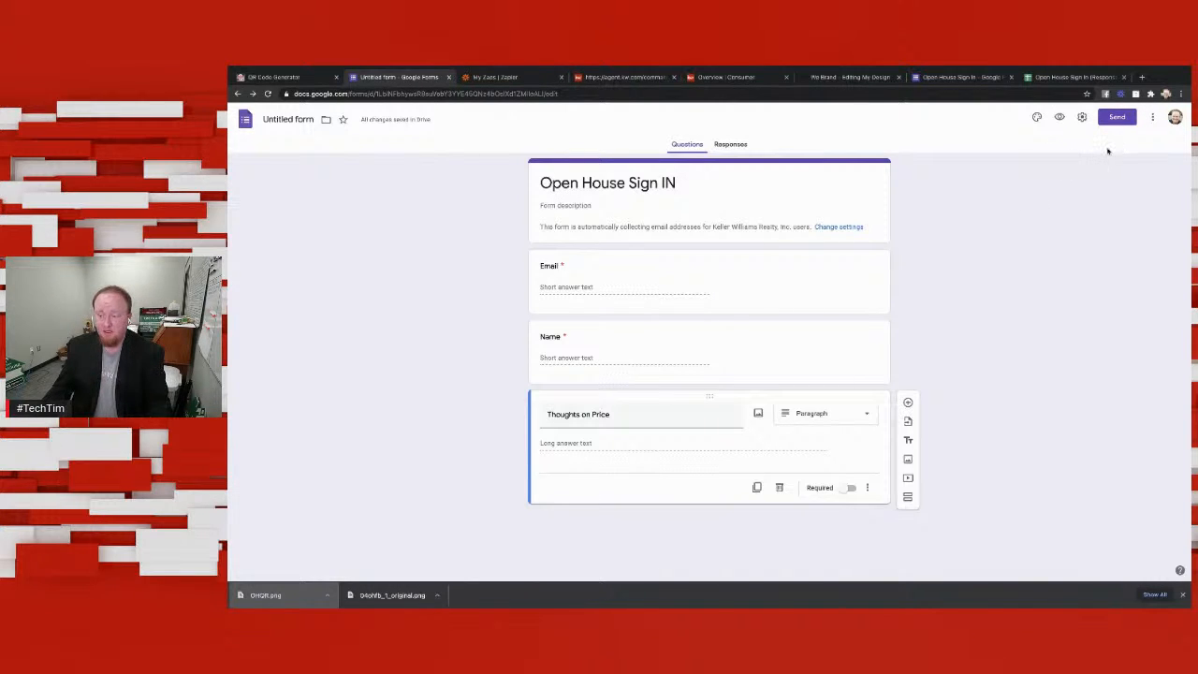
pyautogui.click(1152, 117)
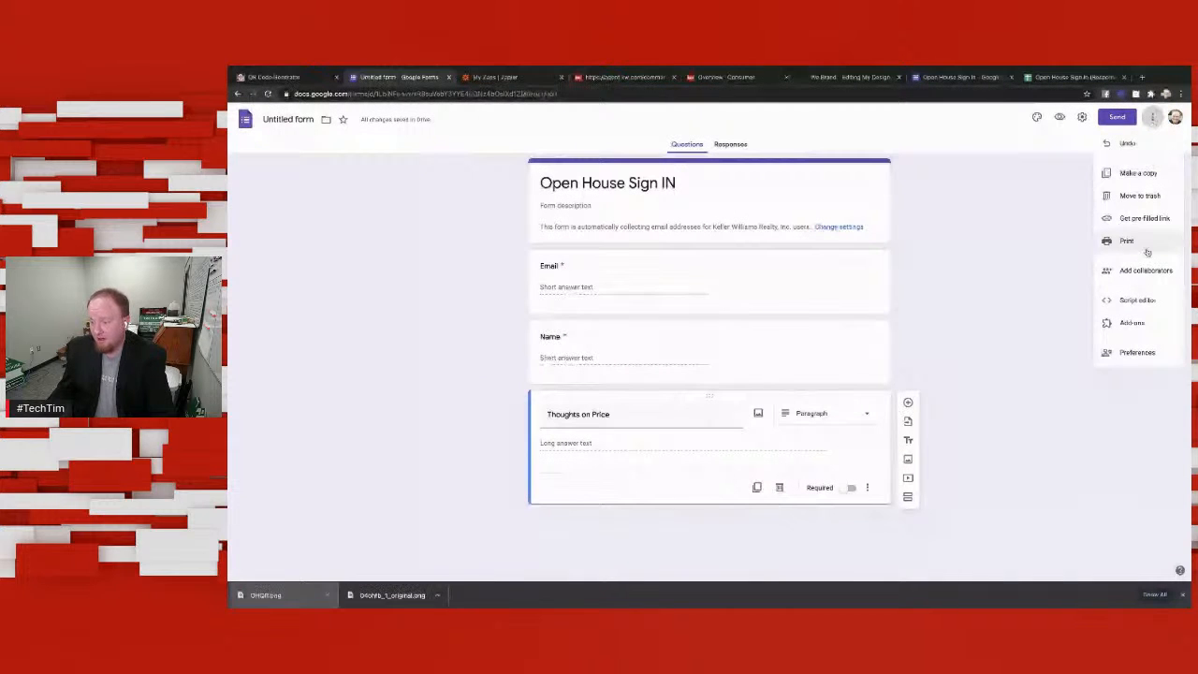
pyautogui.click(1114, 118)
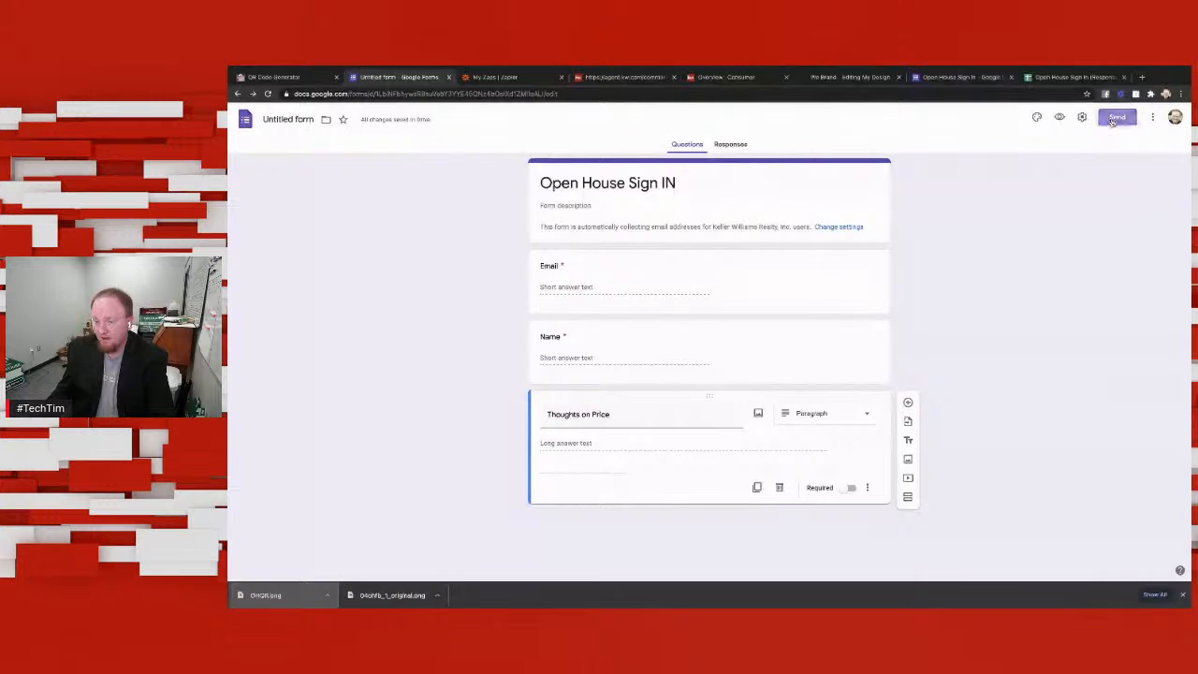
pyautogui.click(1109, 119)
pyautogui.click(673, 189)
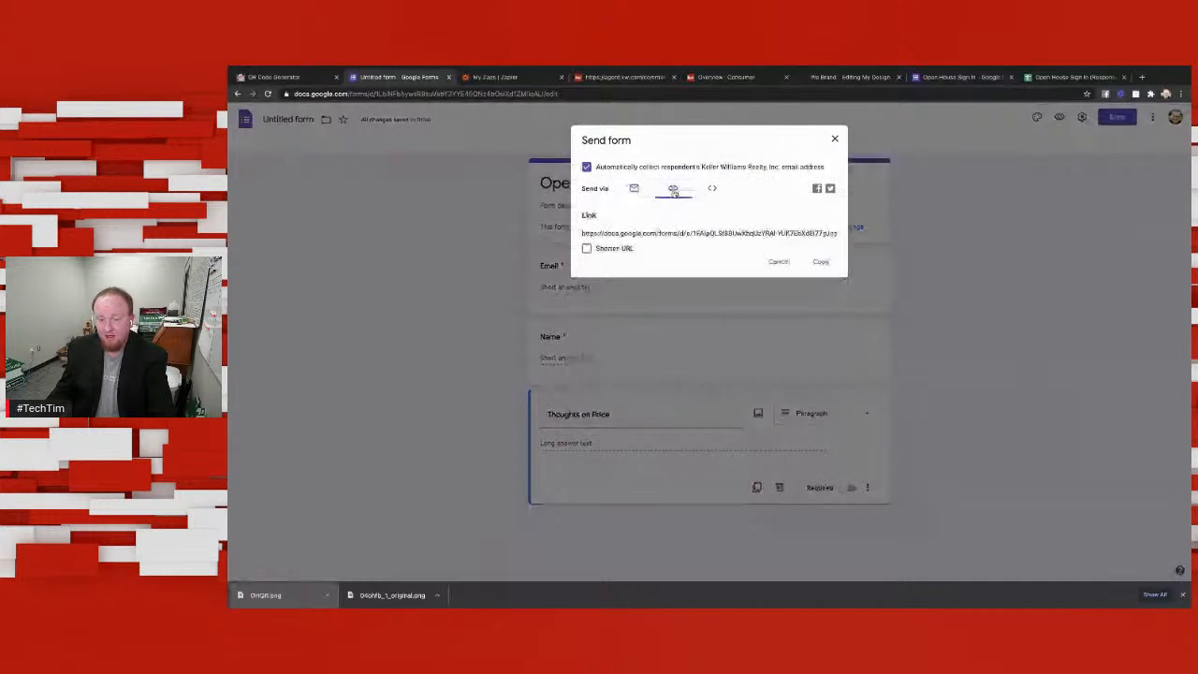
pyautogui.click(822, 265)
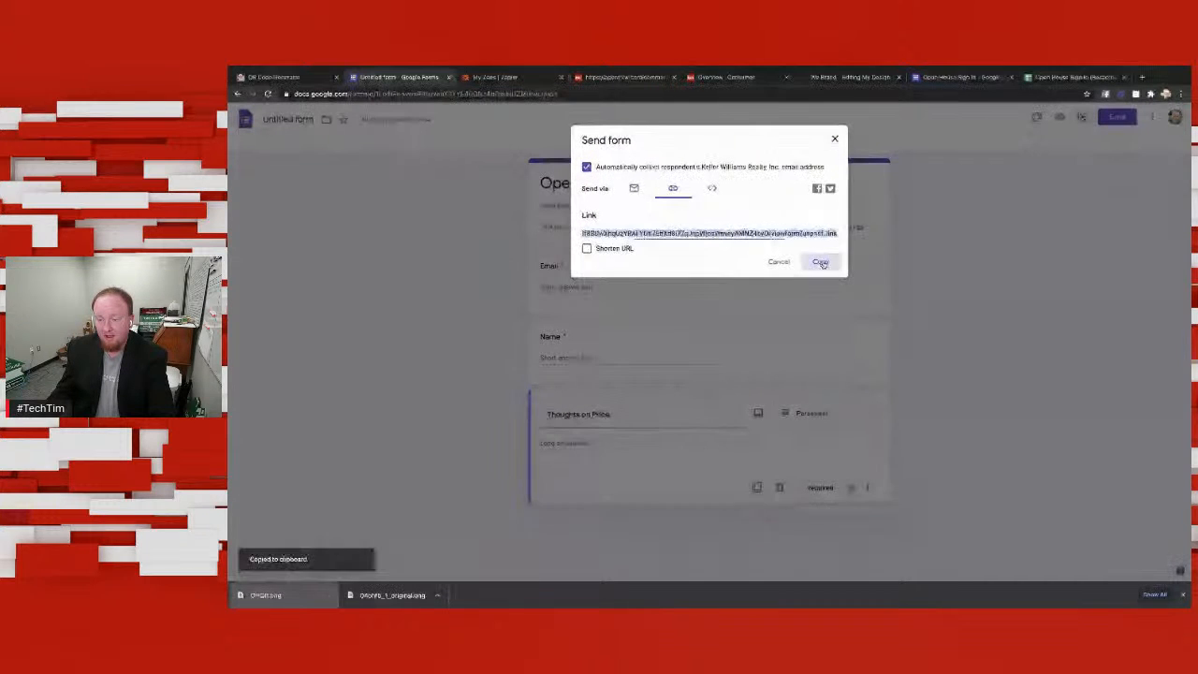
# Step: Switch to QR Code Generator and replace the existing URL with the copied form link
pyautogui.click(276, 77)
pyautogui.click(515, 183)
pyautogui.hotkey('ctrl', 'a')
pyautogui.hotkey('ctrl', 'v')
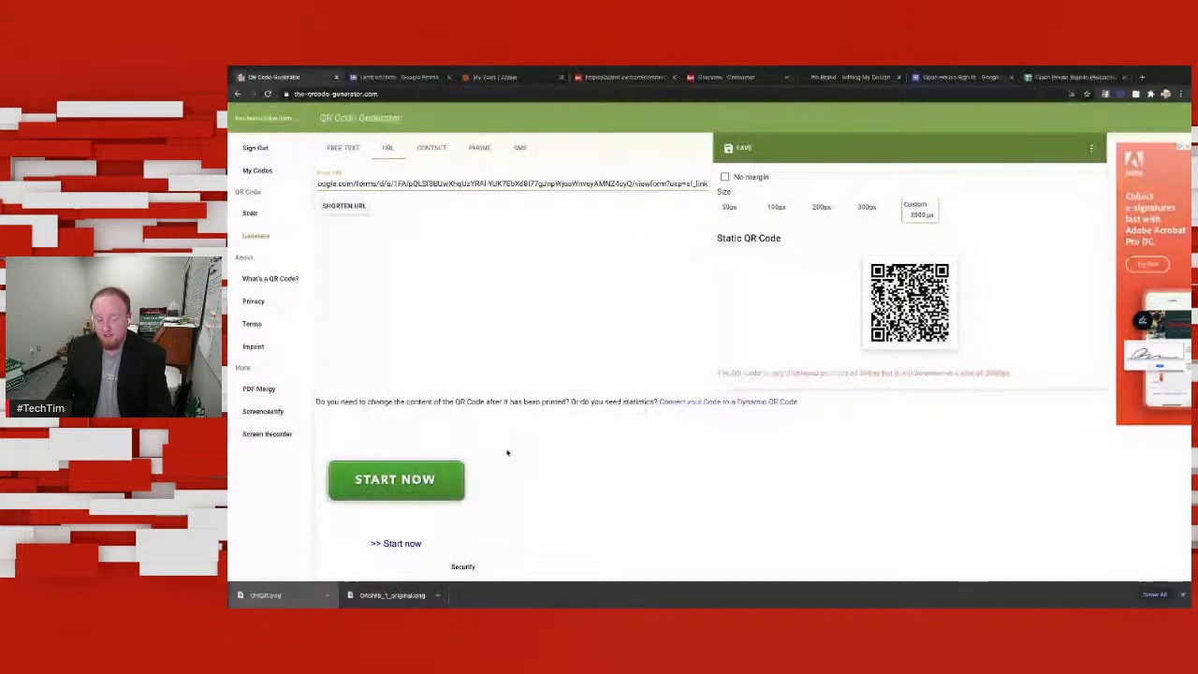
# Step: Save the form's QR code as a PNG file named "Form QR"
pyautogui.click(739, 147)
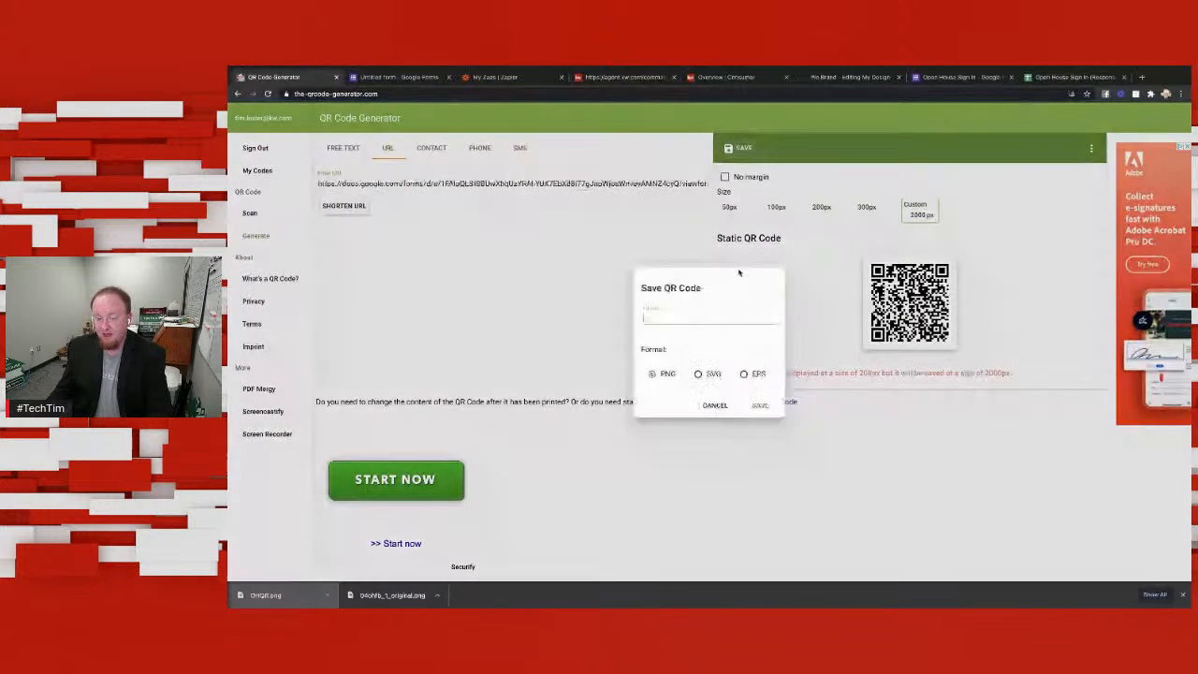
pyautogui.write('F')
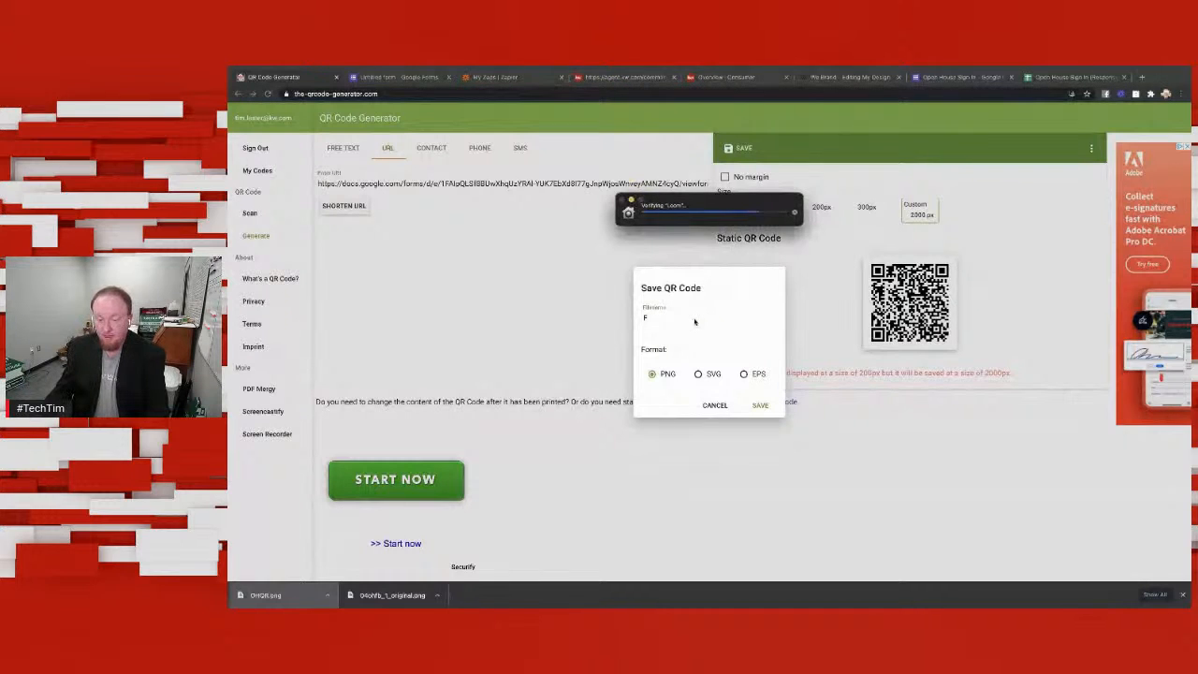
pyautogui.click(697, 320)
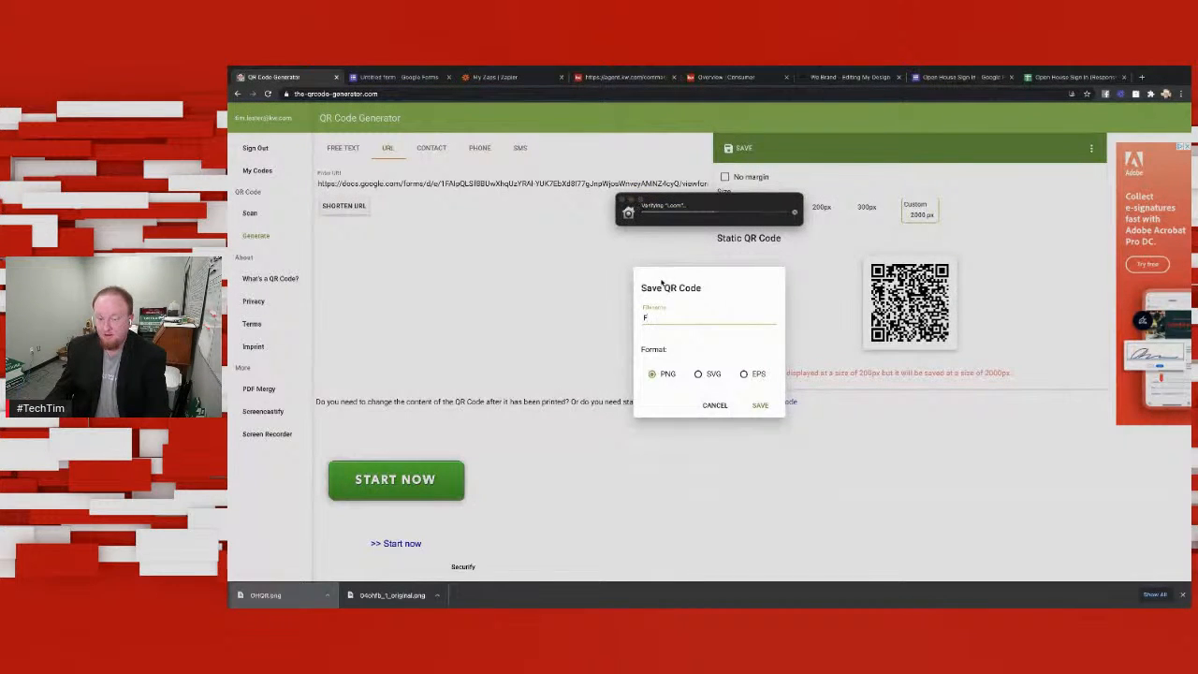
pyautogui.write('F')
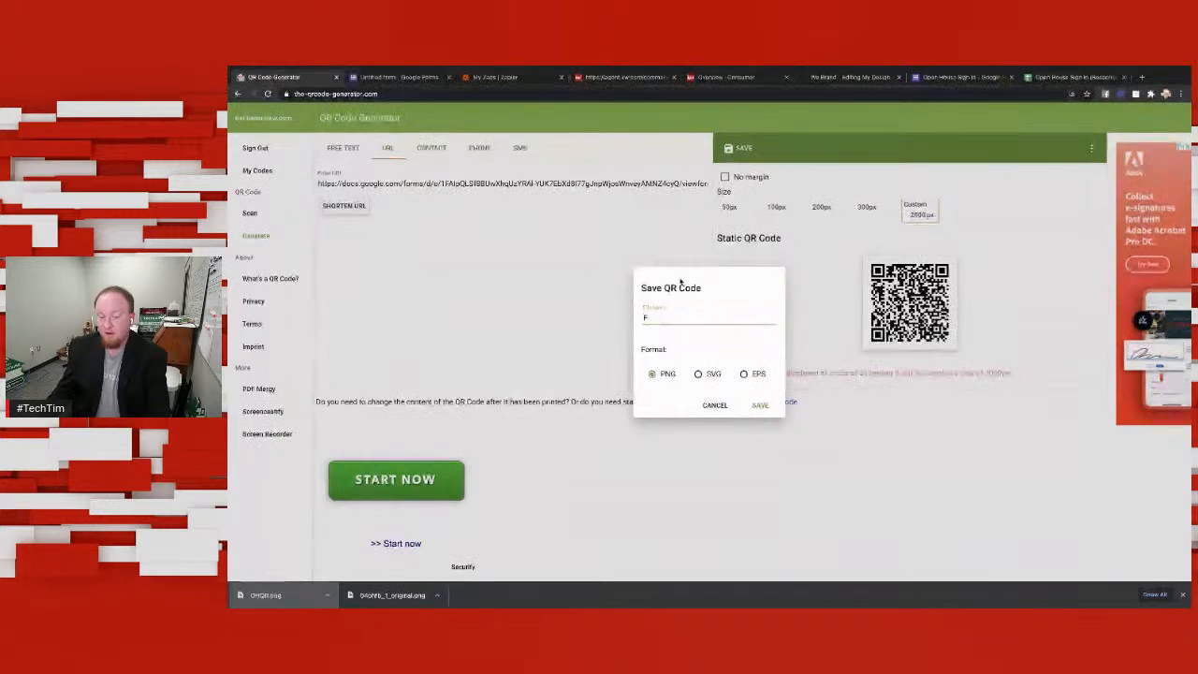
pyautogui.write('orm QR')
pyautogui.click(760, 405)
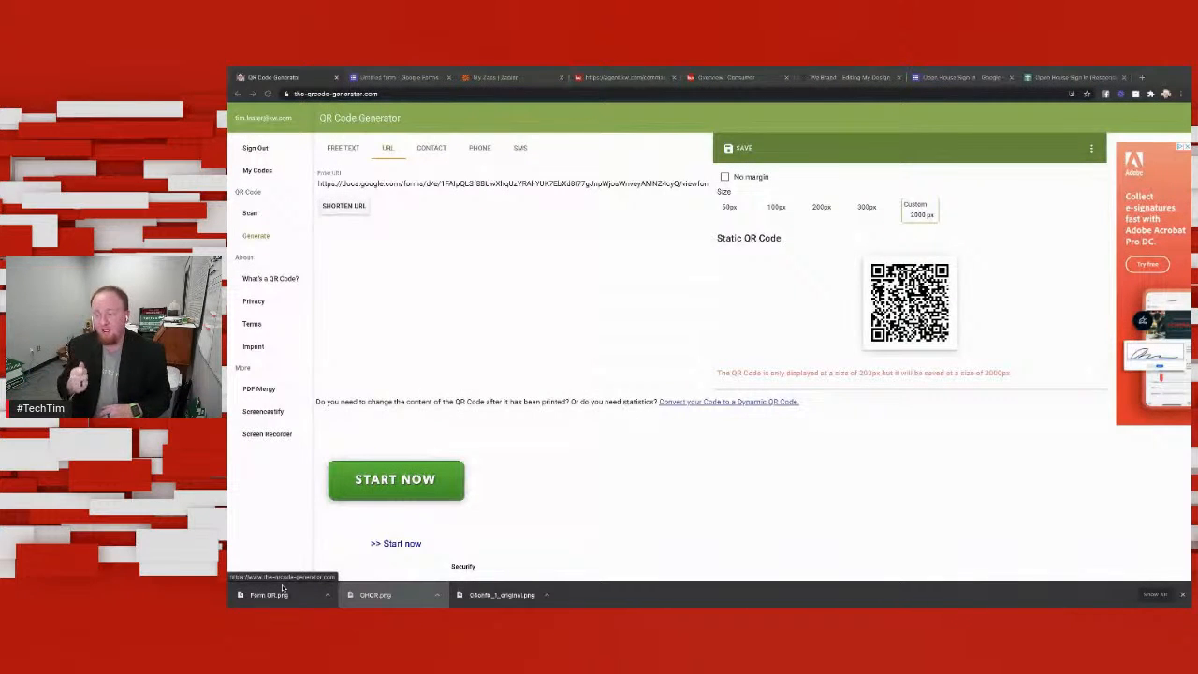
pyautogui.click(283, 587)
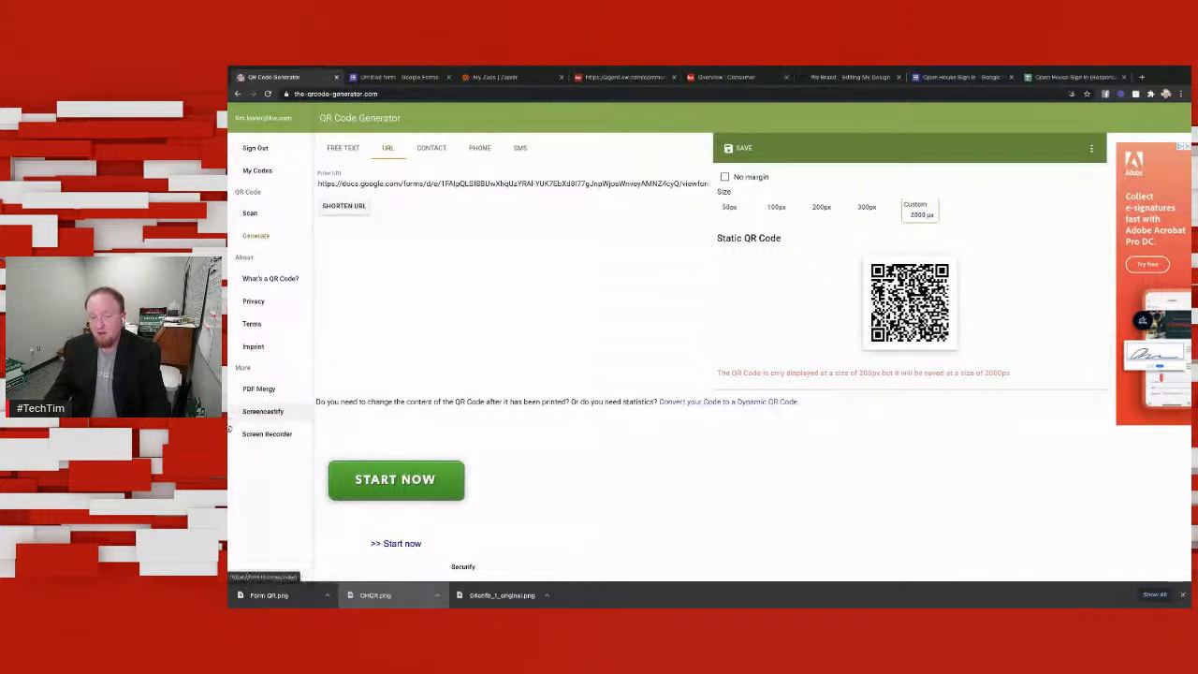
# Step: Close the untitled form's send dialog and create a new Zap in Zapier with Google Sheets as the trigger app
pyautogui.click(418, 79)
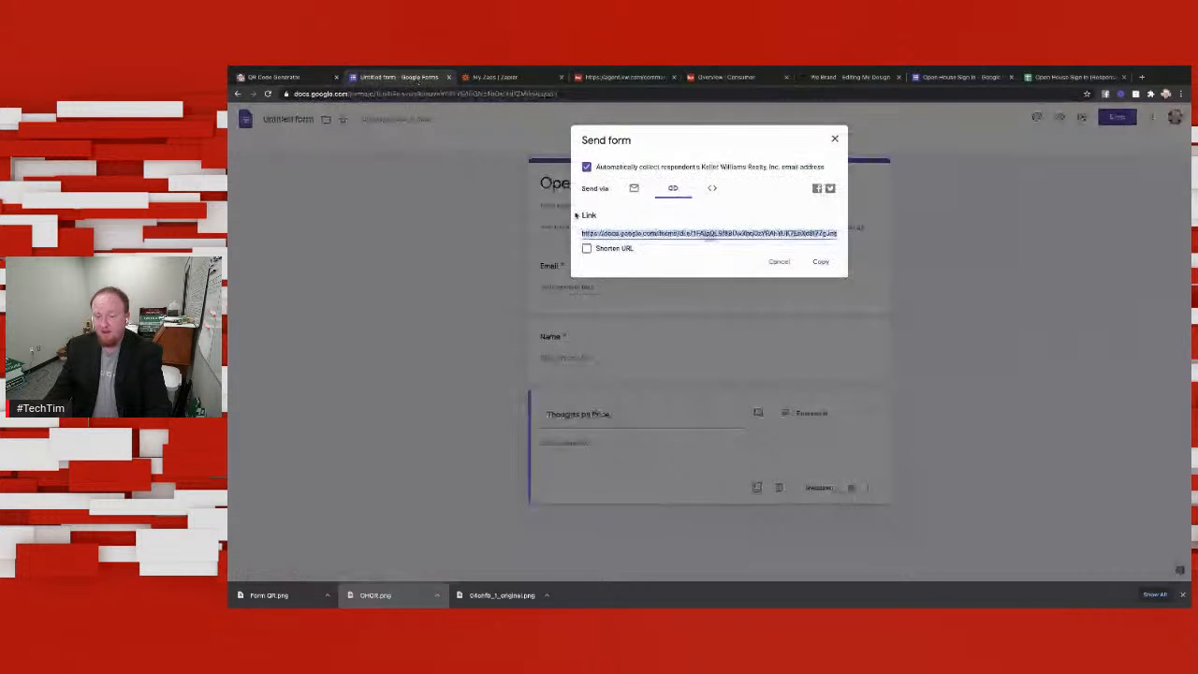
pyautogui.click(834, 140)
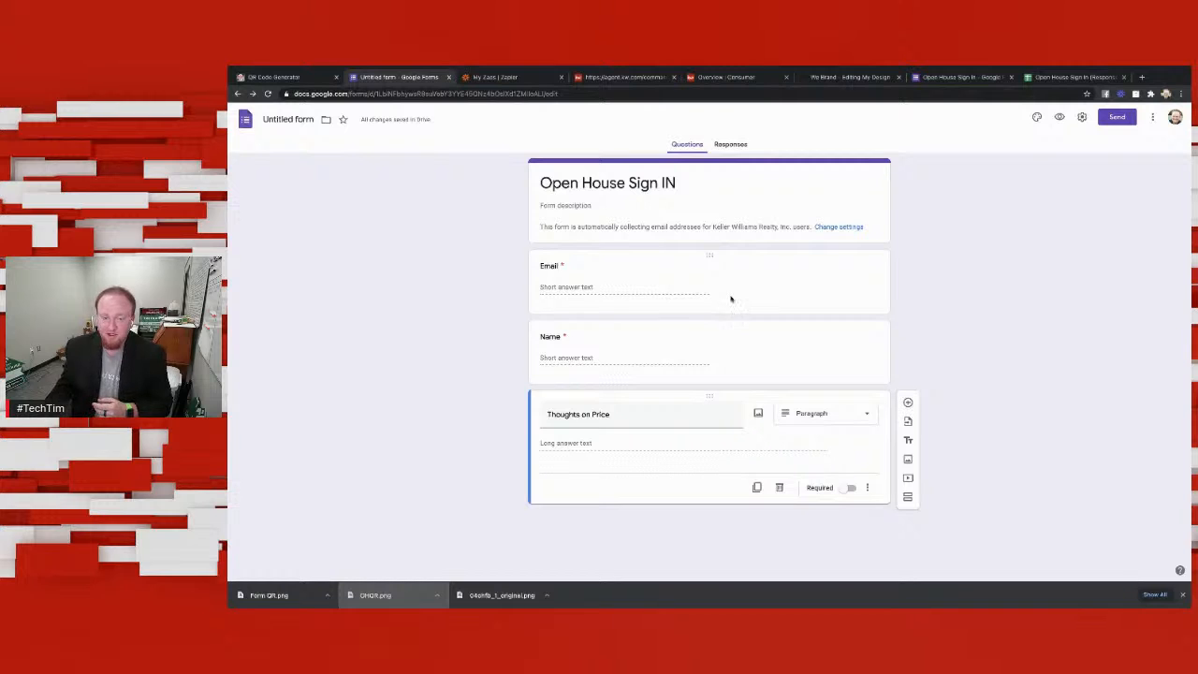
pyautogui.click(514, 77)
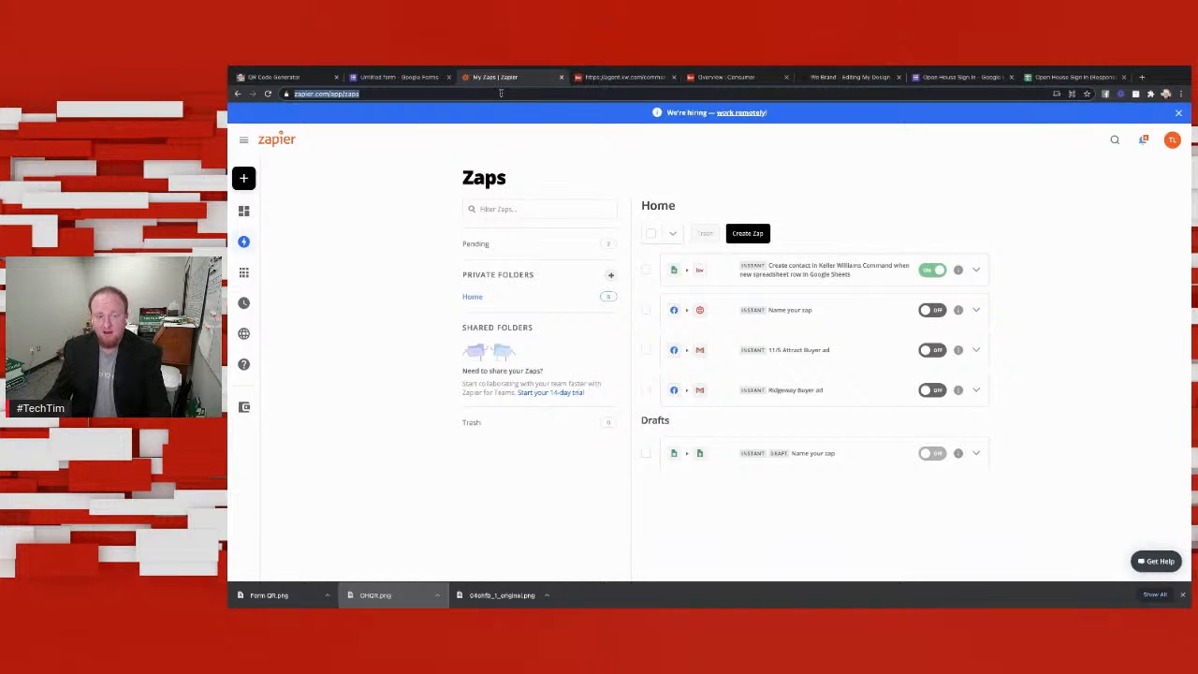
pyautogui.moveTo(260, 447)
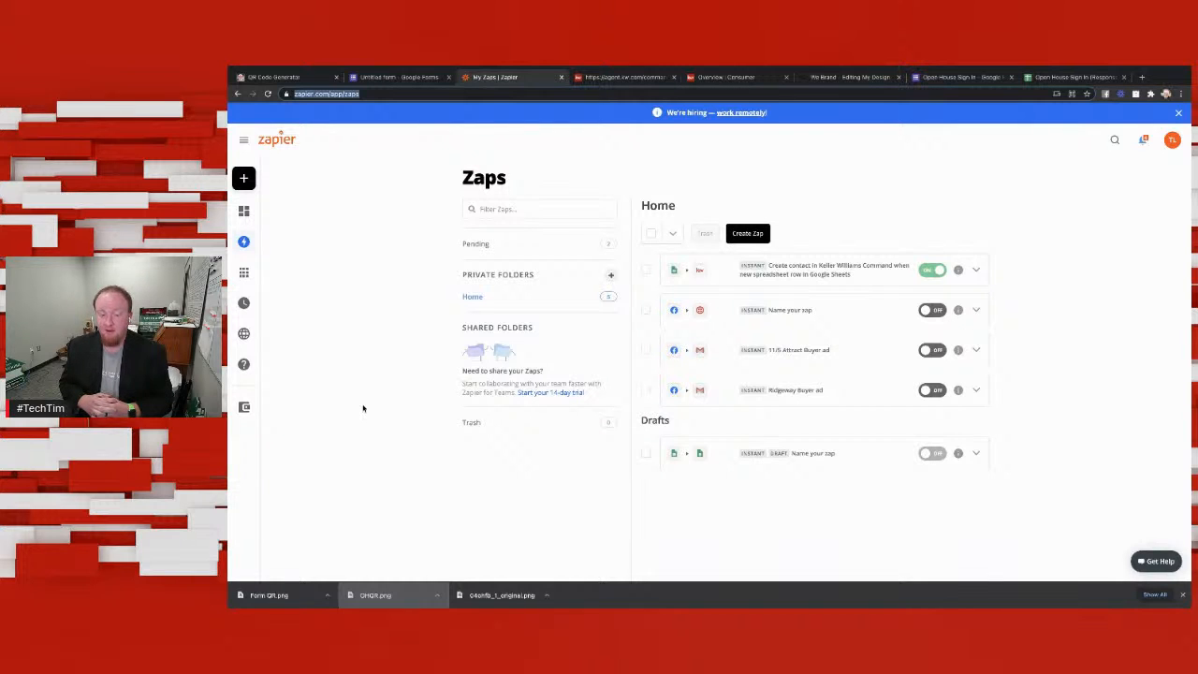
pyautogui.moveTo(263, 409)
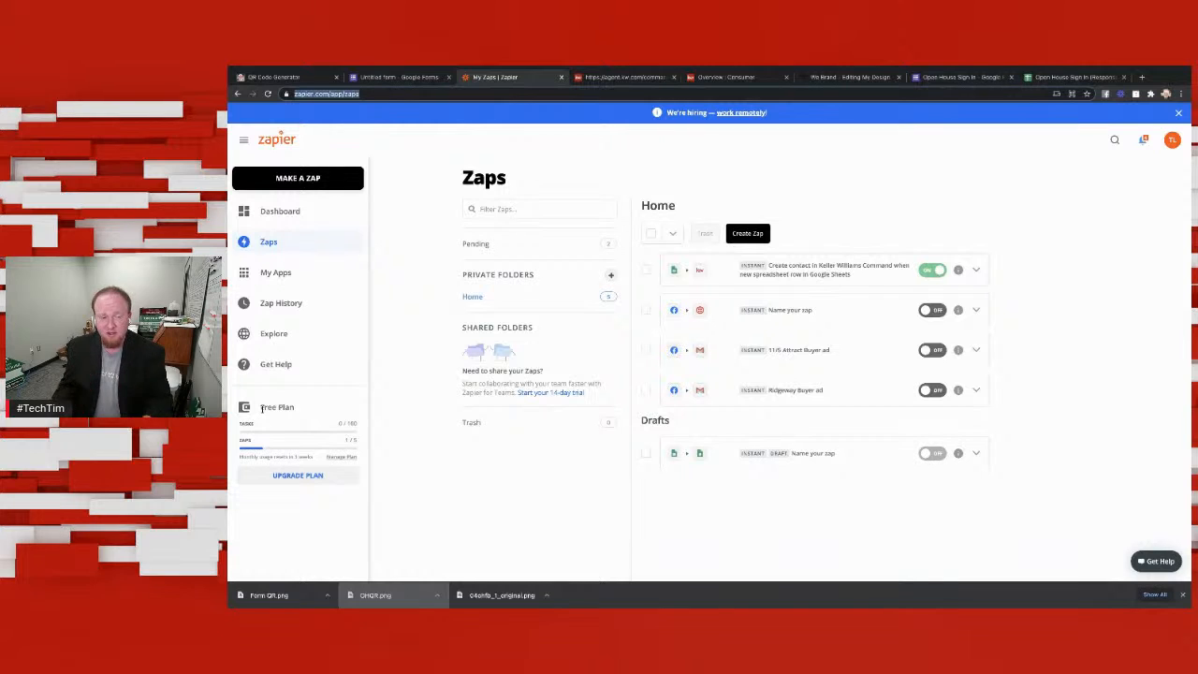
pyautogui.click(317, 180)
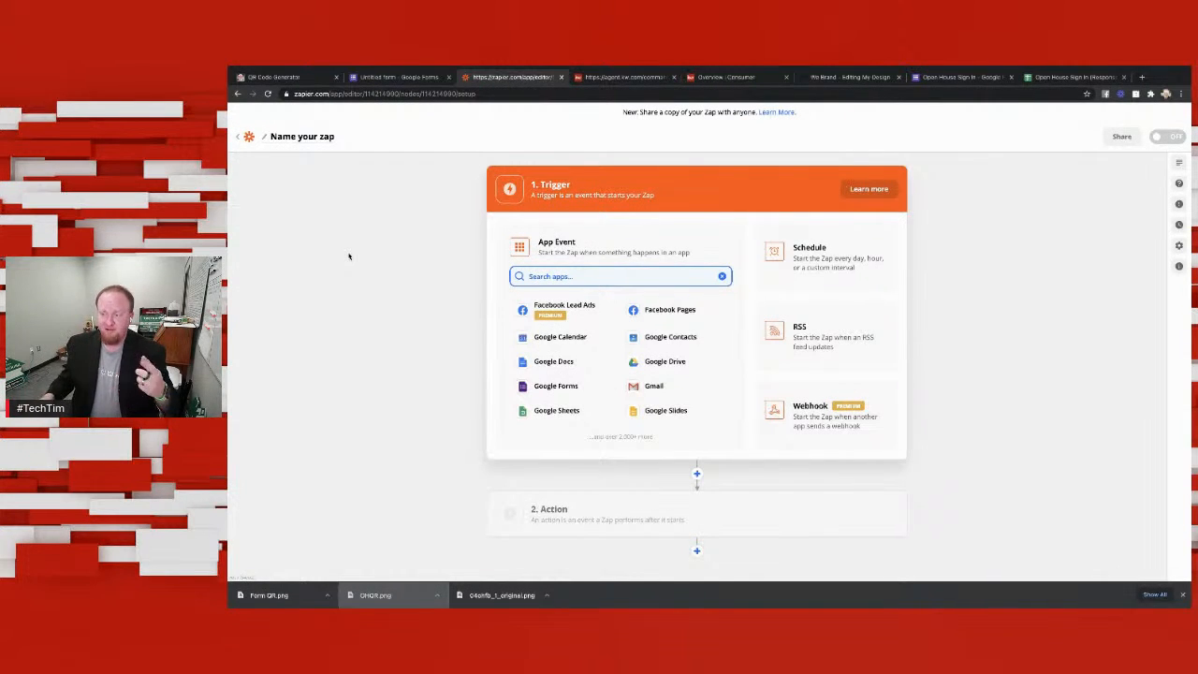
pyautogui.click(567, 411)
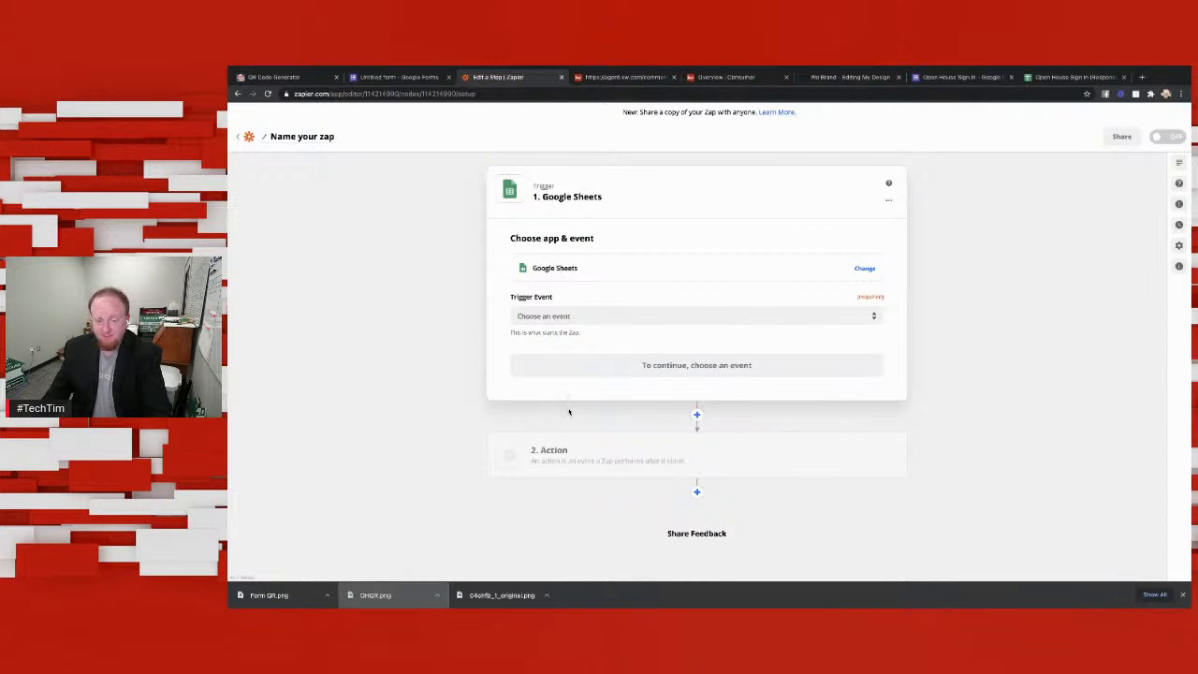
# Step: Set the Zap's trigger event to New Spreadsheet Row and continue to the account selection
pyautogui.click(689, 315)
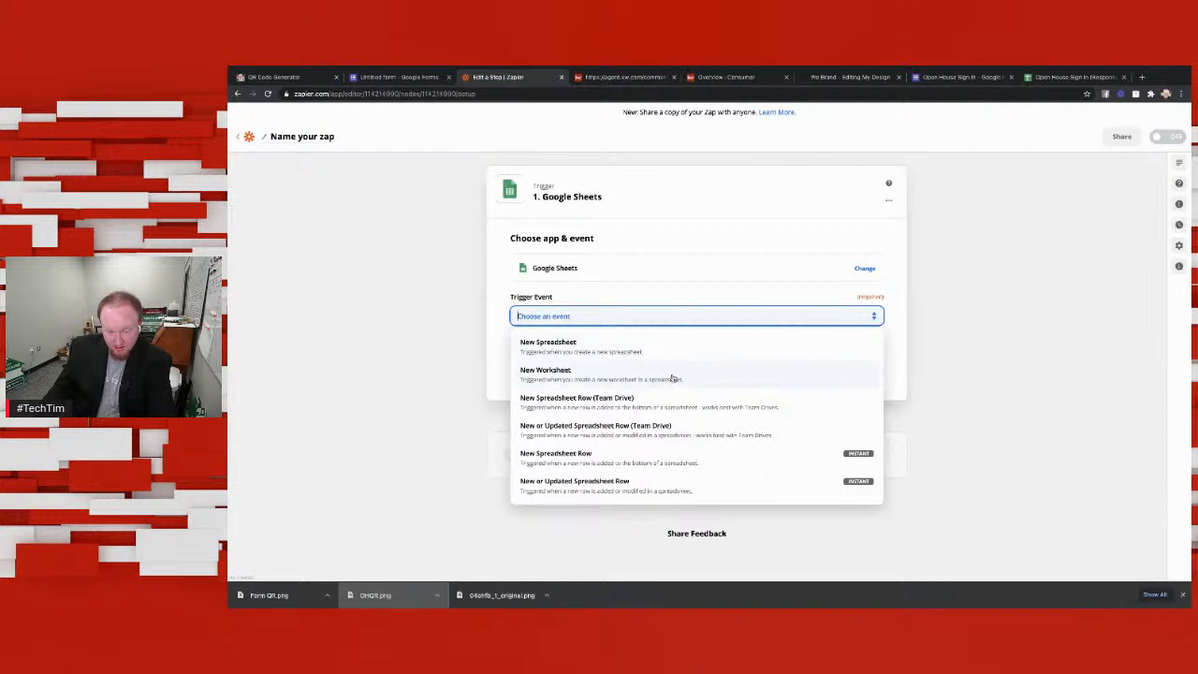
pyautogui.click(668, 463)
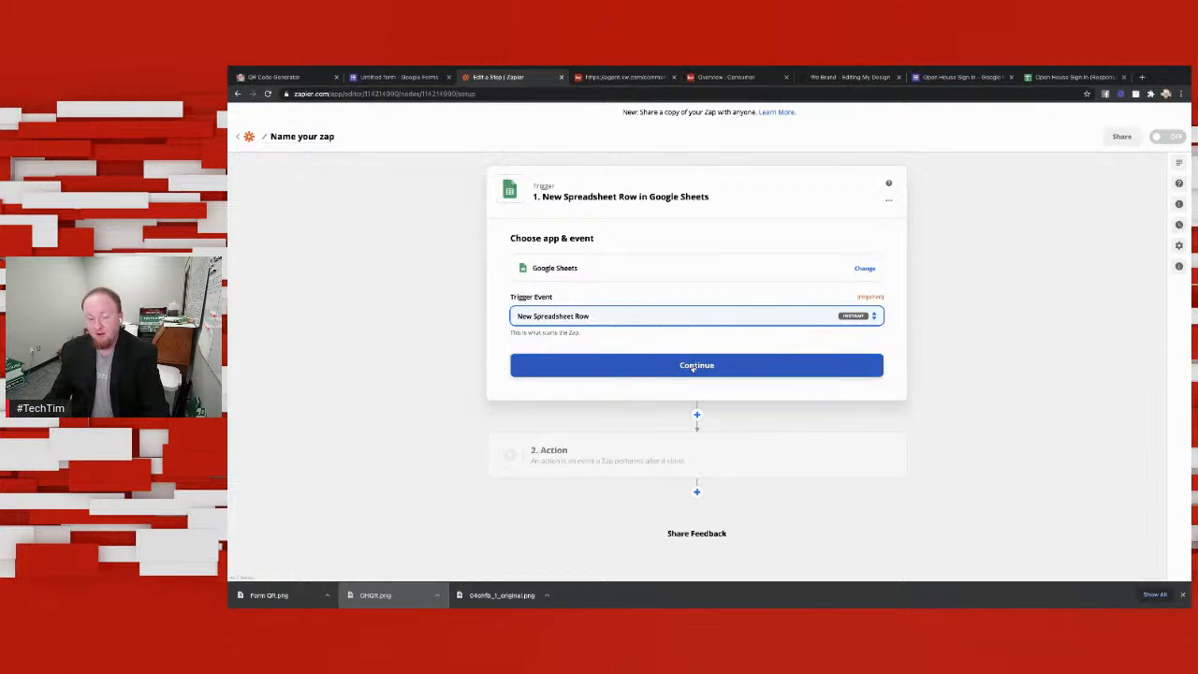
pyautogui.click(759, 366)
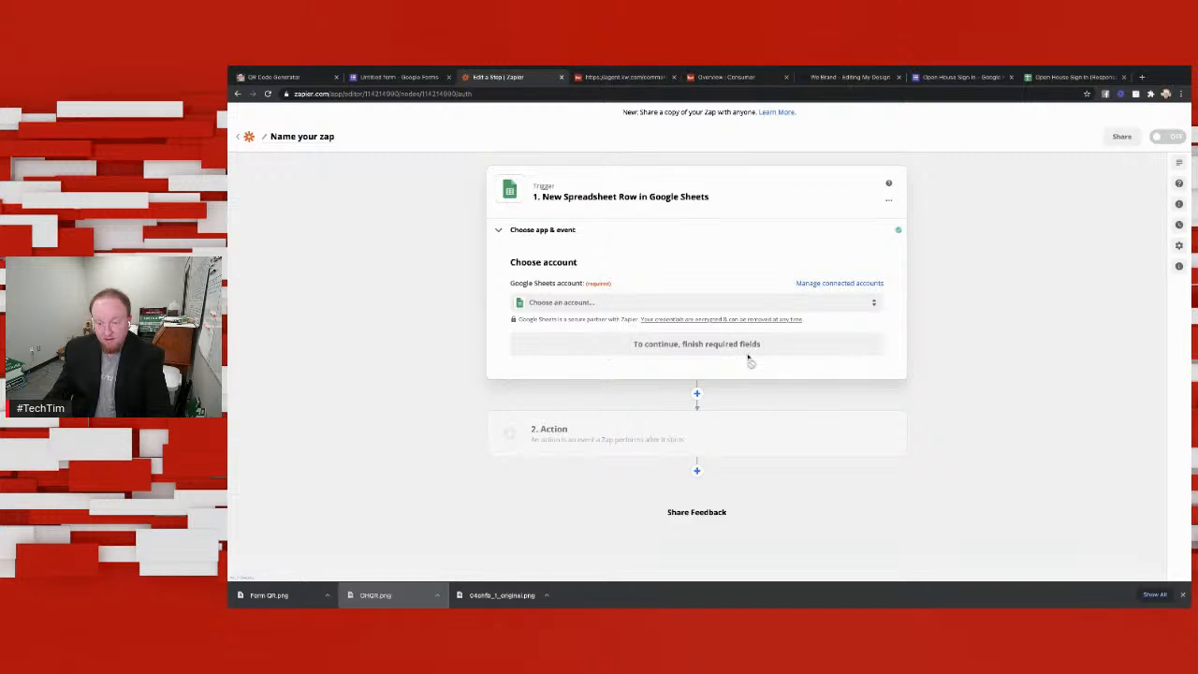
# Step: Check the connected apps, then assign the existing Google Sheets account to the trigger and continue to its setup
pyautogui.click(841, 285)
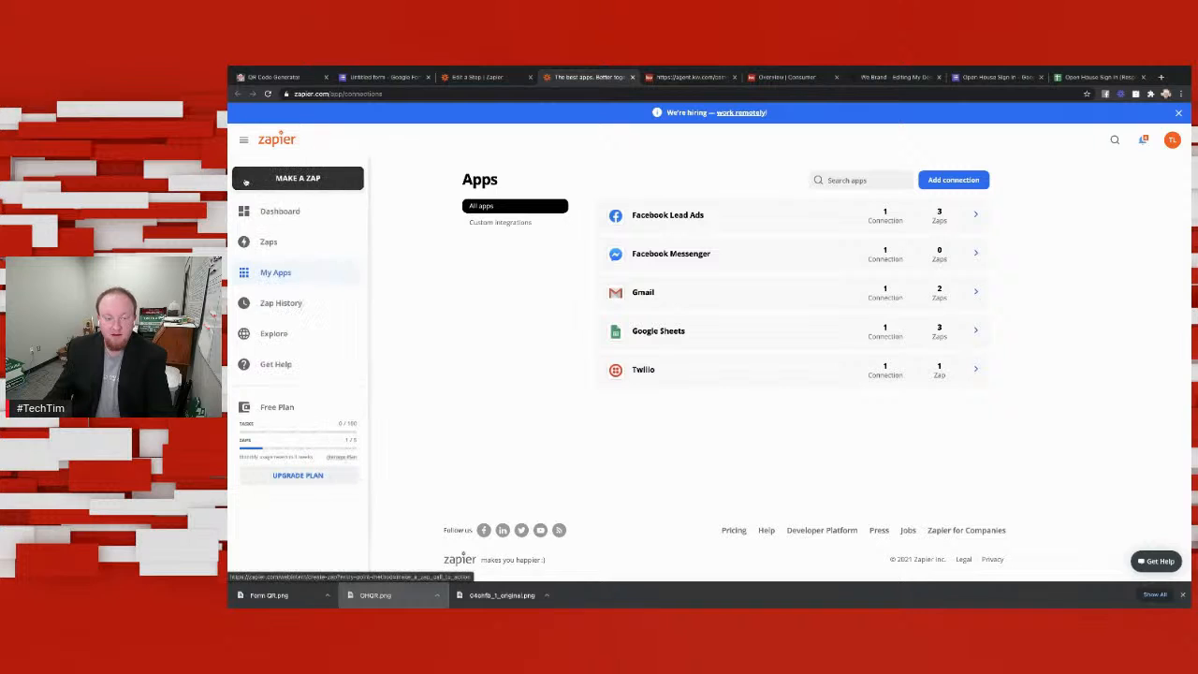
pyautogui.click(487, 77)
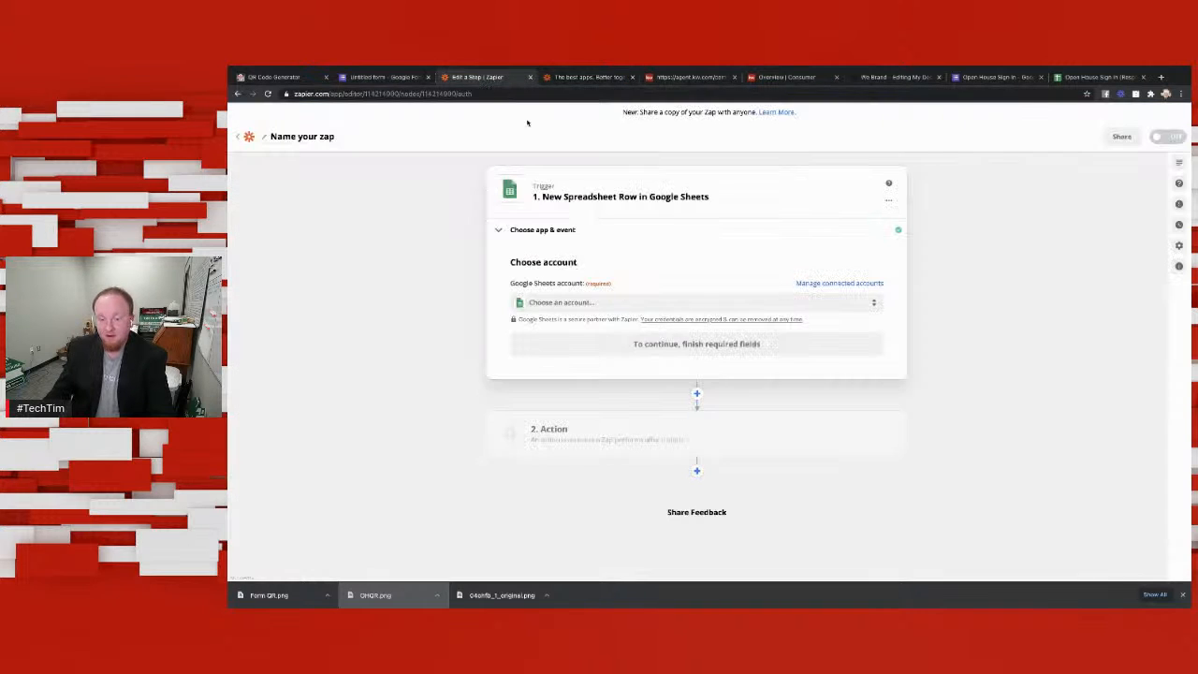
pyautogui.click(678, 304)
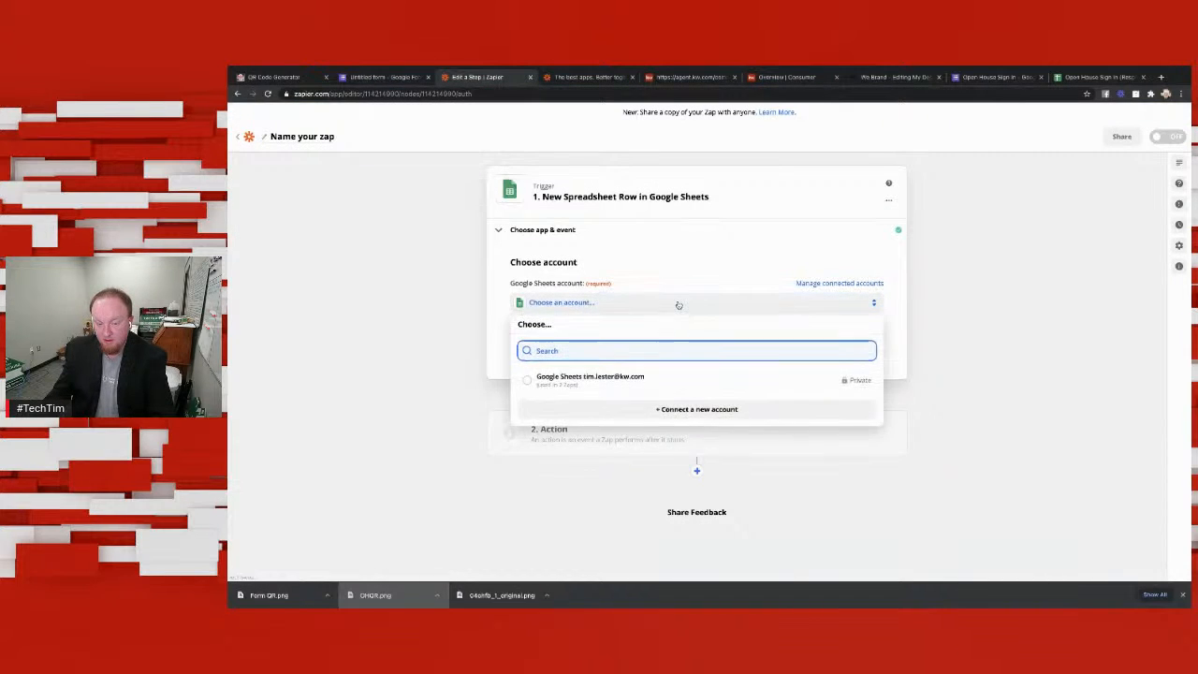
pyautogui.click(615, 378)
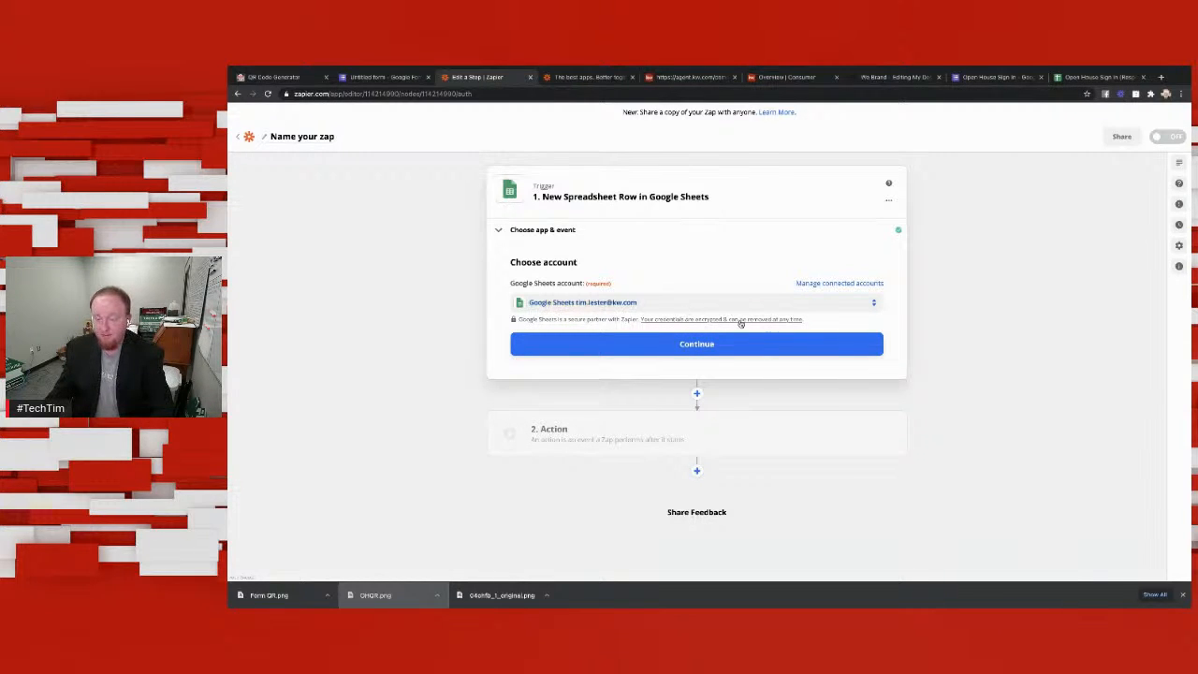
pyautogui.click(702, 345)
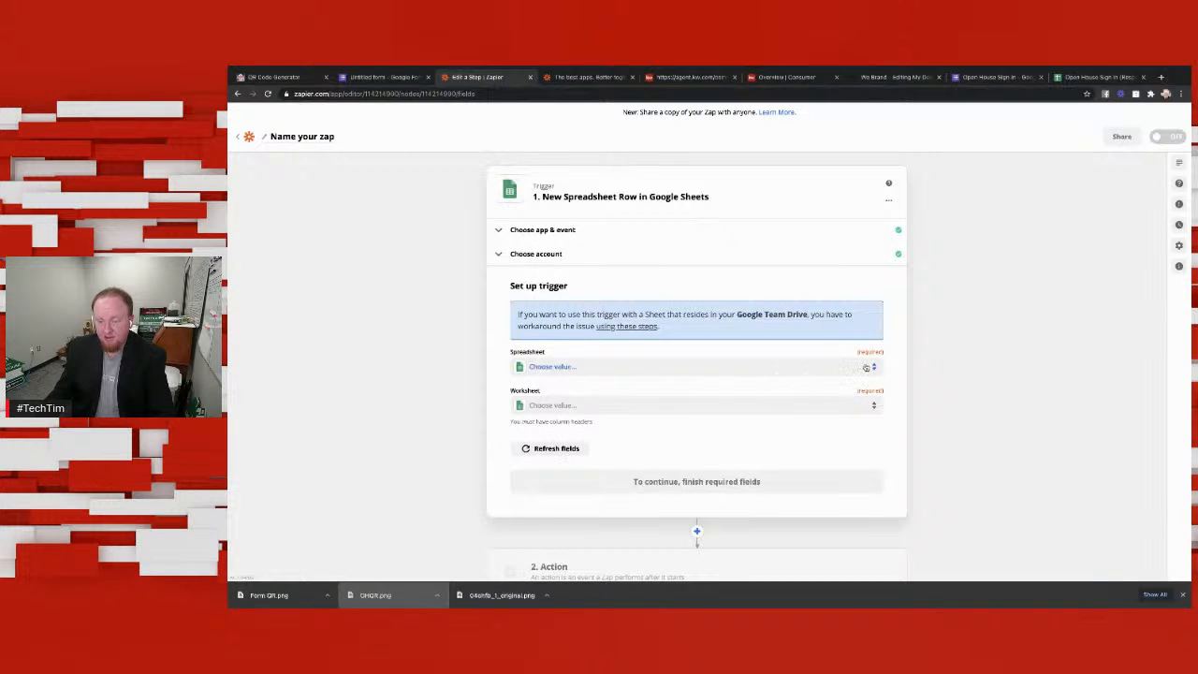
# Step: Set the trigger's spreadsheet to Open House New and its worksheet to Form Responses 1
pyautogui.click(812, 372)
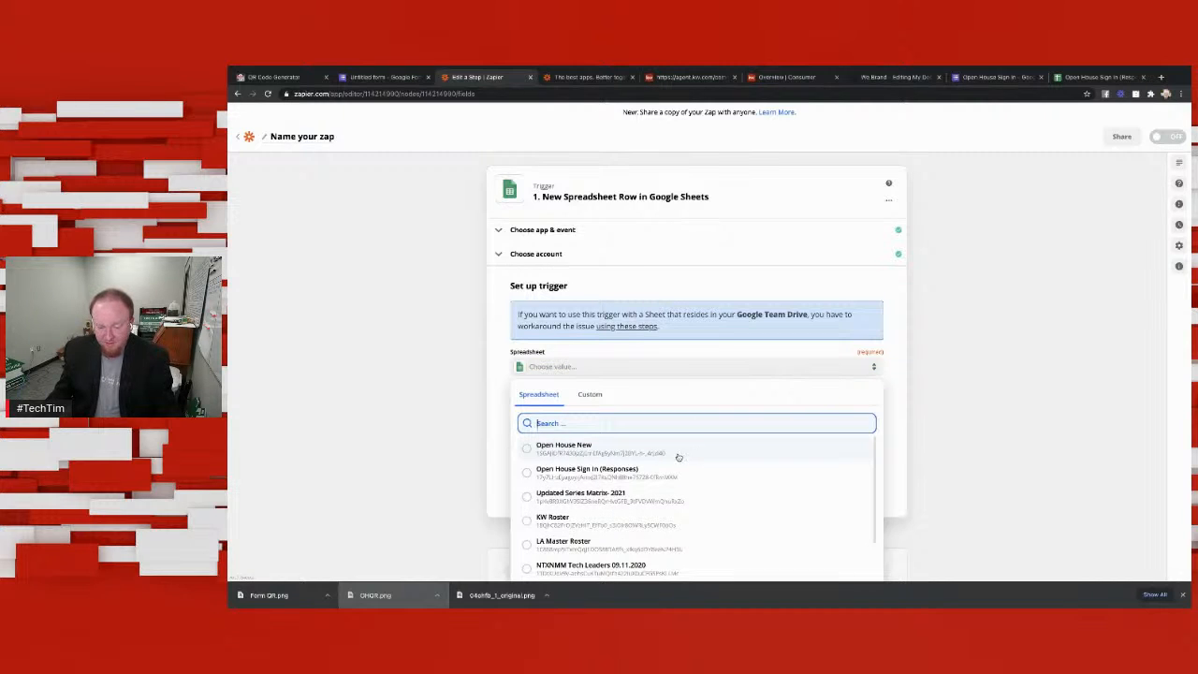
pyautogui.click(571, 449)
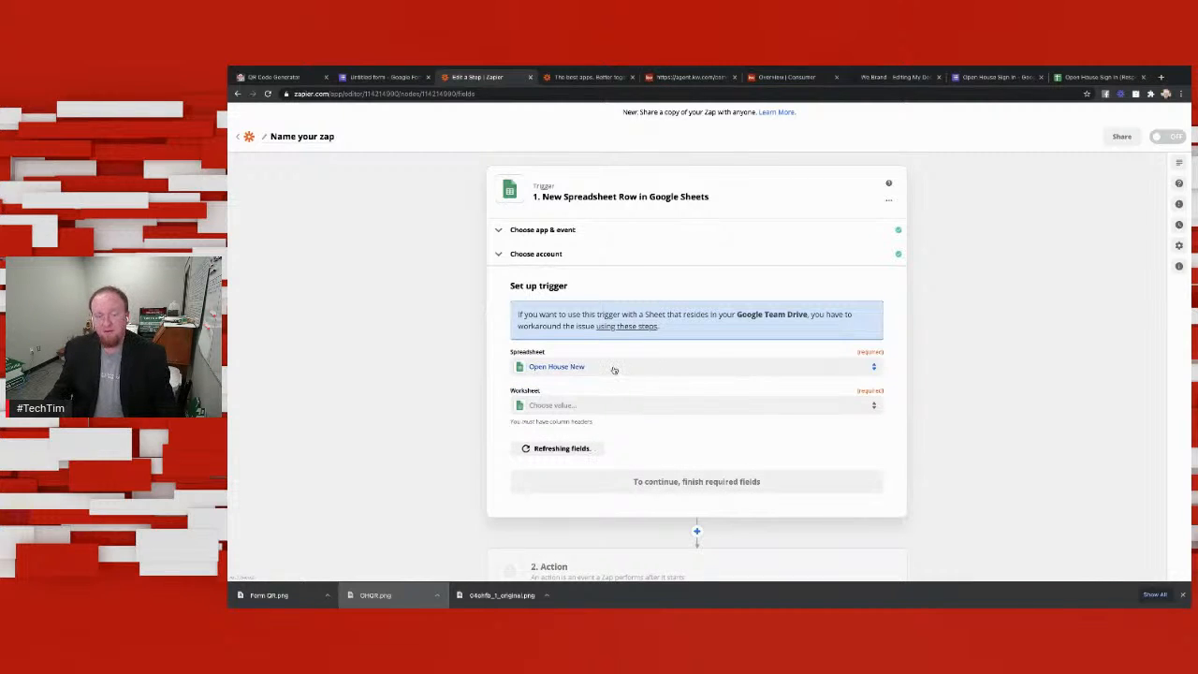
pyautogui.click(666, 413)
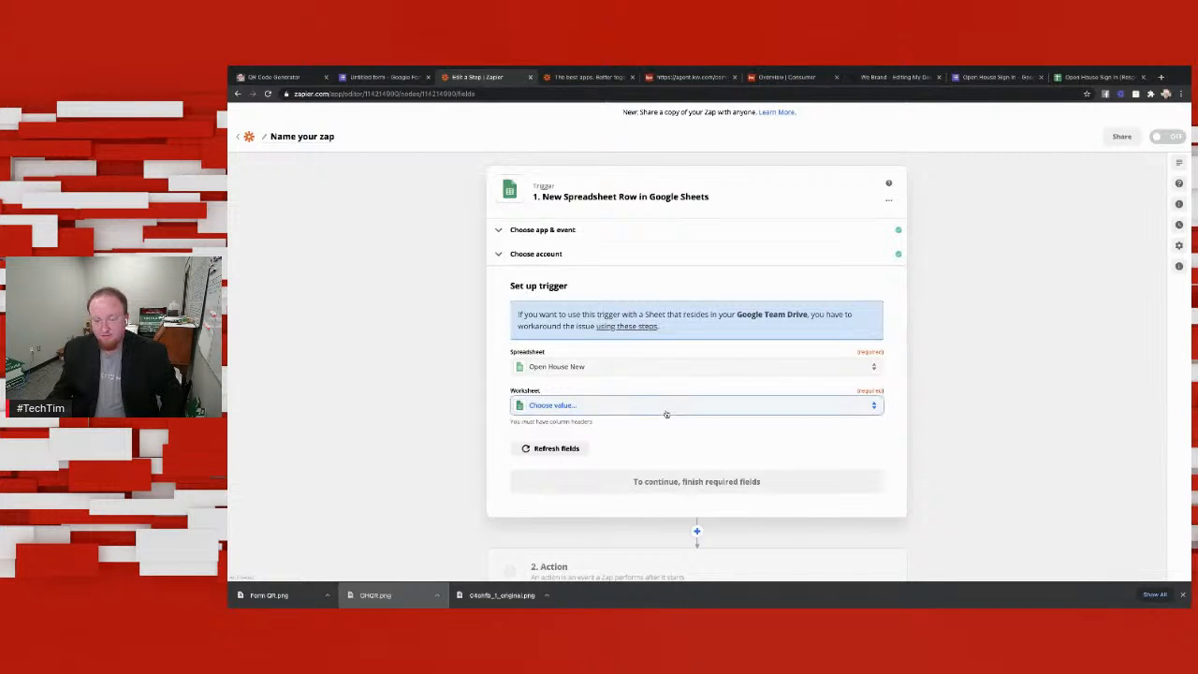
pyautogui.click(563, 486)
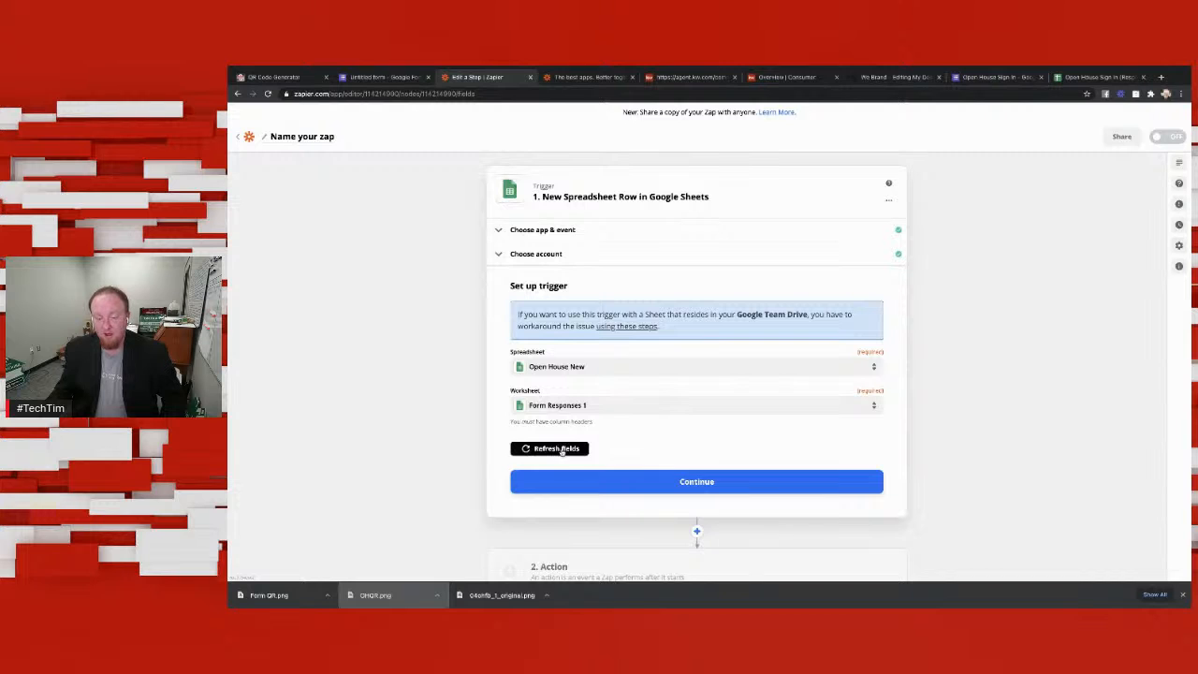
pyautogui.scroll(-2, 784, 457)
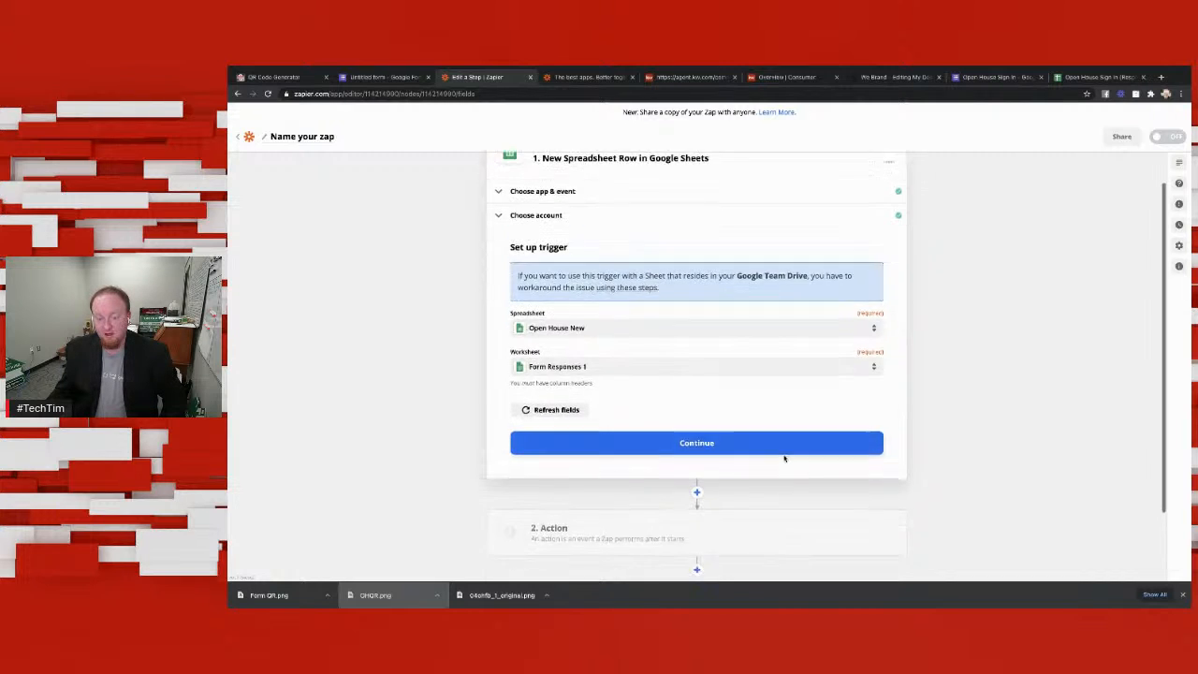
pyautogui.scroll(2, 784, 457)
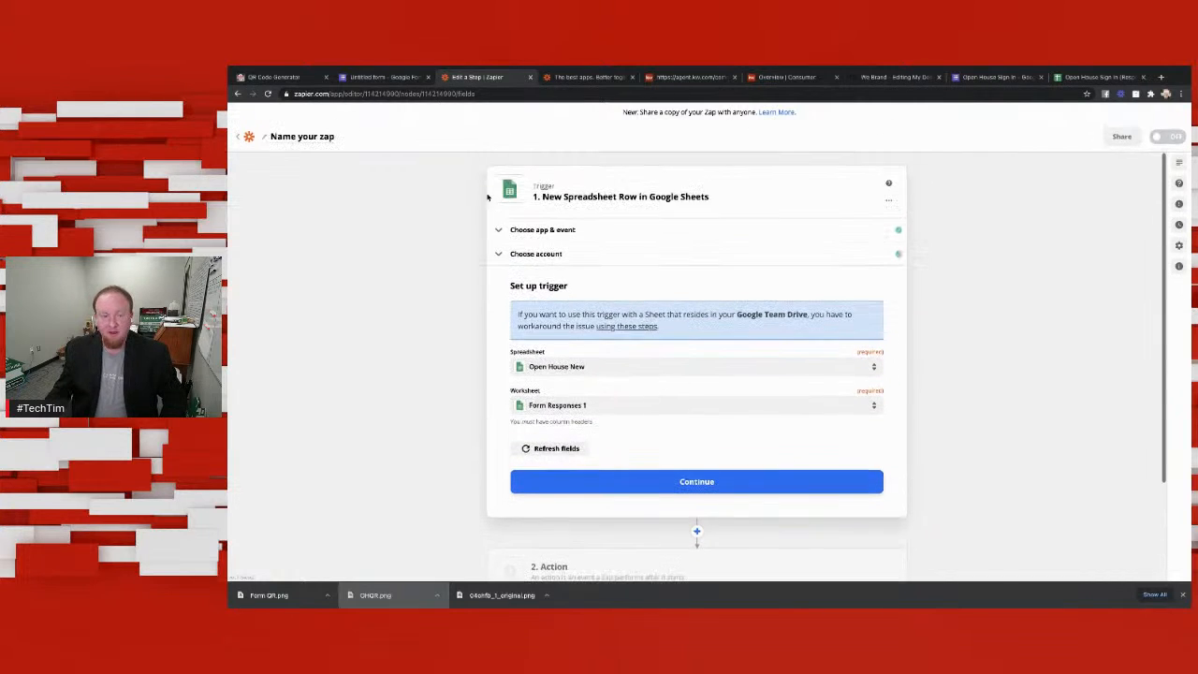
pyautogui.click(379, 77)
pyautogui.click(595, 286)
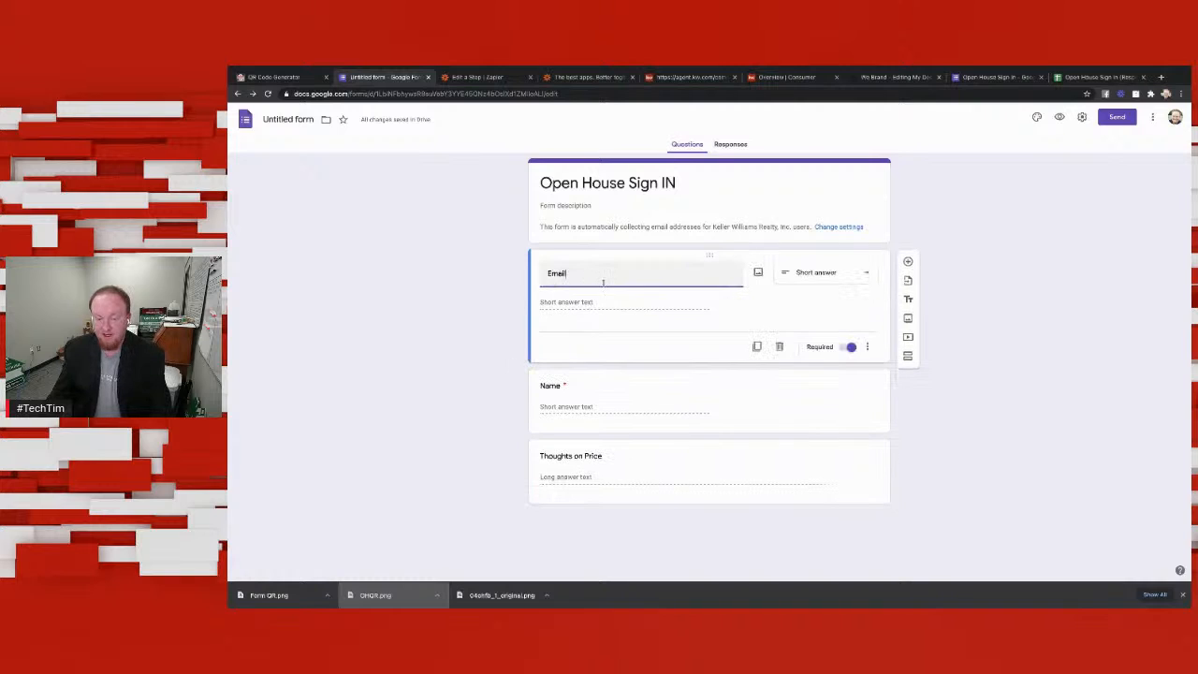
pyautogui.write('tim')
pyautogui.press('BackSpace')
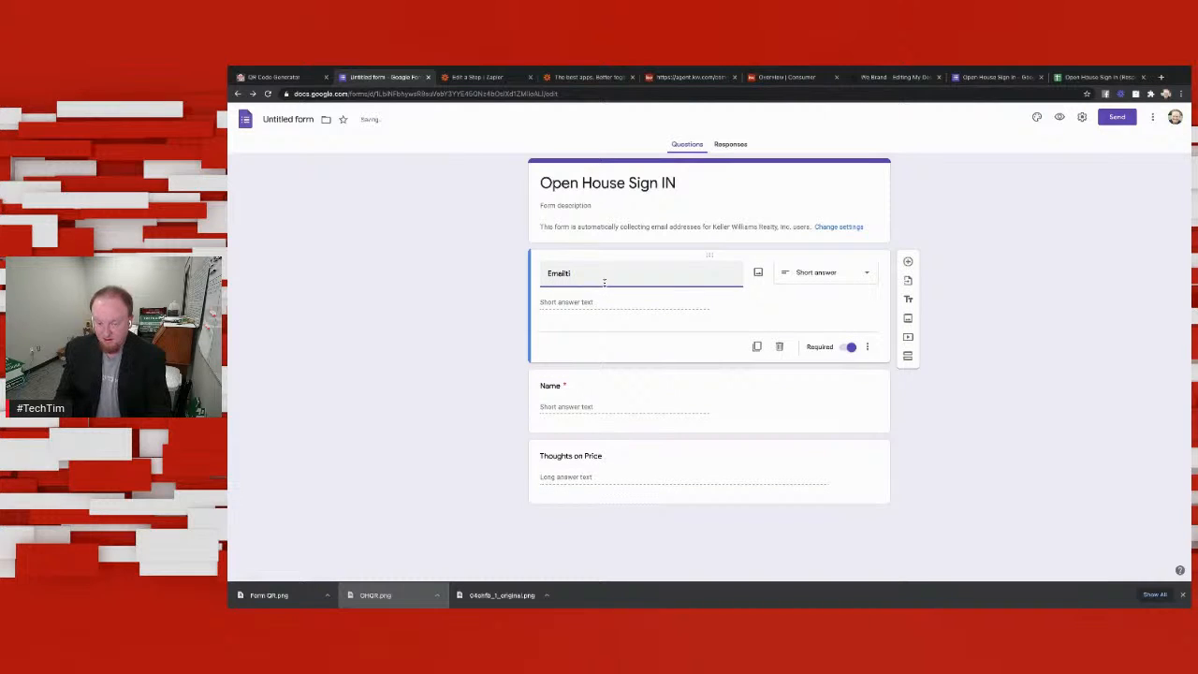
pyautogui.press('BackSpace')
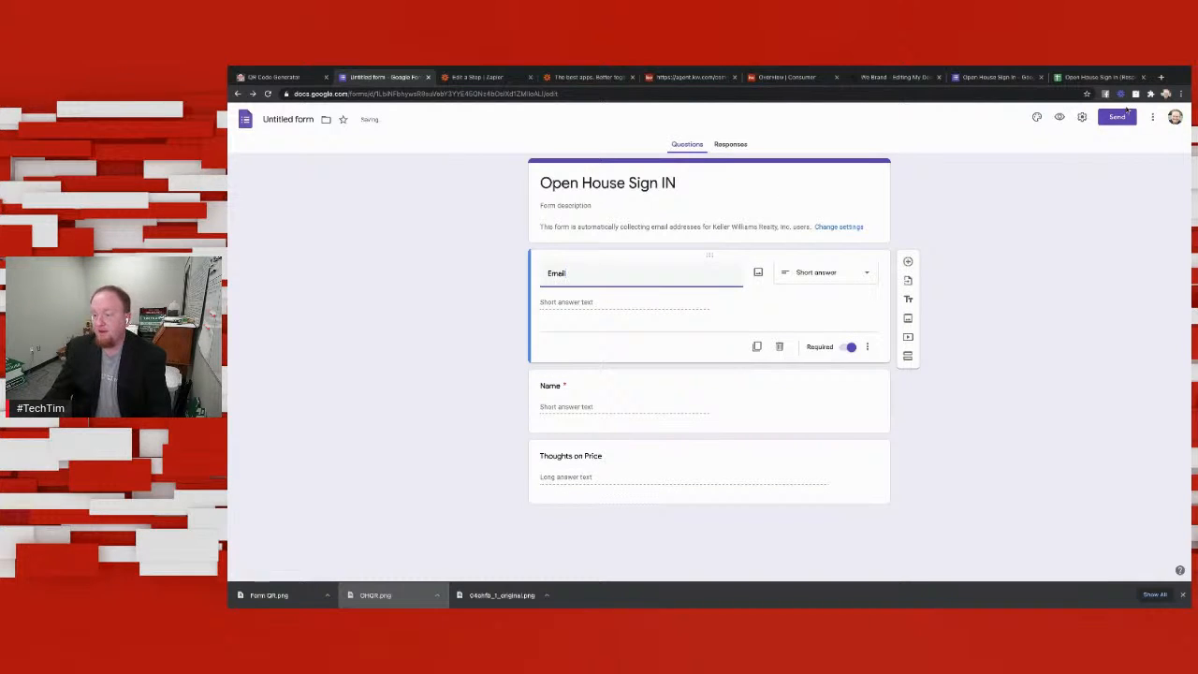
# Step: Close the older Open House Sign In form and return to the untitled form
pyautogui.click(993, 78)
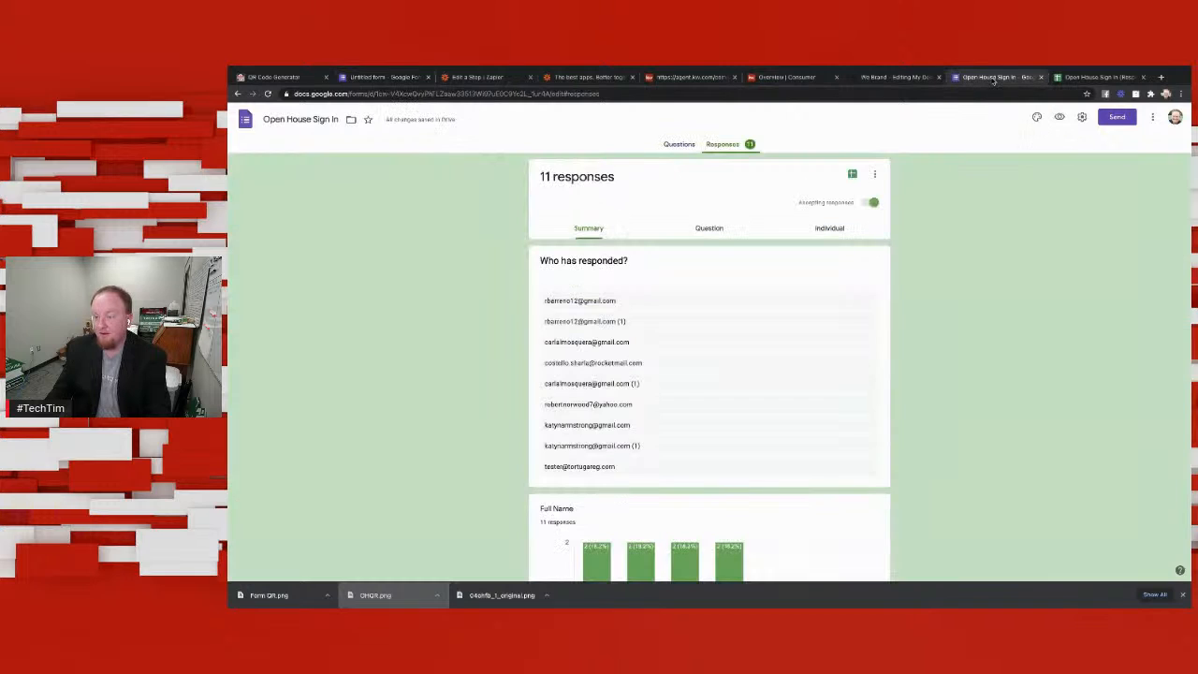
pyautogui.click(1041, 76)
pyautogui.click(390, 76)
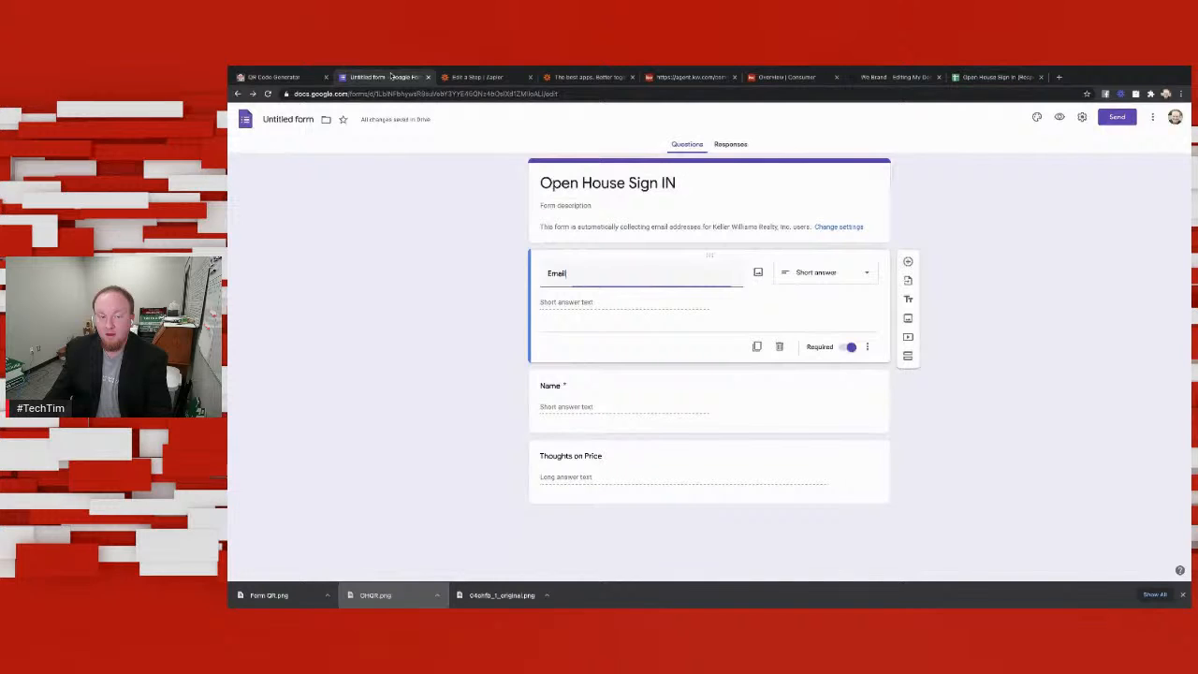
# Step: Open the copied form link in a new browser tab and submit a test response with email, name and "awesome" for Thoughts on Price
pyautogui.click(1058, 77)
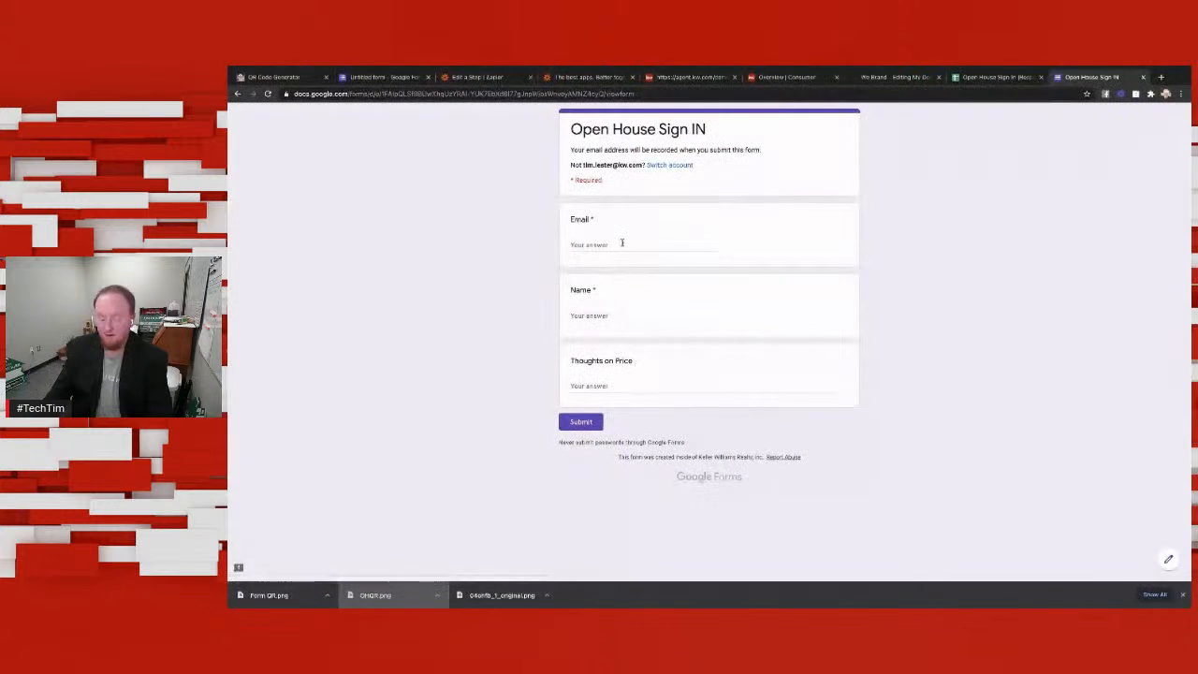
pyautogui.click(622, 243)
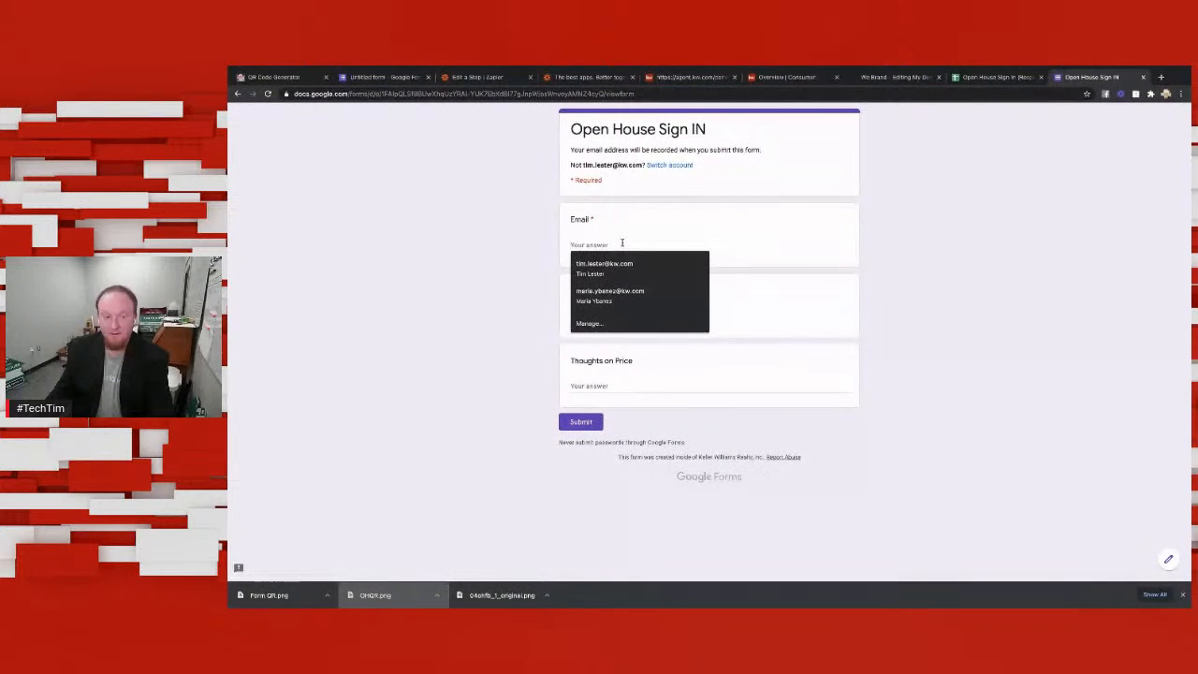
pyautogui.click(604, 266)
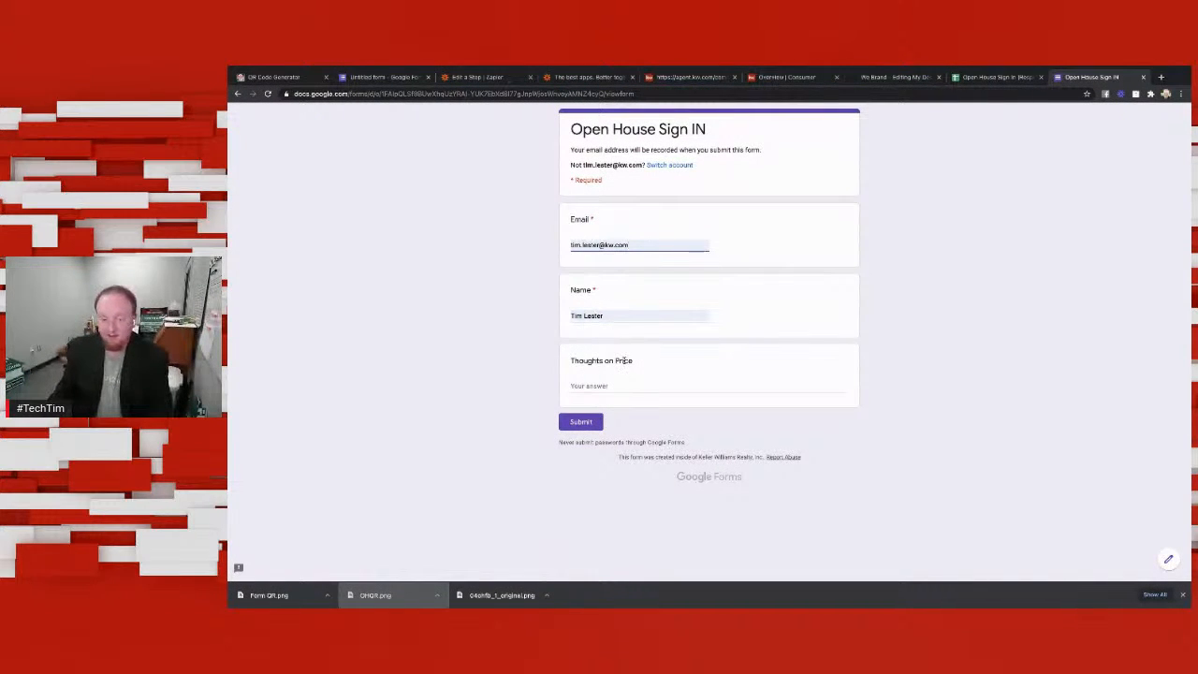
pyautogui.click(623, 381)
pyautogui.write('awesome')
pyautogui.click(581, 421)
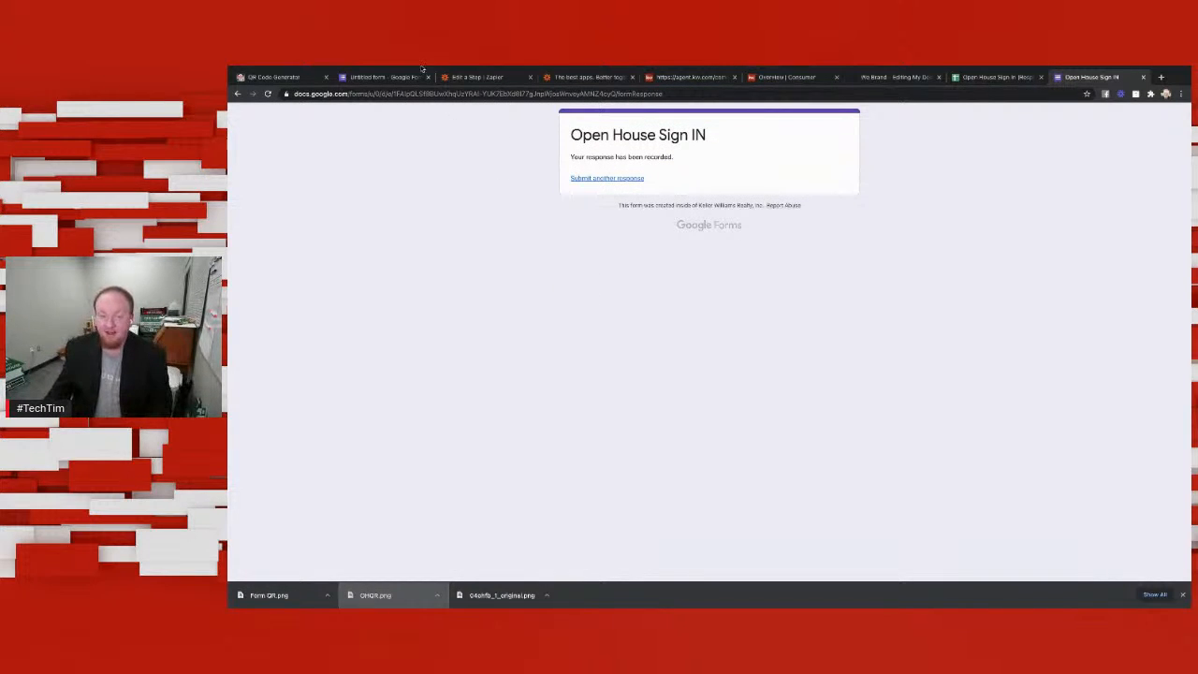
# Step: Go from the Open House Sign In (Responses) spreadsheet to the Google Docs home page and switch to the Google Sheets file list
pyautogui.click(989, 77)
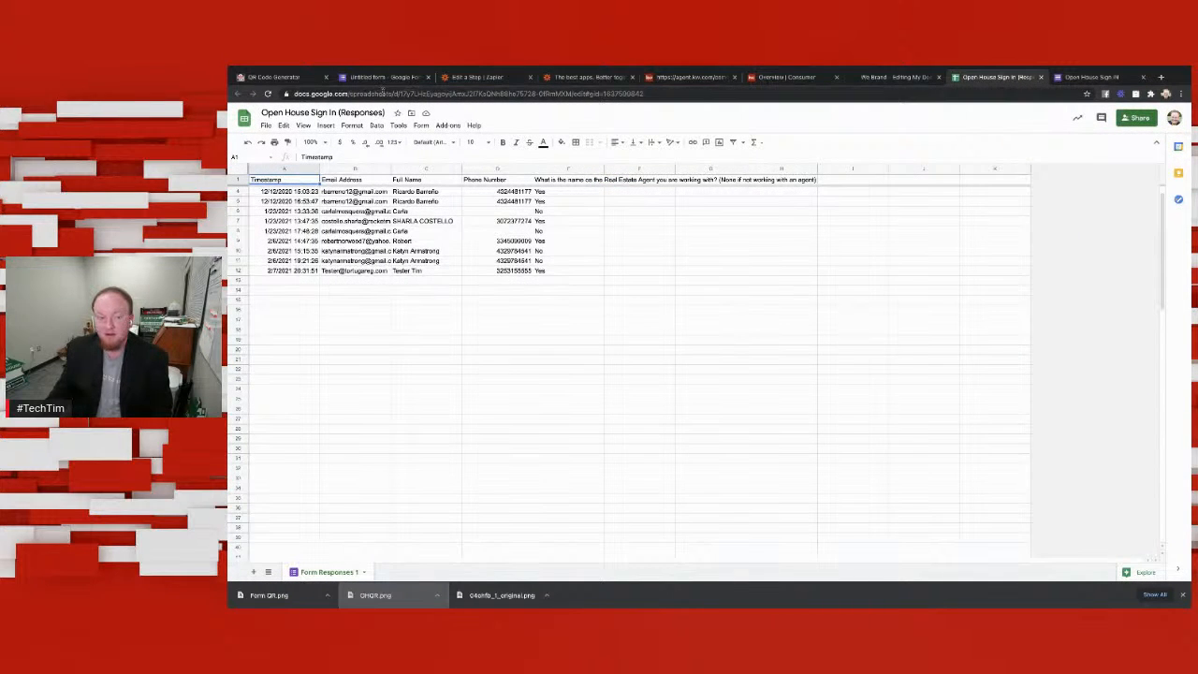
pyautogui.moveTo(666, 94); pyautogui.dragTo(368, 94)
pyautogui.press('BackSpace')
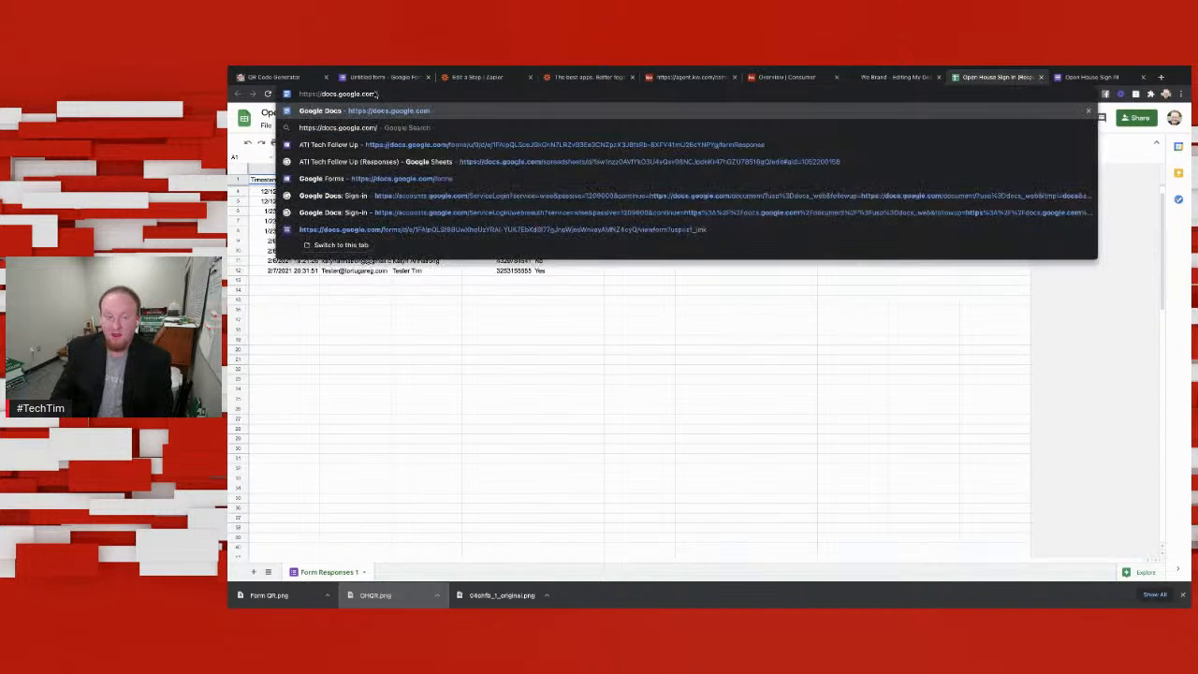
pyautogui.press('Return')
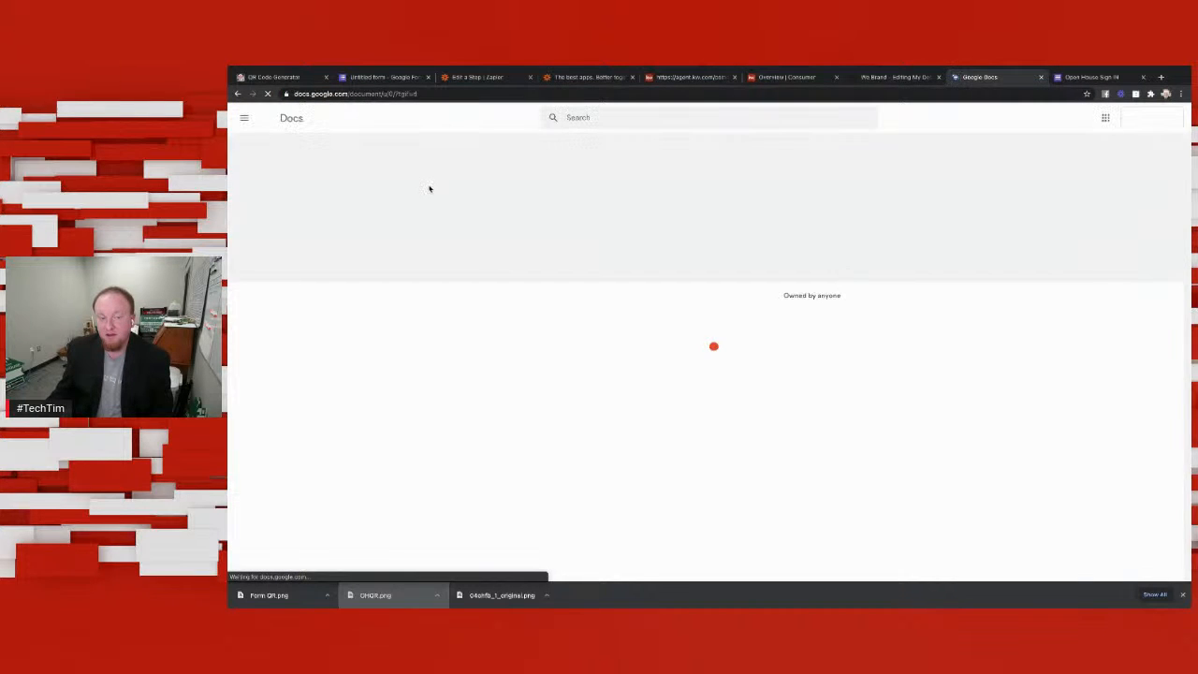
pyautogui.click(246, 122)
pyautogui.click(269, 174)
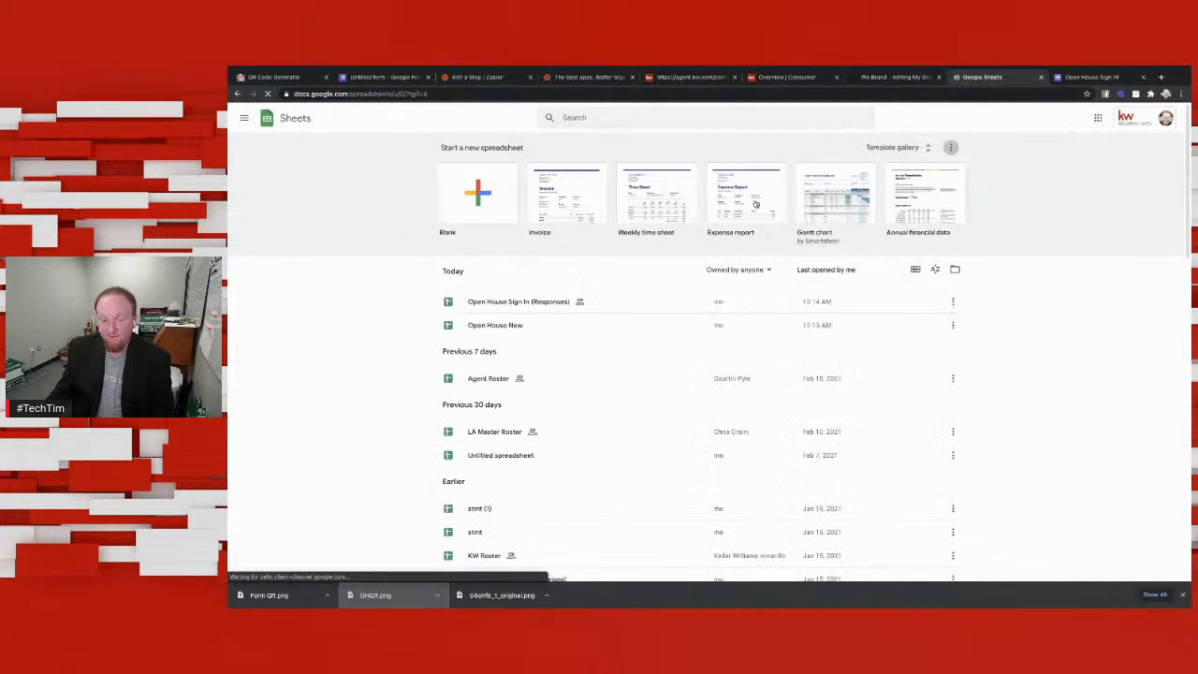
# Step: Open the Open House Sign In (Responses) spreadsheet, go back, and open Open House New to check the test response
pyautogui.click(529, 301)
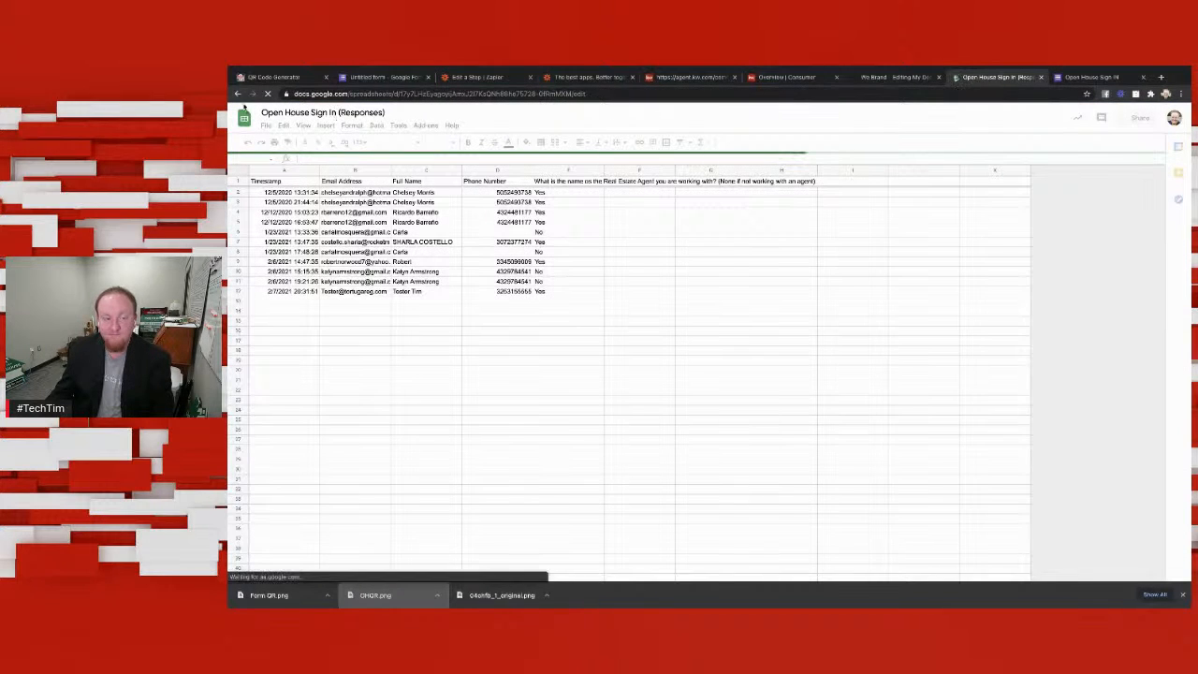
pyautogui.click(238, 95)
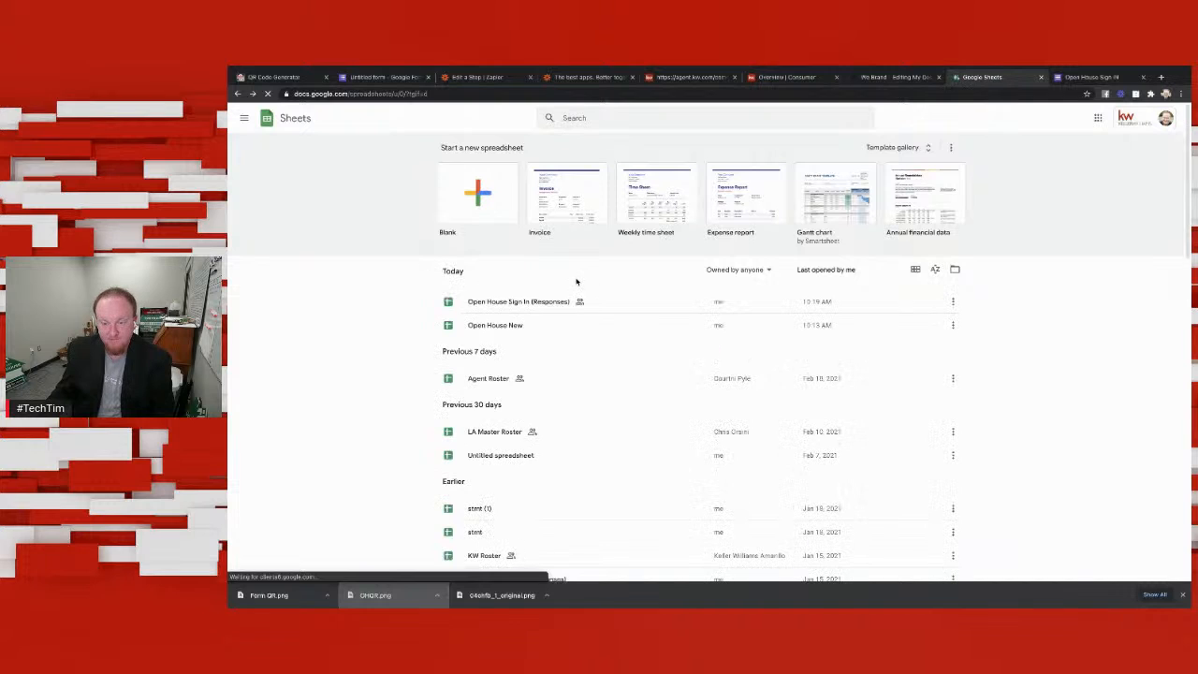
pyautogui.click(504, 325)
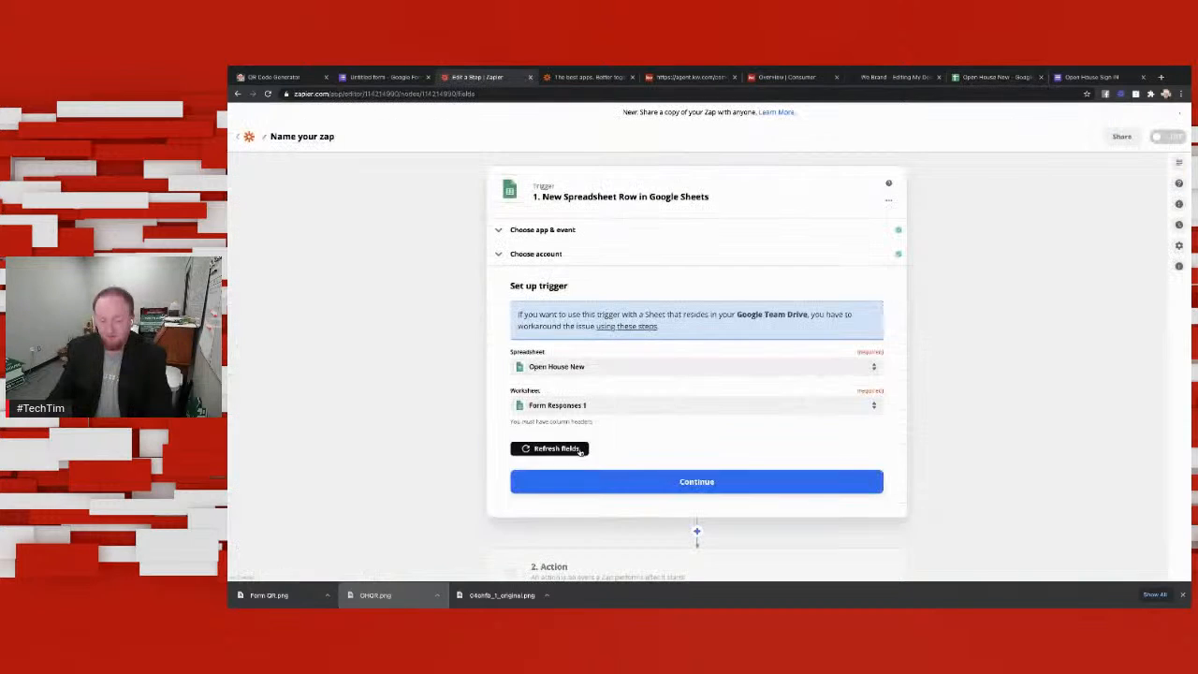
# Step: Switch back to the Zap editor, refresh the trigger fields and test the New Spreadsheet Row trigger
pyautogui.click(552, 448)
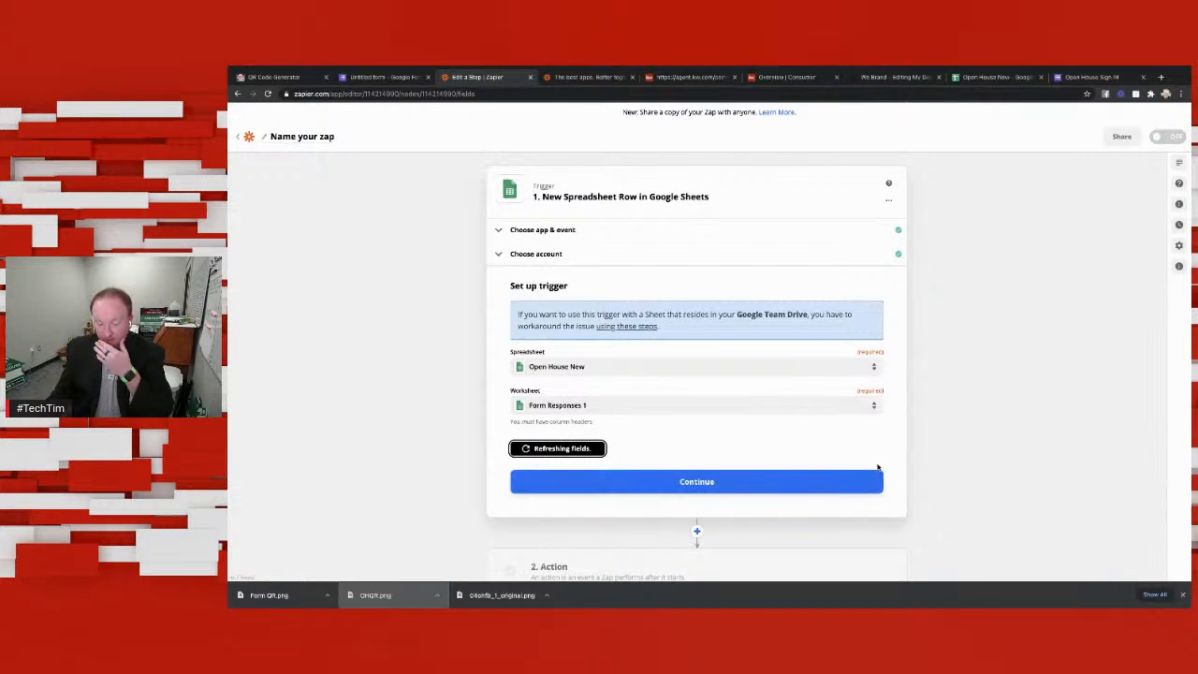
pyautogui.scroll(-2, 766, 482)
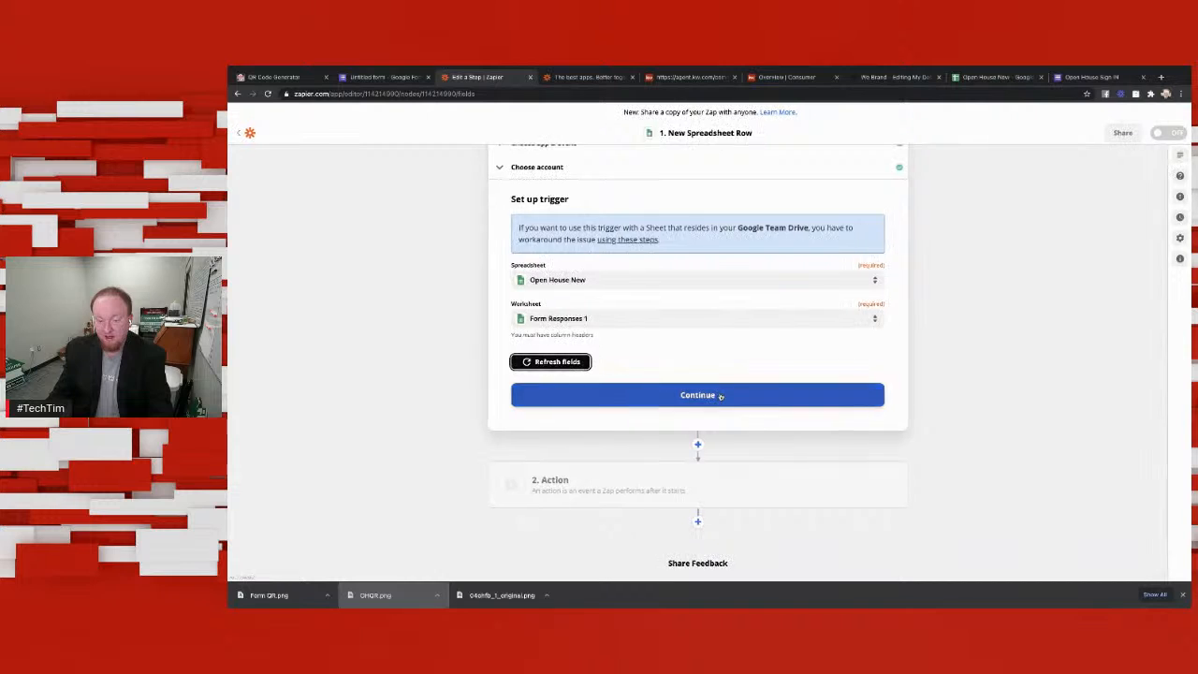
pyautogui.click(718, 394)
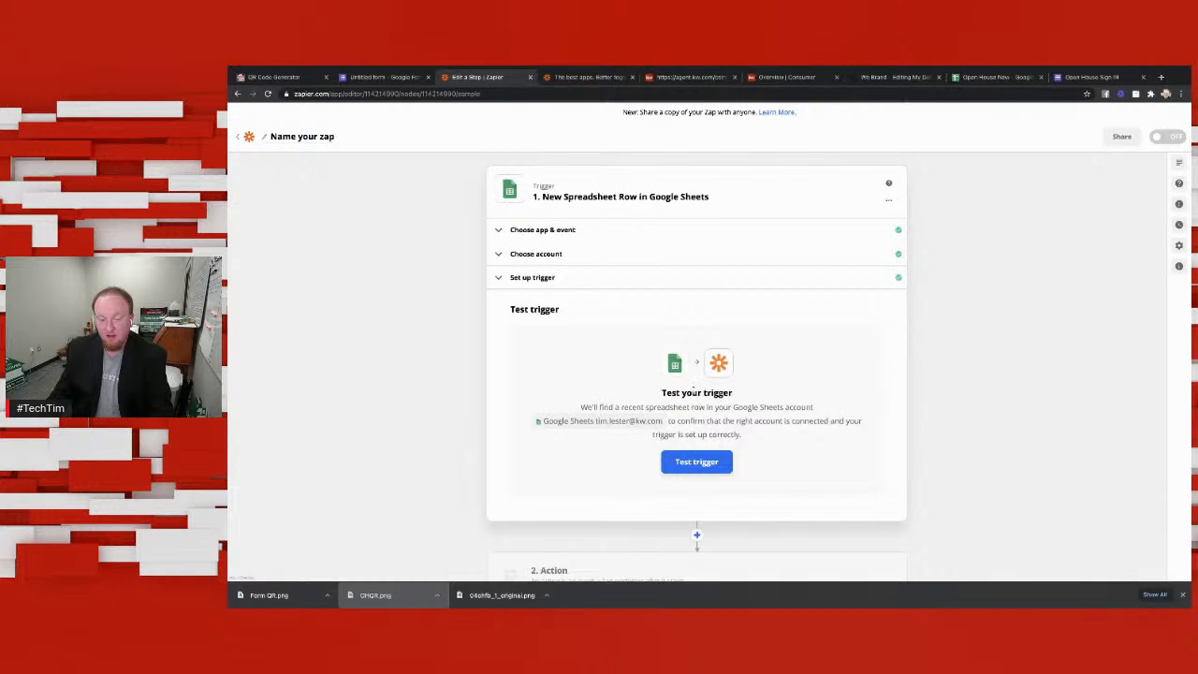
pyautogui.scroll(-2, 701, 386)
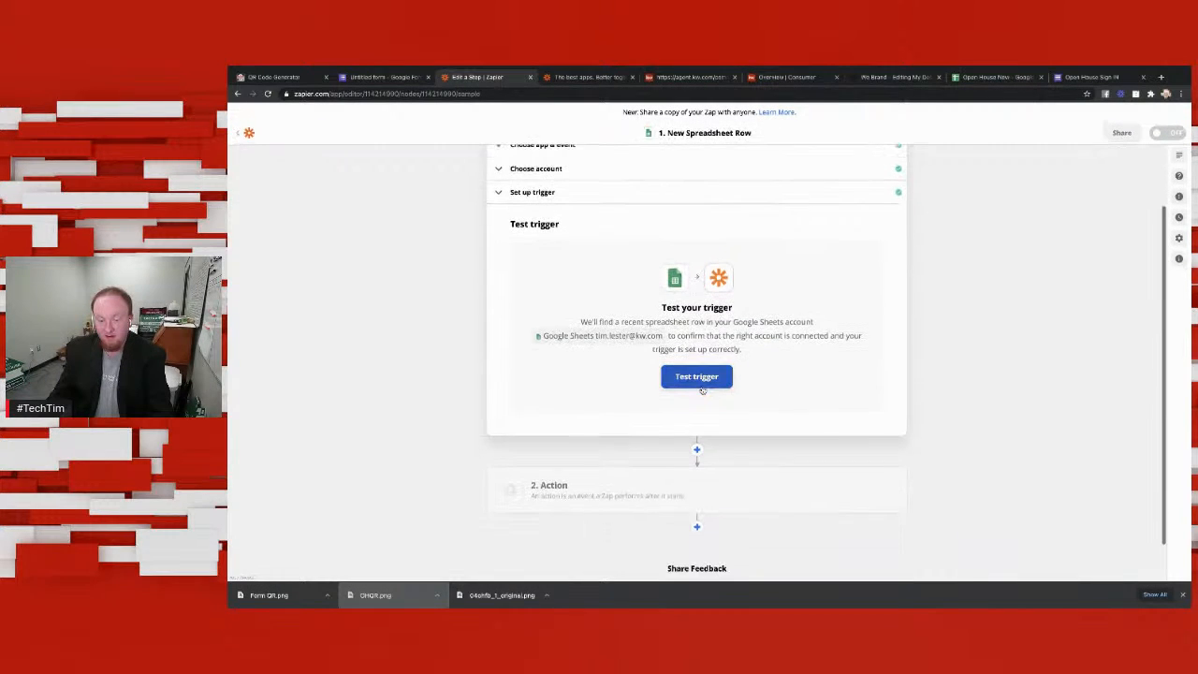
pyautogui.click(702, 367)
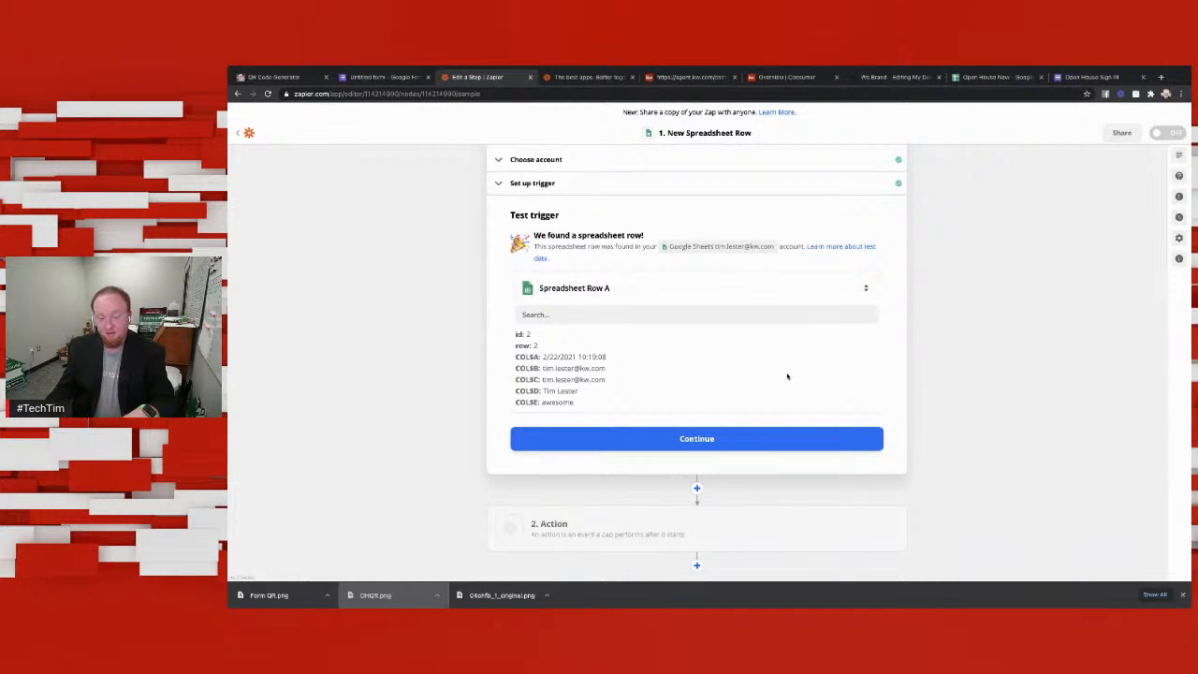
# Step: Accept the found spreadsheet row and add a Keller Williams Command action with the Create Contact event
pyautogui.scroll(-1, 550, 346)
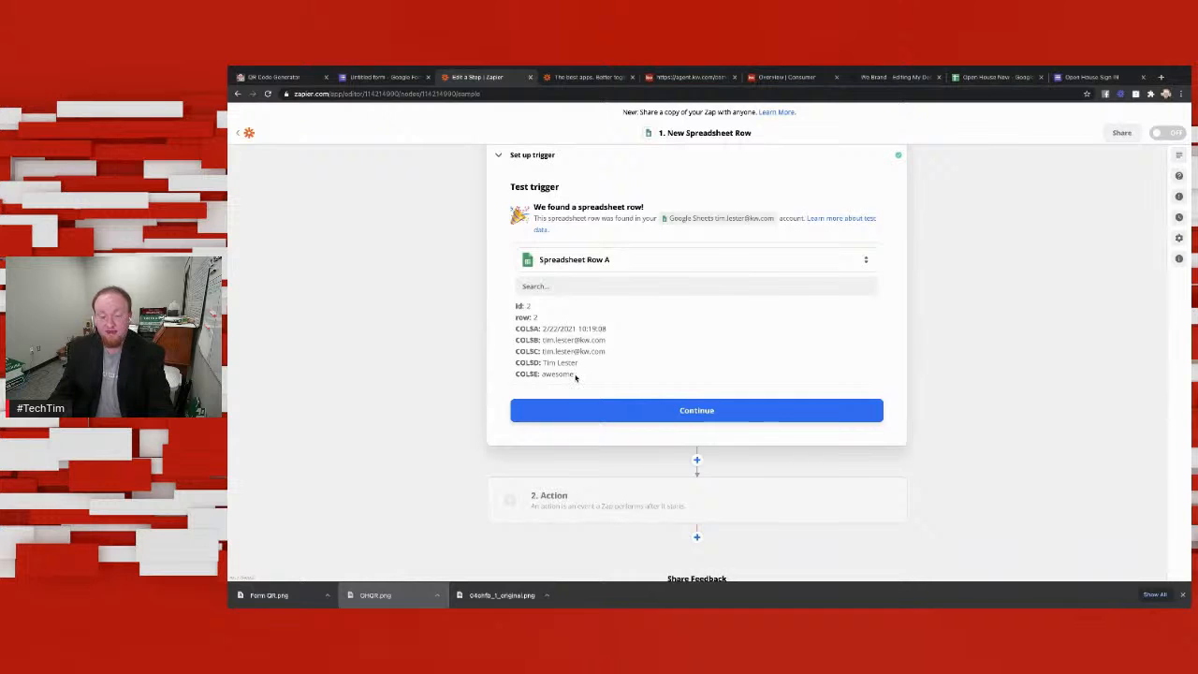
pyautogui.click(645, 410)
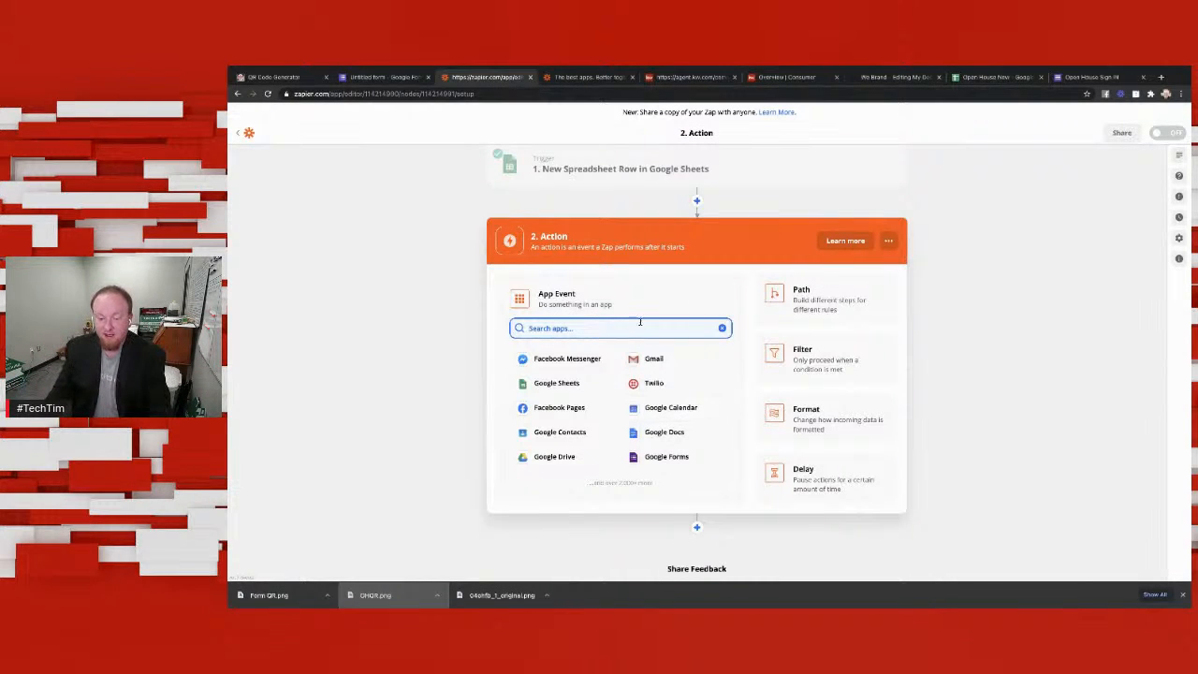
pyautogui.write('command')
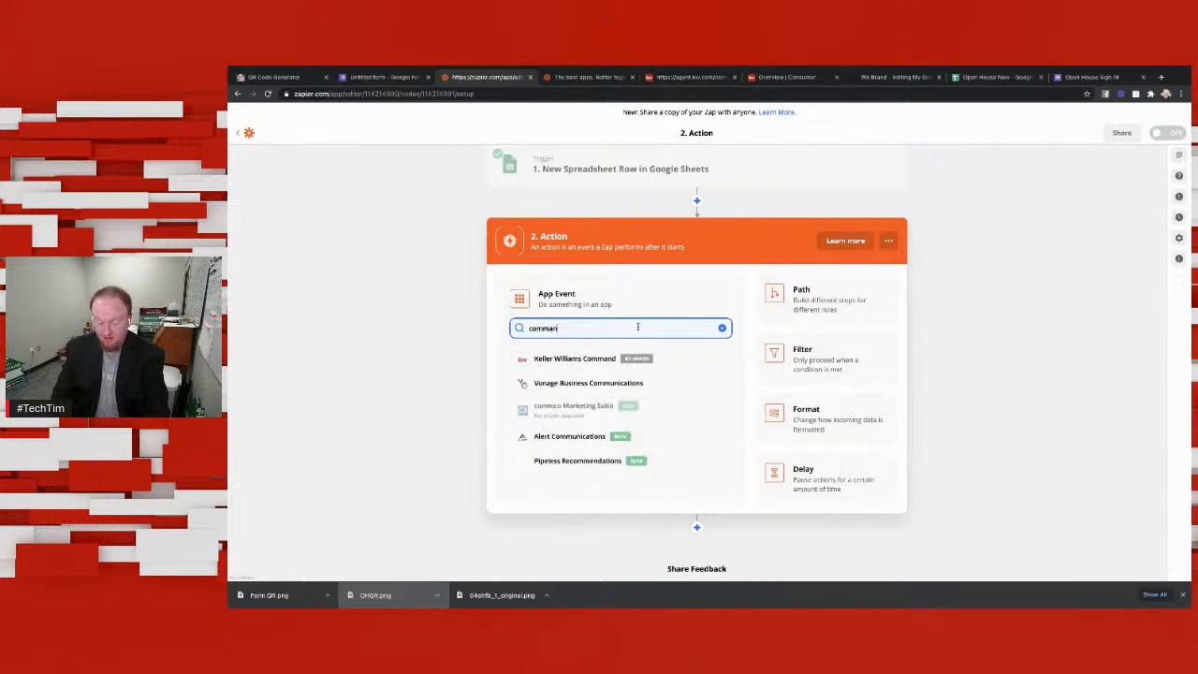
pyautogui.click(605, 359)
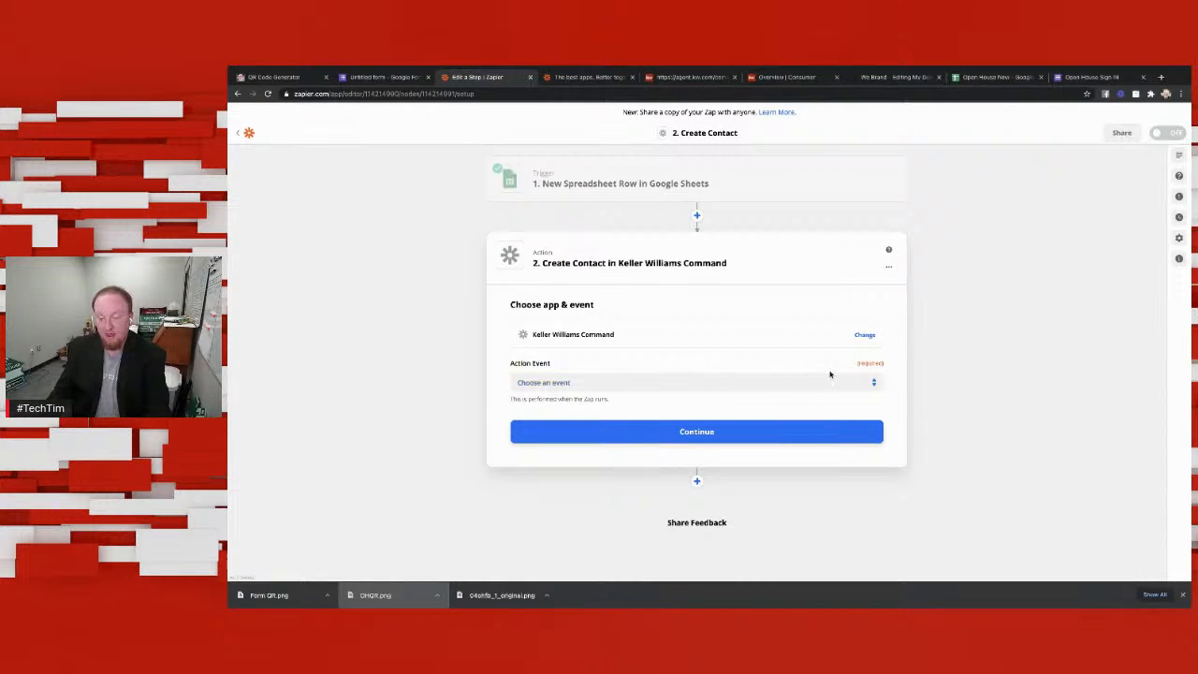
pyautogui.click(862, 381)
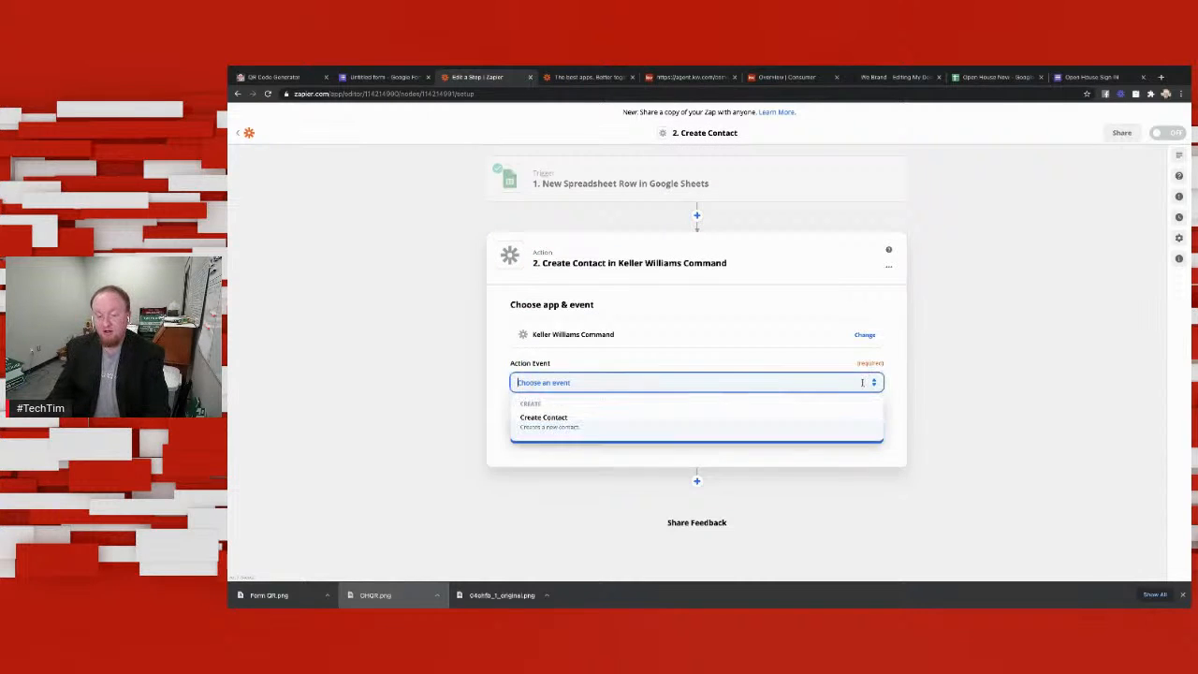
pyautogui.click(558, 417)
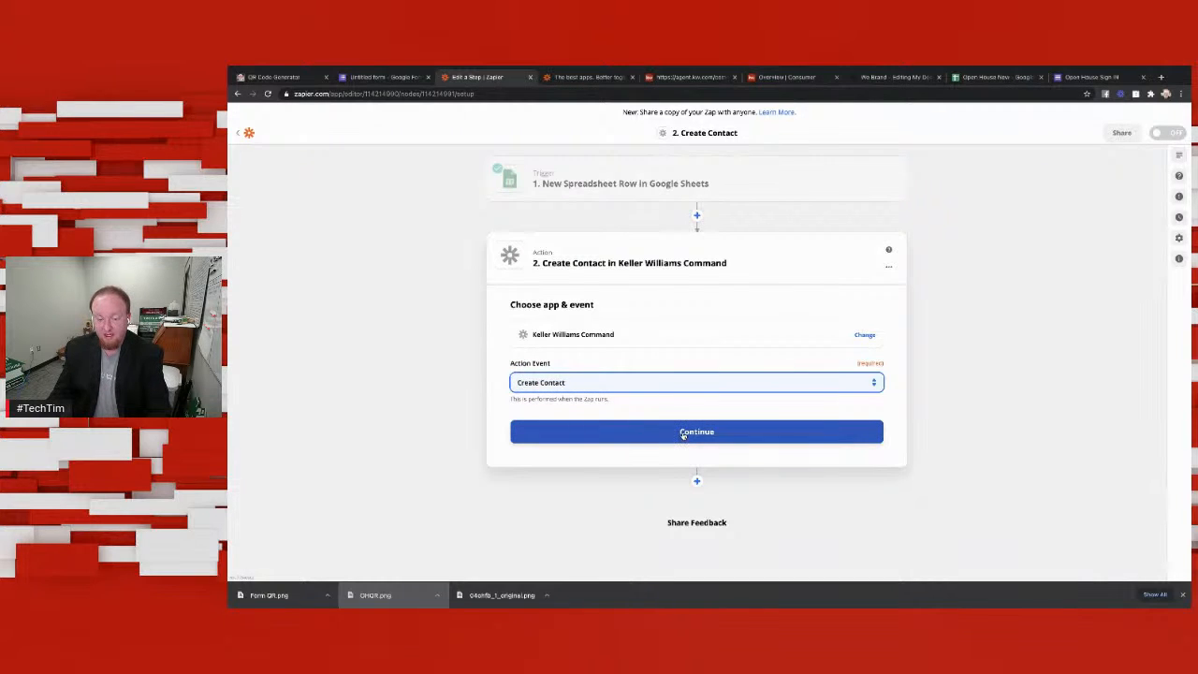
pyautogui.click(683, 432)
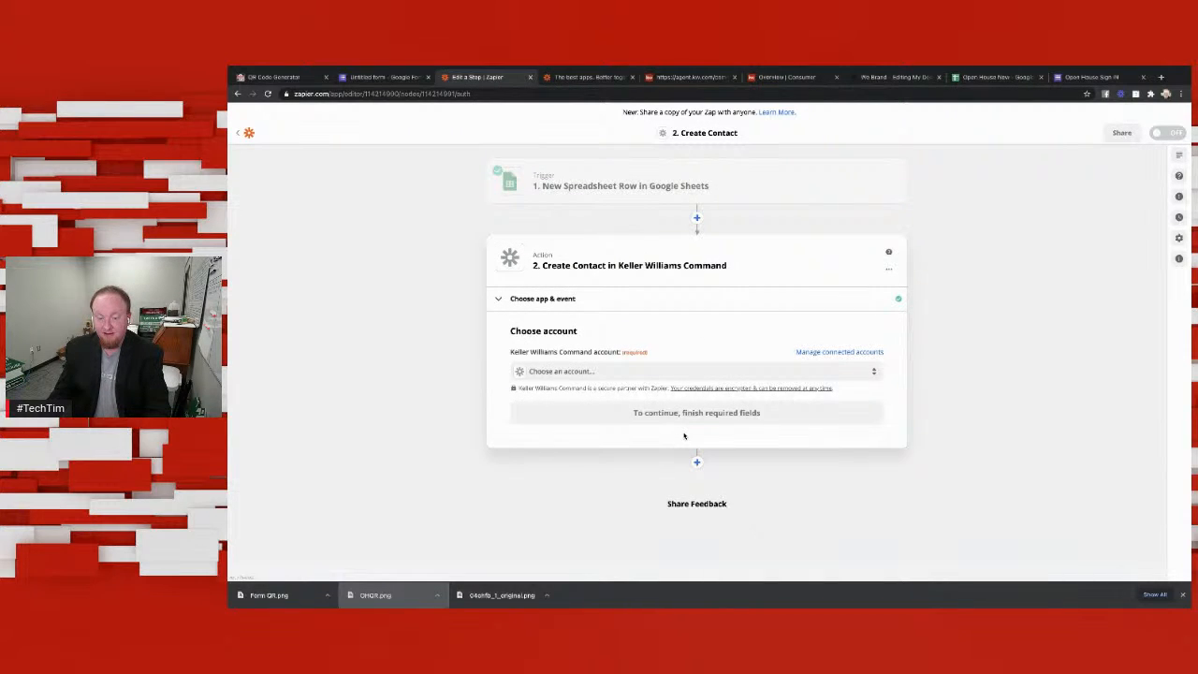
# Step: Select the existing Keller Williams Command account for the action and continue to its setup
pyautogui.click(692, 375)
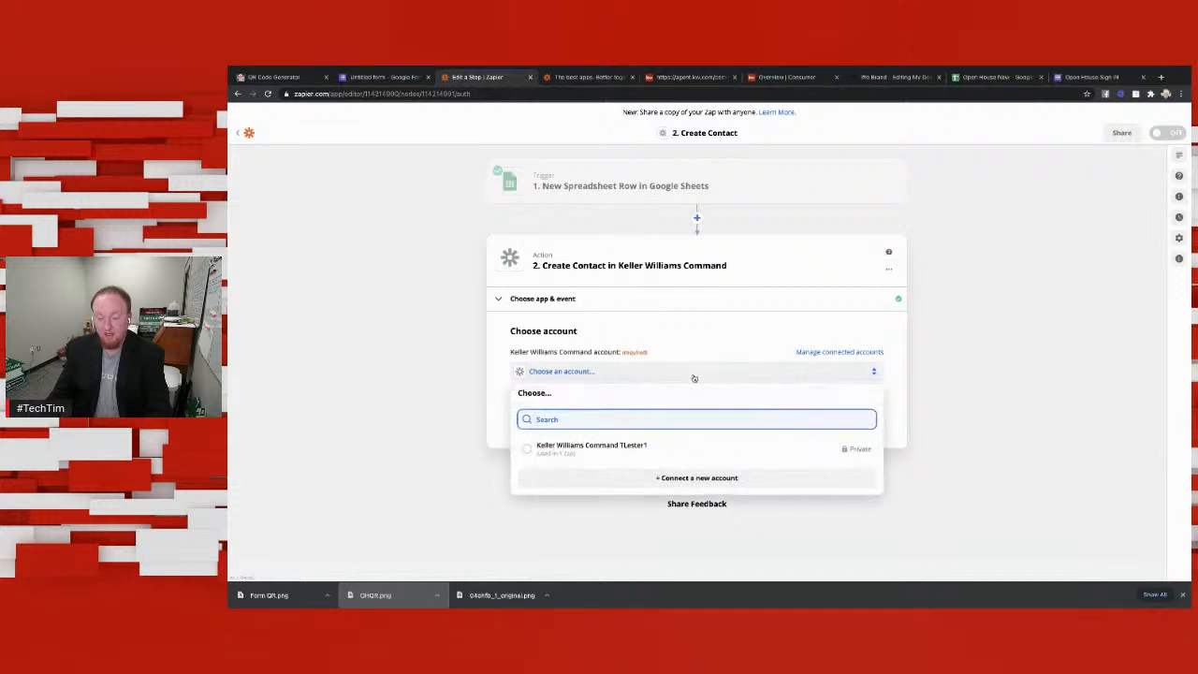
pyautogui.click(635, 448)
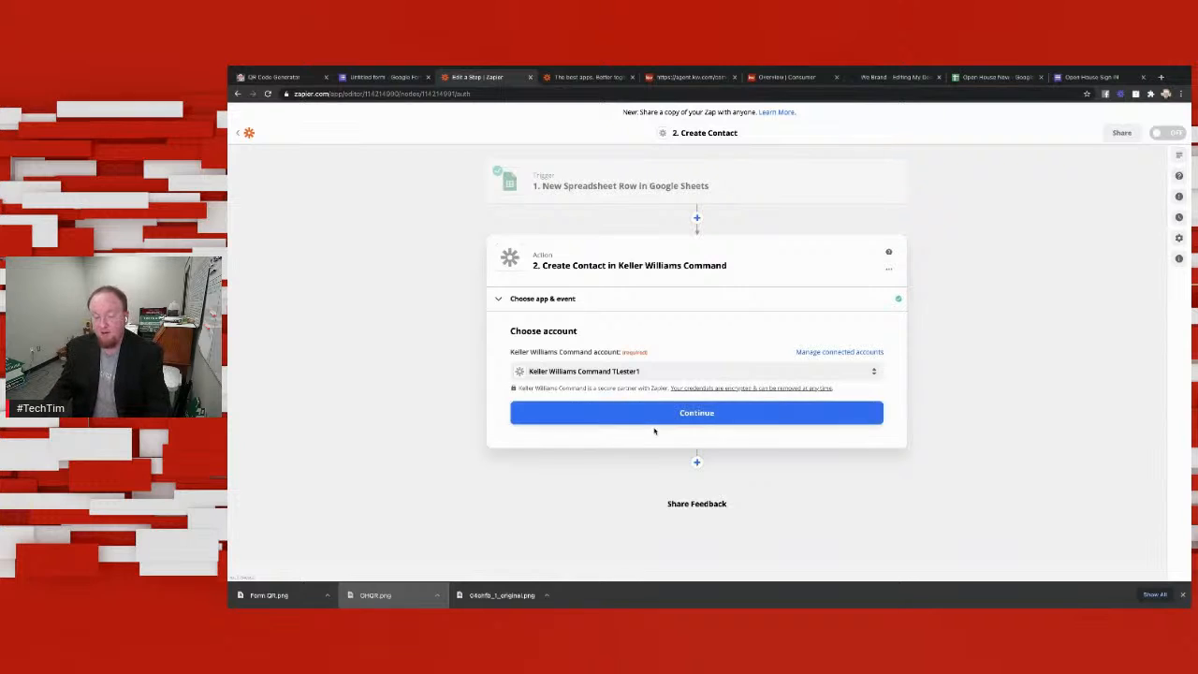
pyautogui.click(679, 421)
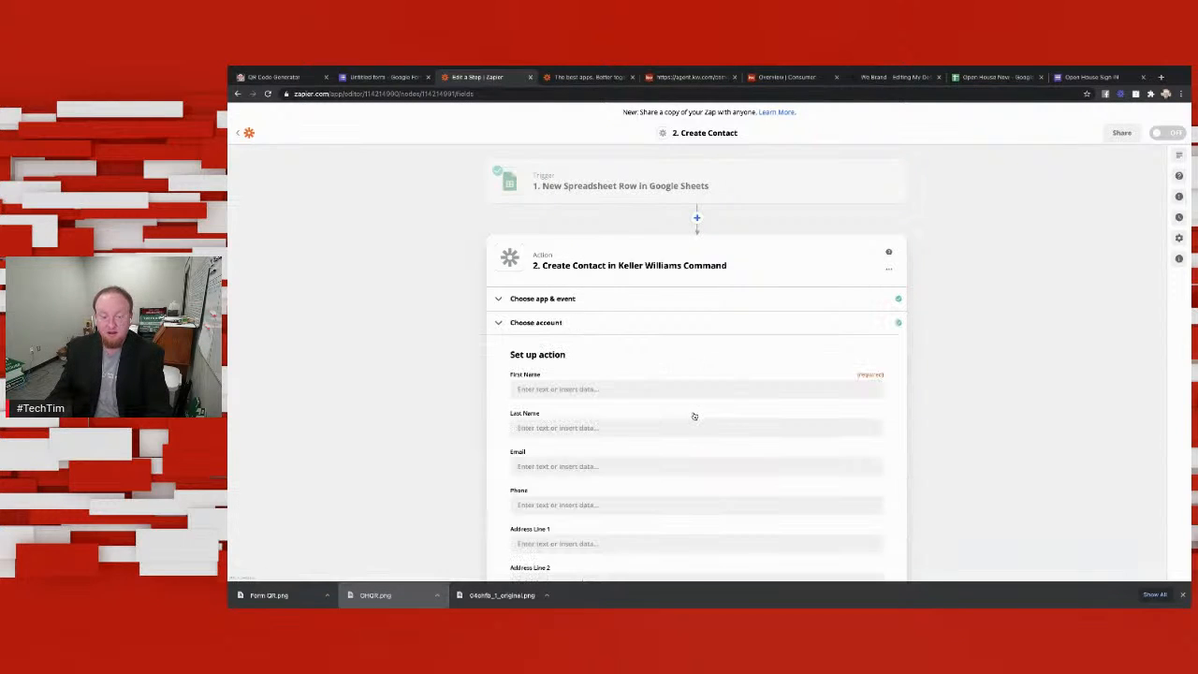
# Step: Map the contact's First Name to the spreadsheet's Name field and Email to the Email Address field
pyautogui.click(710, 387)
pyautogui.click(734, 364)
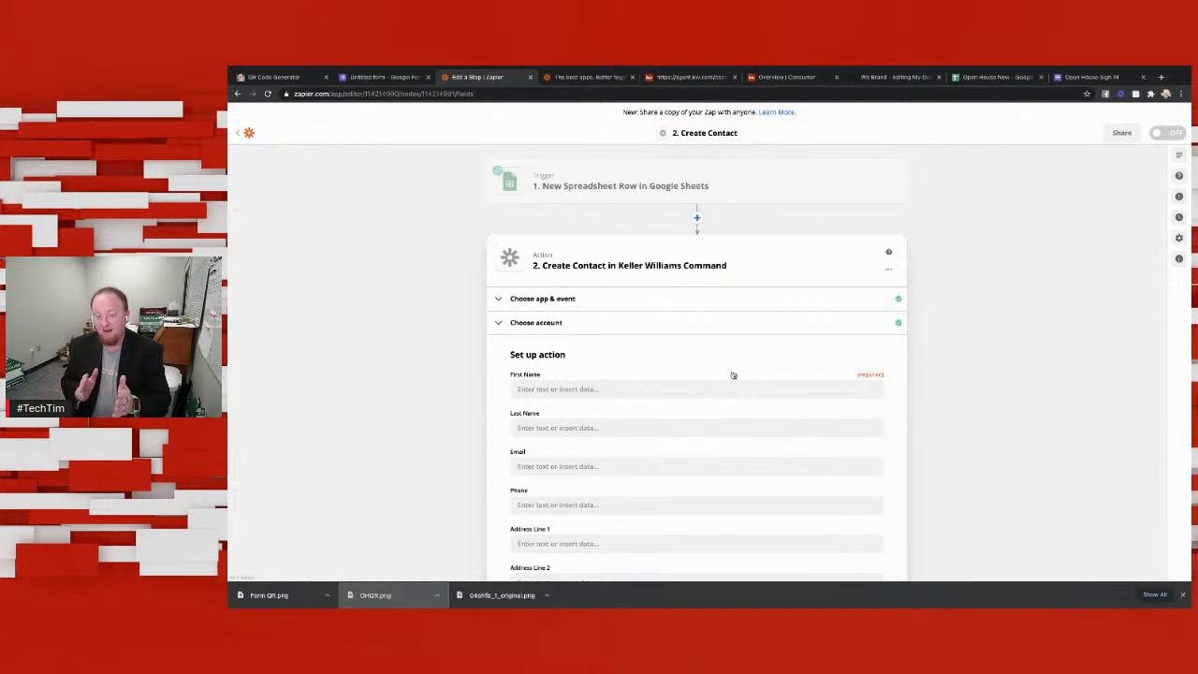
pyautogui.click(703, 389)
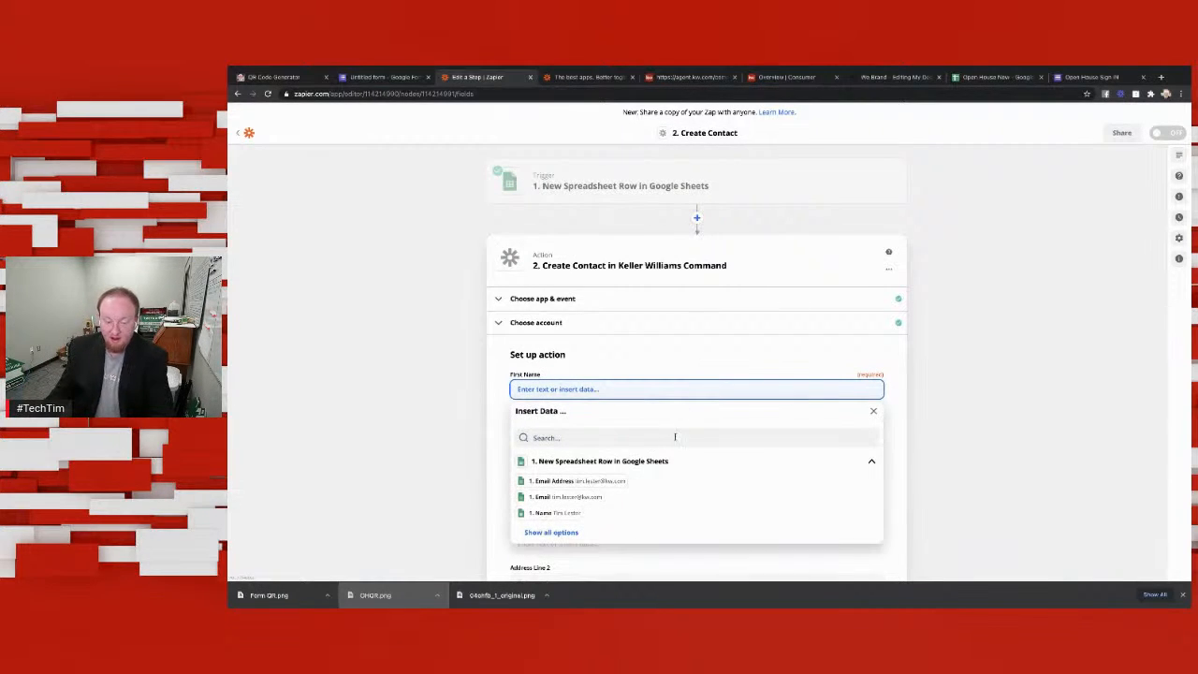
pyautogui.click(571, 514)
pyautogui.click(659, 368)
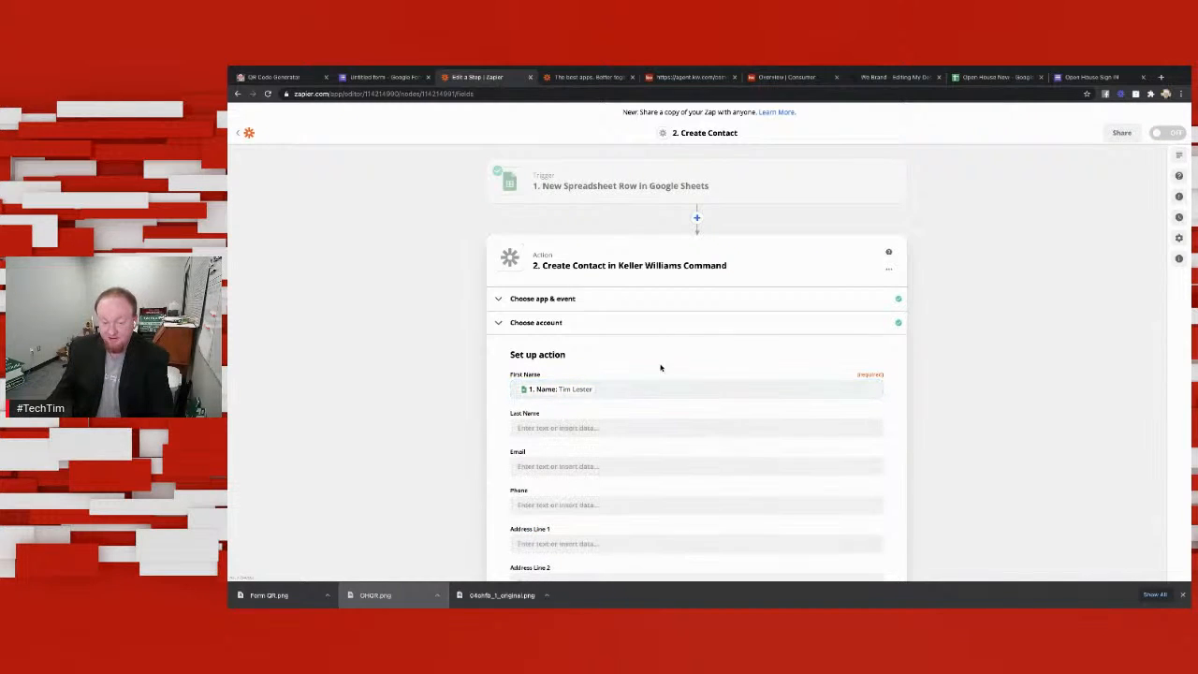
pyautogui.click(612, 449)
pyautogui.scroll(-1, 631, 491)
pyautogui.click(603, 465)
pyautogui.click(698, 310)
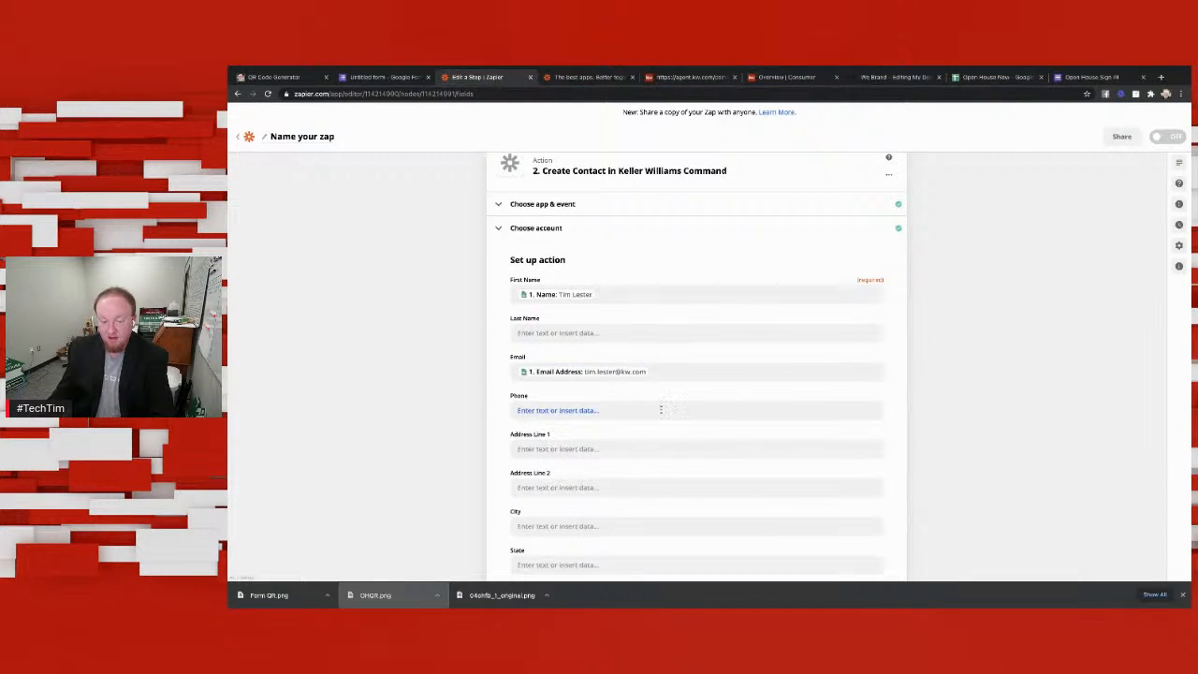
# Step: Examine all spreadsheet fields available for the contact's Phone, and close the list without inserting any
pyautogui.click(661, 410)
pyautogui.scroll(-1, 620, 493)
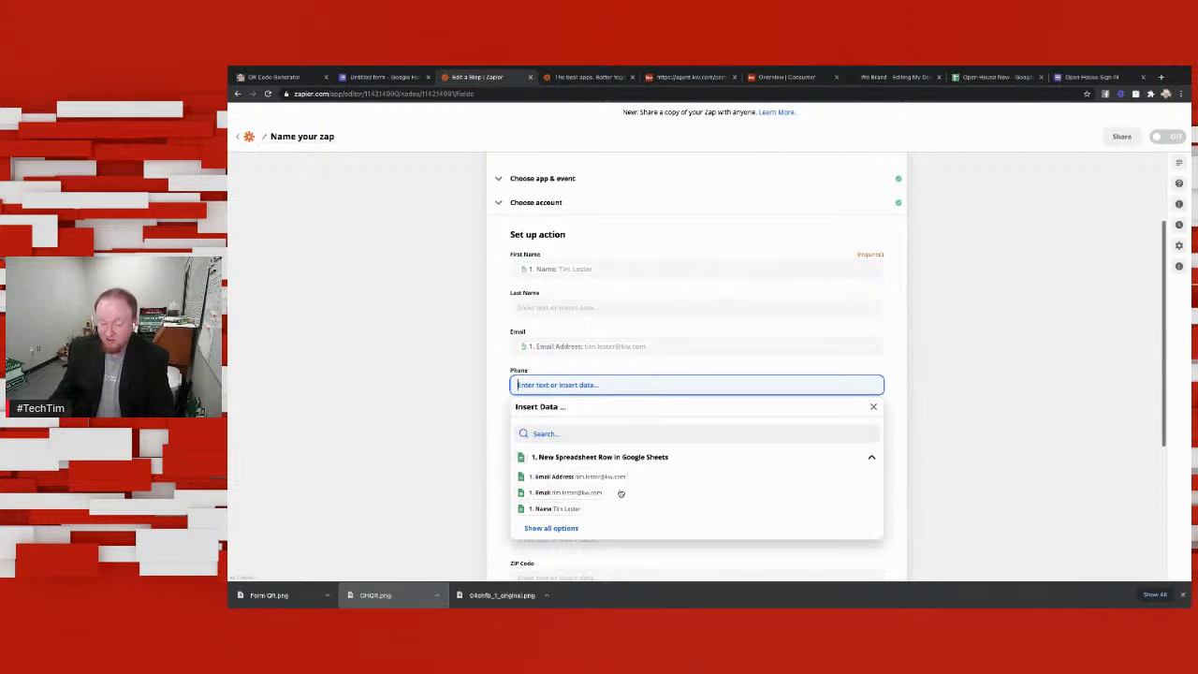
pyautogui.click(551, 528)
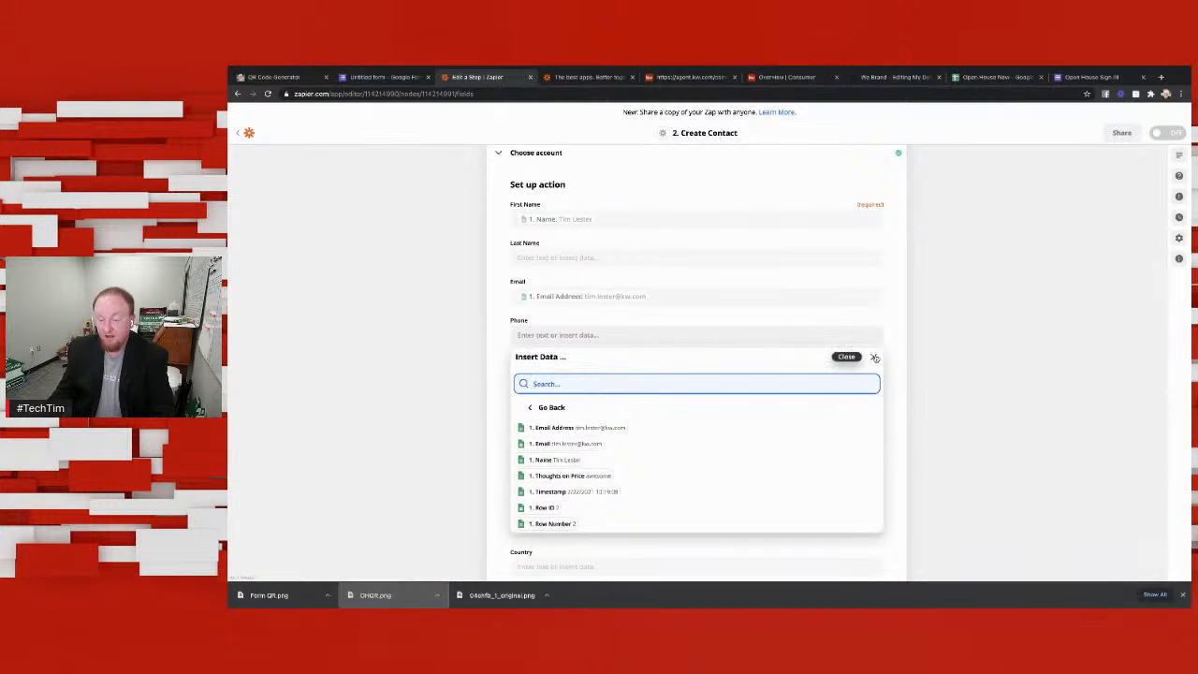
pyautogui.click(871, 356)
# Step: Finish the Create Contact setup with the remaining fields blank and send a test contact to Keller Williams Command
pyautogui.scroll(-2, 620, 390)
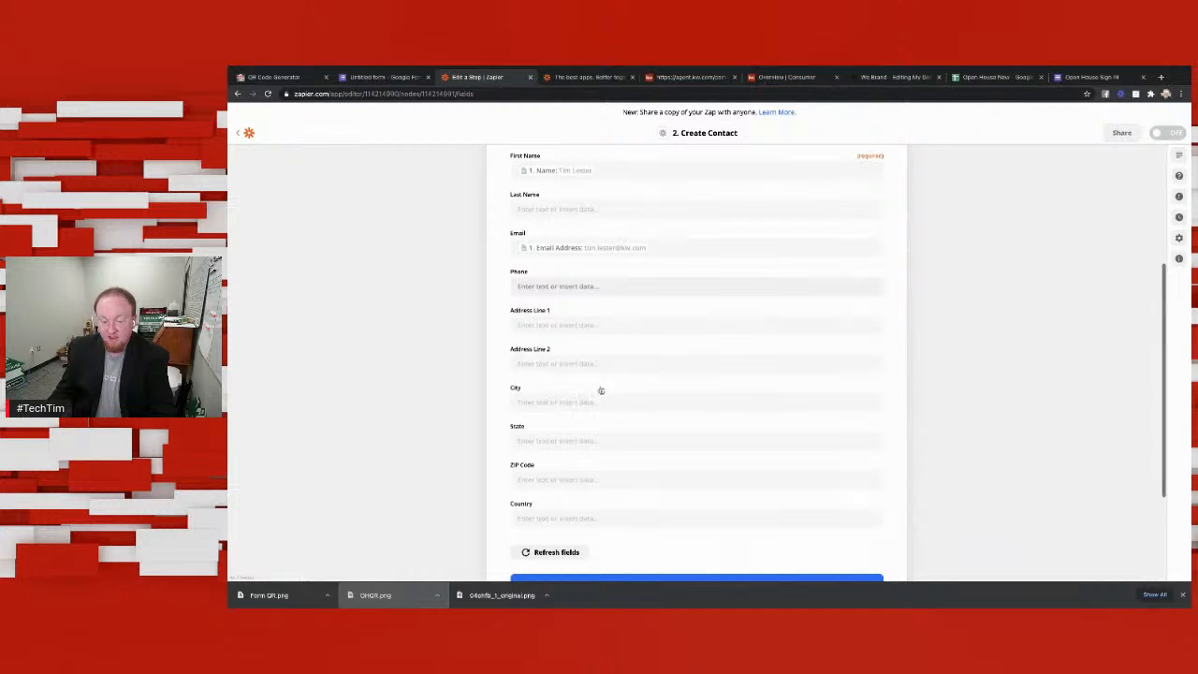
pyautogui.scroll(-1, 599, 411)
pyautogui.scroll(-2, 607, 440)
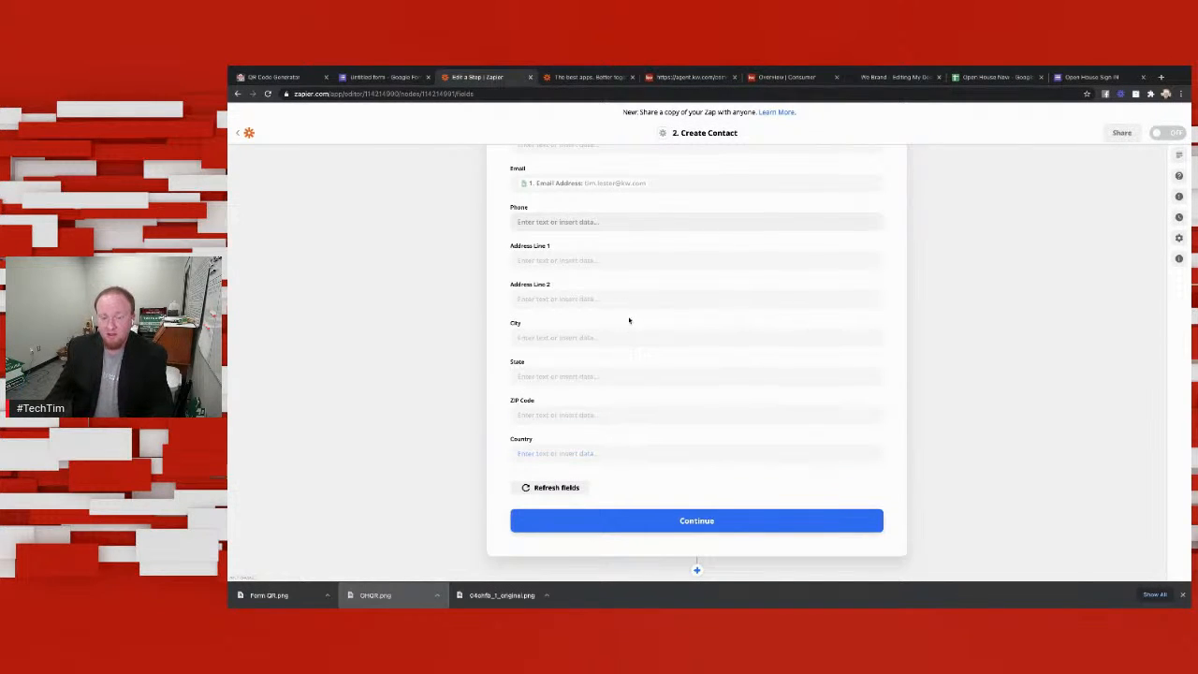
pyautogui.scroll(2, 628, 321)
pyautogui.scroll(-3, 674, 338)
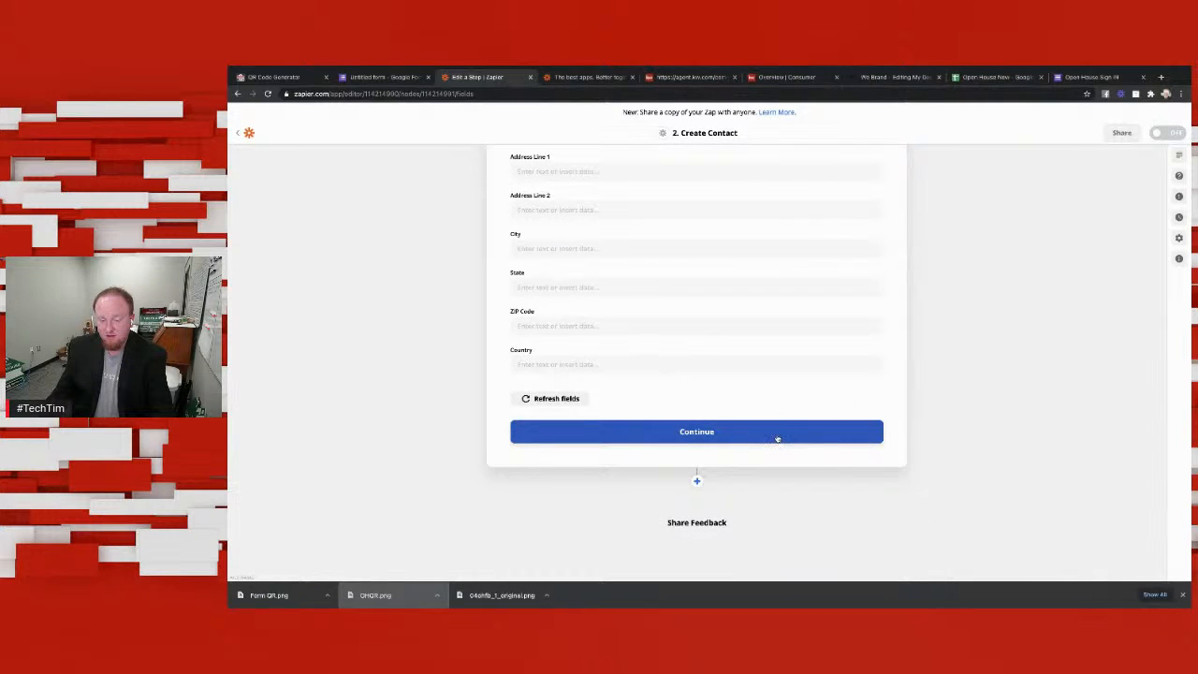
pyautogui.click(776, 433)
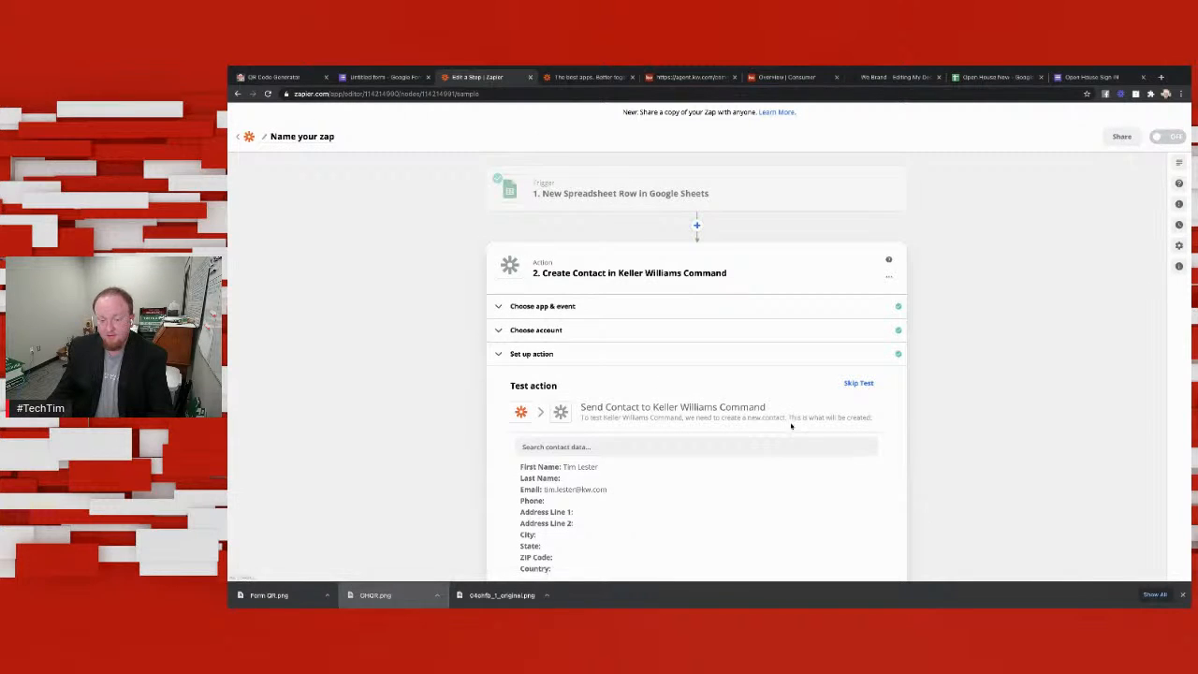
pyautogui.scroll(-3, 795, 421)
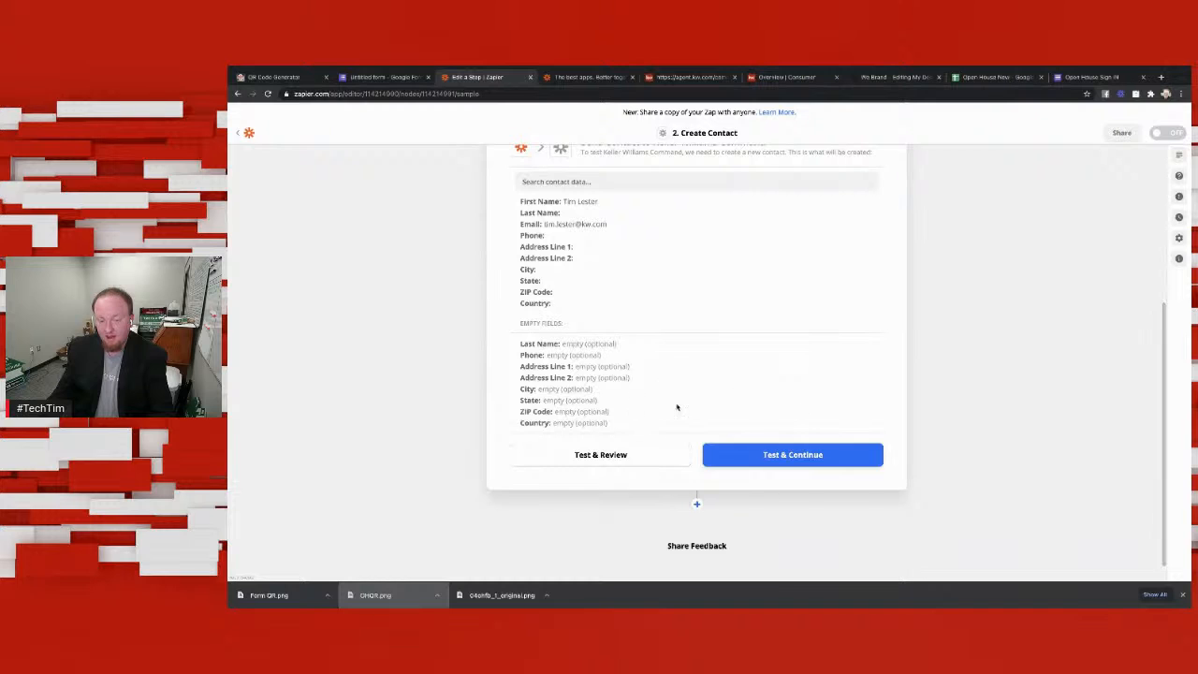
pyautogui.click(805, 454)
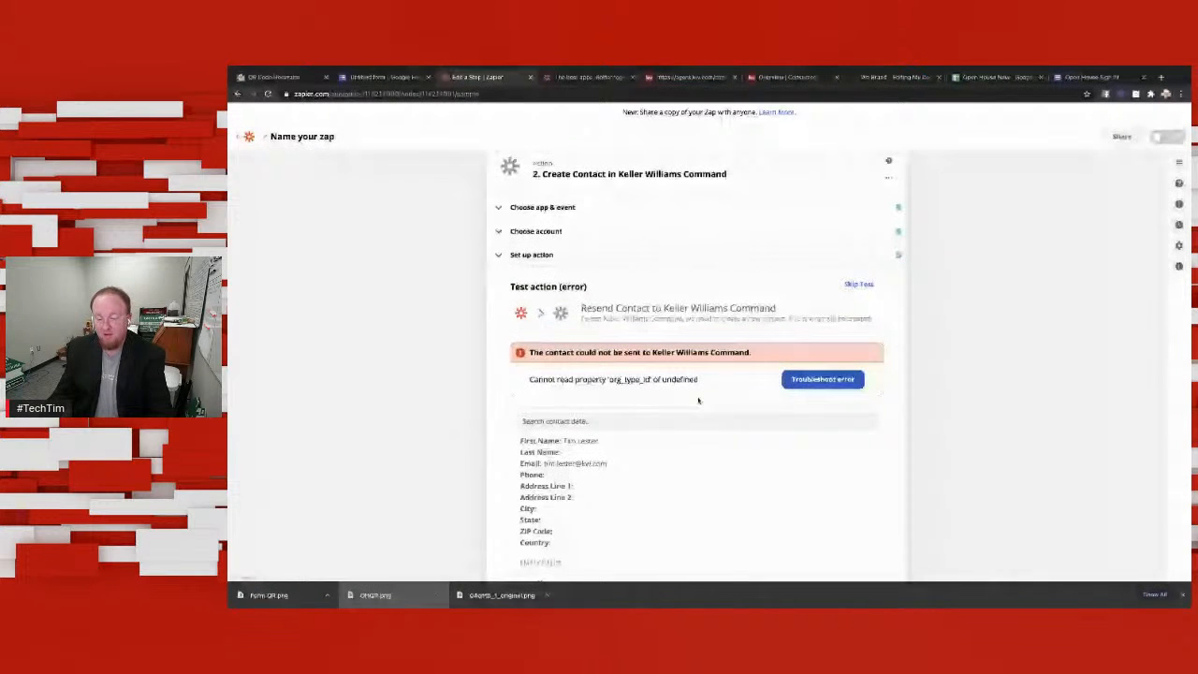
# Step: Skip the Create Contact test, turn on the Zap and dismiss the confirmation
pyautogui.scroll(-3, 698, 401)
pyautogui.scroll(4, 716, 420)
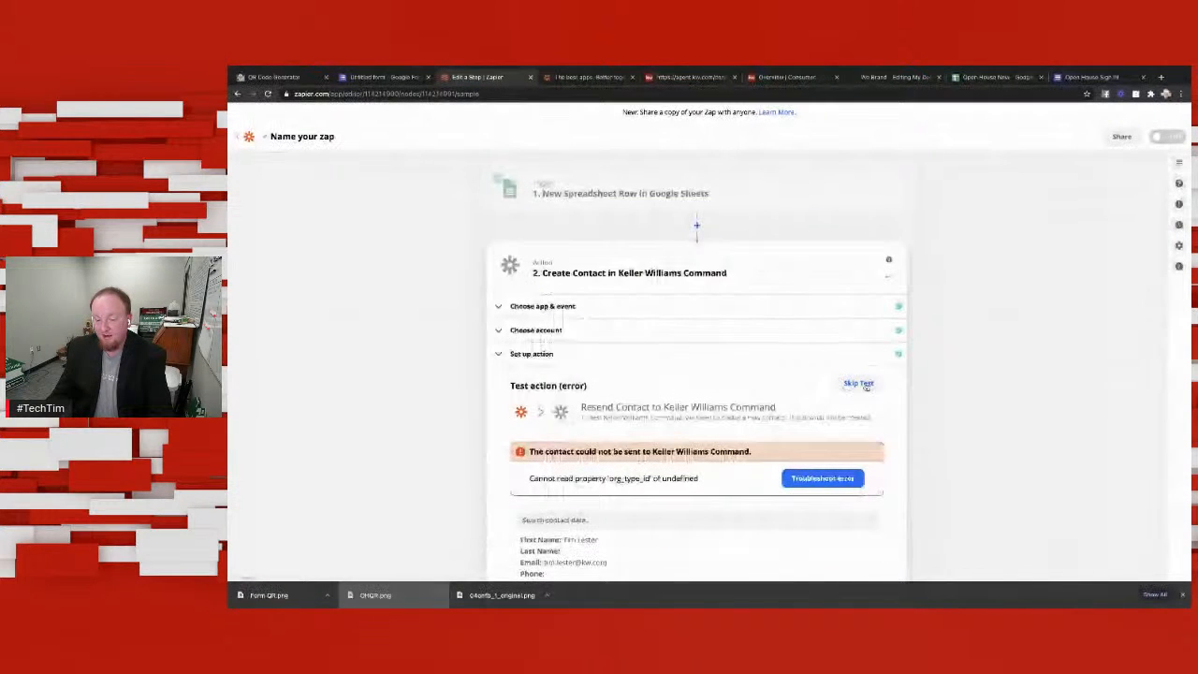
pyautogui.click(858, 384)
pyautogui.scroll(-2, 803, 427)
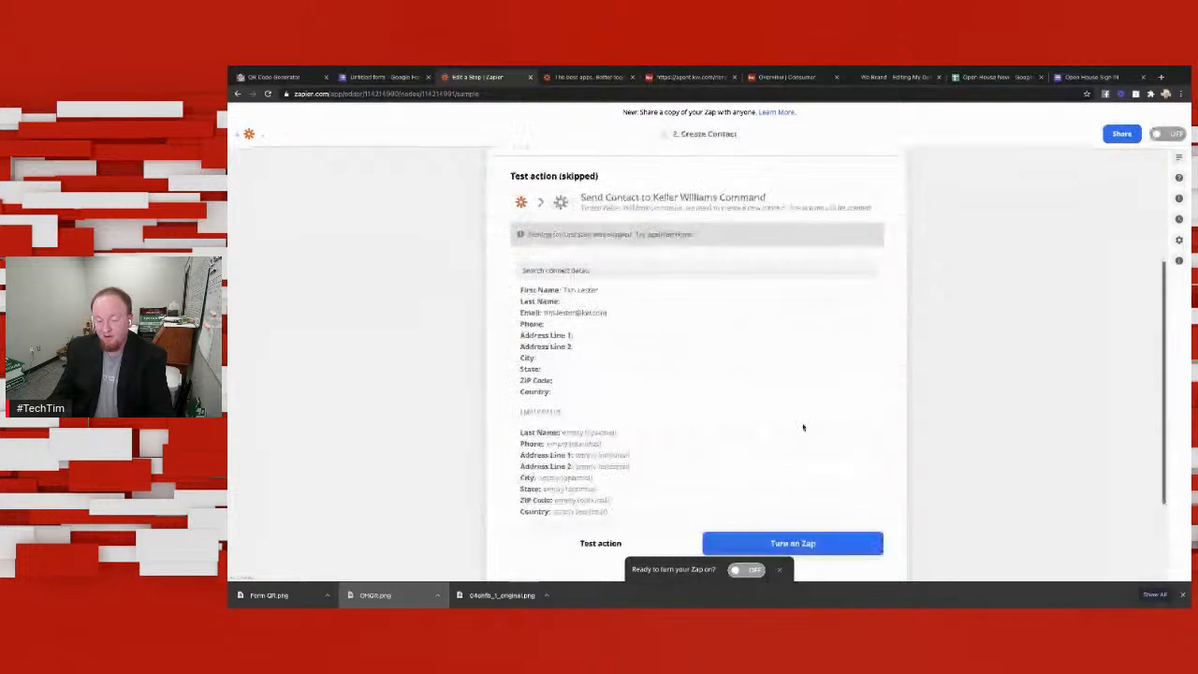
pyautogui.scroll(-1, 800, 449)
pyautogui.click(738, 569)
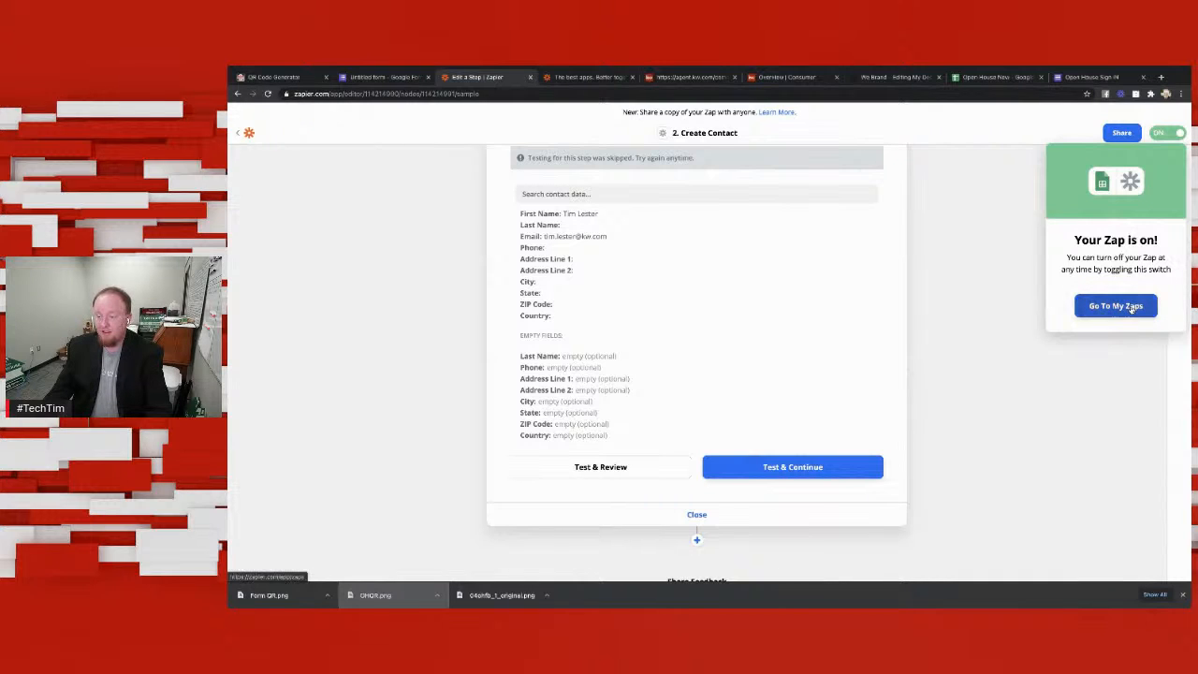
pyautogui.click(1021, 206)
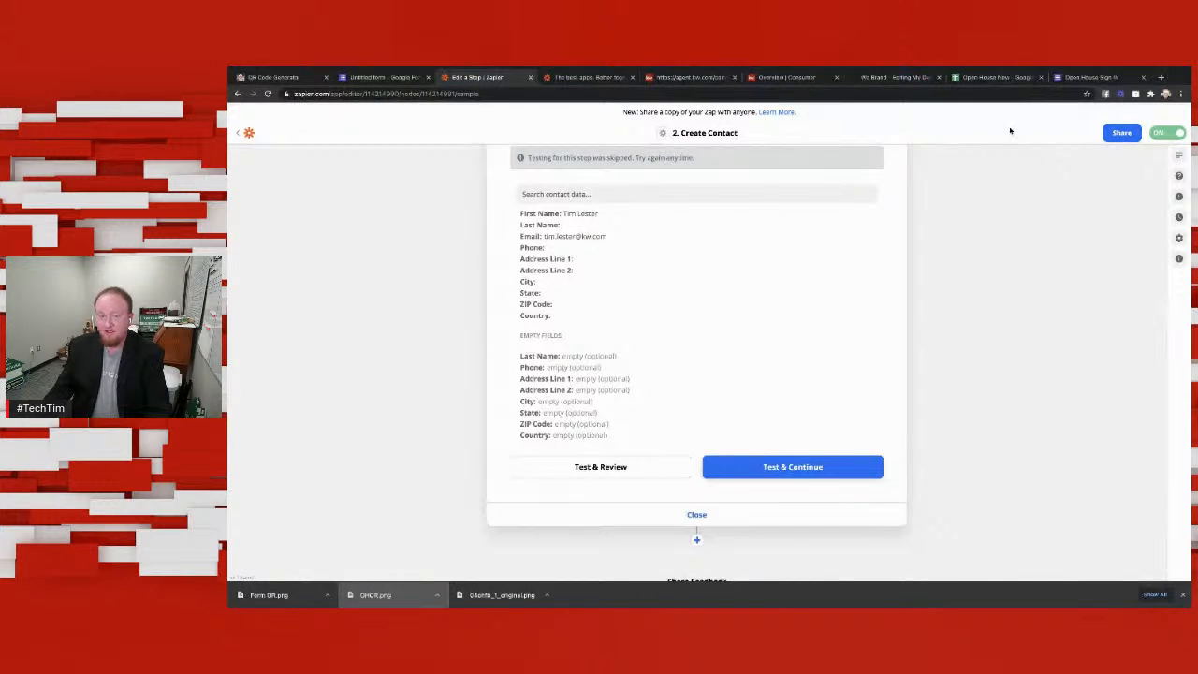
# Step: Switch to Google Forms, close the Send form dialog, return to the forms list and open the Open House Sign In form
pyautogui.click(398, 78)
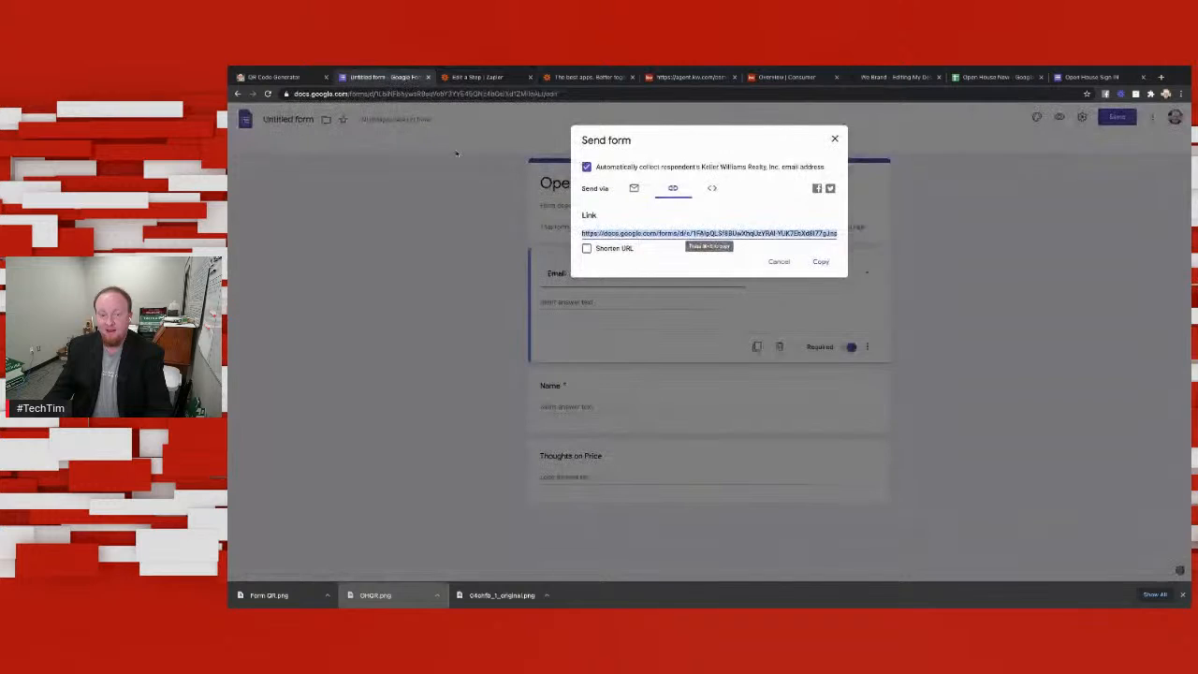
pyautogui.click(834, 139)
pyautogui.click(237, 93)
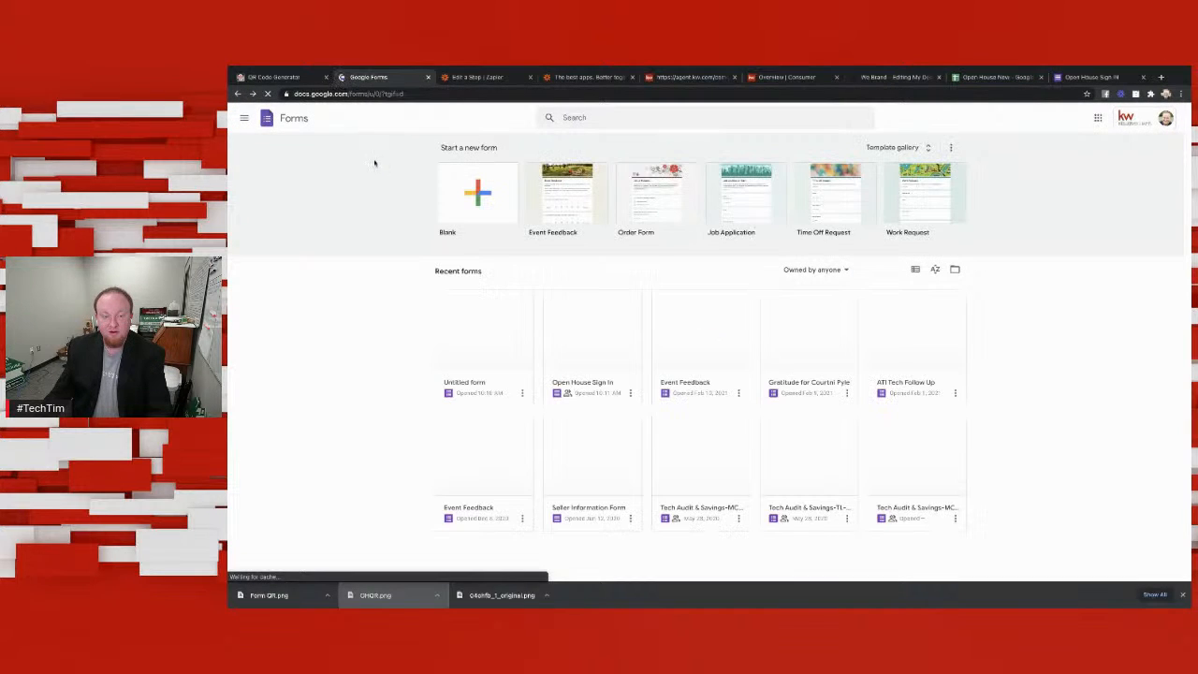
pyautogui.click(599, 342)
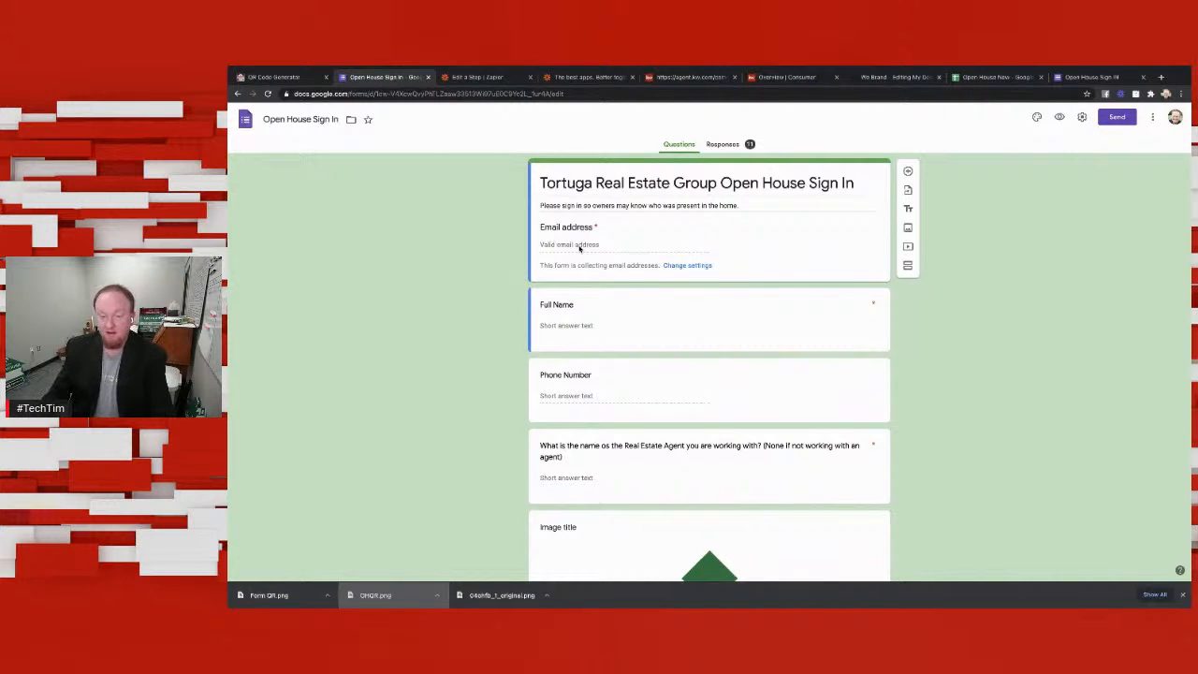
# Step: Copy the Open House Sign In form's share link and open it in a new browser tab
pyautogui.click(1116, 117)
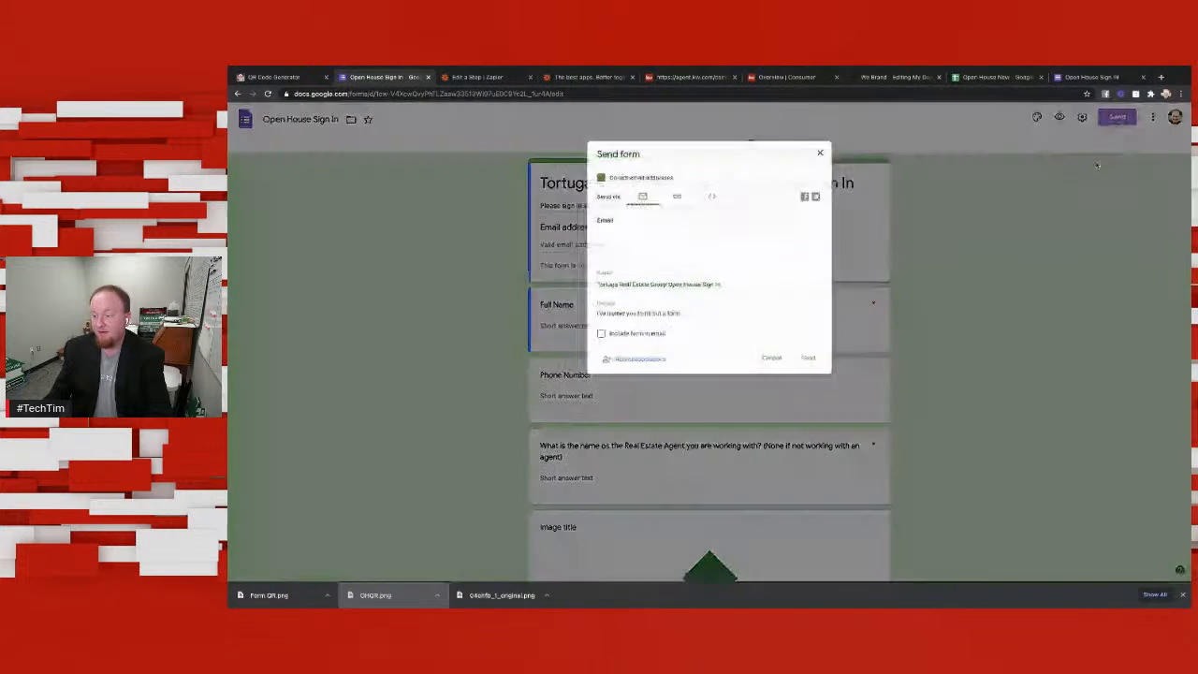
pyautogui.click(671, 189)
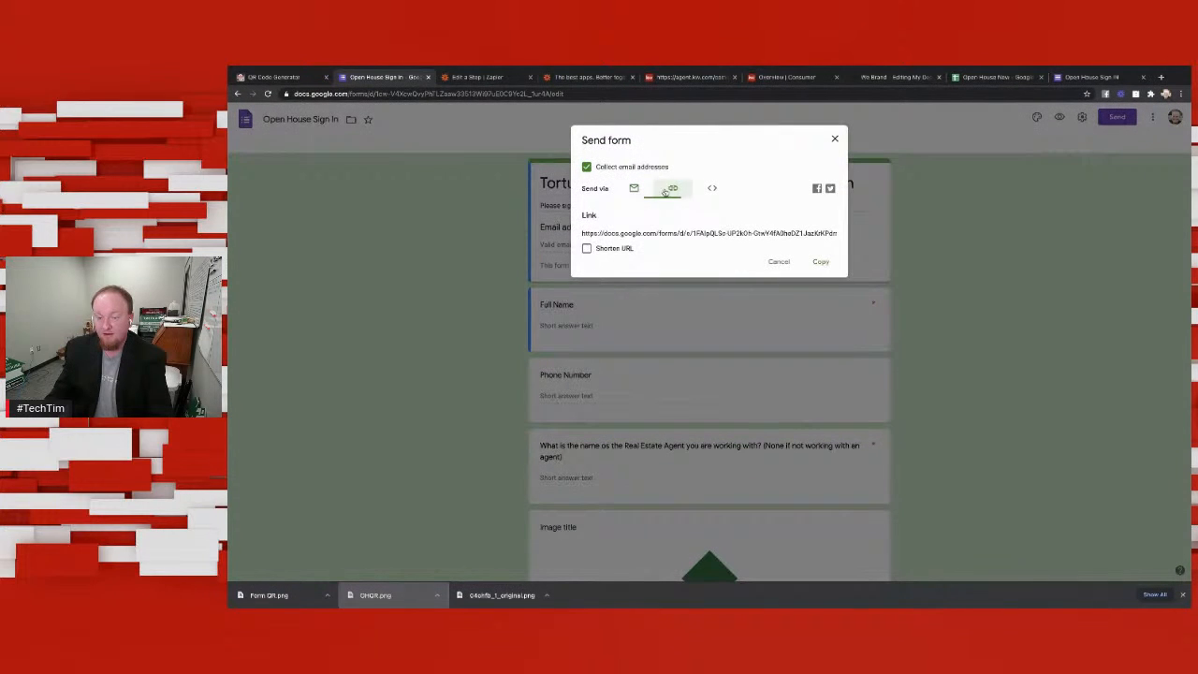
pyautogui.click(820, 262)
pyautogui.click(1160, 77)
pyautogui.click(1065, 93)
pyautogui.hotkey('ctrl', 'v')
pyautogui.press('Return')
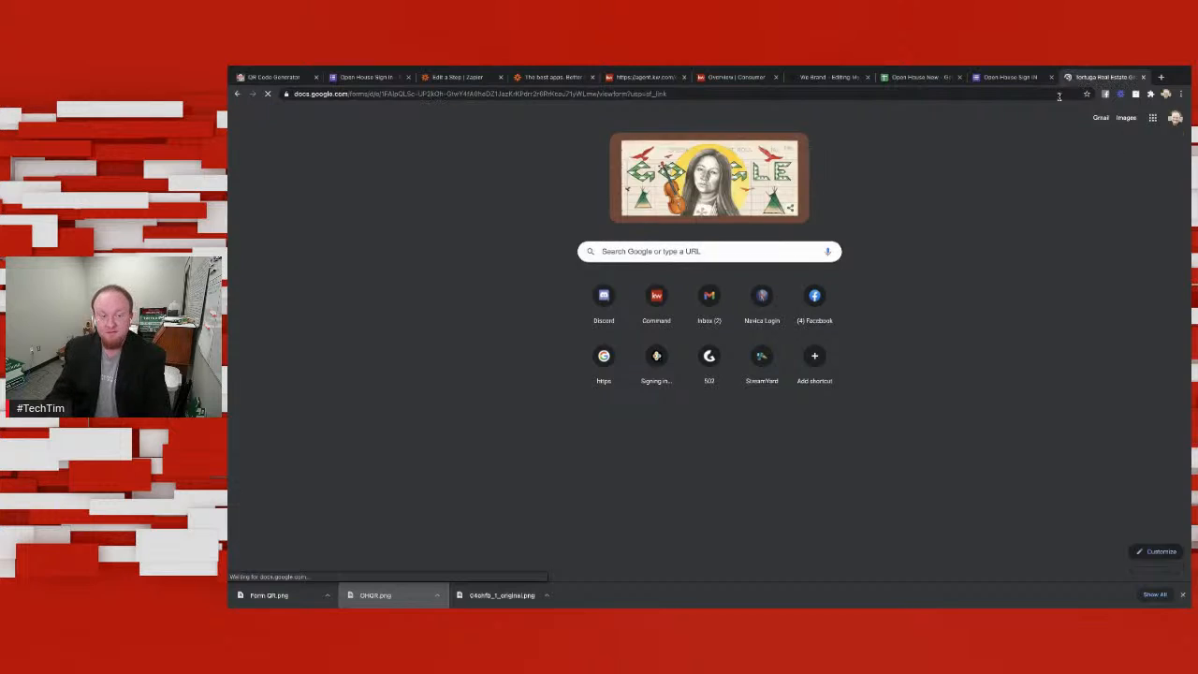
# Step: Fill in the visitor's email address and full name on the Tortuga Real Estate Group sign-in form
pyautogui.click(635, 256)
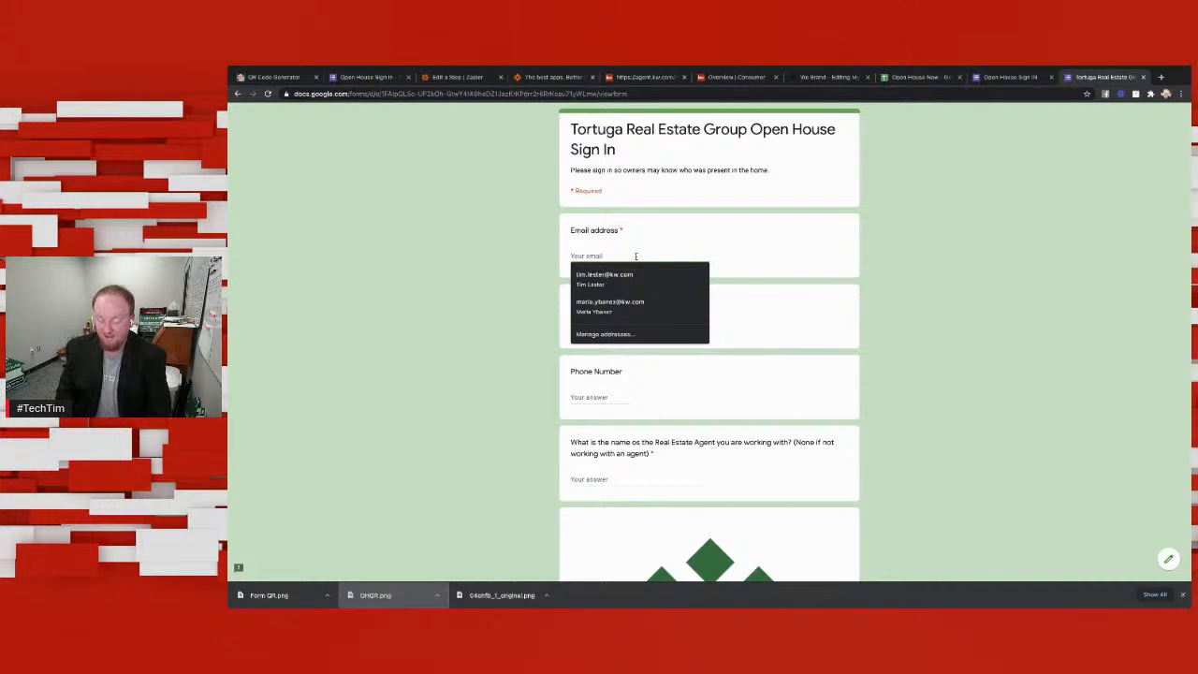
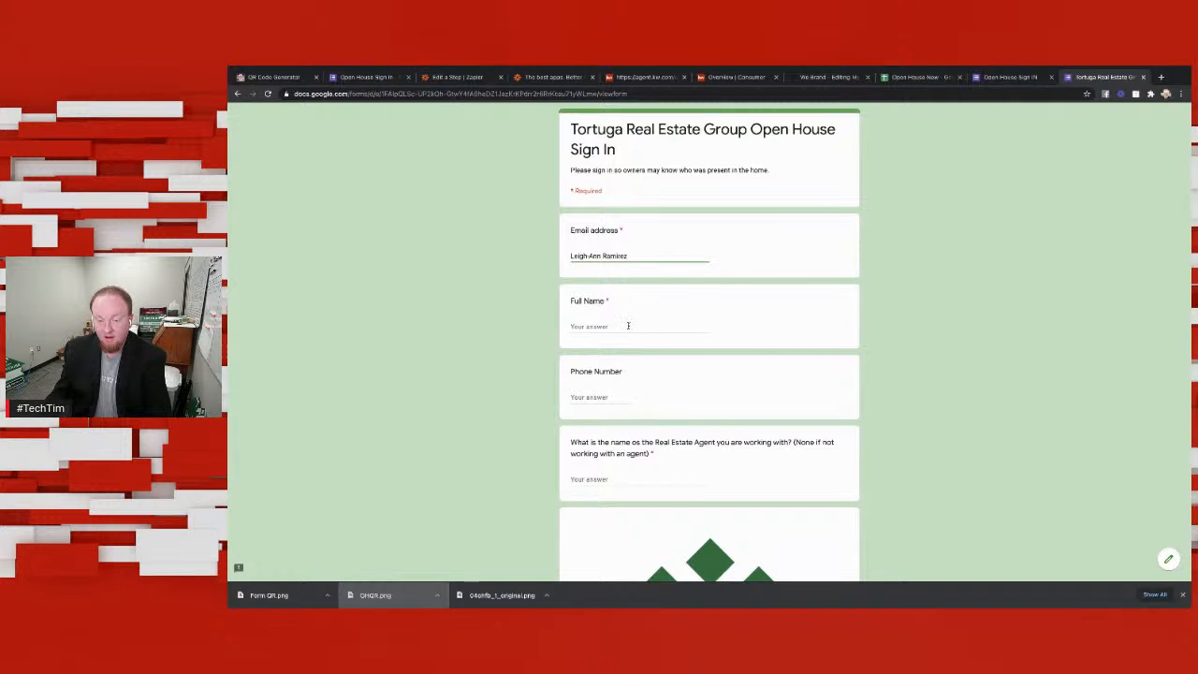
pyautogui.moveTo(646, 256); pyautogui.dragTo(561, 257)
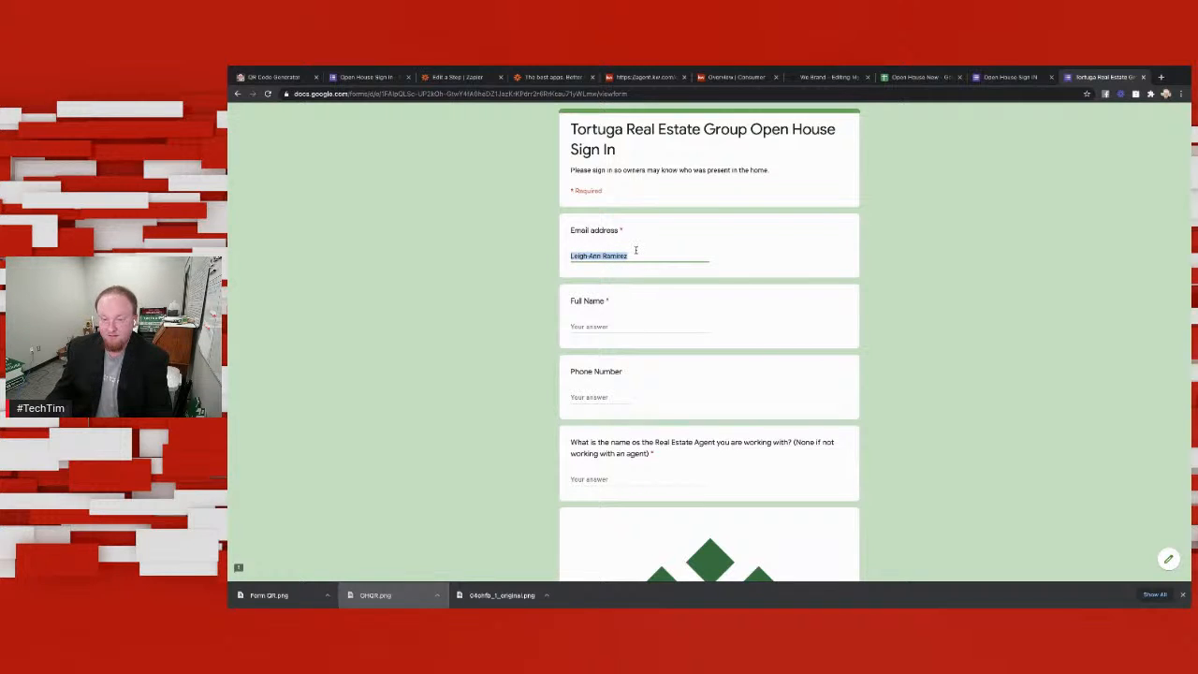
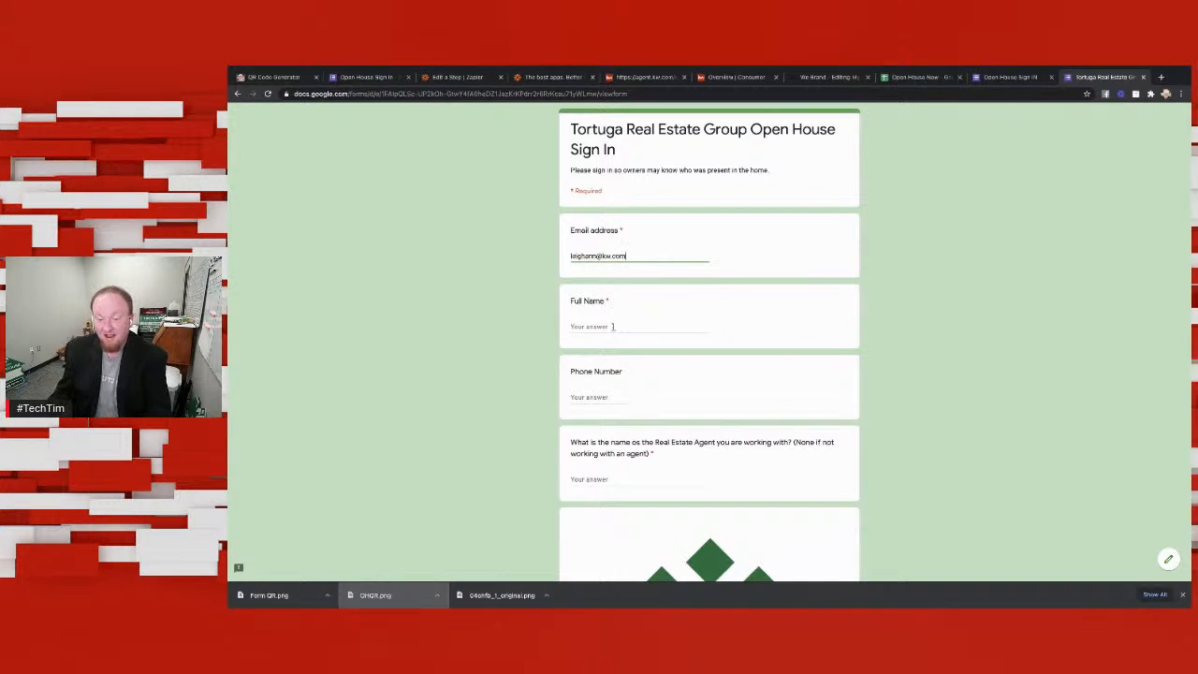
pyautogui.click(612, 326)
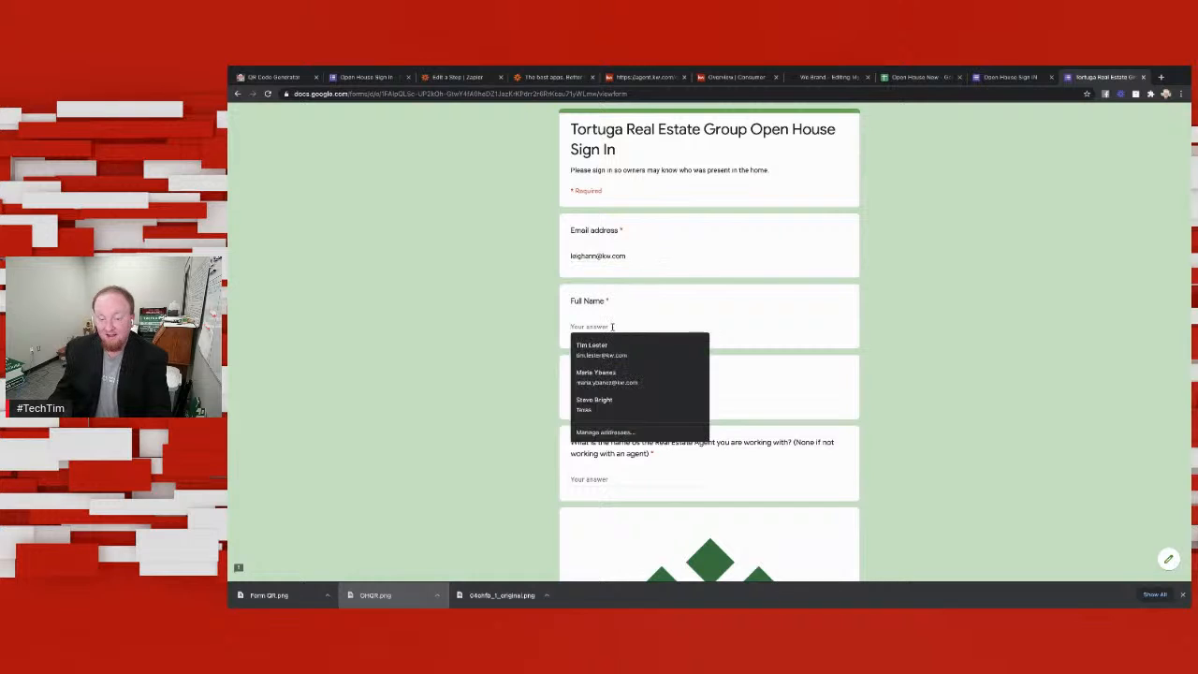
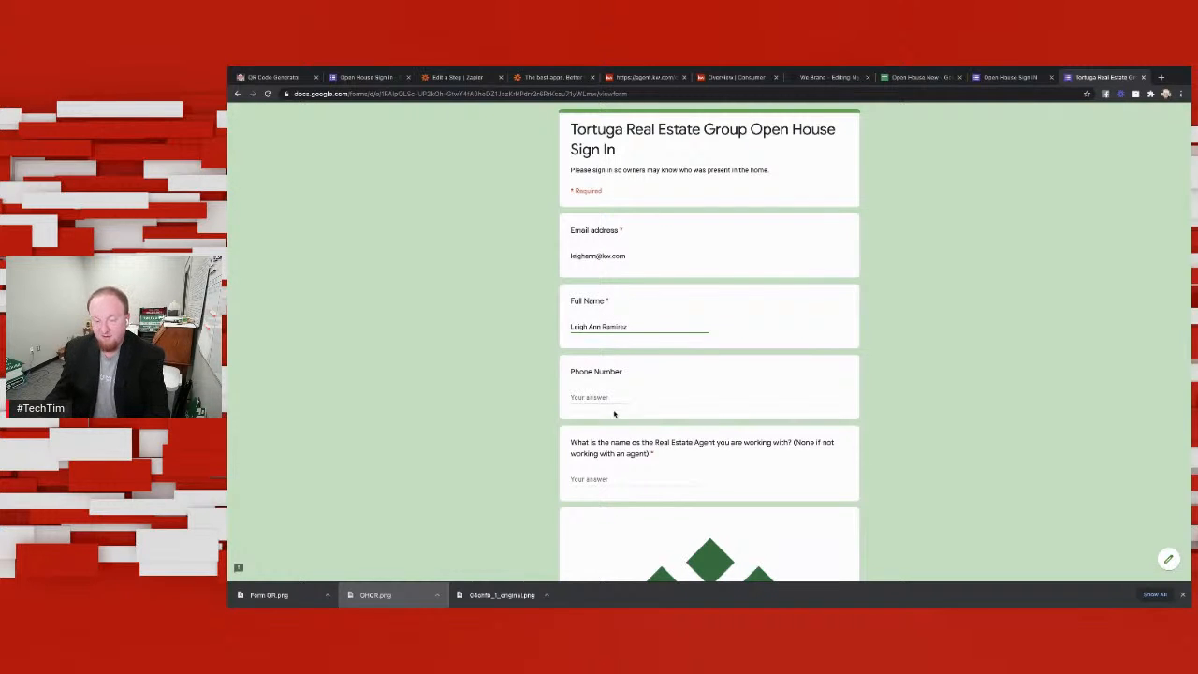
# Step: Enter the visitor's phone number and answer the real estate agent question with Cool Kid
pyautogui.click(626, 397)
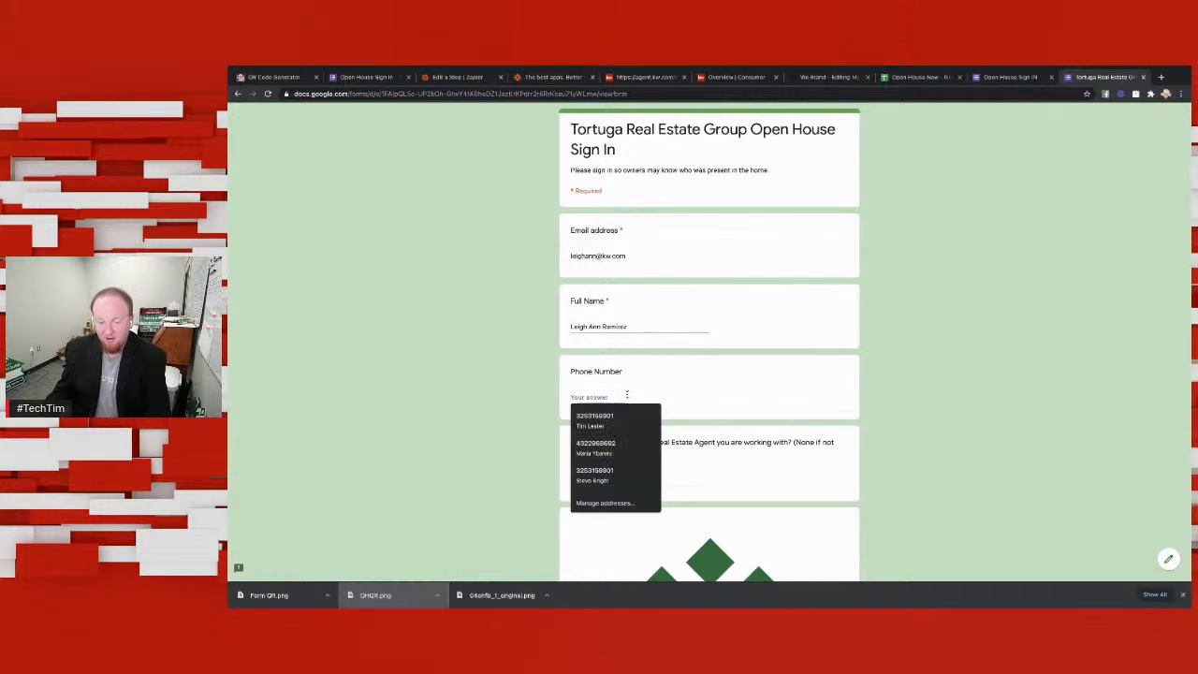
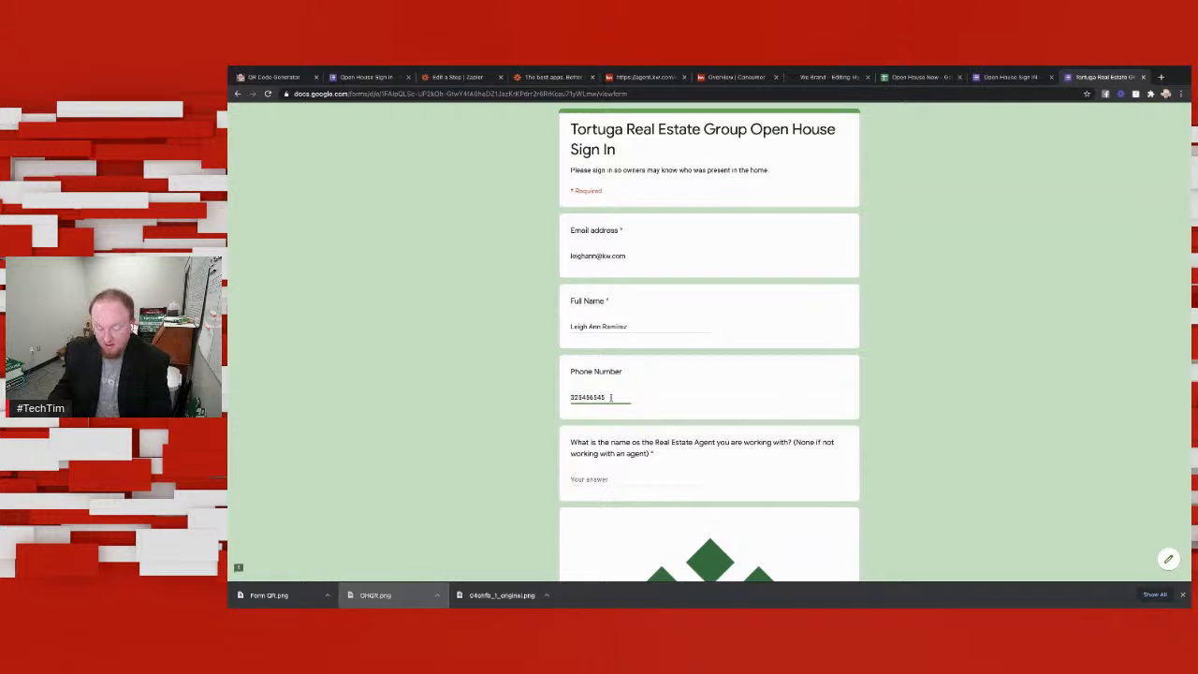
pyautogui.click(642, 477)
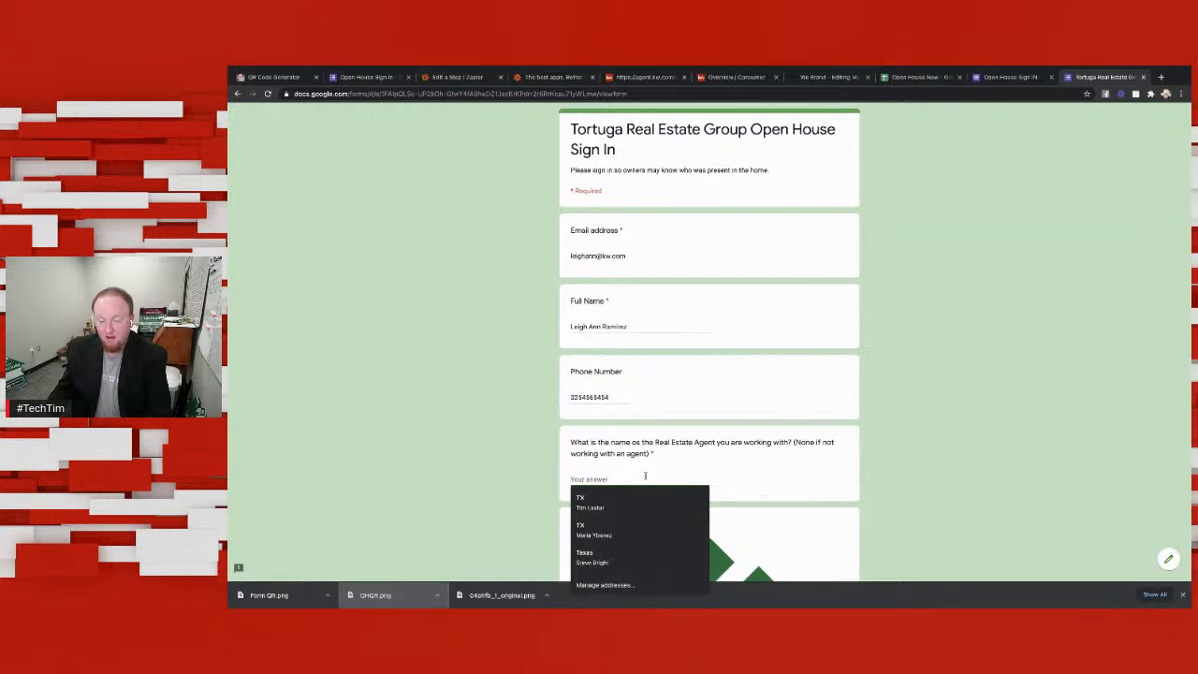
pyautogui.scroll(-1, 774, 423)
pyautogui.write('Cool Kid')
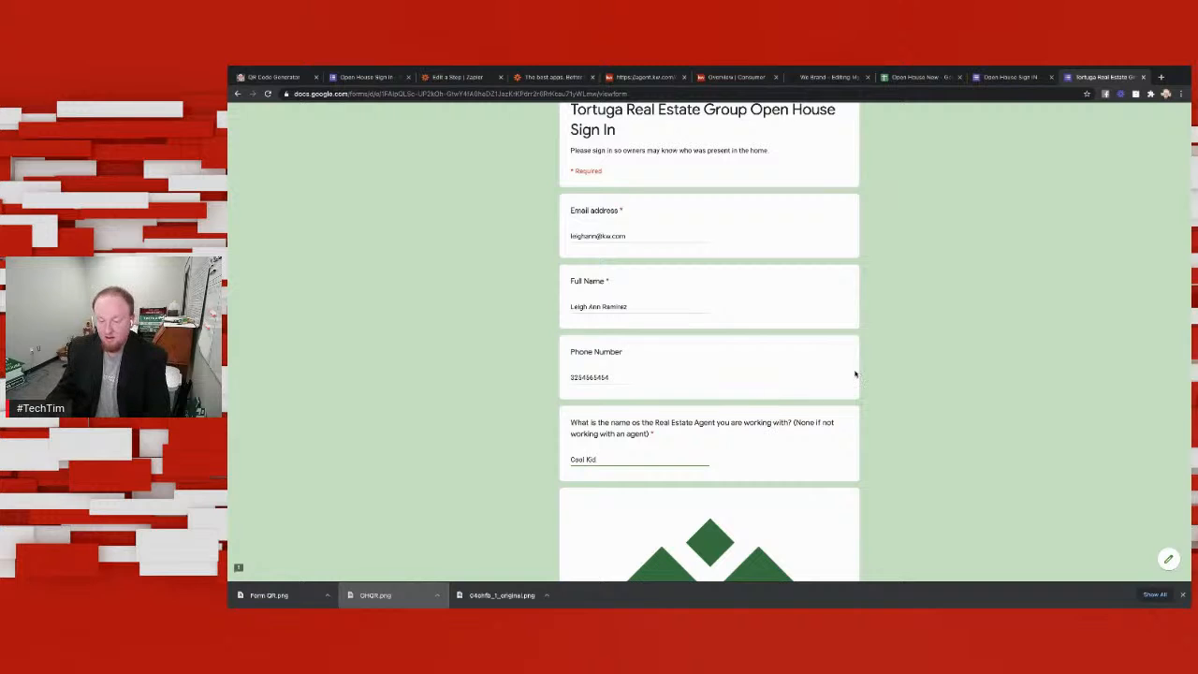
# Step: Review the completed answers and submit the sign-in form
pyautogui.scroll(-4, 852, 380)
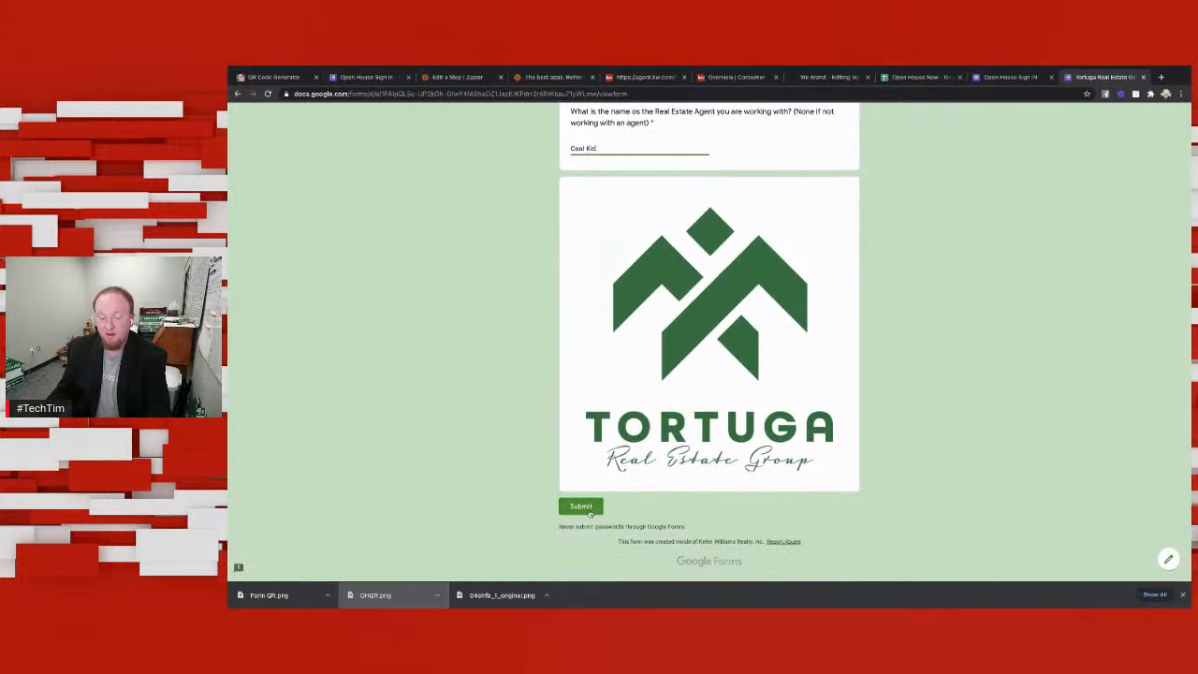
pyautogui.scroll(4, 595, 506)
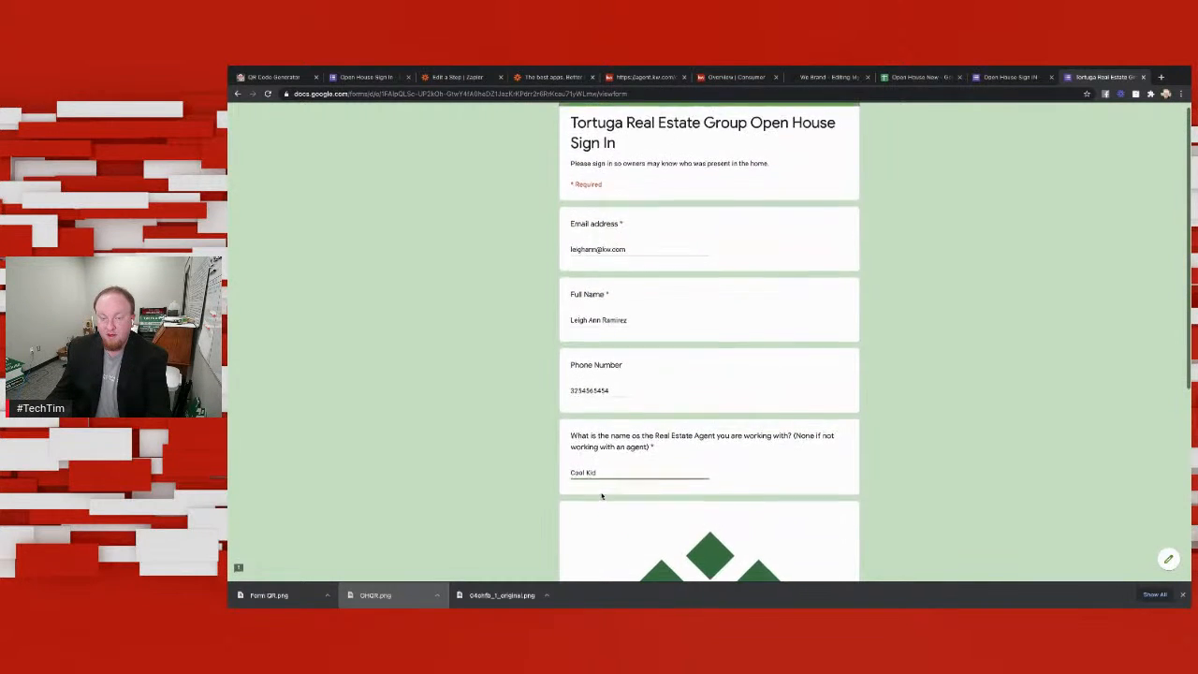
pyautogui.scroll(-4, 601, 496)
pyautogui.click(581, 506)
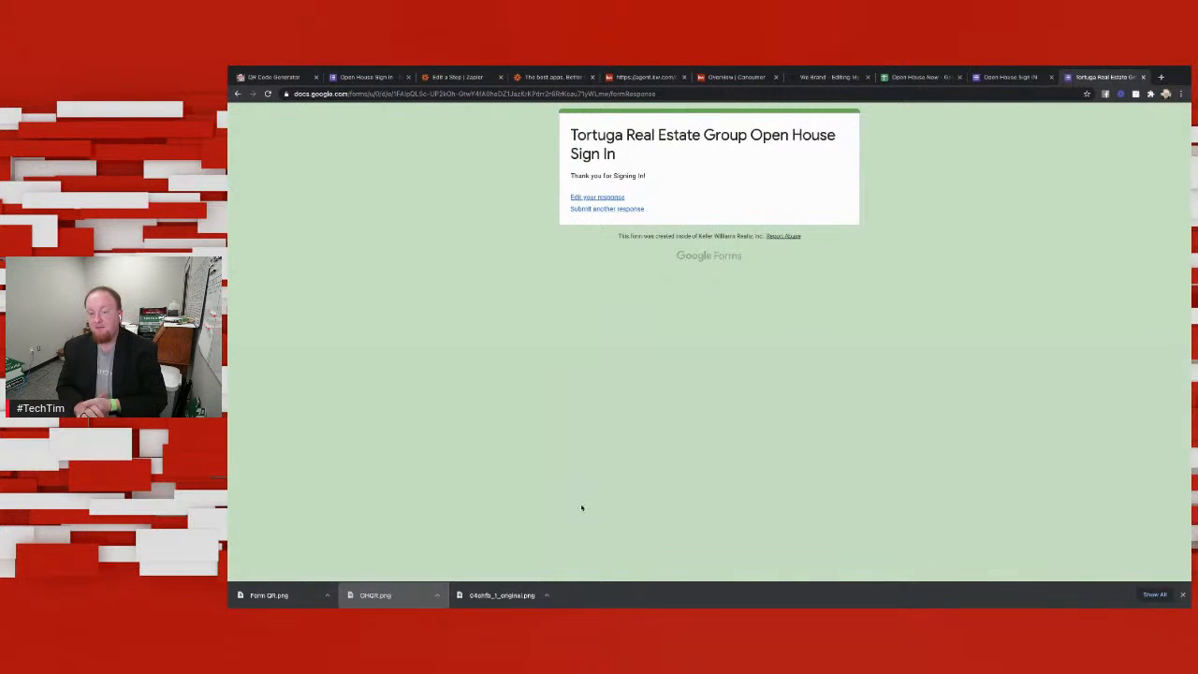
# Step: Switch to Google Sheets, return to the spreadsheet list and open Open House Sign In (Responses)
pyautogui.click(1002, 81)
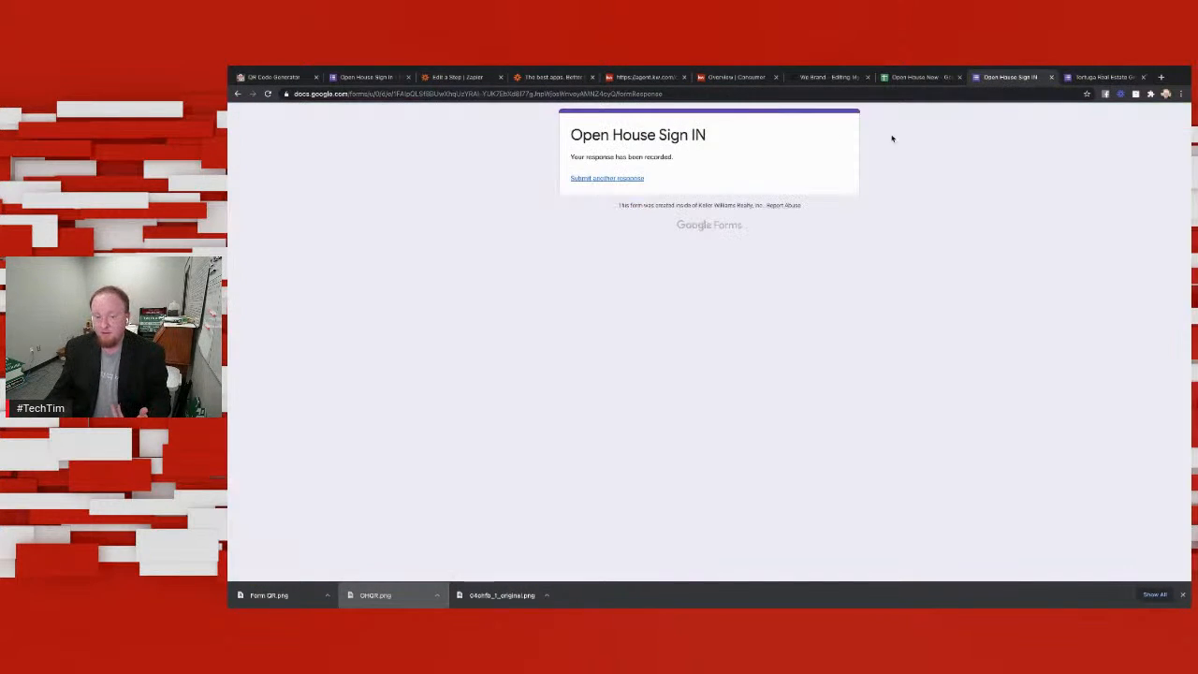
pyautogui.click(236, 93)
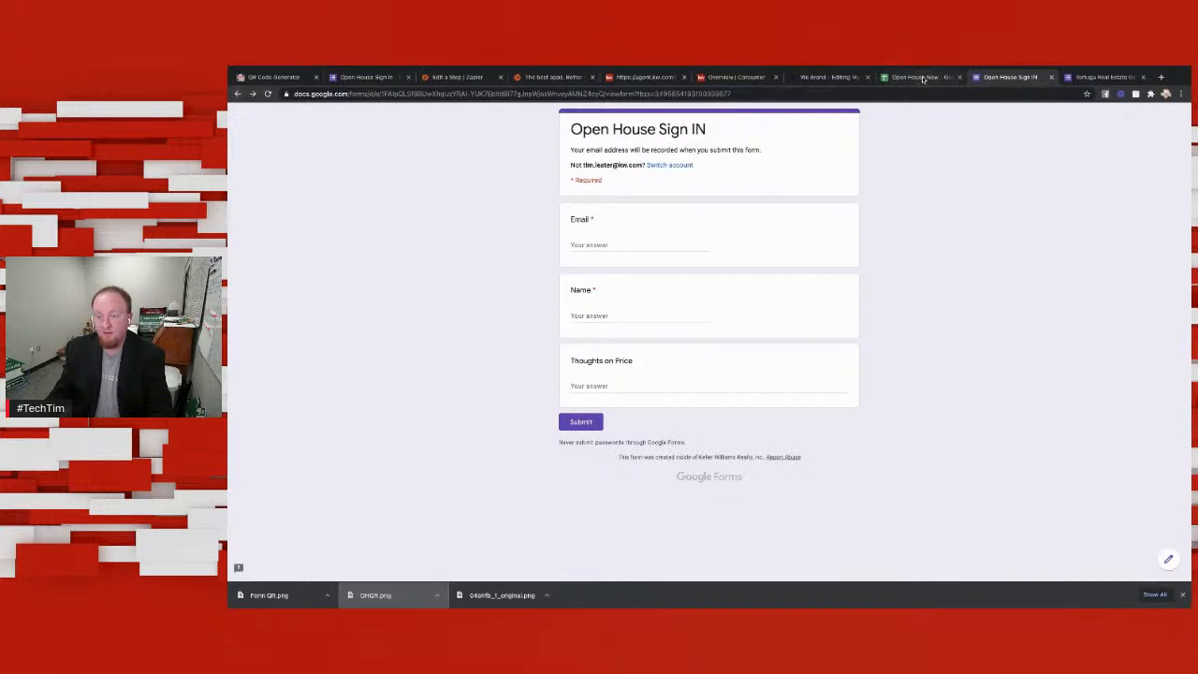
pyautogui.click(922, 79)
pyautogui.click(238, 95)
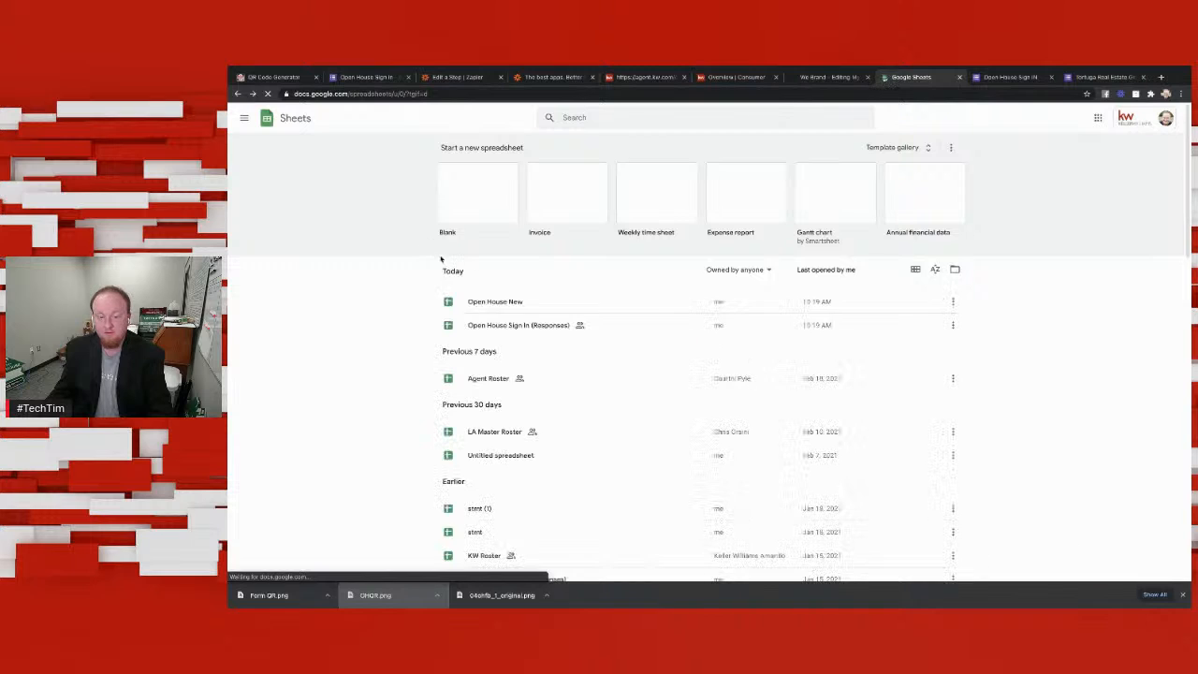
pyautogui.click(517, 326)
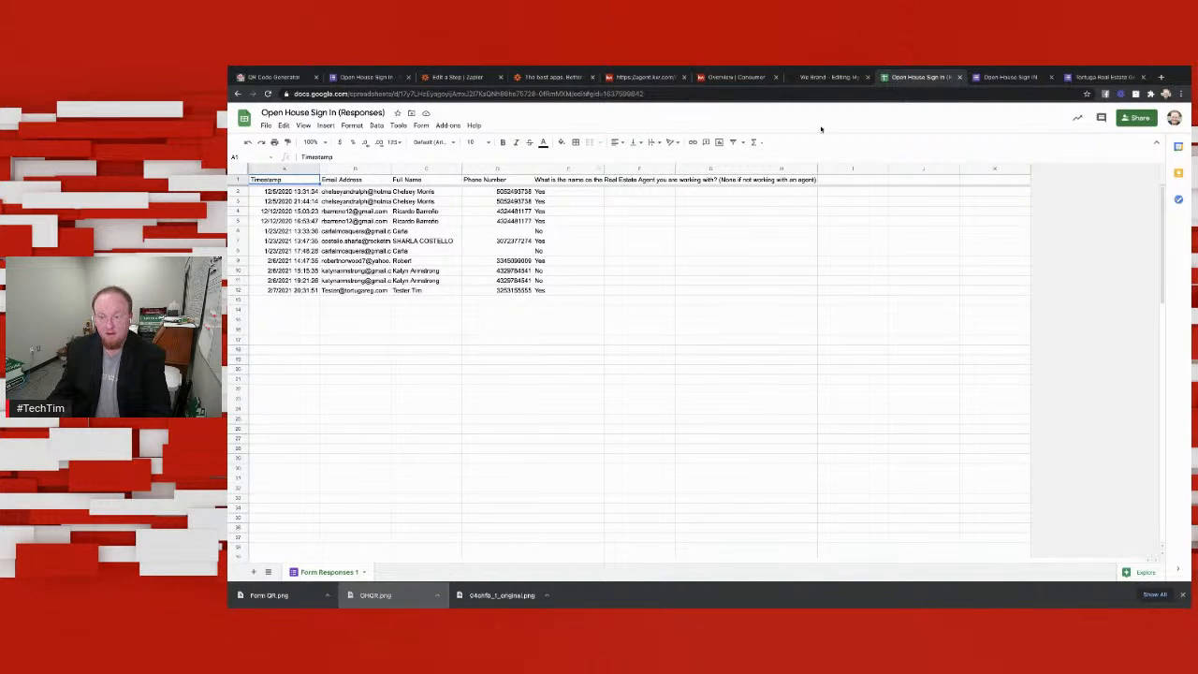
# Step: Open a blank form for another response, and reload and reopen the Open House Sign In (Responses) spreadsheet to check for the submission
pyautogui.click(1102, 77)
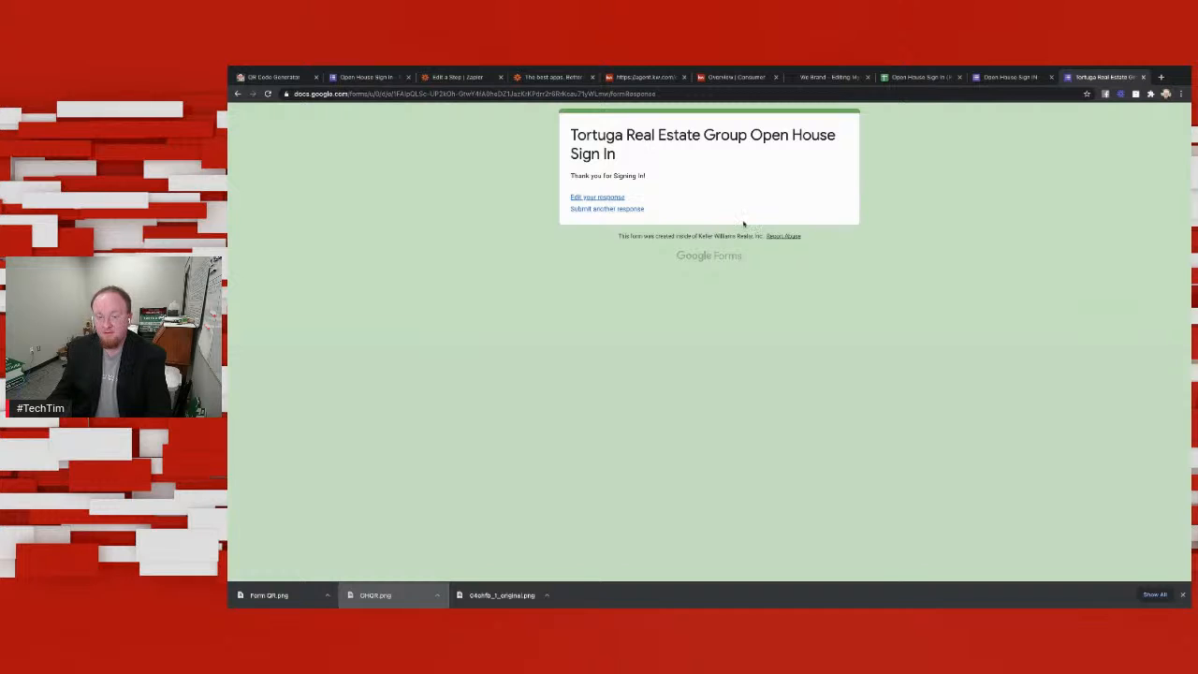
pyautogui.click(625, 208)
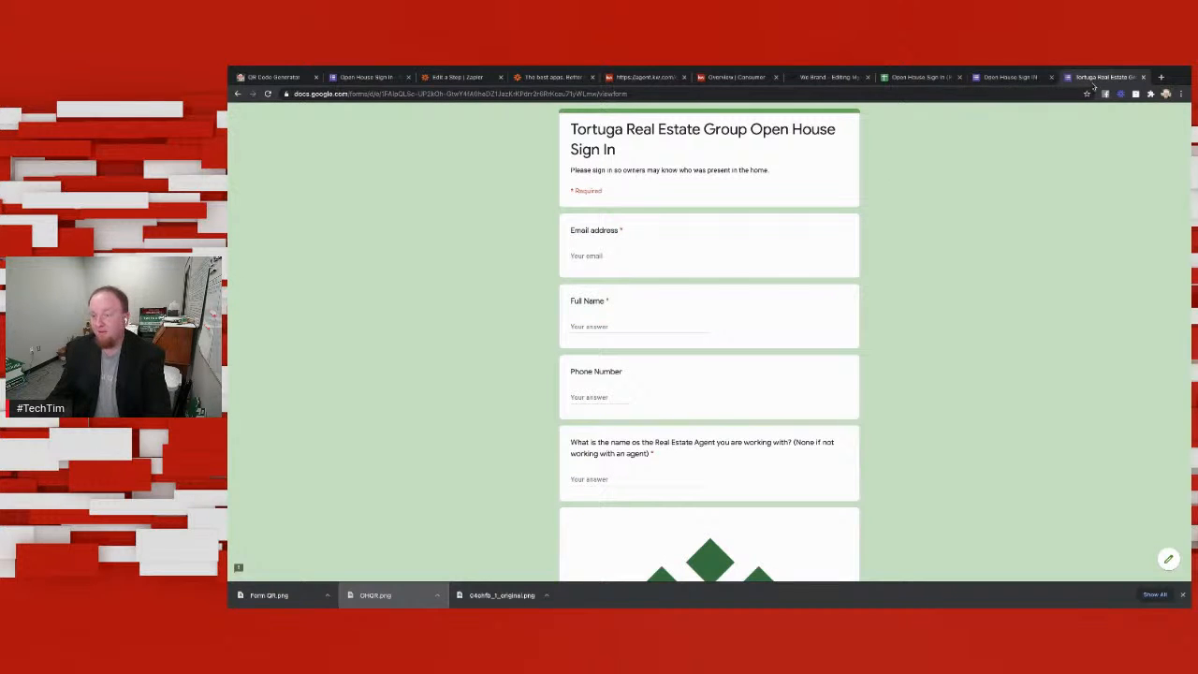
pyautogui.click(898, 78)
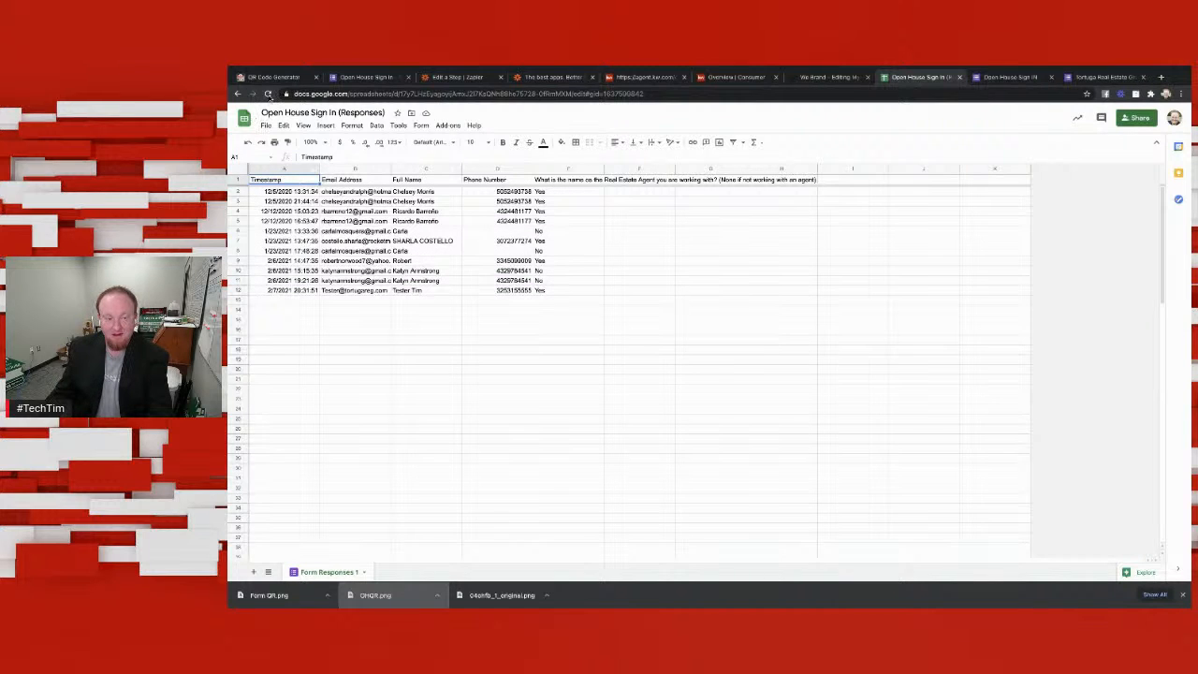
pyautogui.click(267, 93)
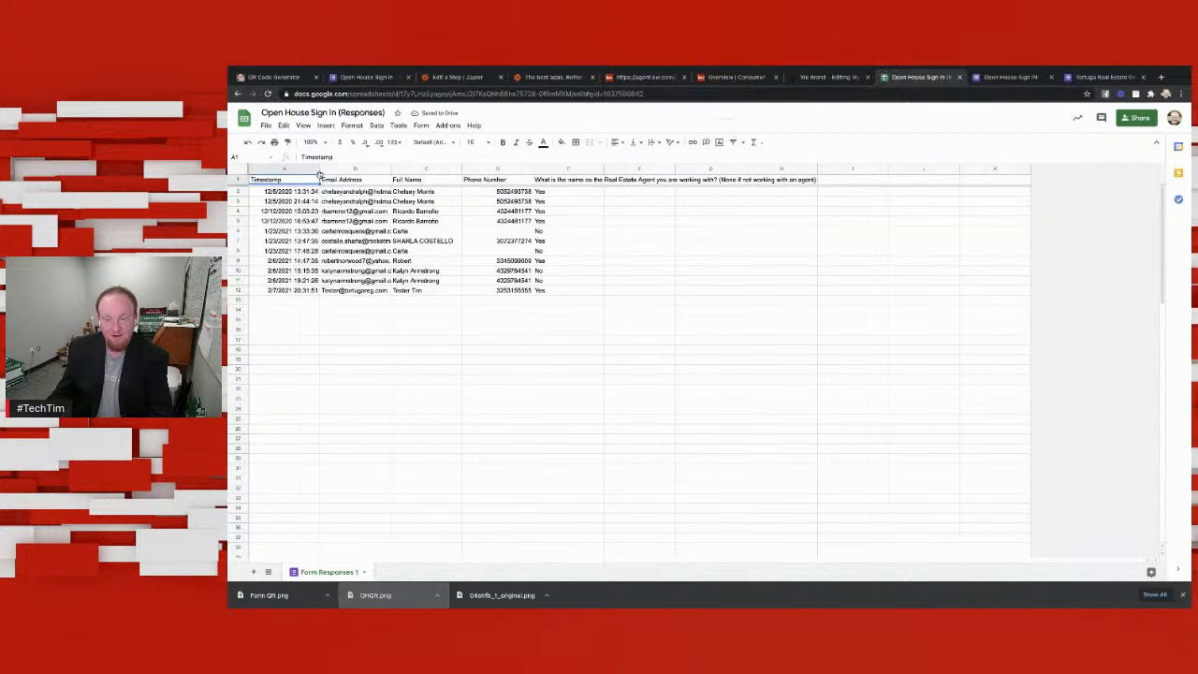
pyautogui.click(239, 97)
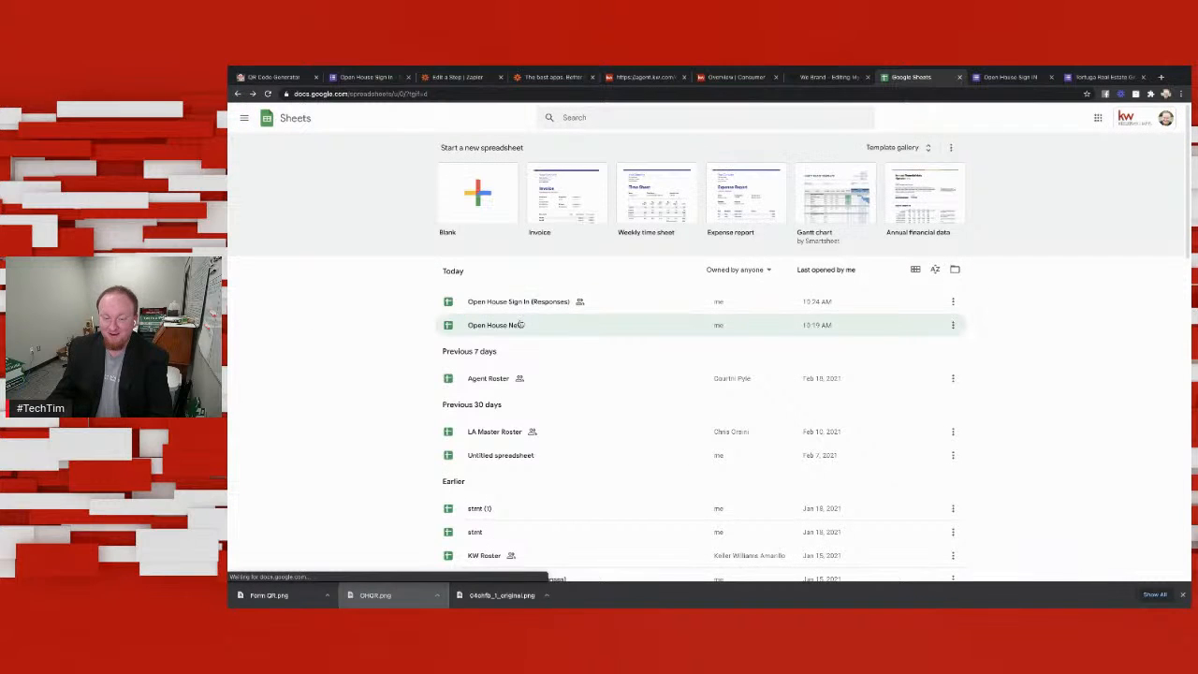
pyautogui.click(517, 304)
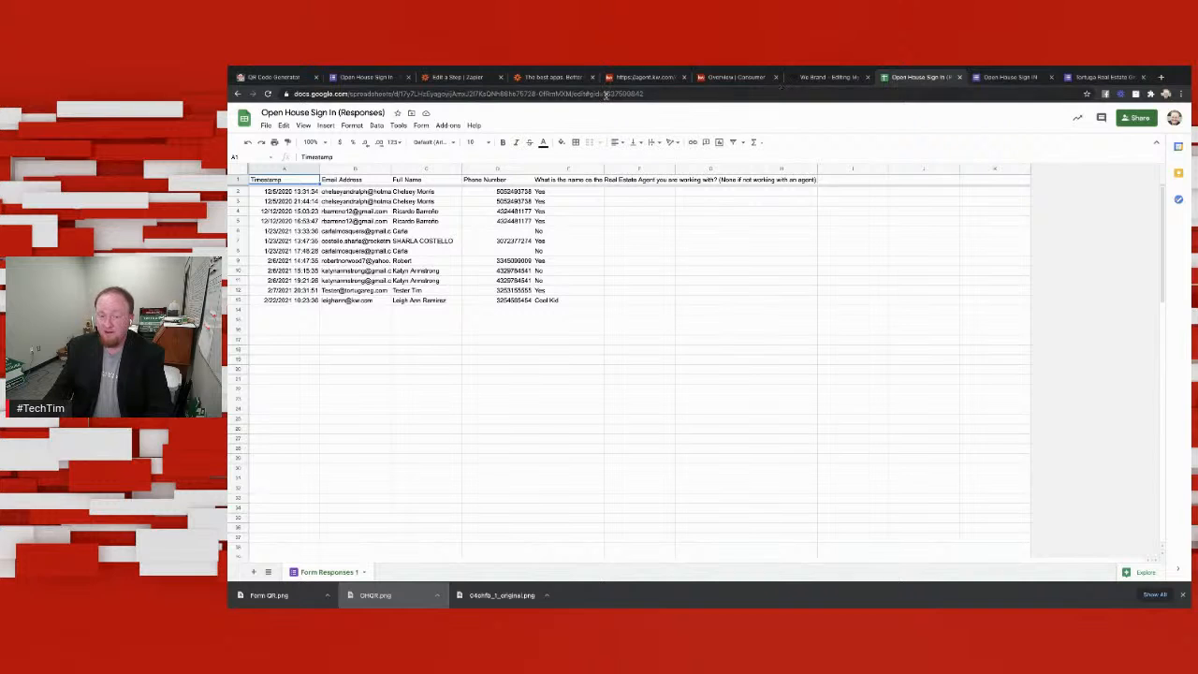
# Step: Switch to Zapier, leave the Zap editor for the Zaps list and reload it
pyautogui.click(451, 77)
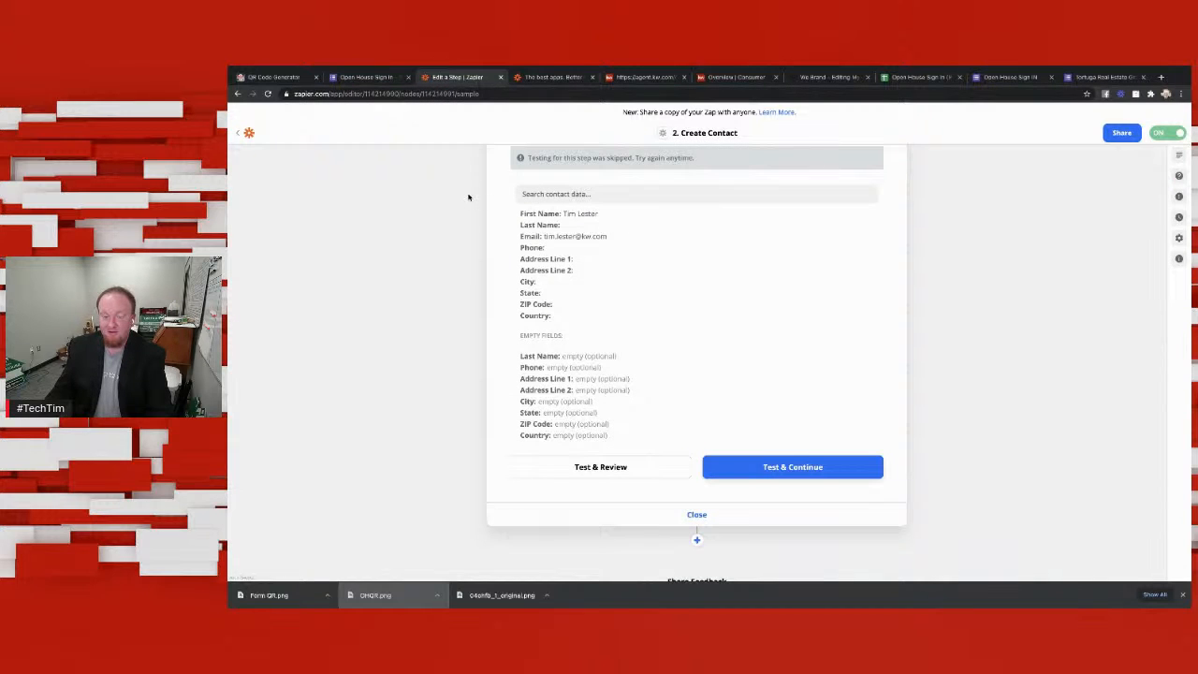
pyautogui.scroll(3, 468, 194)
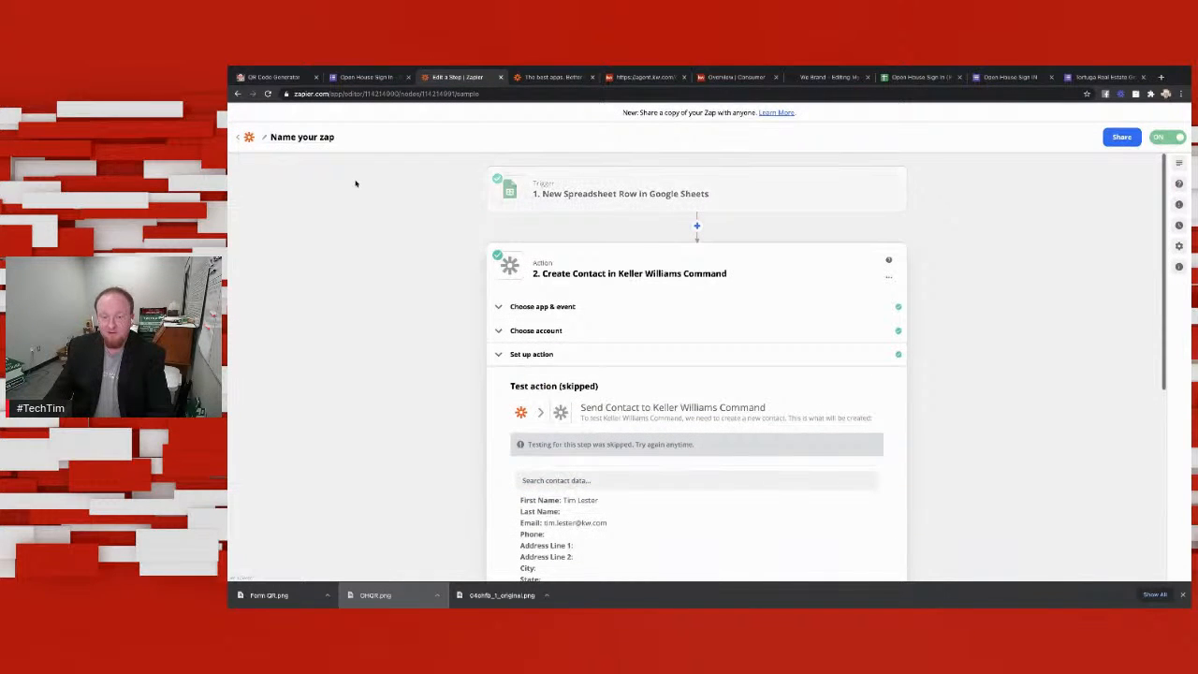
pyautogui.click(238, 137)
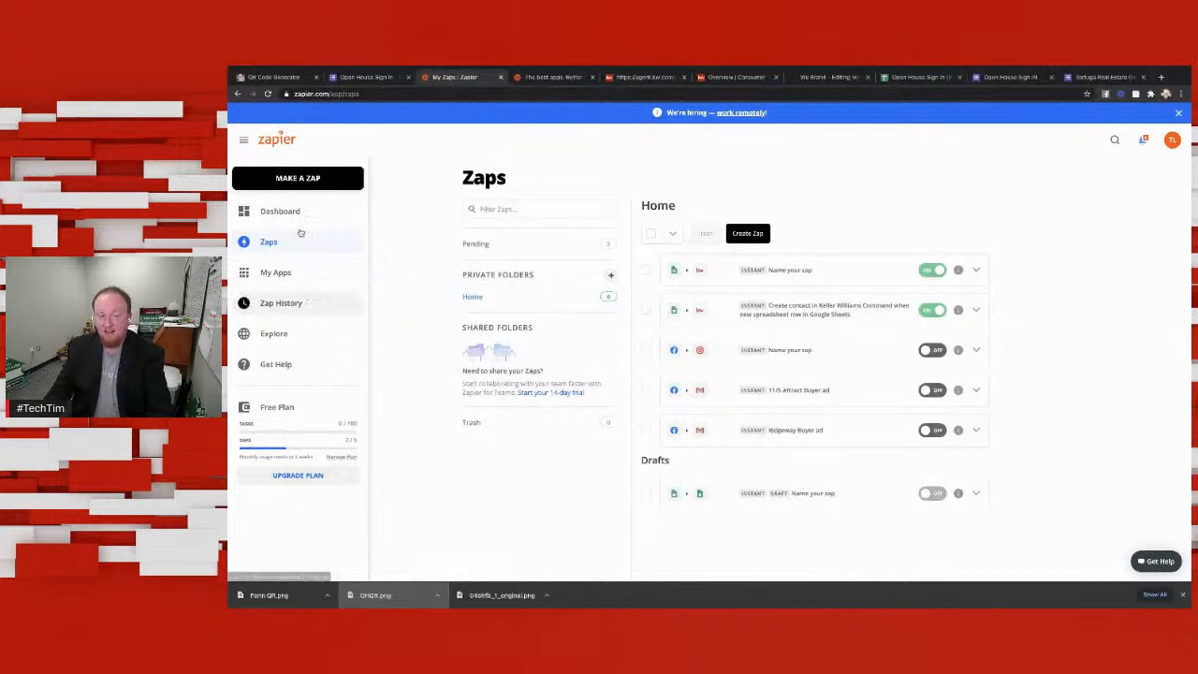
pyautogui.click(267, 94)
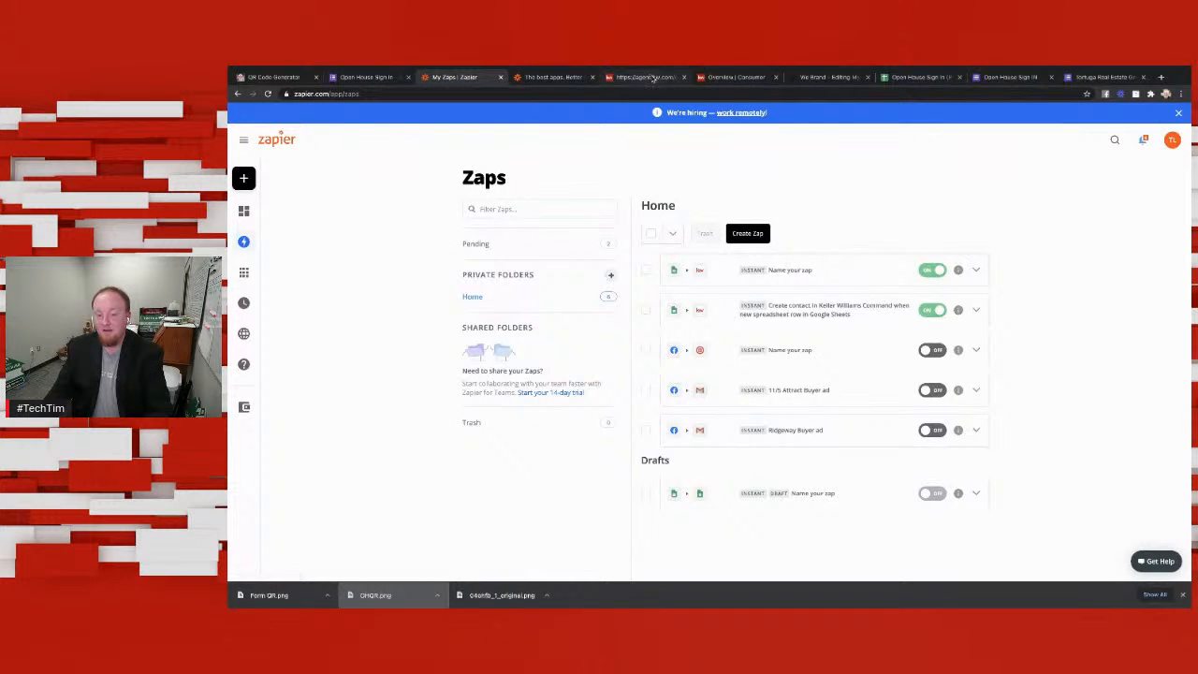
# Step: Switch to Keller Williams Command, open the team's contacts and sort them by most recently contacted
pyautogui.click(653, 77)
pyautogui.click(736, 76)
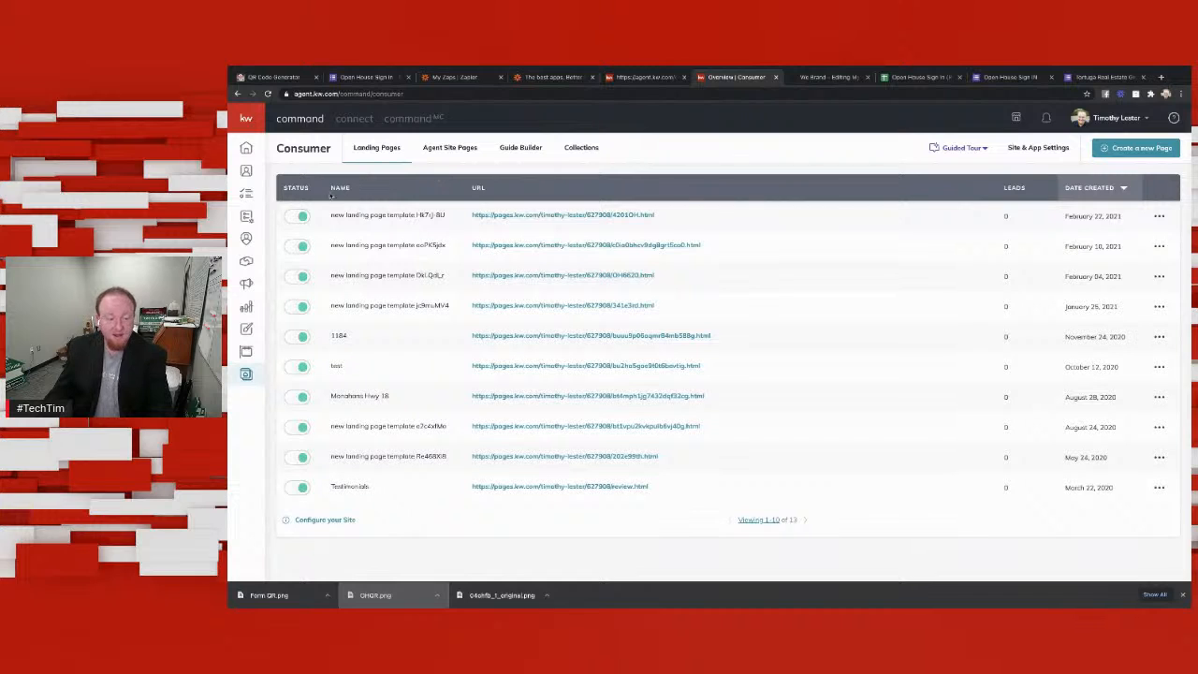
pyautogui.click(247, 174)
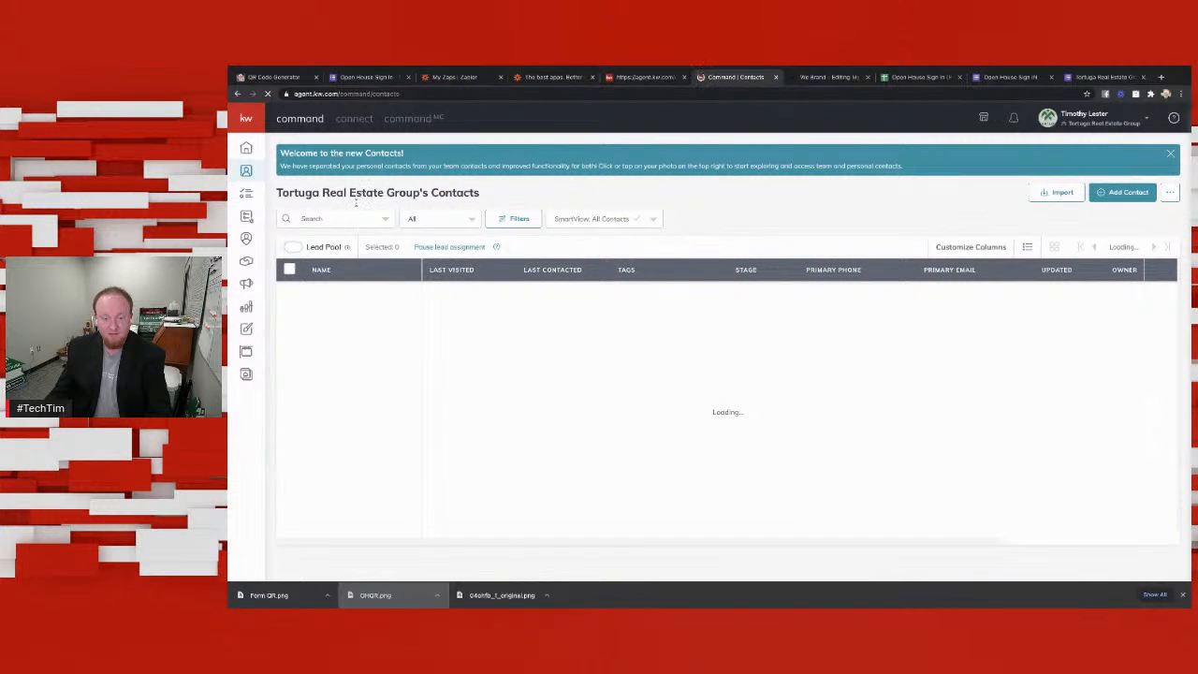
pyautogui.click(337, 218)
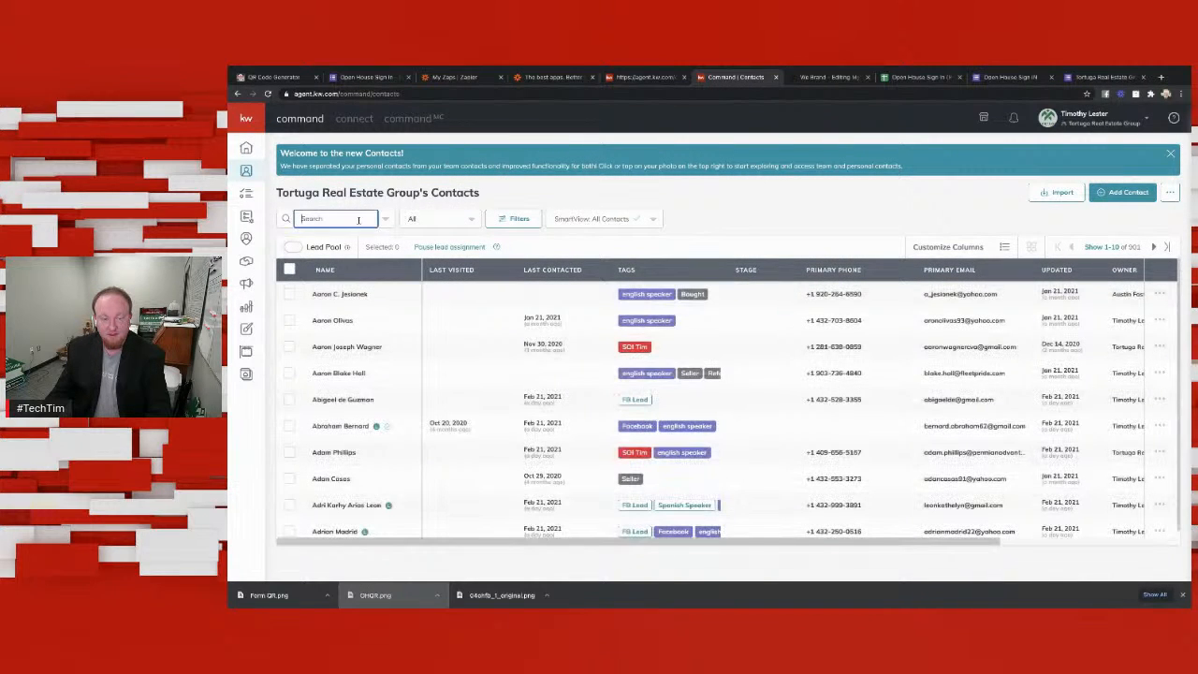
pyautogui.click(575, 270)
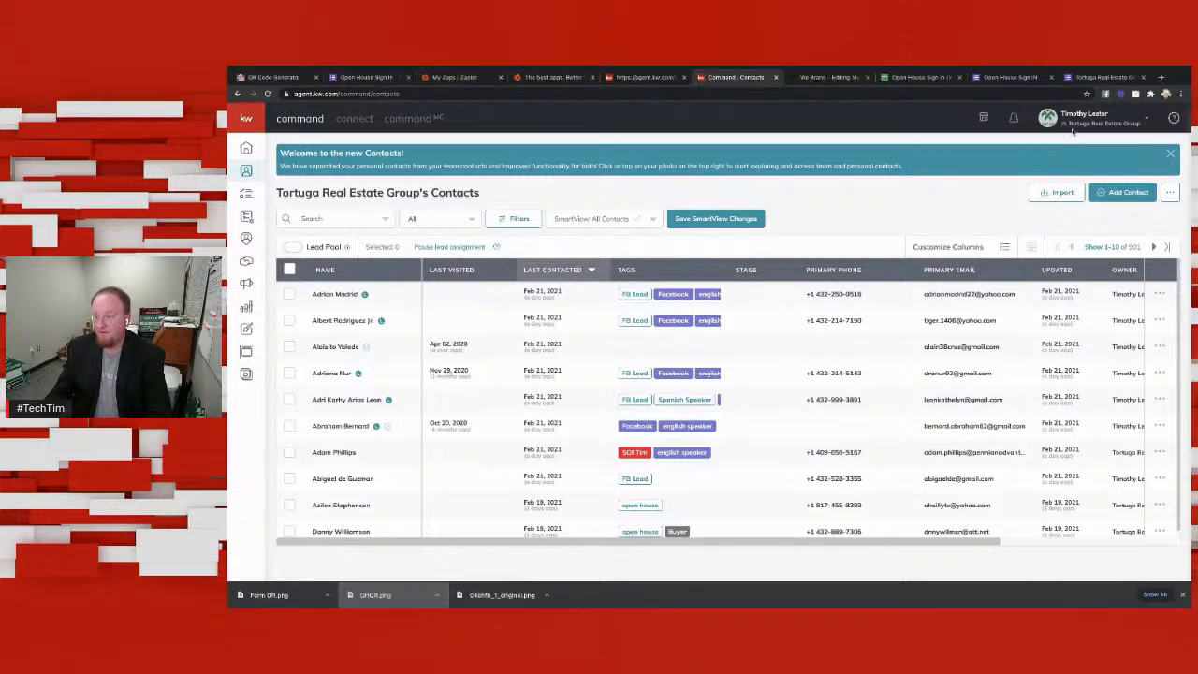
# Step: Switch to the personal Command account, search its contacts for the visitor's first name and clear the search
pyautogui.click(1104, 119)
pyautogui.click(1061, 243)
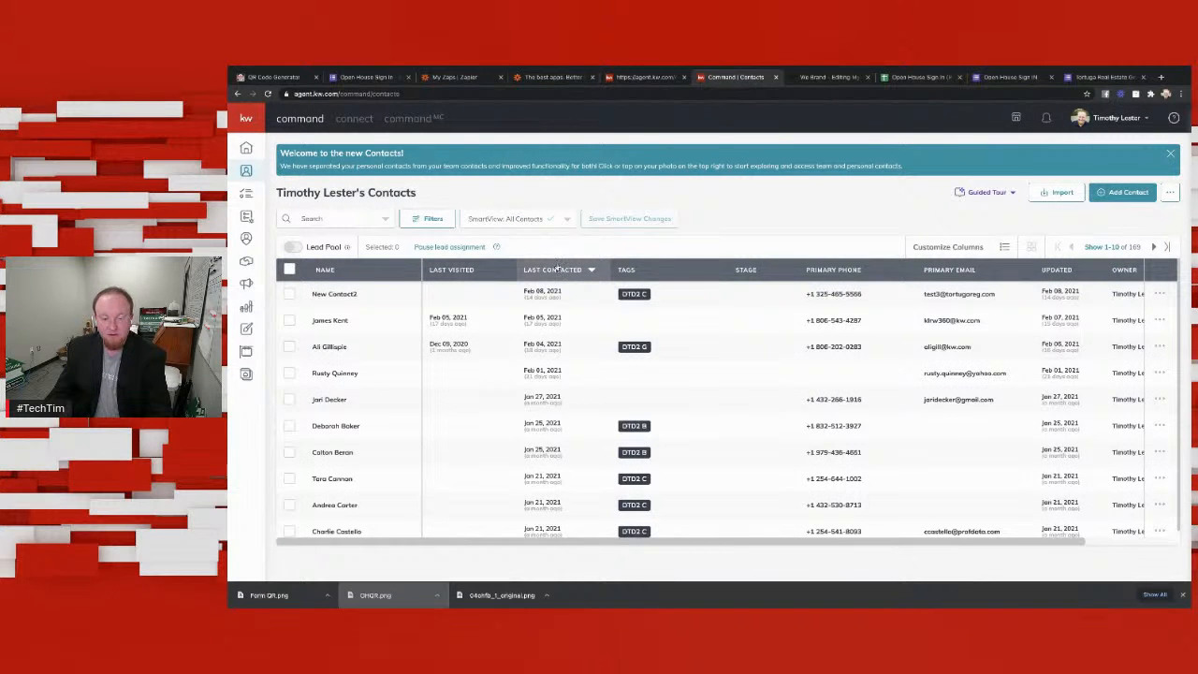
pyautogui.click(347, 221)
pyautogui.write('k')
pyautogui.write('eigh')
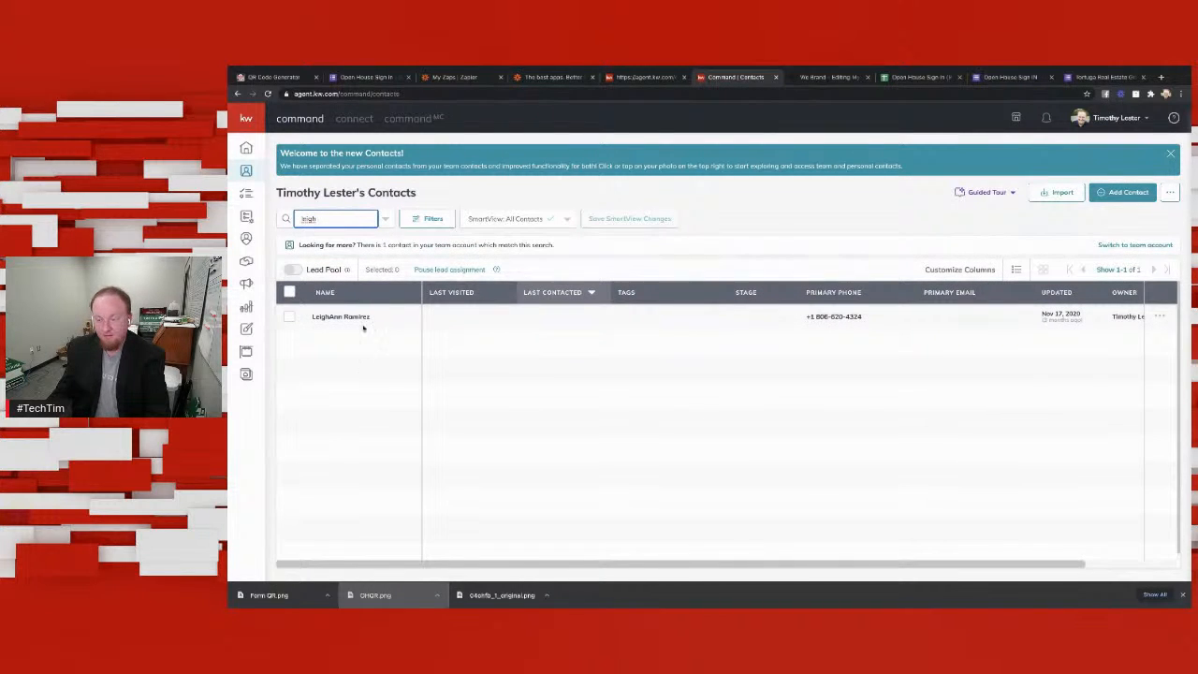
pyautogui.press('BackSpace')
pyautogui.press('BackSpace')
pyautogui.press('BackSpace')
pyautogui.press('BackSpace')
pyautogui.press('BackSpace')
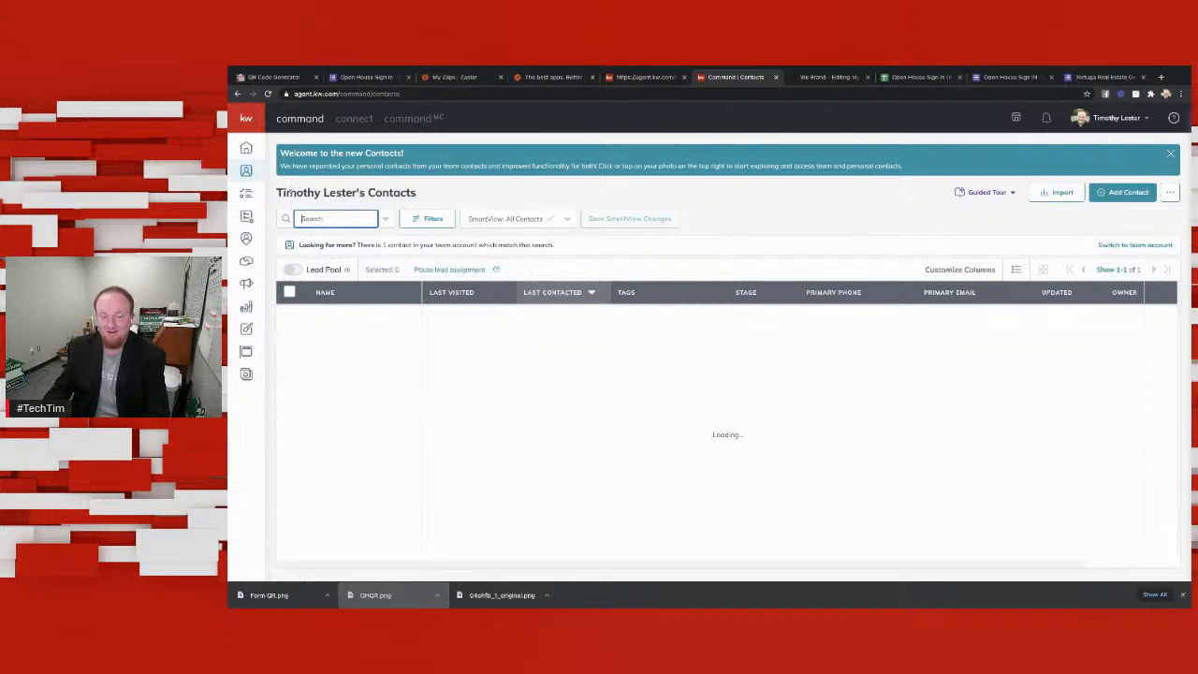
# Step: Check the Open House Sign In (Responses) spreadsheet, then return to the form editor and dismiss the Send form dialog
pyautogui.click(560, 191)
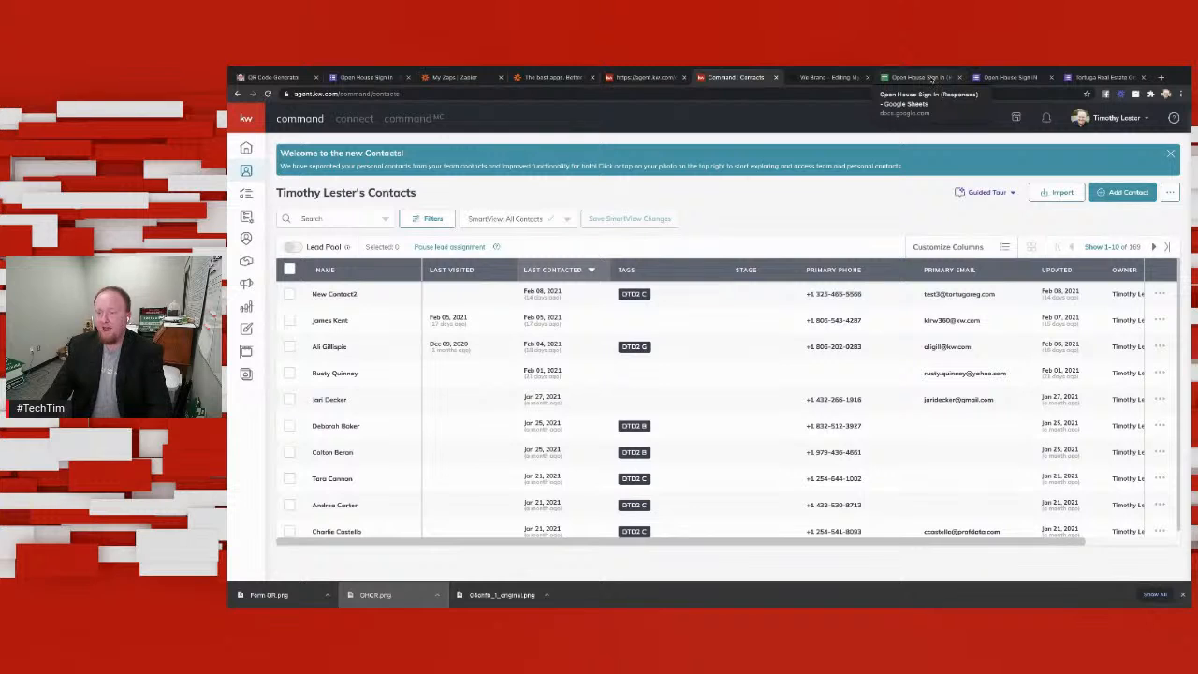
pyautogui.click(931, 80)
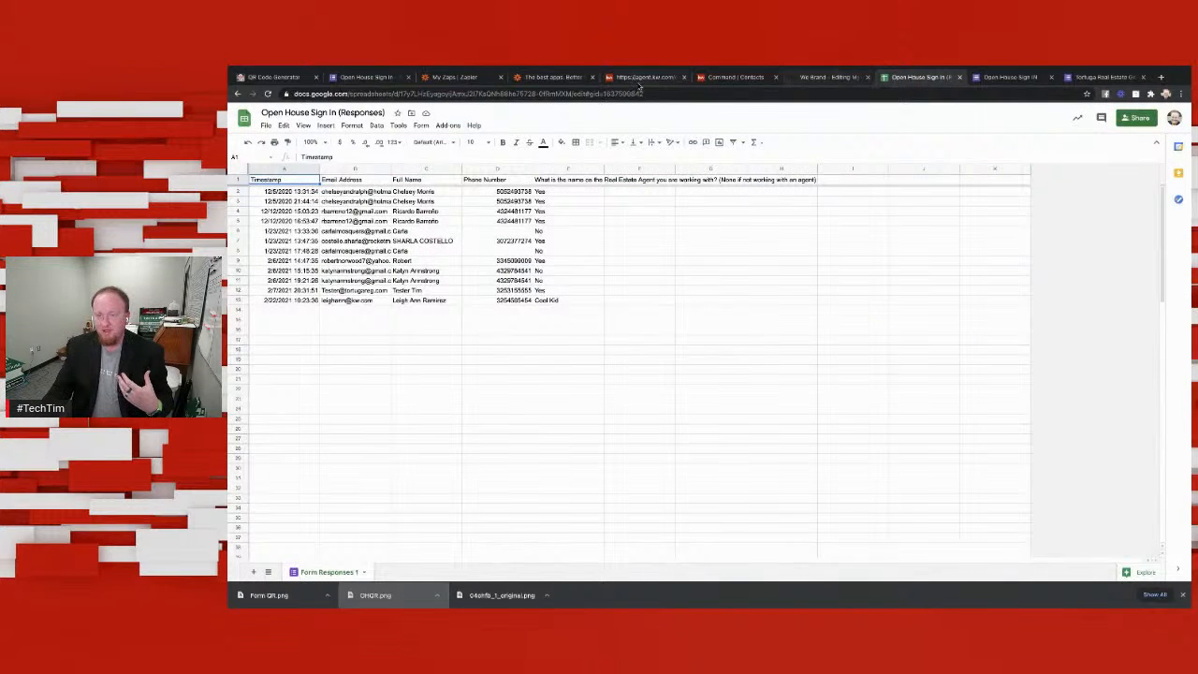
pyautogui.click(376, 77)
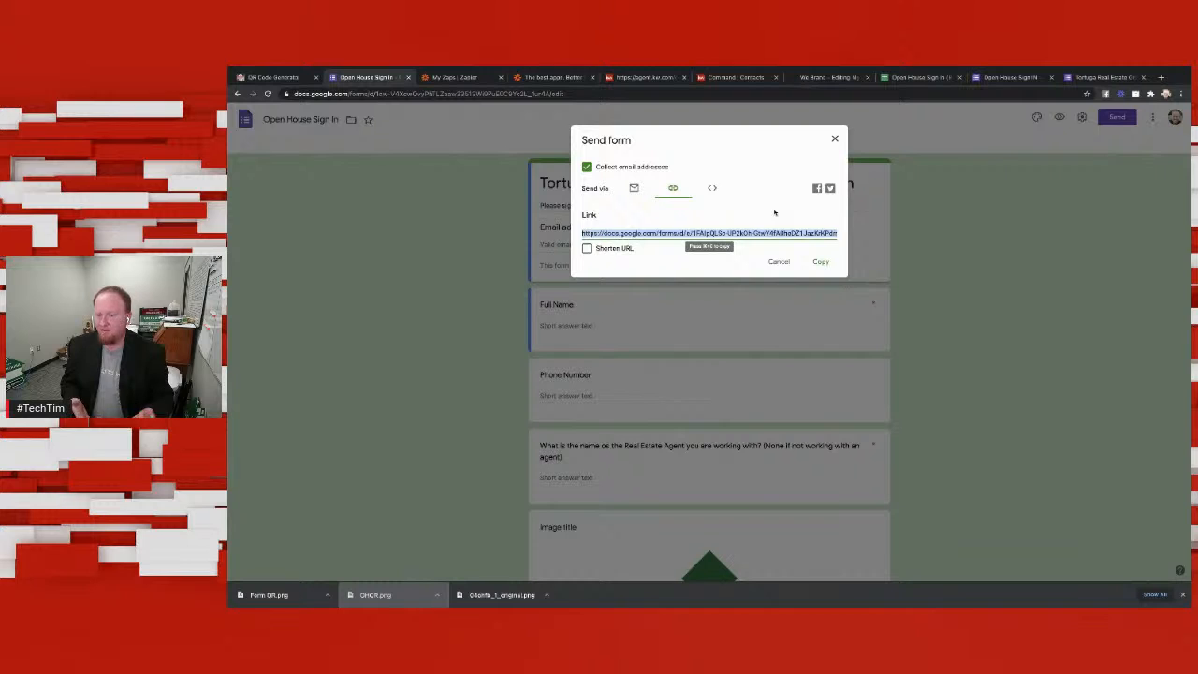
pyautogui.click(834, 138)
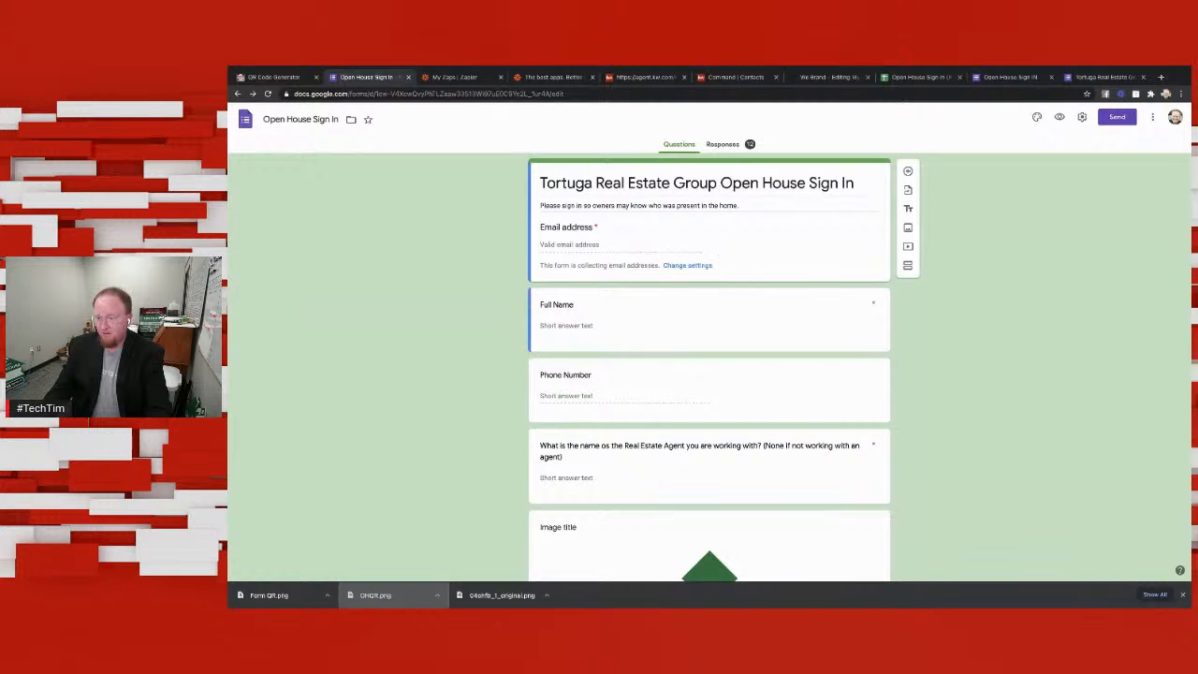
# Step: Copy the Open House Sign In form's embed HTML code from its sending options and close the dialog
pyautogui.click(1154, 119)
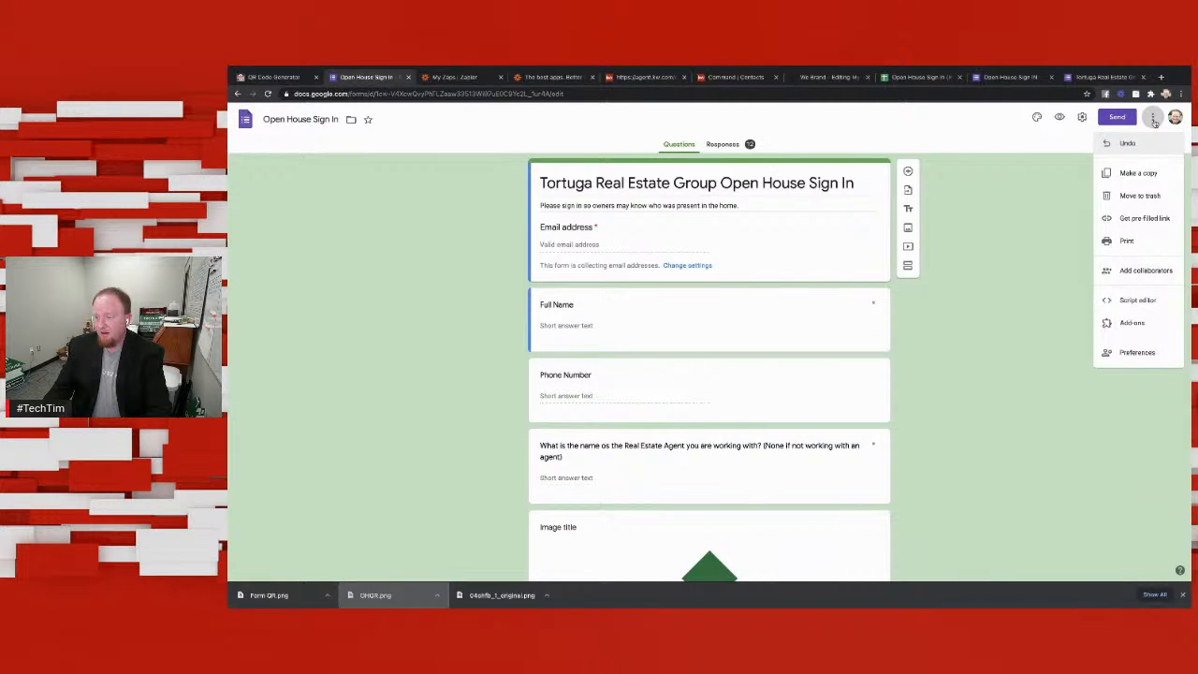
pyautogui.click(1124, 121)
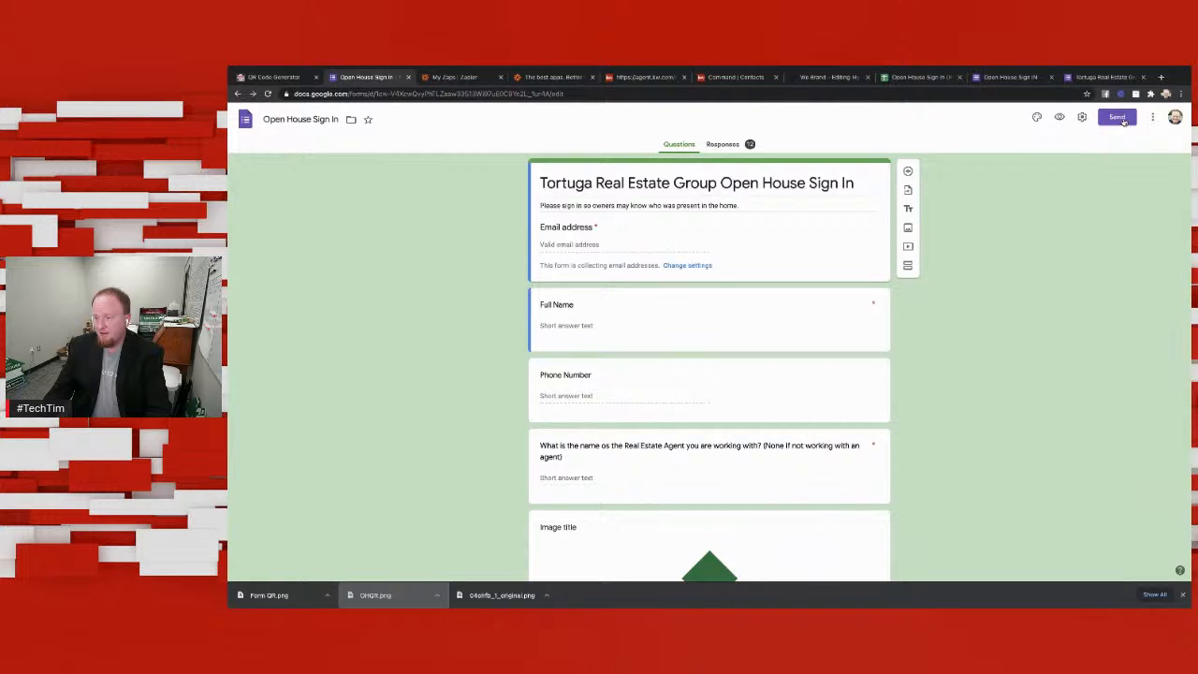
pyautogui.click(1123, 121)
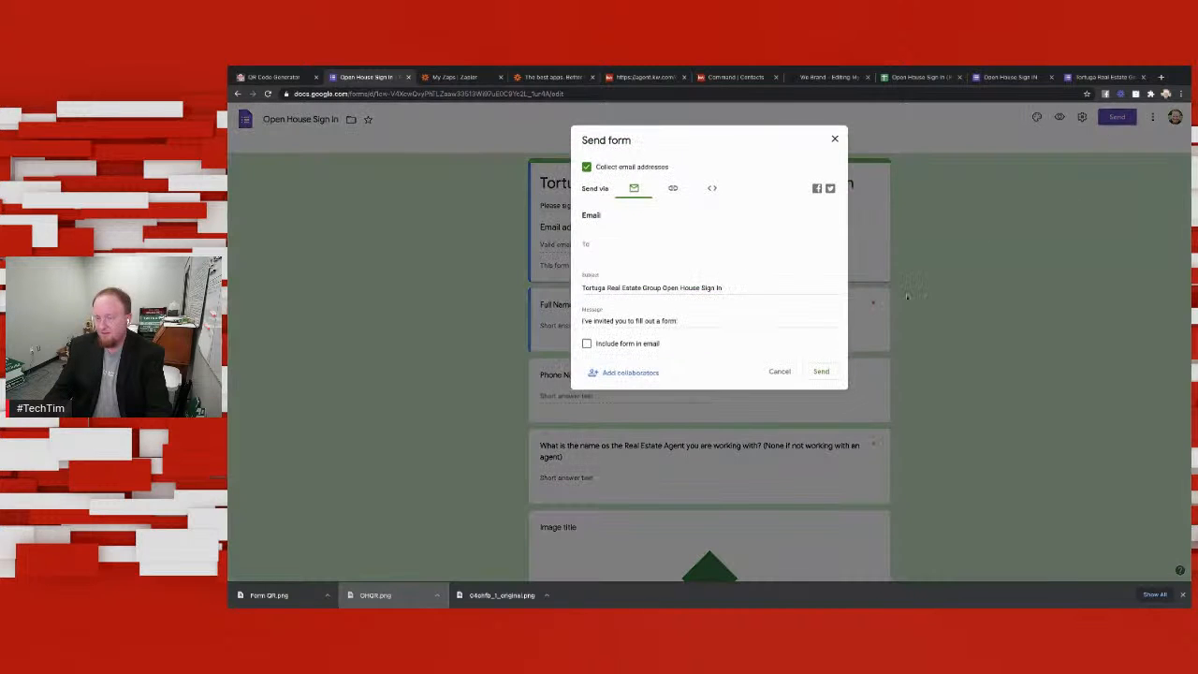
pyautogui.click(712, 190)
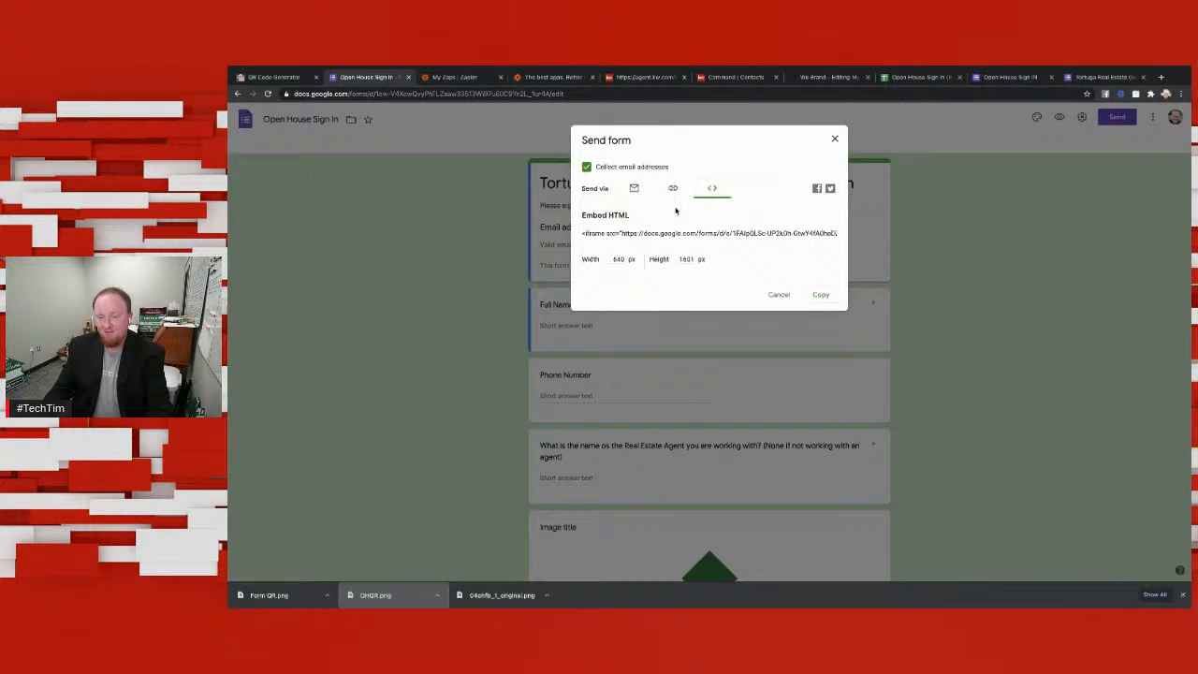
pyautogui.click(768, 233)
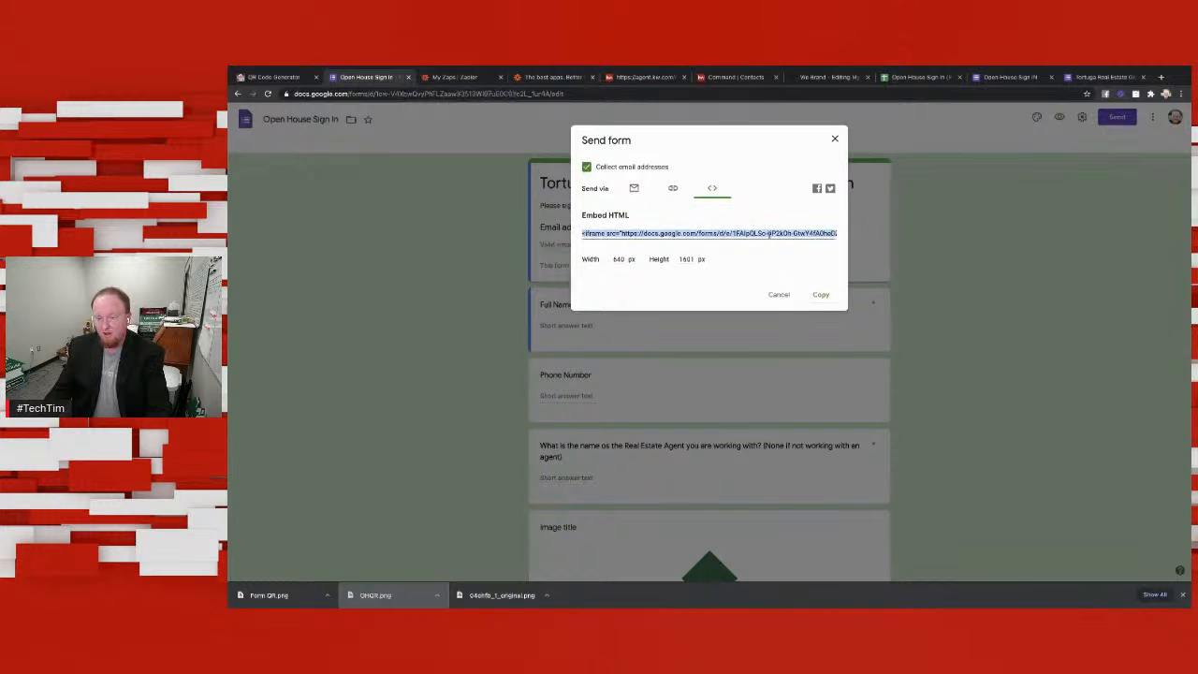
pyautogui.click(822, 296)
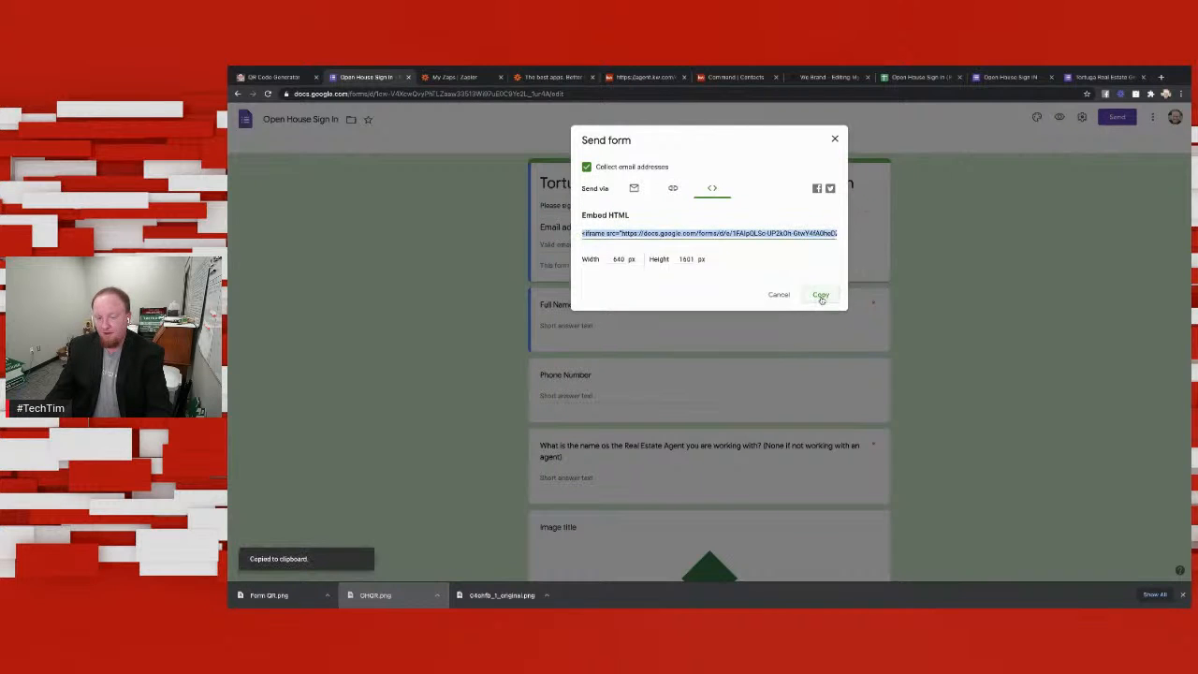
pyautogui.click(834, 140)
# Step: Switch to the Command landing page editor, add a text block above the listing photo and replace its placeholder with the form's embed code
pyautogui.click(739, 78)
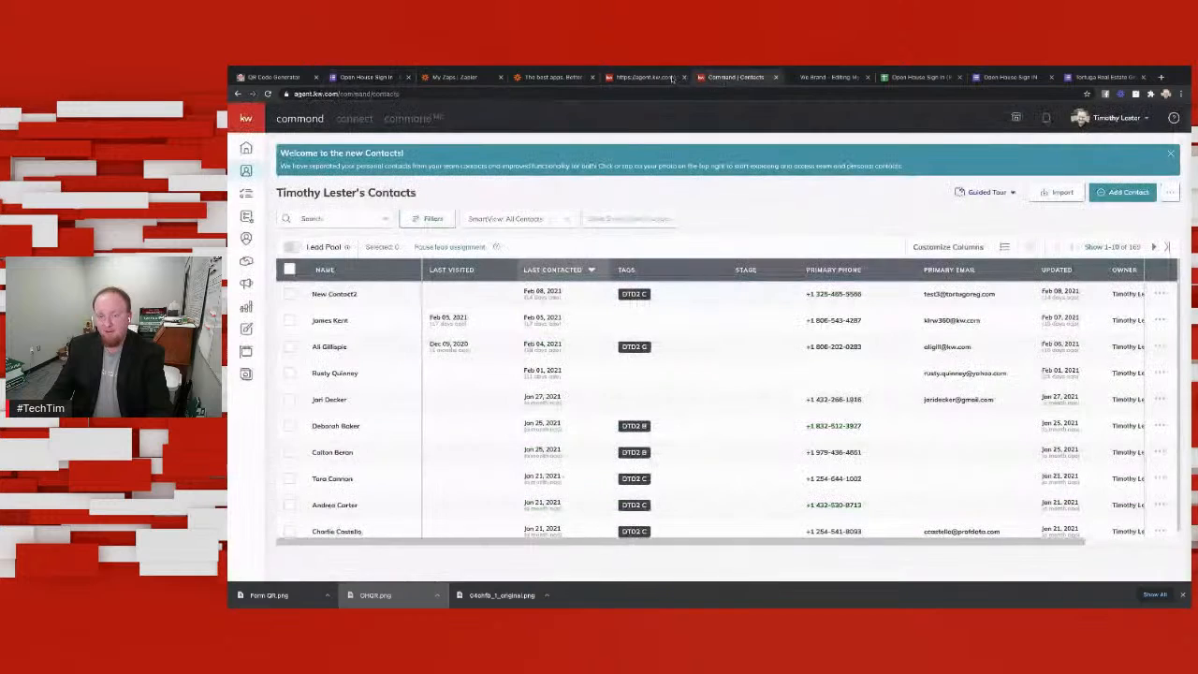
pyautogui.click(655, 77)
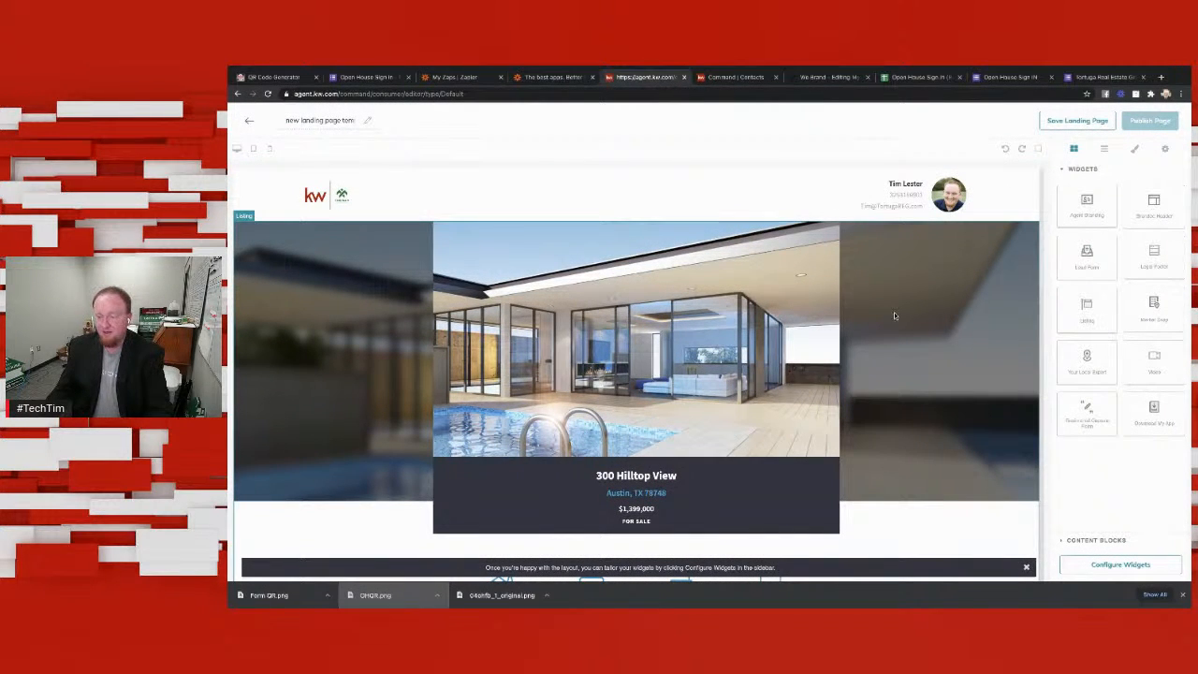
pyautogui.scroll(-3, 892, 310)
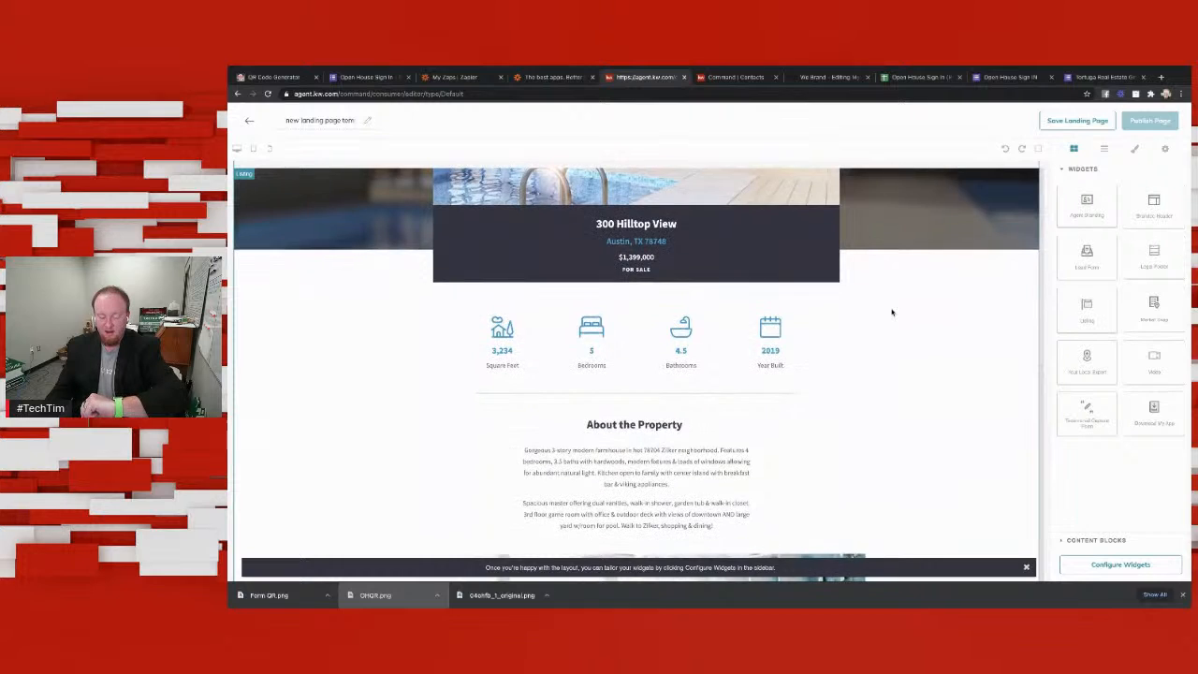
pyautogui.scroll(3, 892, 312)
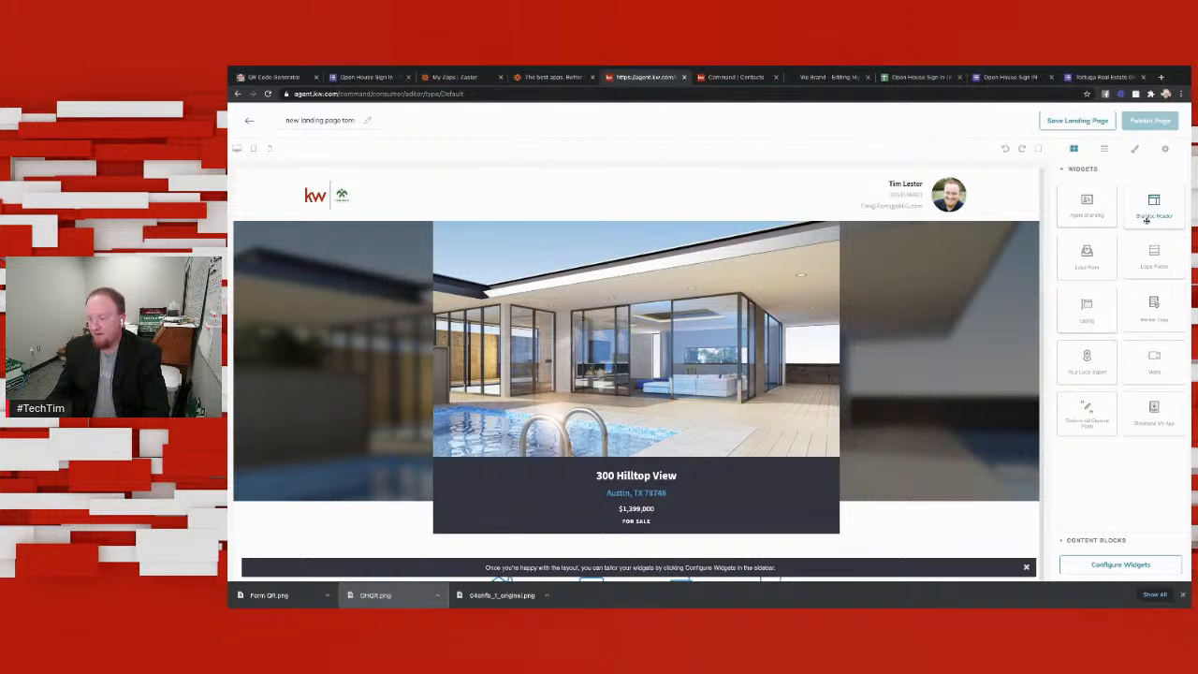
pyautogui.scroll(-10, 940, 337)
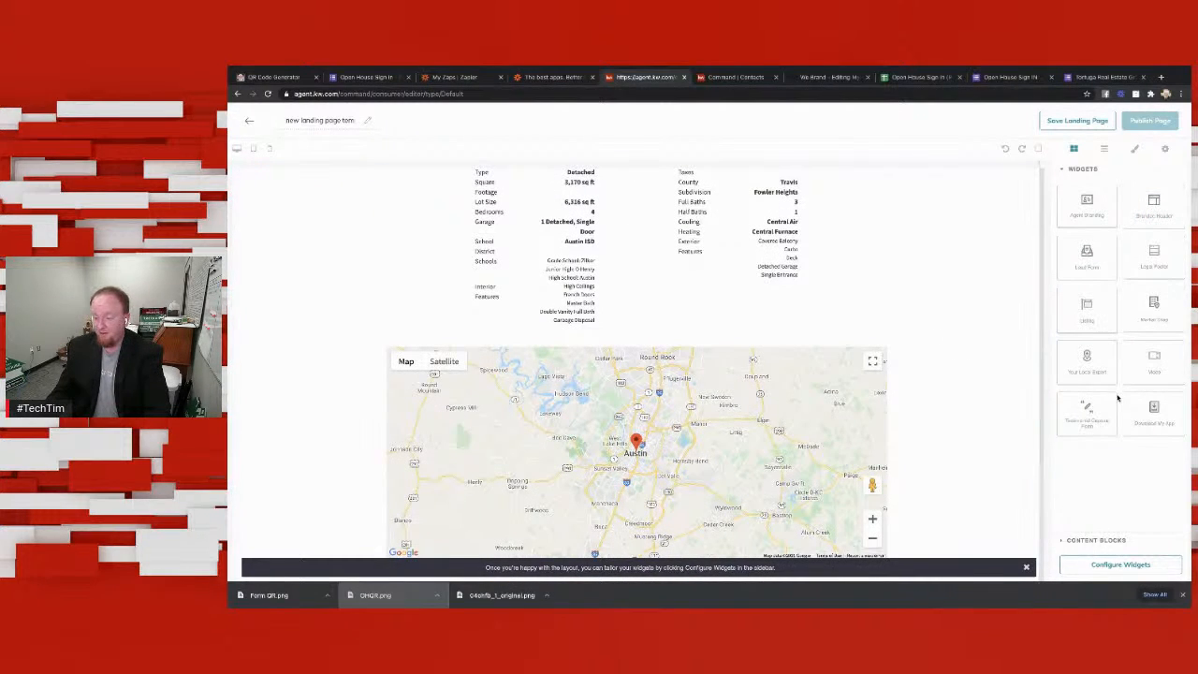
pyautogui.click(1091, 544)
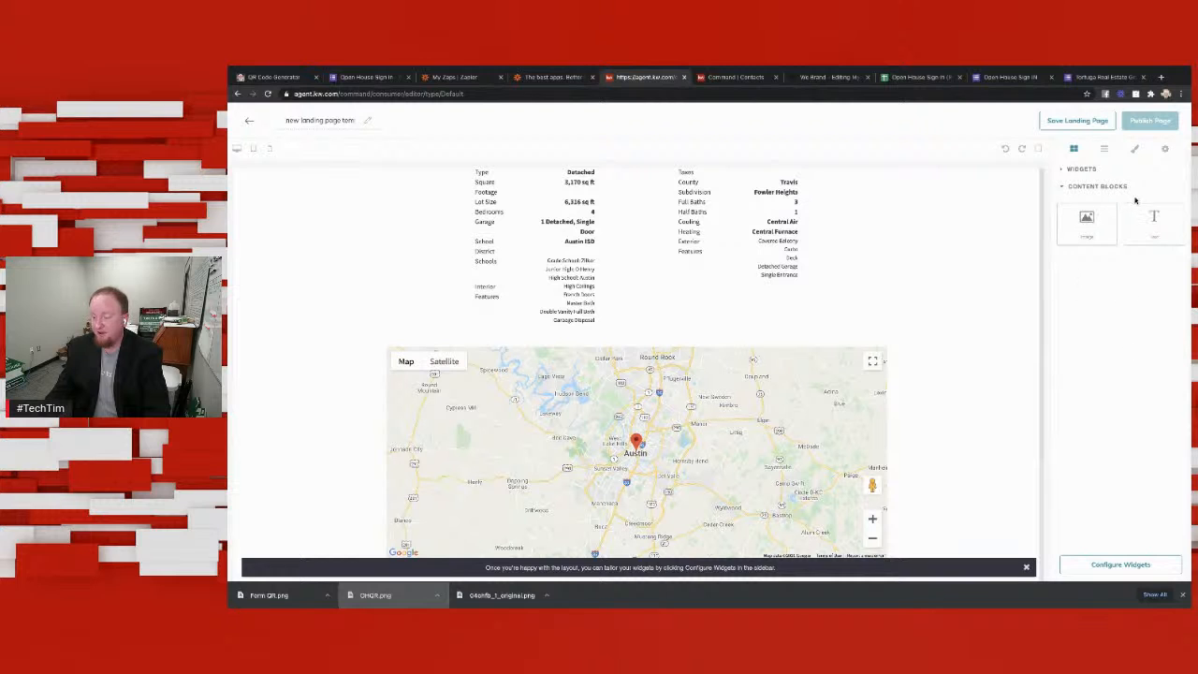
pyautogui.moveTo(1154, 221); pyautogui.dragTo(815, 224)
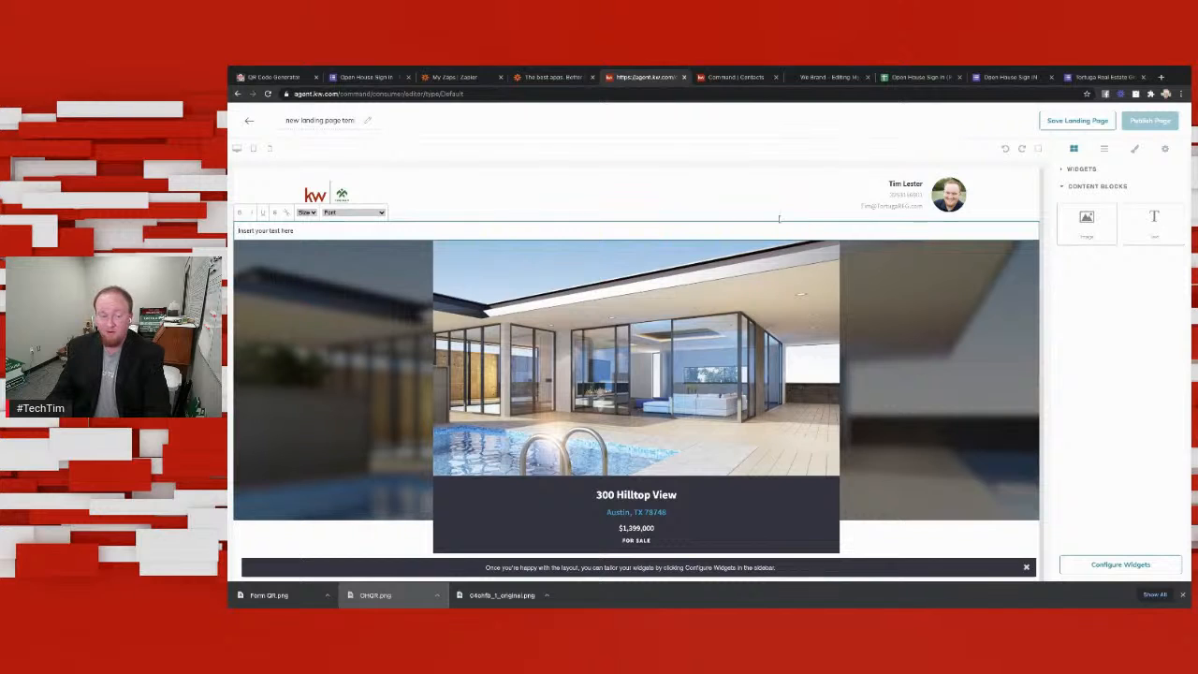
pyautogui.tripleClick(339, 234)
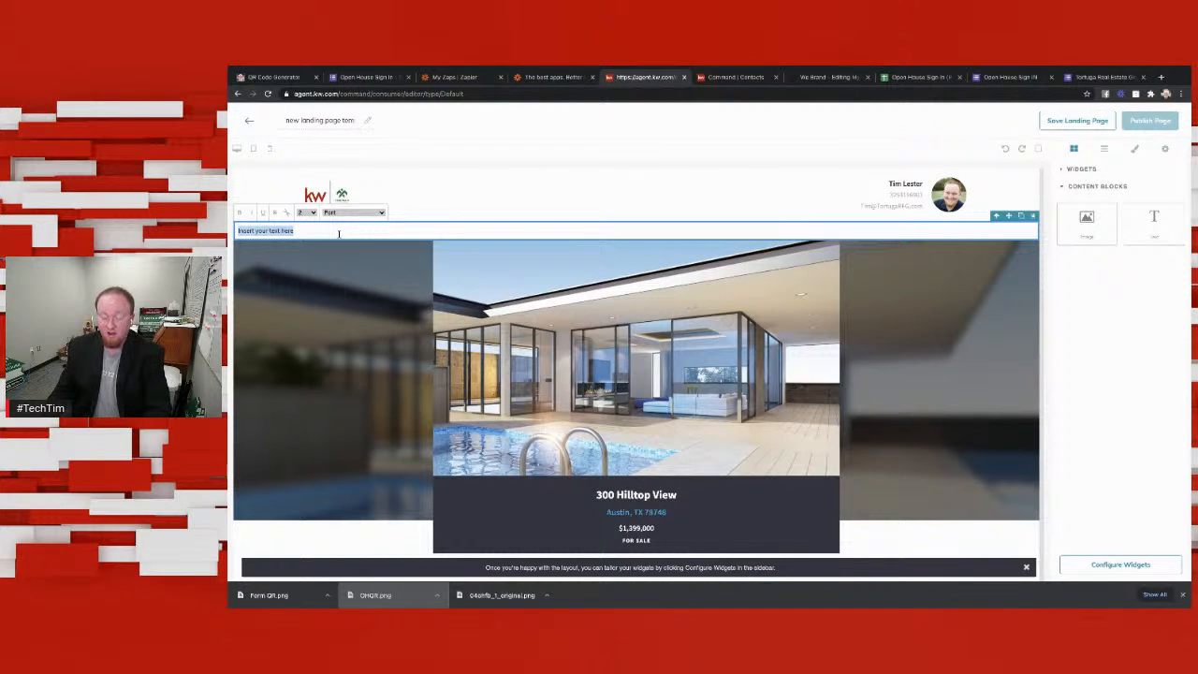
pyautogui.hotkey('ctrl', 'v')
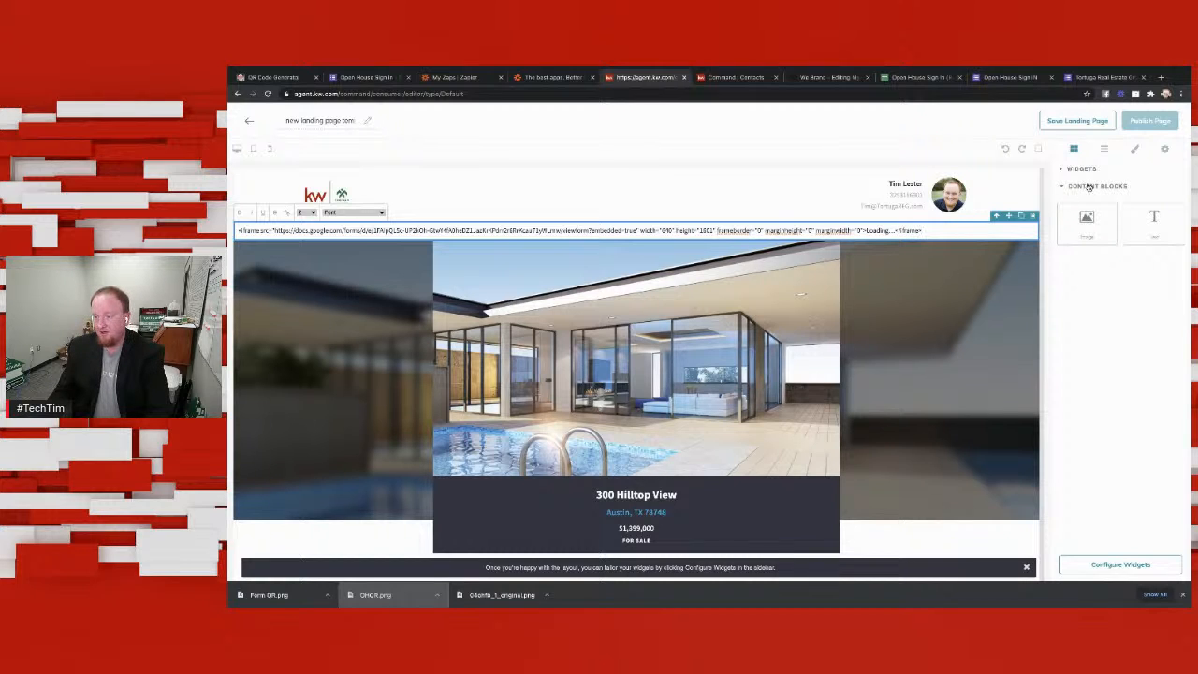
# Step: Configure the landing page's listing widget by searching for the property's street address and selecting the matching Midland listing
pyautogui.click(1127, 564)
pyautogui.click(1109, 234)
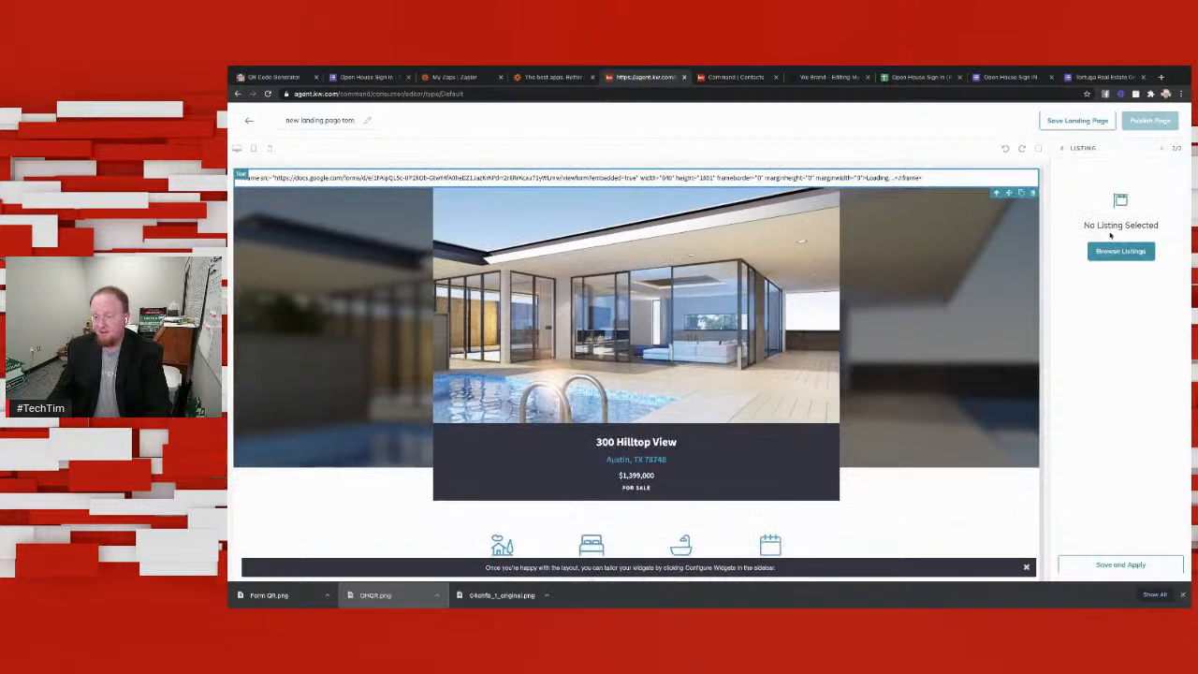
pyautogui.click(1115, 251)
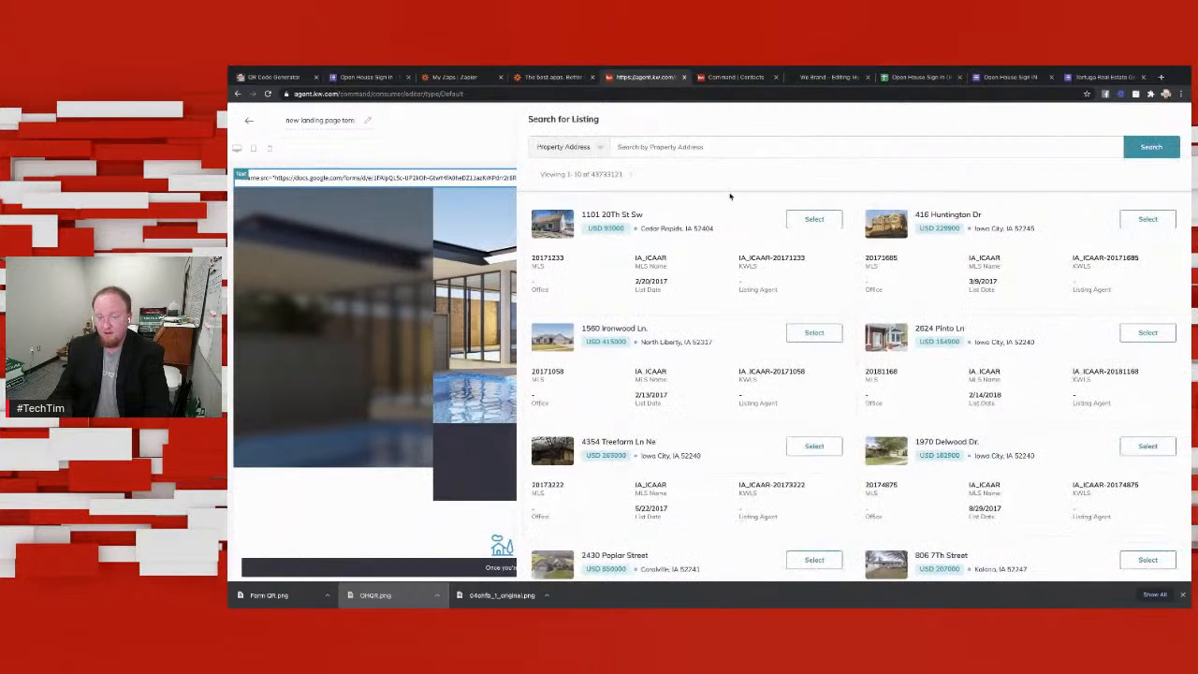
pyautogui.click(737, 148)
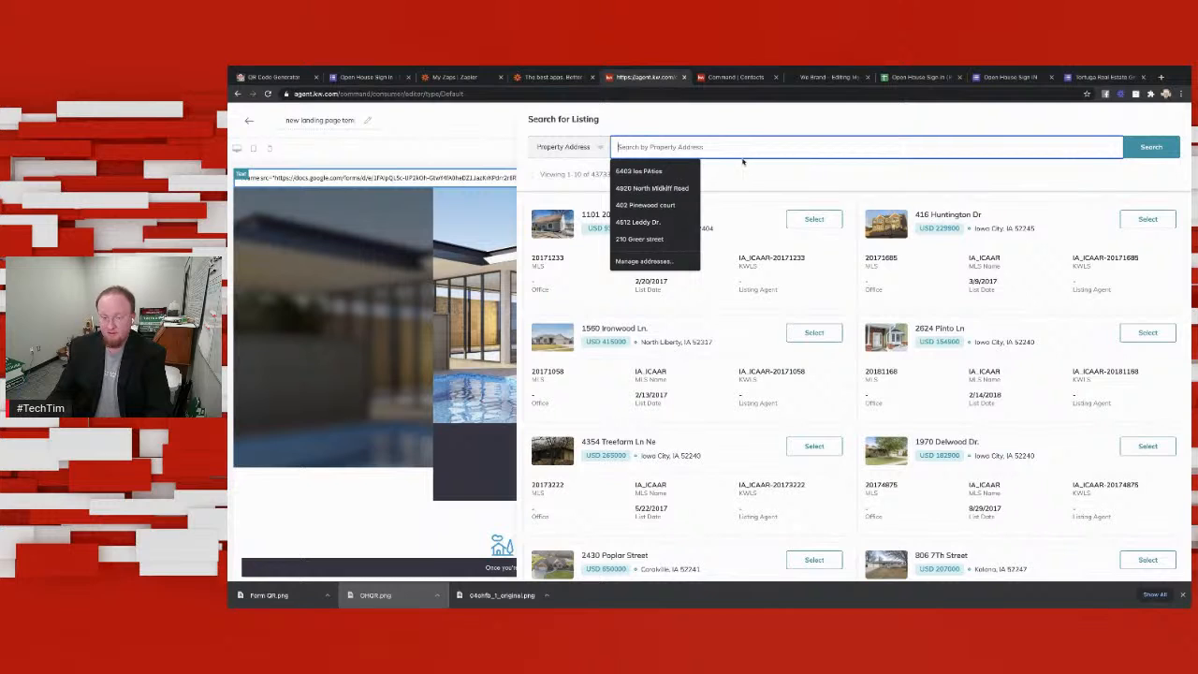
pyautogui.write('4201')
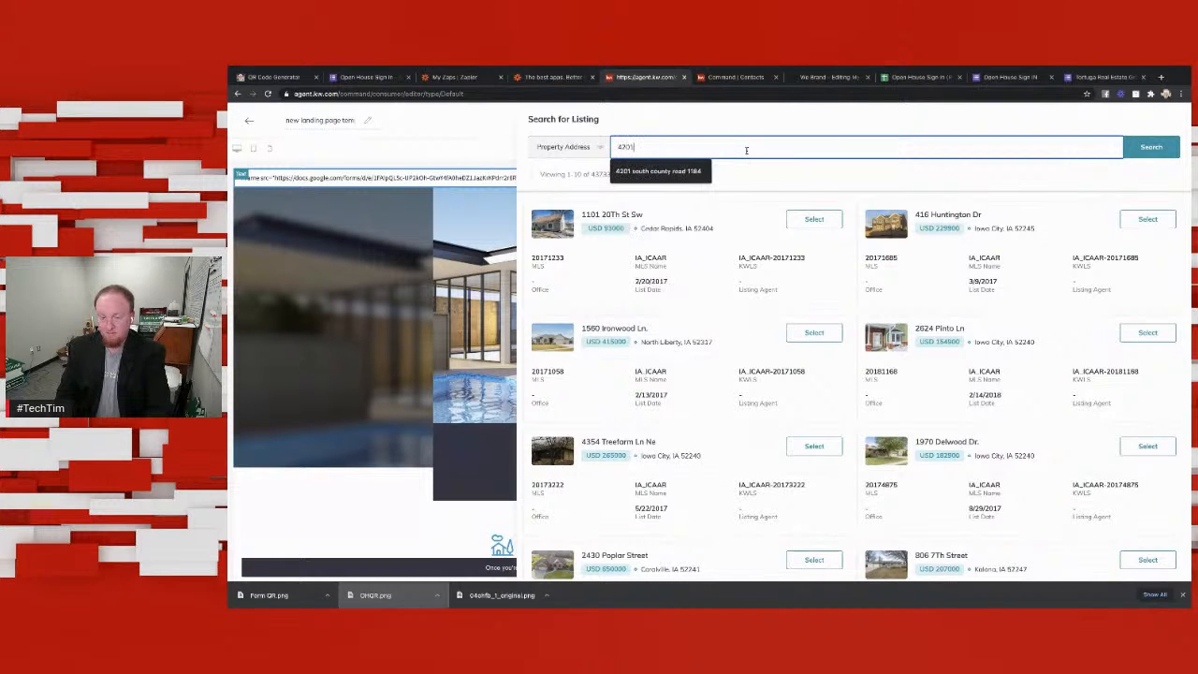
pyautogui.click(693, 173)
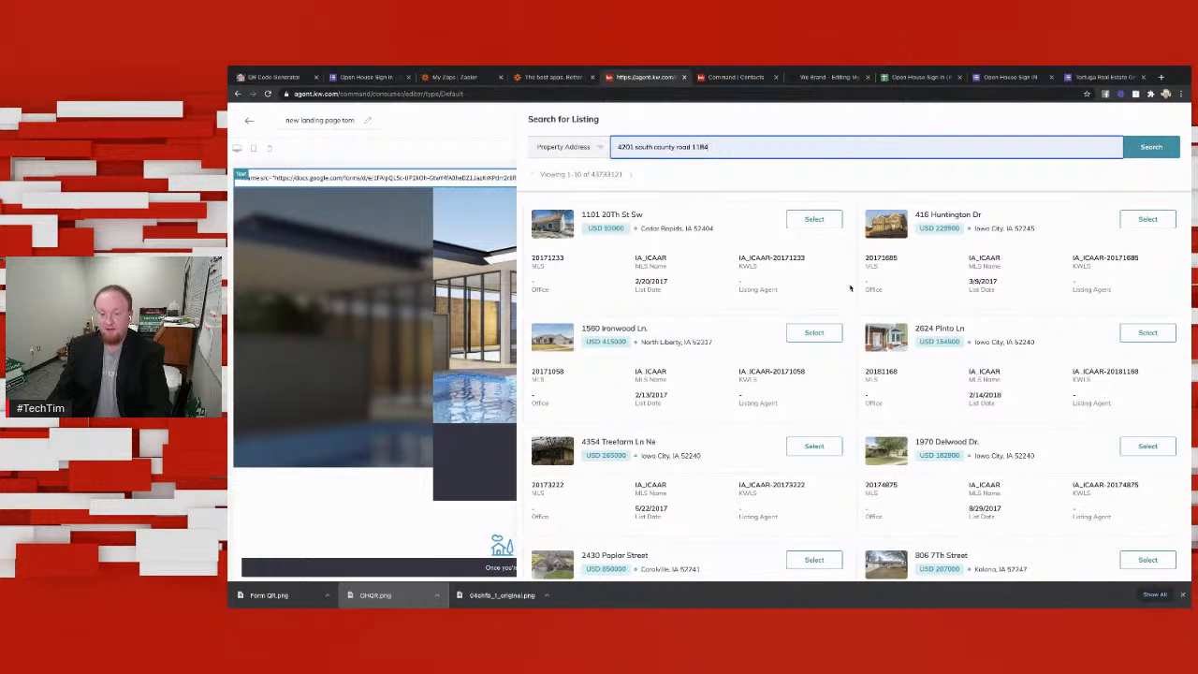
pyautogui.press('Return')
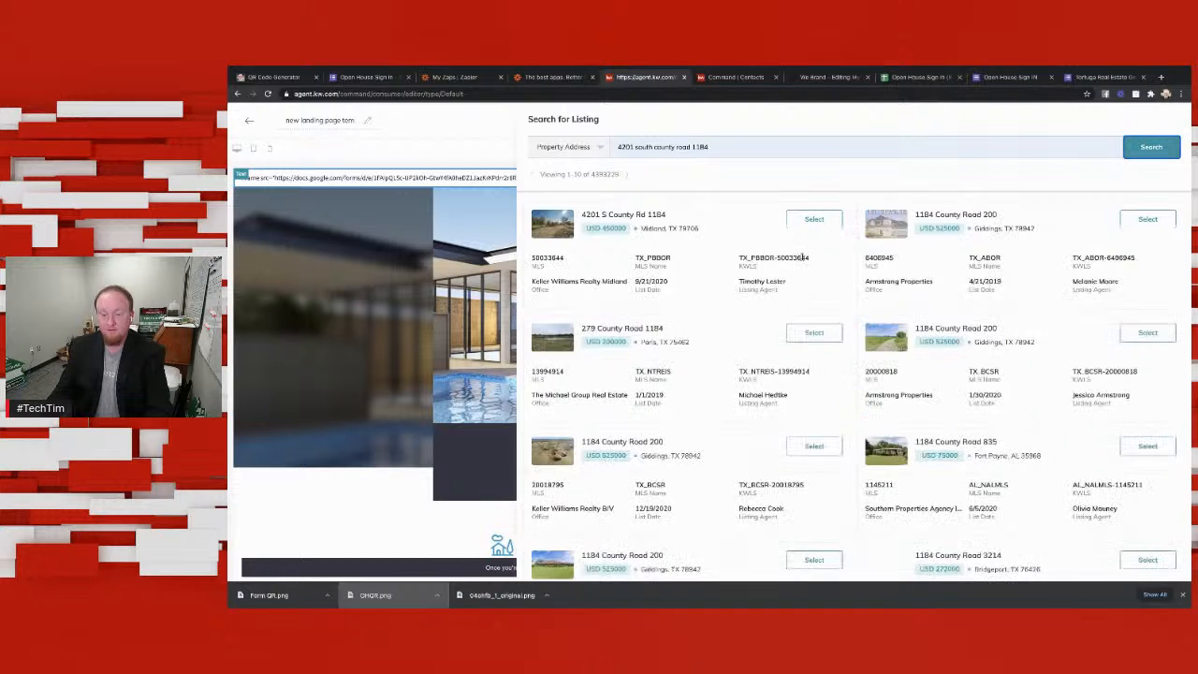
pyautogui.click(814, 220)
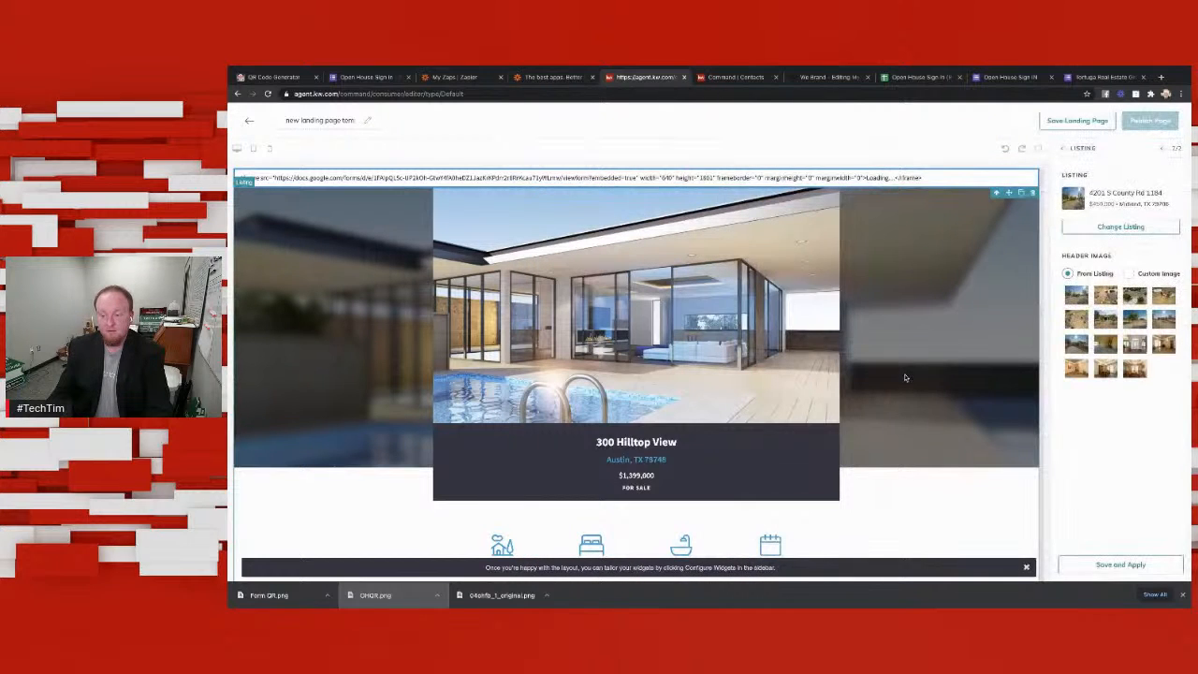
# Step: Choose the second listing photo, the aerial view of the house, as the header image and apply the widget changes
pyautogui.click(1107, 298)
pyautogui.scroll(-3, 1109, 314)
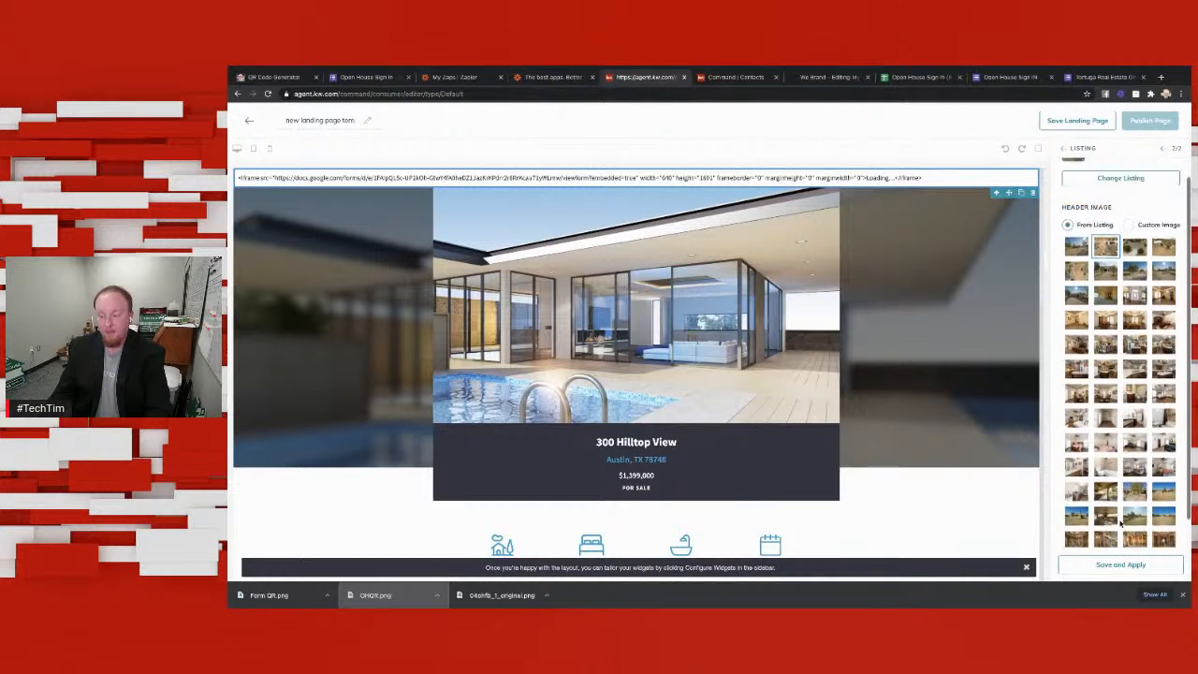
pyautogui.click(1130, 568)
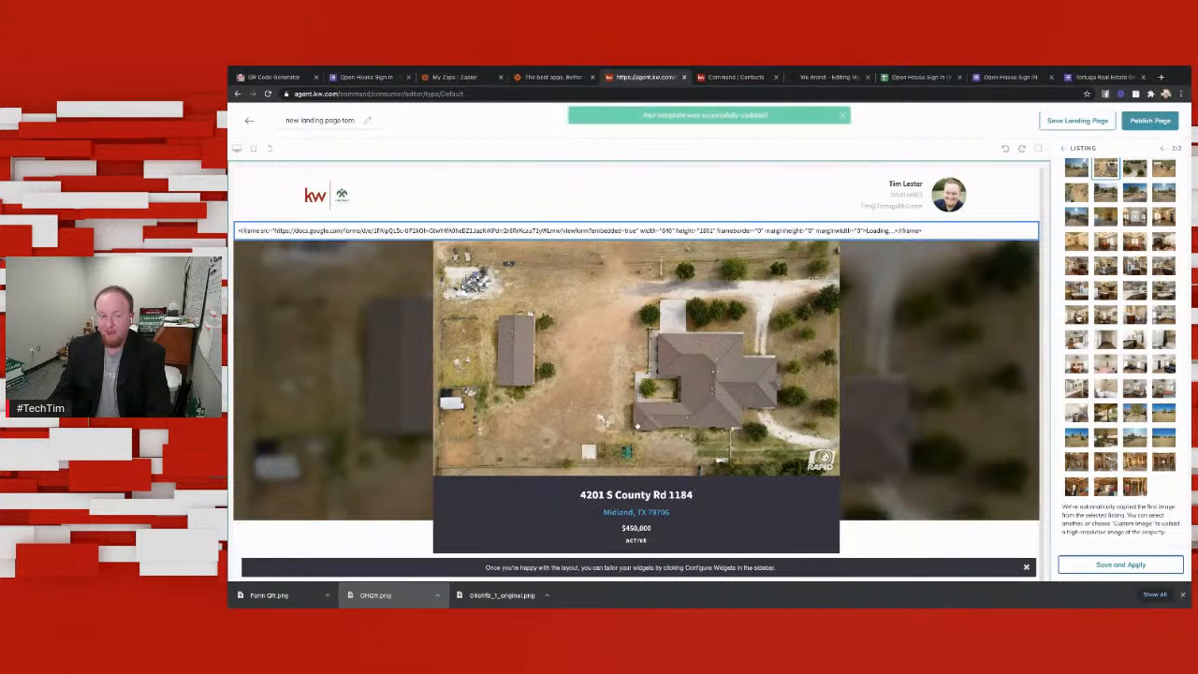
# Step: Publish the page as a landing page visible to others
pyautogui.click(1150, 121)
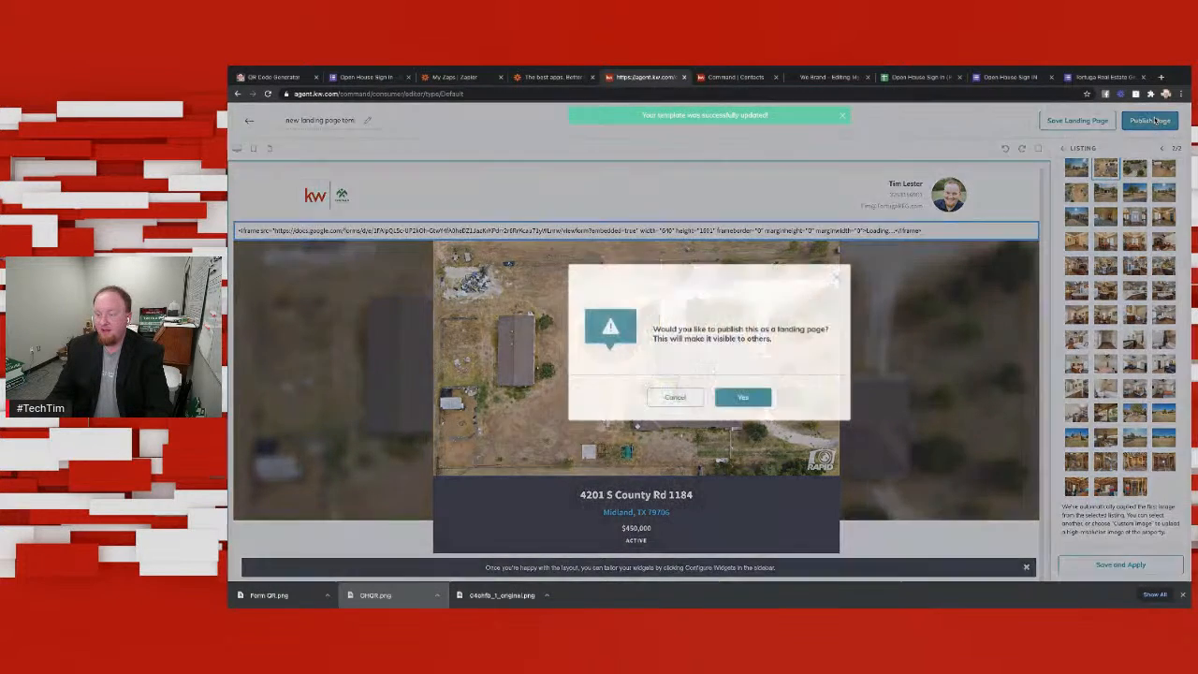
pyautogui.click(742, 397)
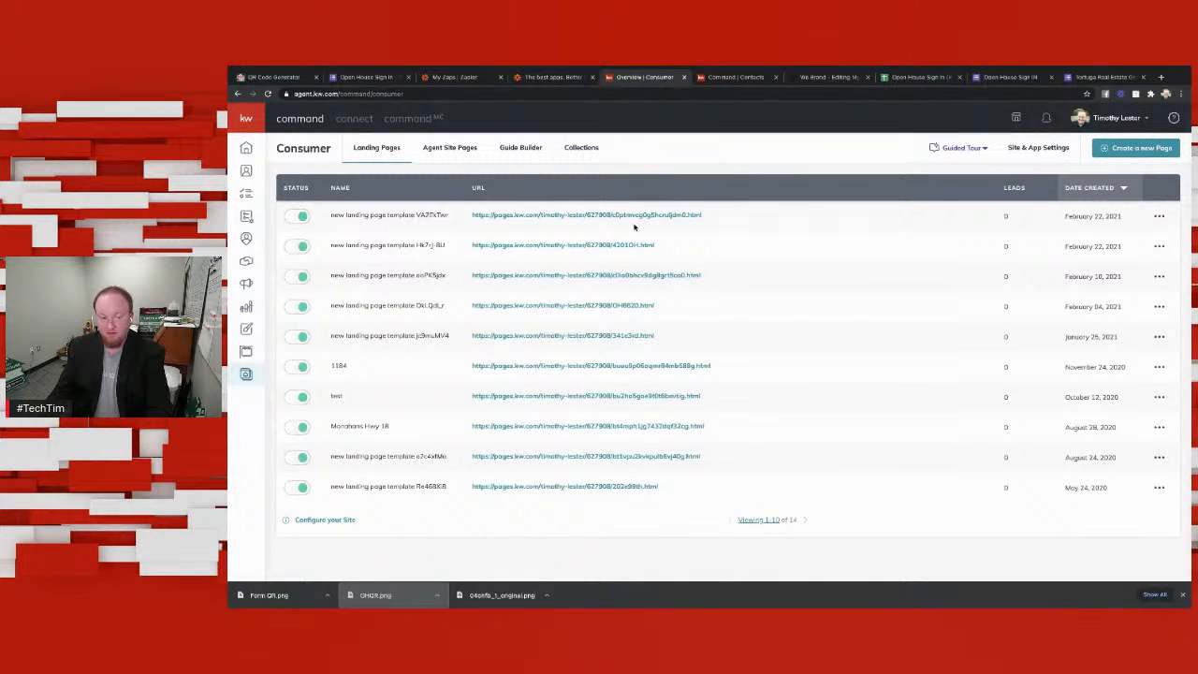
# Step: Open the newly published landing page's URL and examine the embedded sign-in form and the property details below it
pyautogui.click(614, 216)
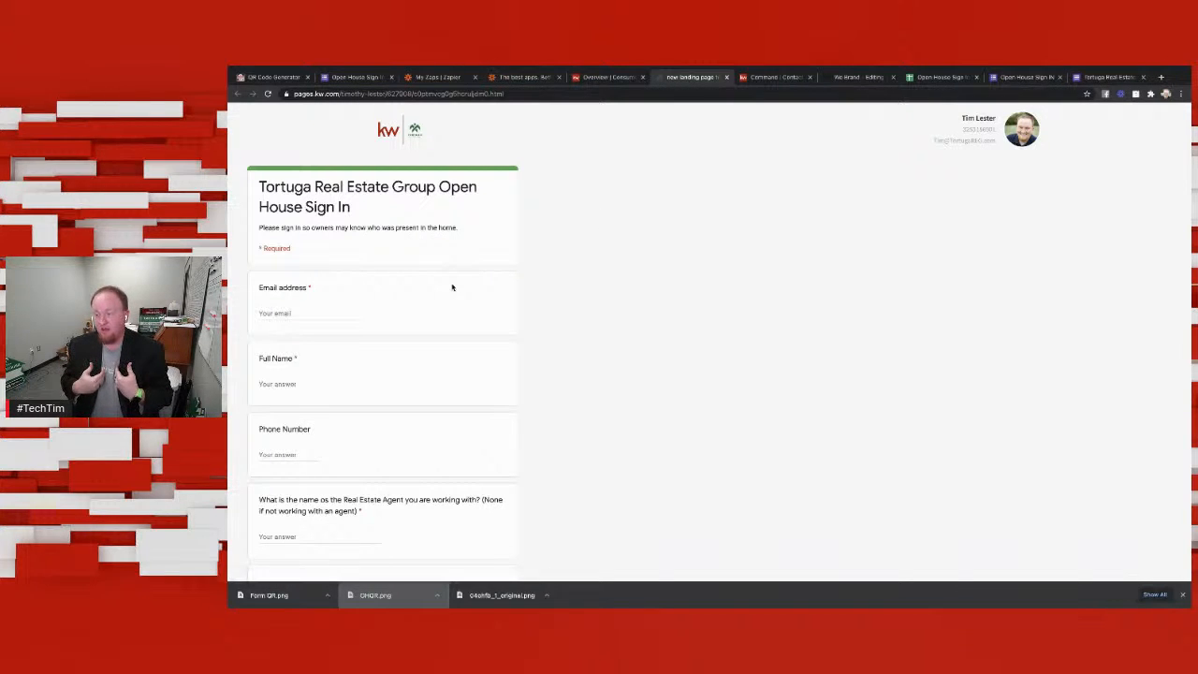
pyautogui.scroll(-8, 433, 279)
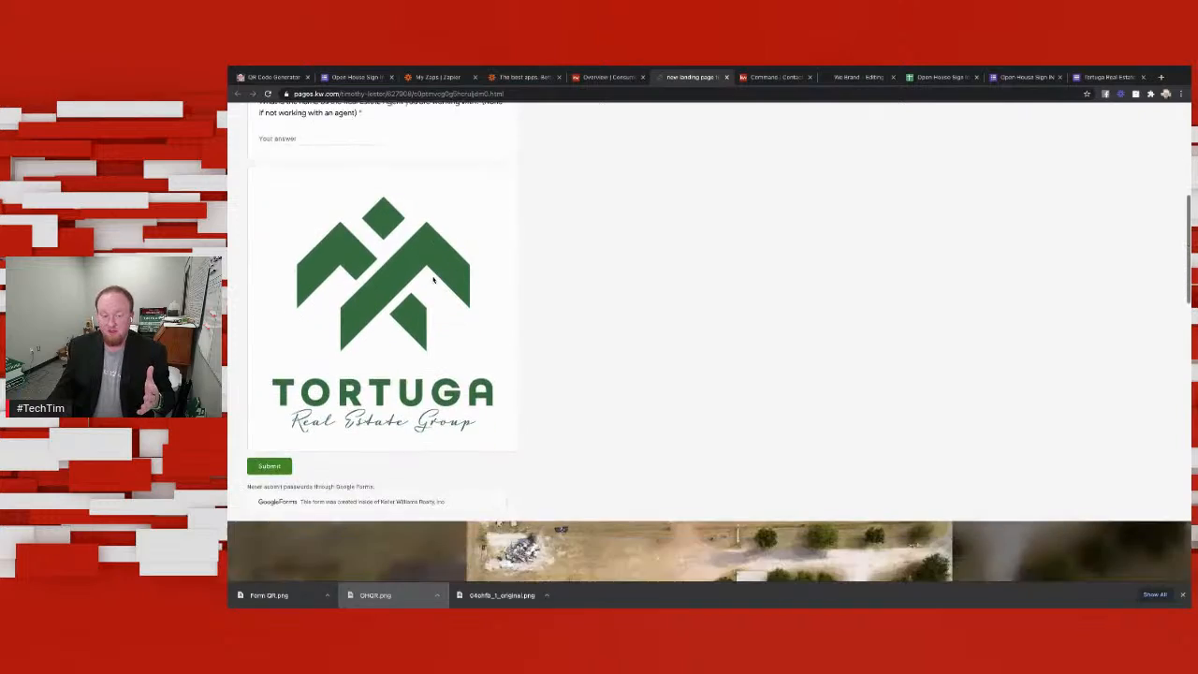
pyautogui.scroll(-8, 433, 279)
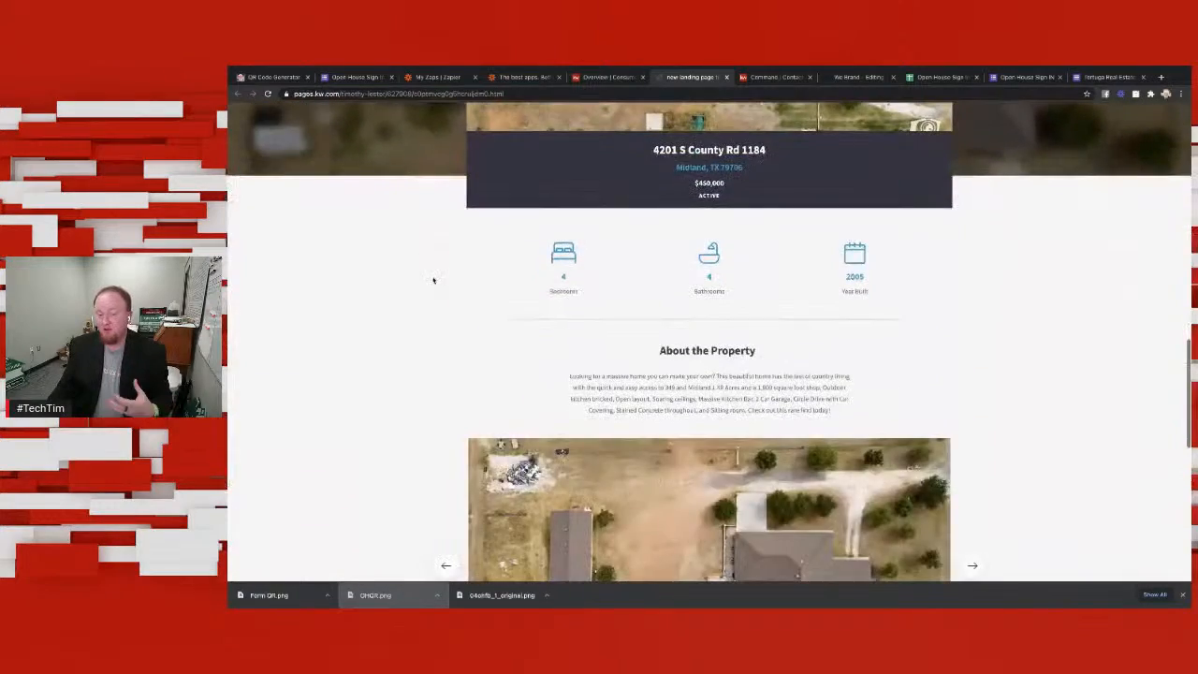
pyautogui.scroll(-5, 430, 282)
pyautogui.scroll(8, 430, 282)
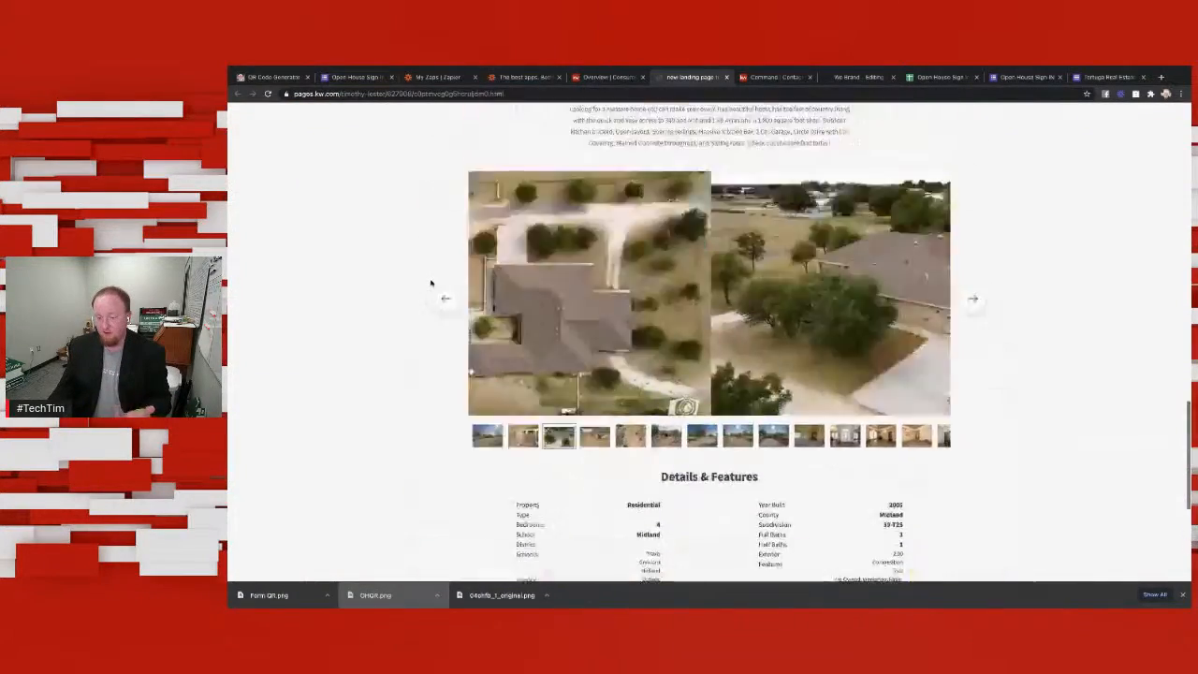
pyautogui.scroll(10, 431, 283)
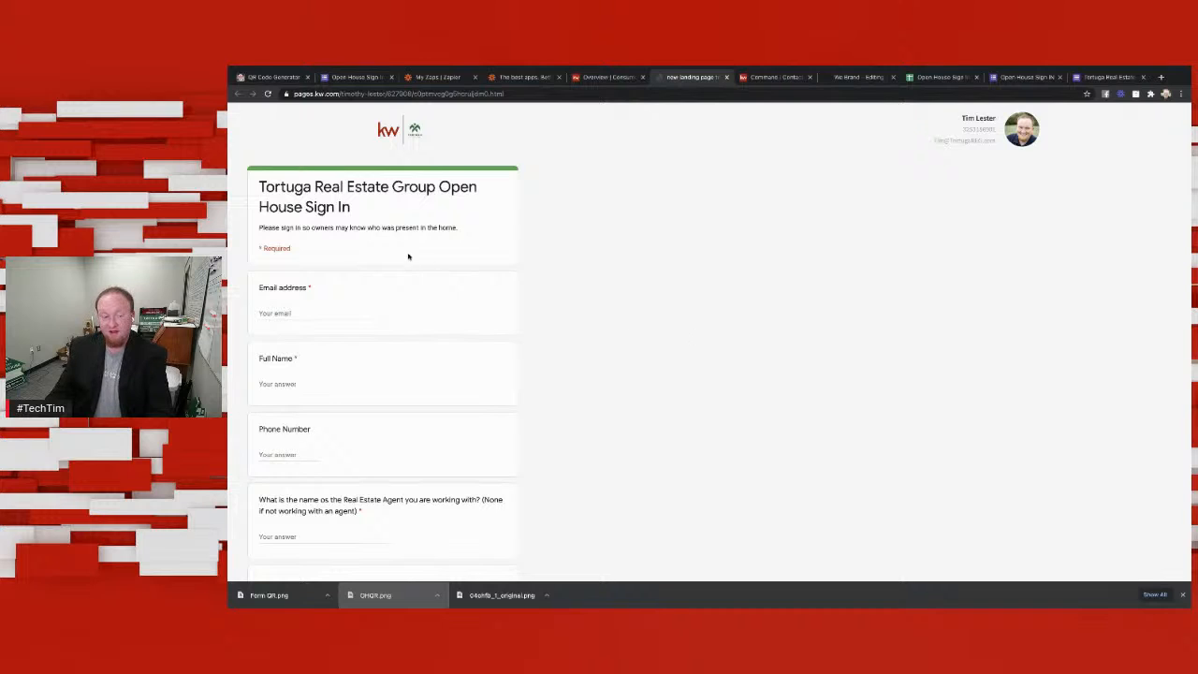
# Step: Review the published landing page from the embedded sign-in form down through the listing content below it
pyautogui.scroll(-6, 408, 256)
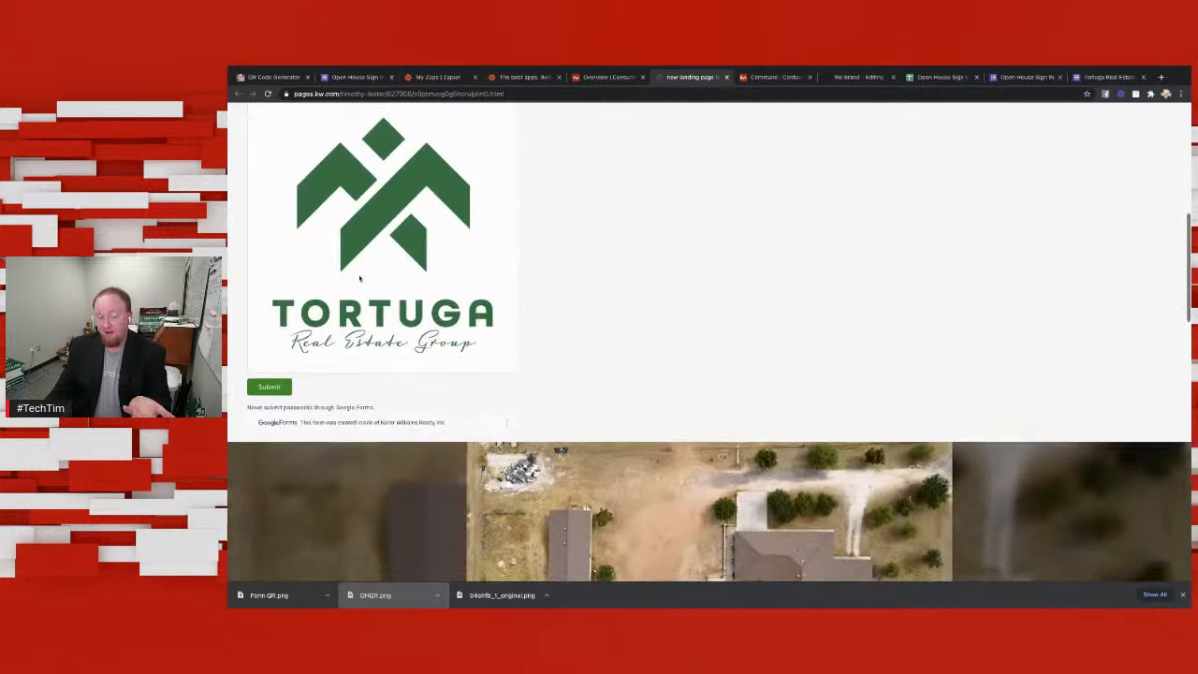
pyautogui.scroll(-6, 662, 359)
pyautogui.scroll(-5, 662, 359)
pyautogui.scroll(10, 666, 360)
pyautogui.scroll(6, 458, 262)
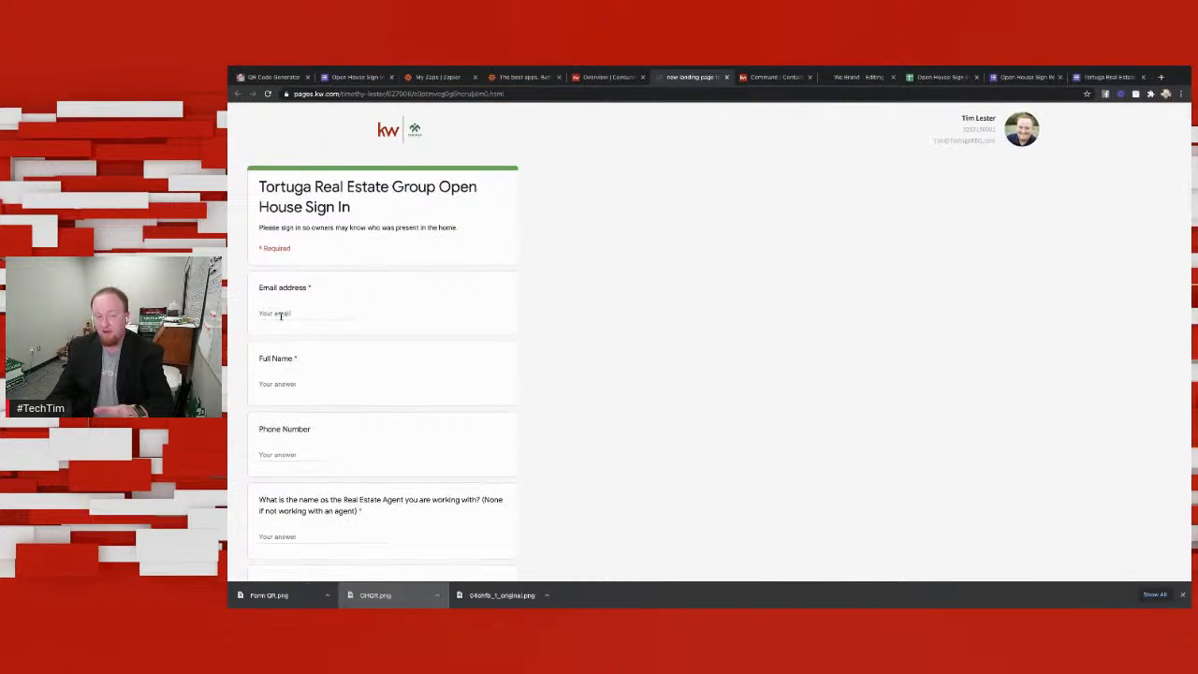
pyautogui.click(300, 312)
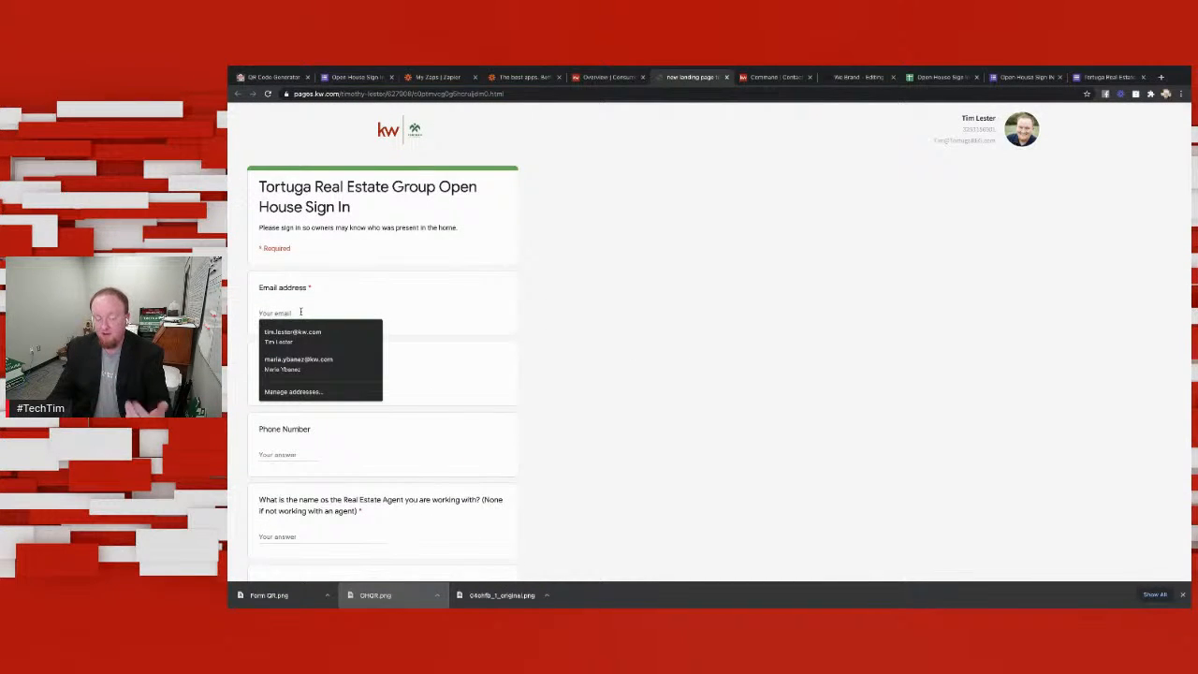
pyautogui.write('Test')
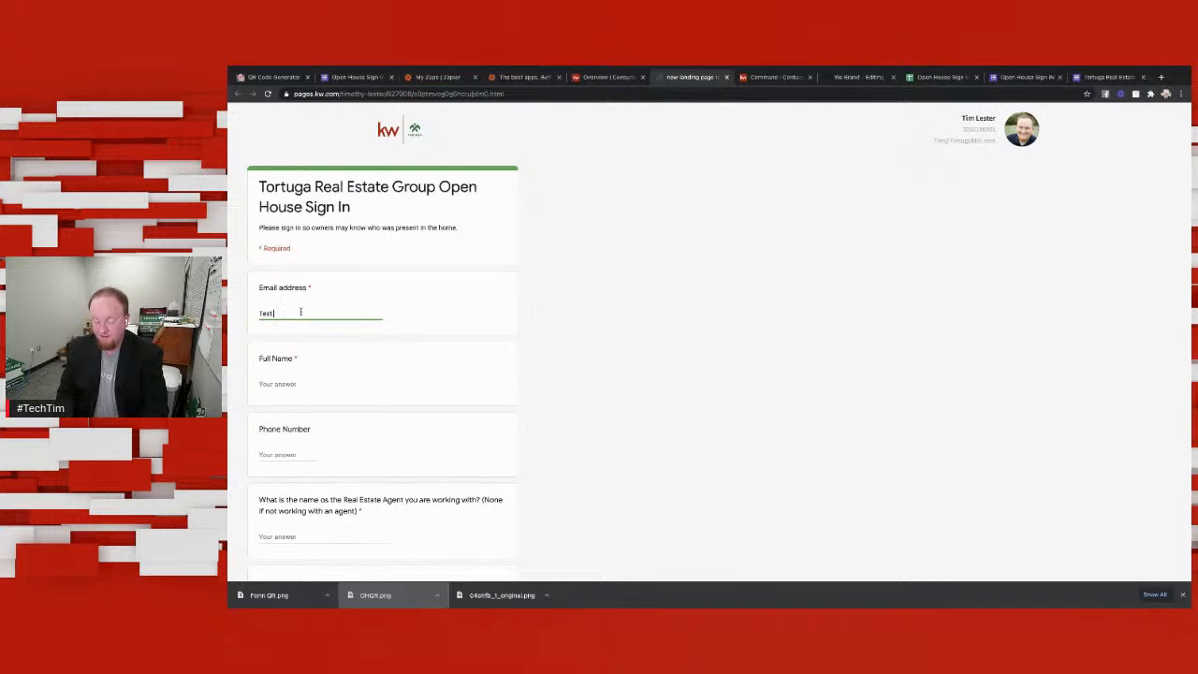
pyautogui.press('BackSpace')
pyautogui.press('BackSpace')
pyautogui.press('BackSpace')
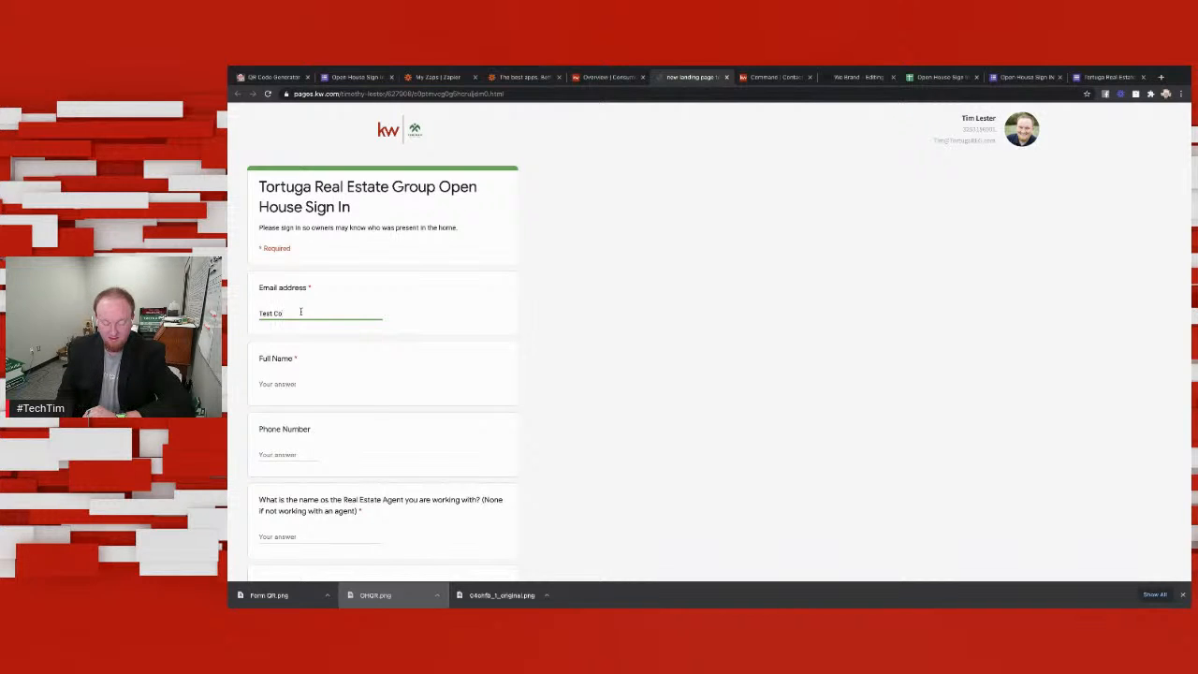
pyautogui.press('BackSpace')
pyautogui.press('BackSpace')
pyautogui.press('BackSpace')
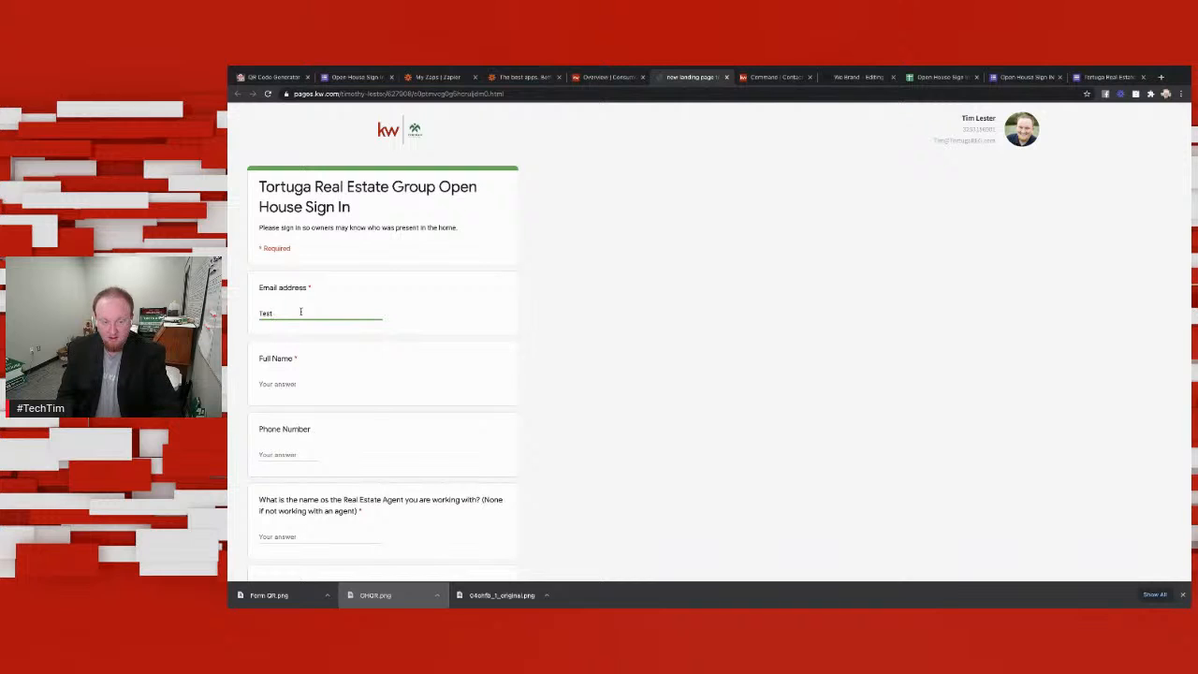
pyautogui.press('BackSpace')
pyautogui.press('BackSpace')
pyautogui.press('BackSpace')
pyautogui.press('BackSpace')
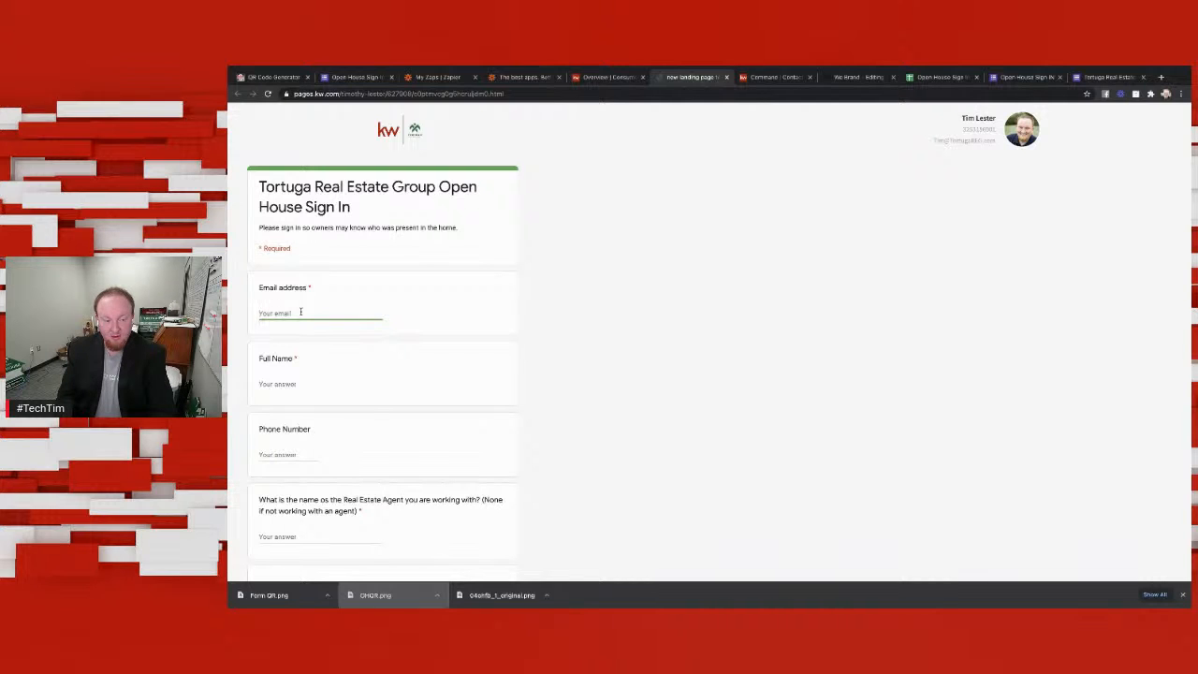
# Step: Examine the embedded form's questions, the Tortuga logo and the submit area above the listing's aerial photo
pyautogui.scroll(-5, 403, 340)
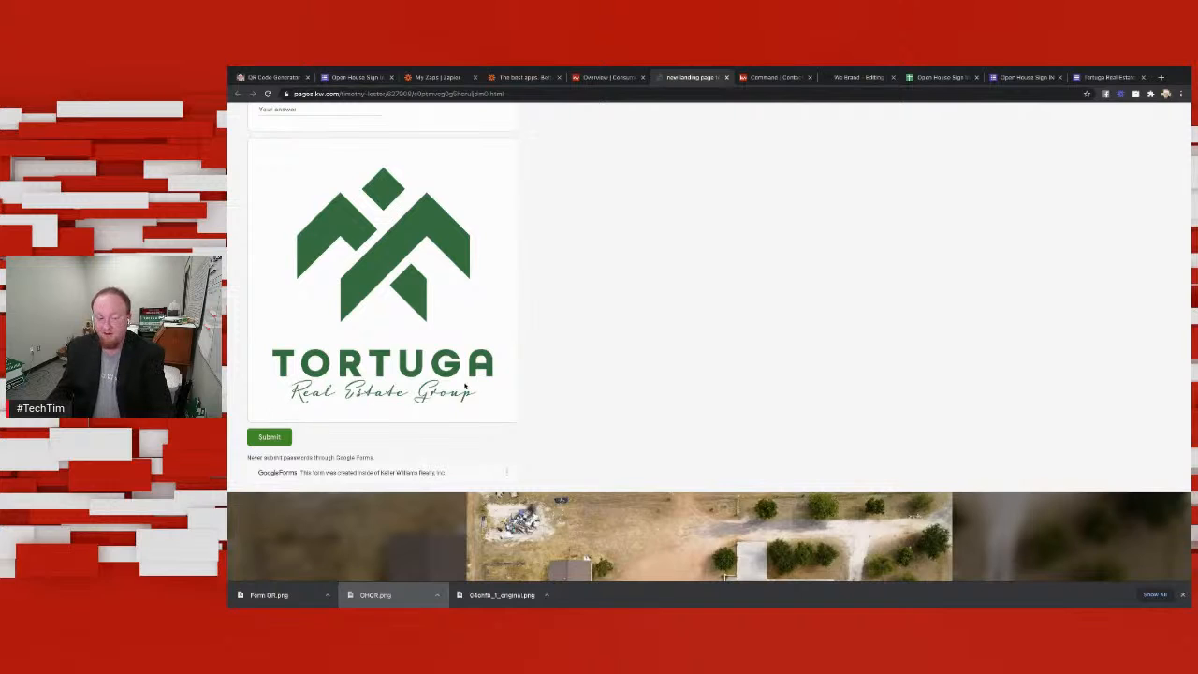
pyautogui.scroll(8, 464, 383)
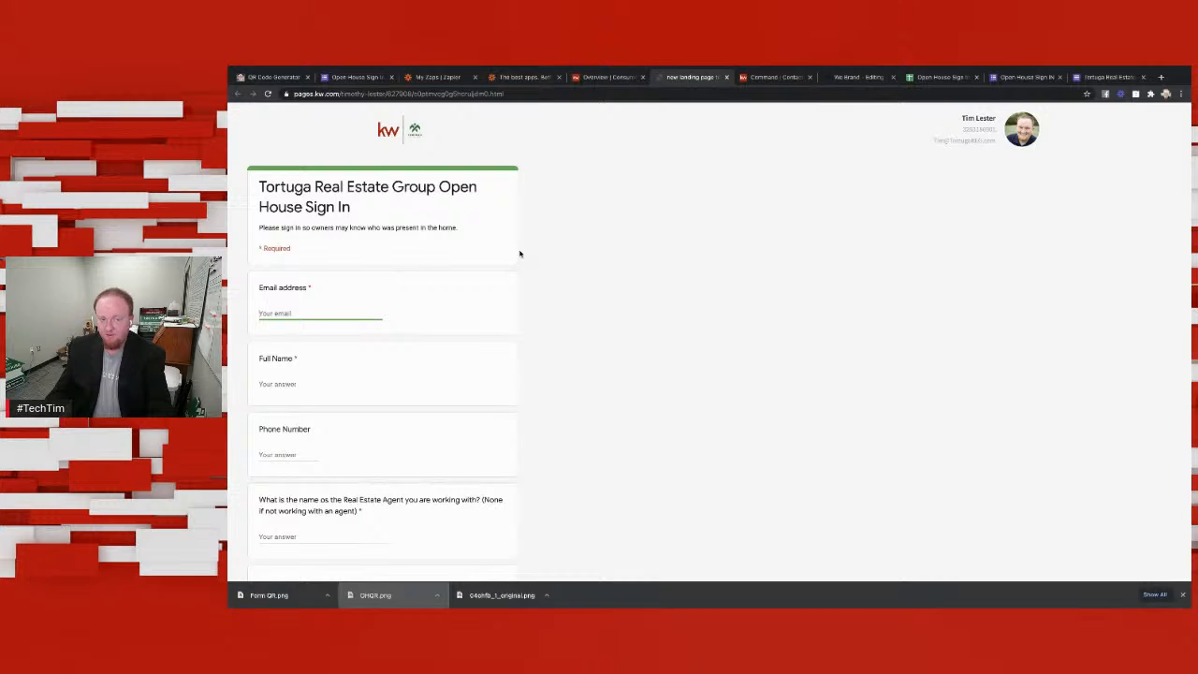
pyautogui.scroll(-2, 552, 259)
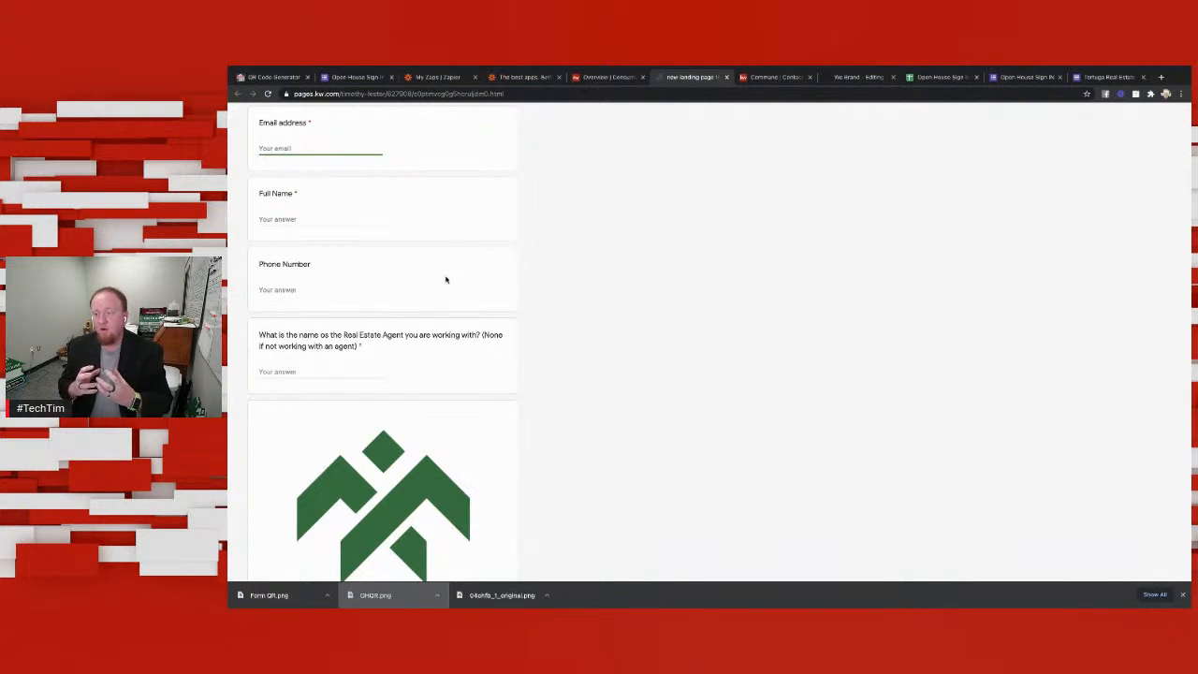
pyautogui.scroll(-1, 552, 257)
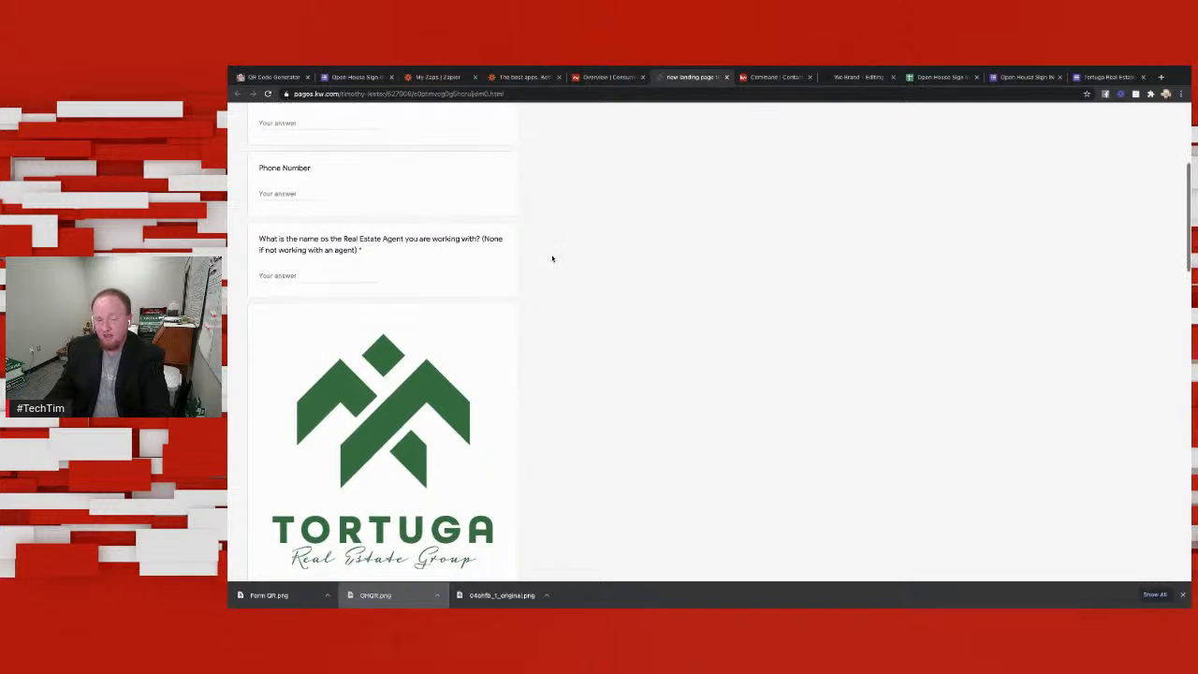
pyautogui.scroll(3, 552, 257)
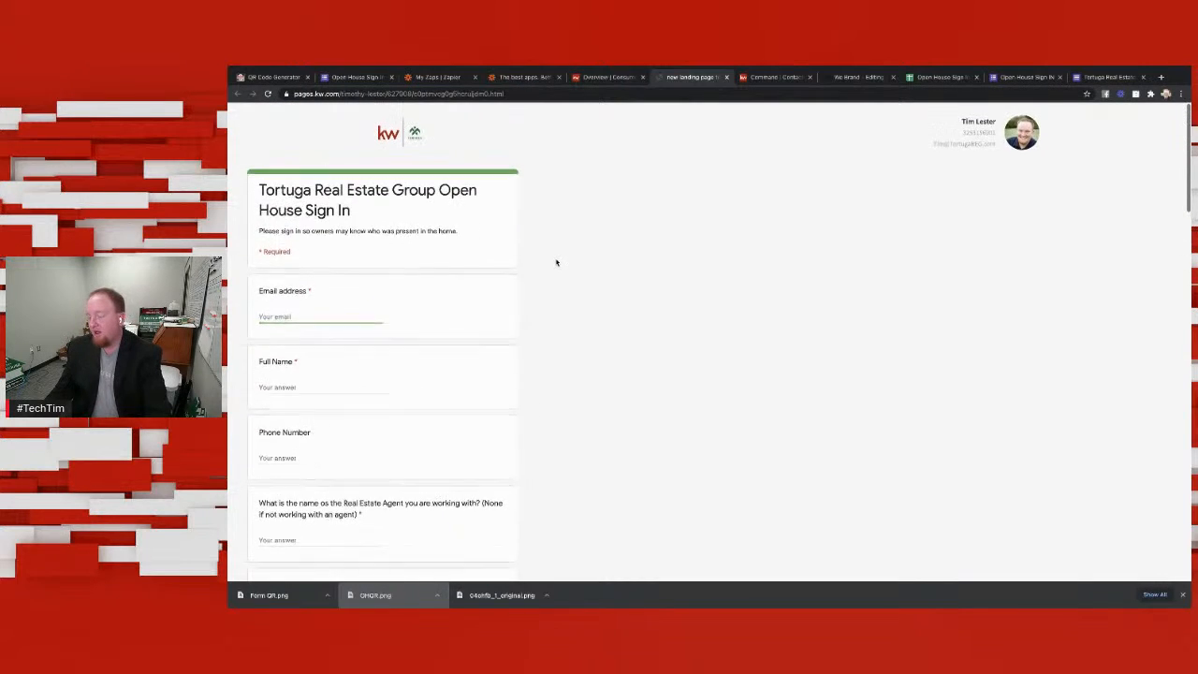